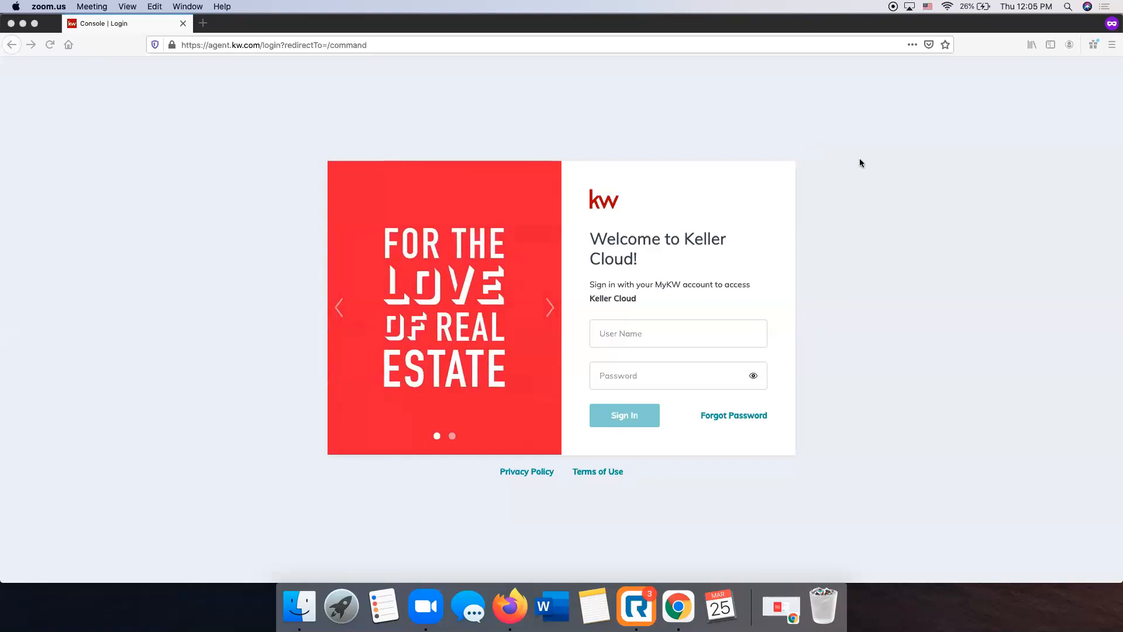
Sign in to Keller Cloud with the account user name and password
{"action": "left_click", "coordinate": [639, 338]}
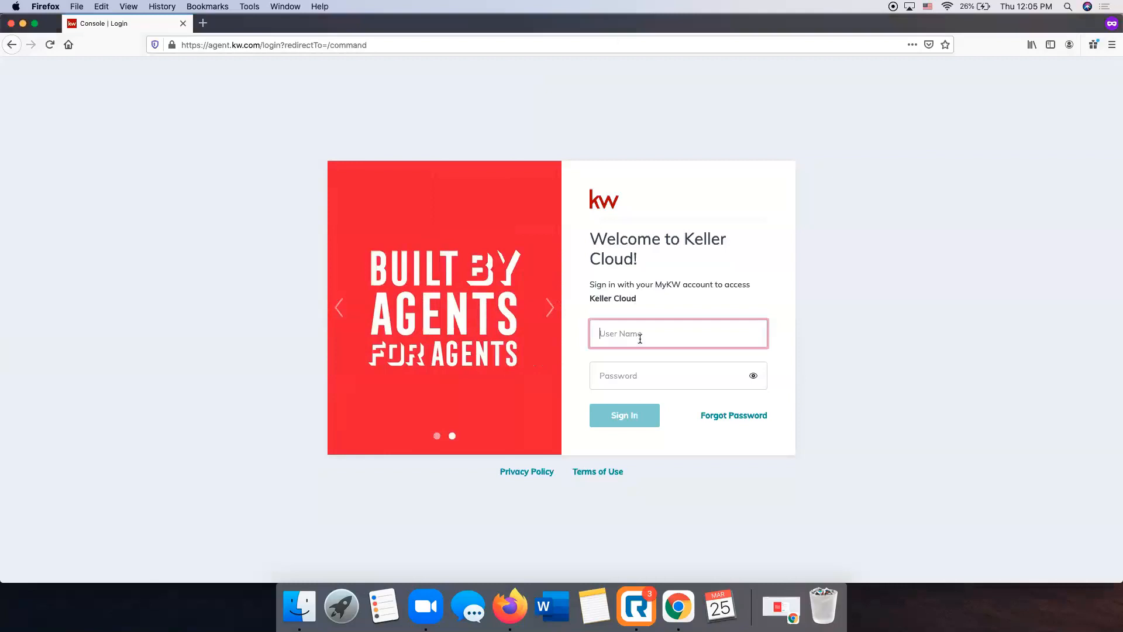
{"action": "type", "text": "sleroy"}
{"action": "key", "text": "Tab"}
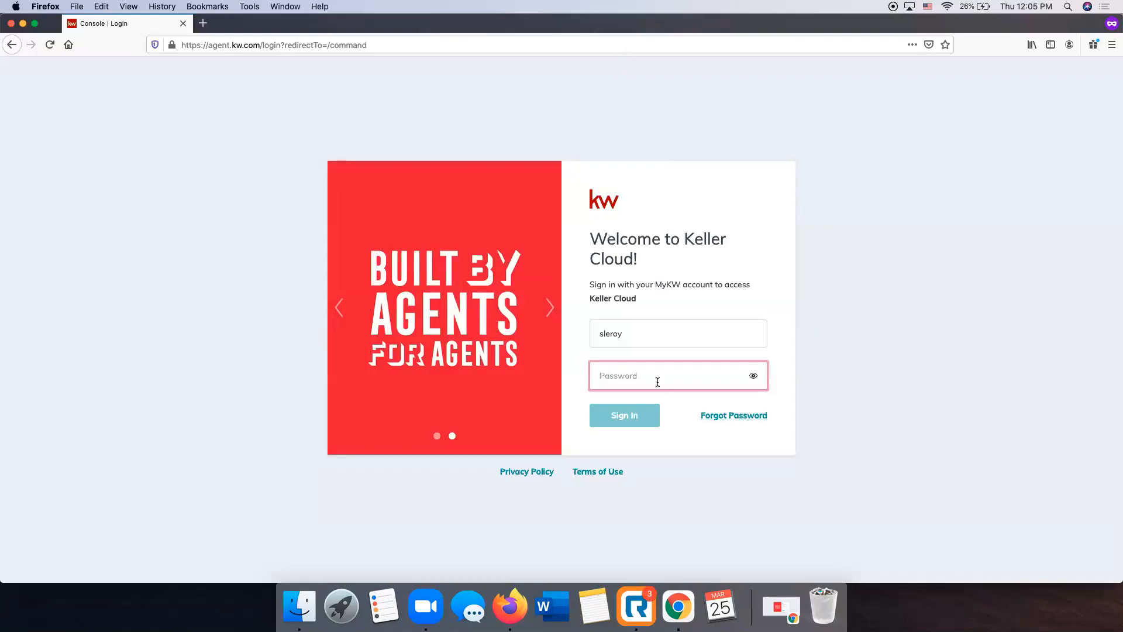
{"action": "type", "text": "•••••••••••"}
{"action": "key", "text": "Return"}
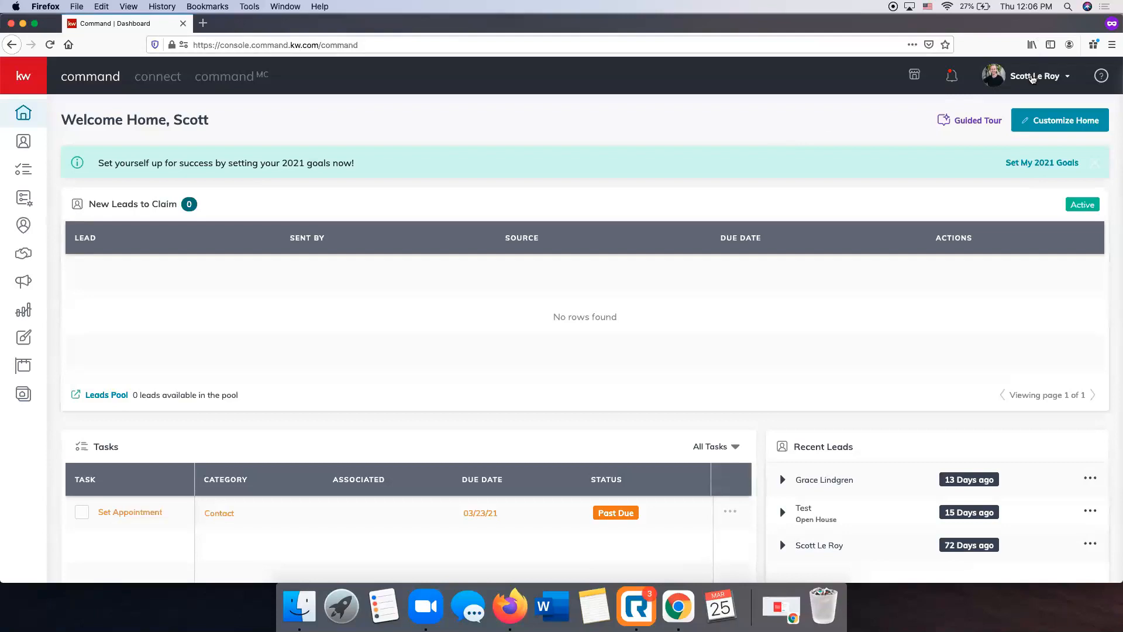
Open the account settings and review the connected applications
{"action": "left_click", "coordinate": [1030, 79]}
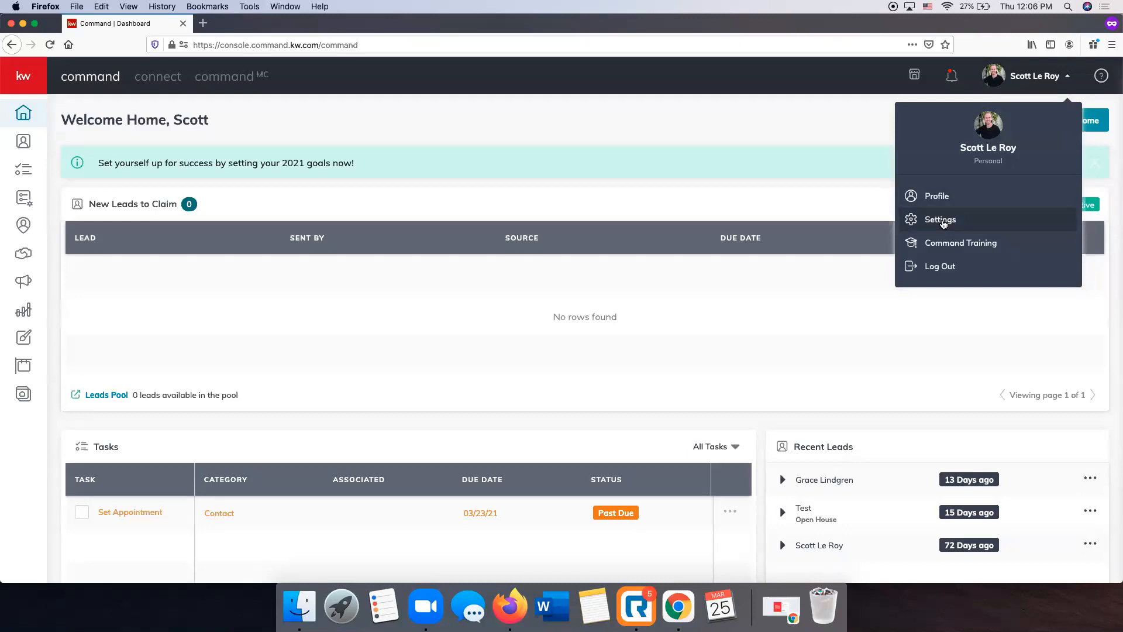
{"action": "left_click", "coordinate": [942, 219]}
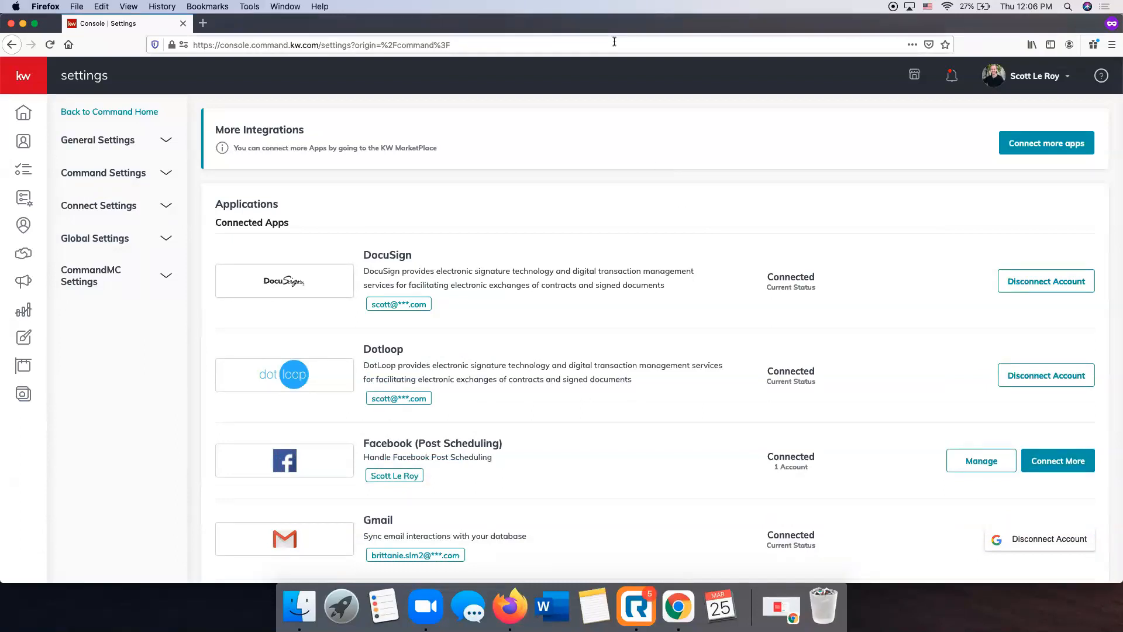
{"action": "scroll", "coordinate": [648, 154], "scroll_direction": "down", "scroll_amount": 2}
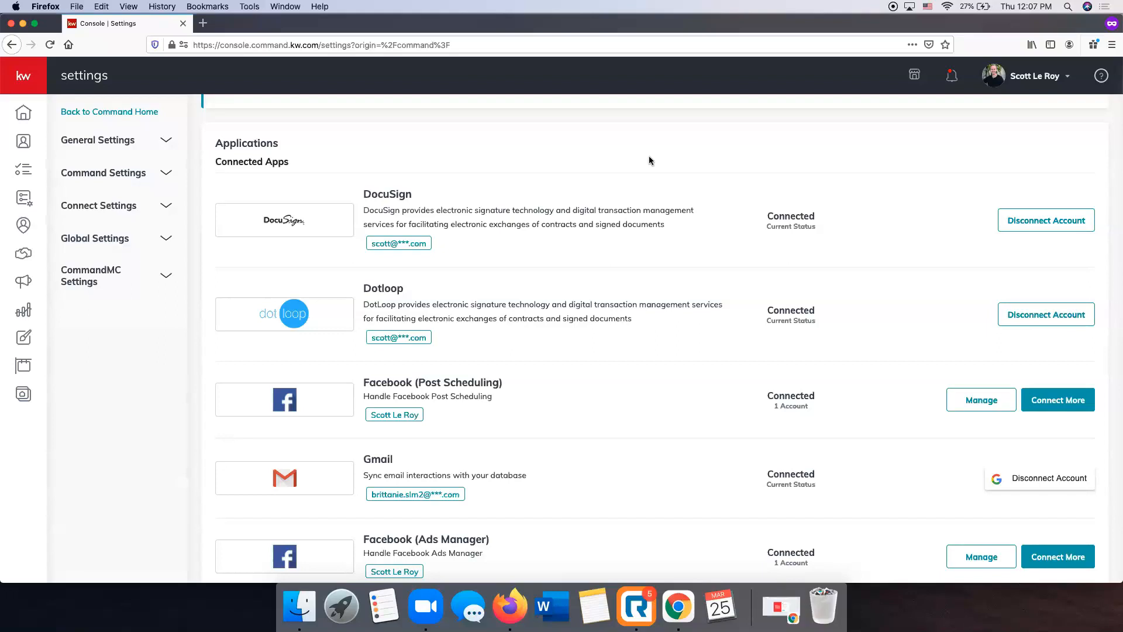
{"action": "scroll", "coordinate": [649, 158], "scroll_direction": "down", "scroll_amount": 2}
{"action": "scroll", "coordinate": [628, 242], "scroll_direction": "down", "scroll_amount": 2}
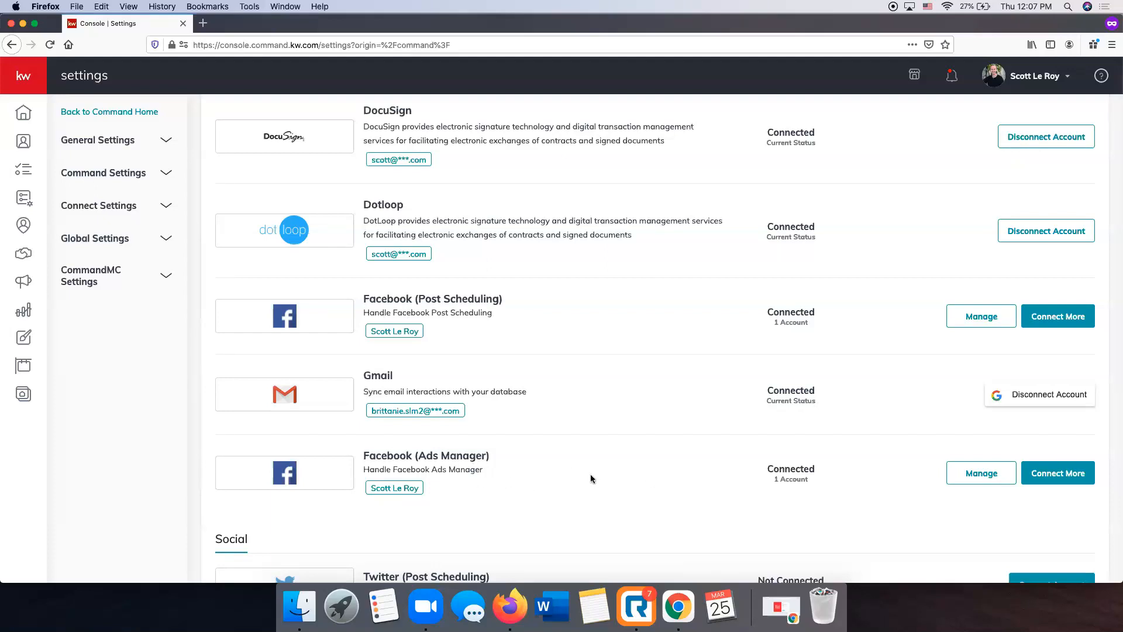
View the account authorization page for Twitter (Post Scheduling) and close it without authorizing the app
{"action": "scroll", "coordinate": [528, 471], "scroll_direction": "down", "scroll_amount": 5}
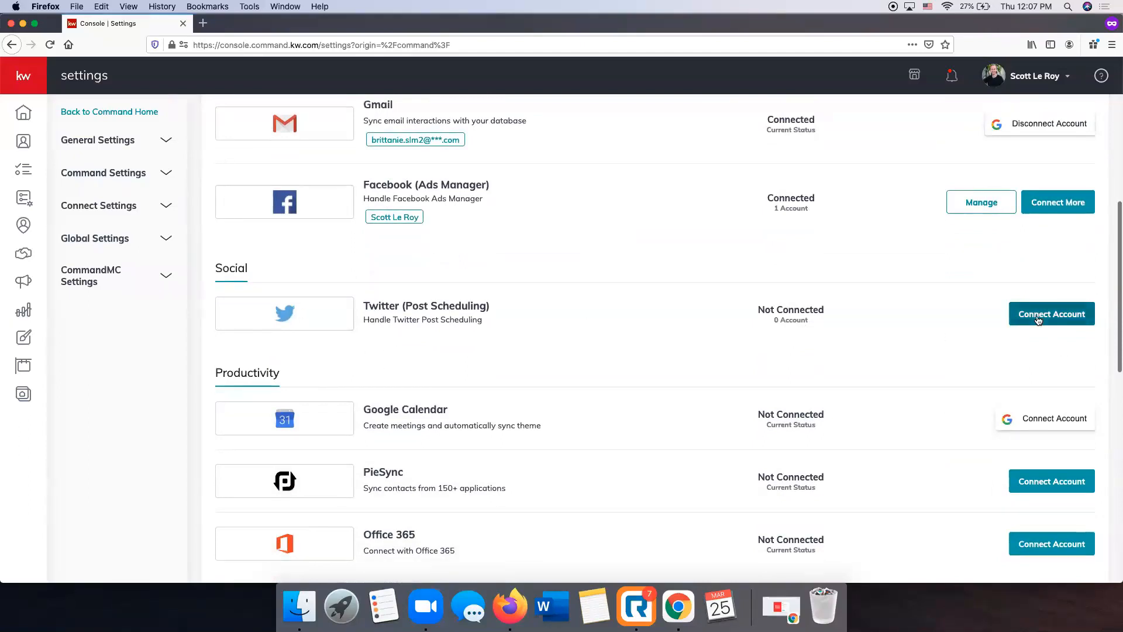
{"action": "scroll", "coordinate": [1040, 316], "scroll_direction": "down", "scroll_amount": 2}
{"action": "scroll", "coordinate": [1042, 318], "scroll_direction": "down", "scroll_amount": 1}
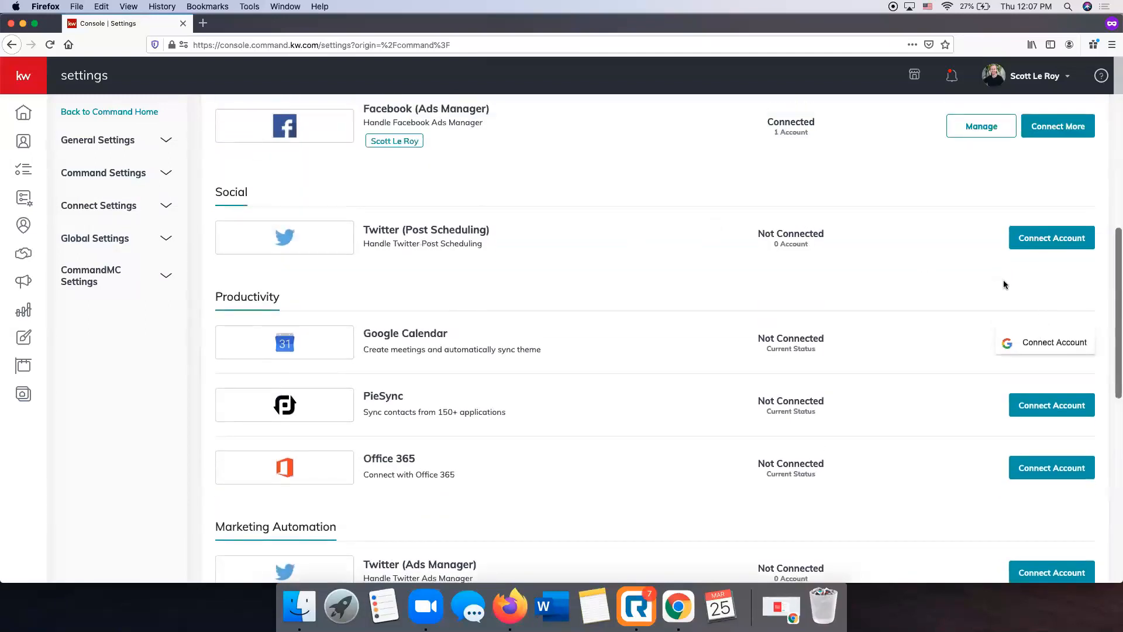
{"action": "left_click", "coordinate": [1035, 242]}
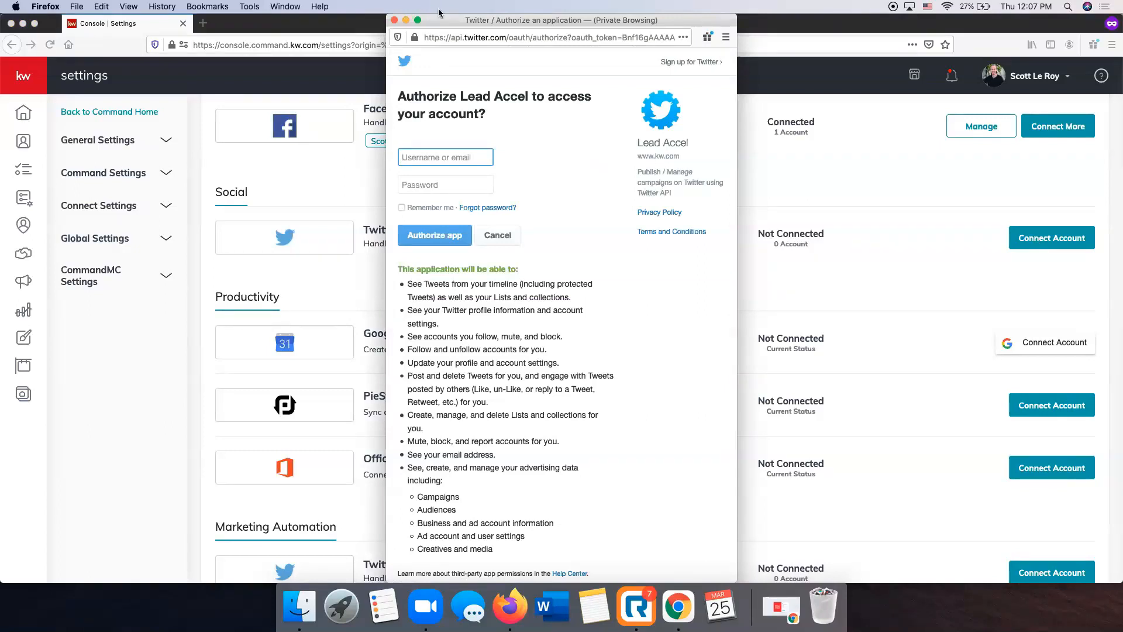
{"action": "left_click", "coordinate": [394, 20]}
Inspect the Command Email configuration and its available reply-to email options, and close it without saving changes
{"action": "scroll", "coordinate": [549, 298], "scroll_direction": "down", "scroll_amount": 4}
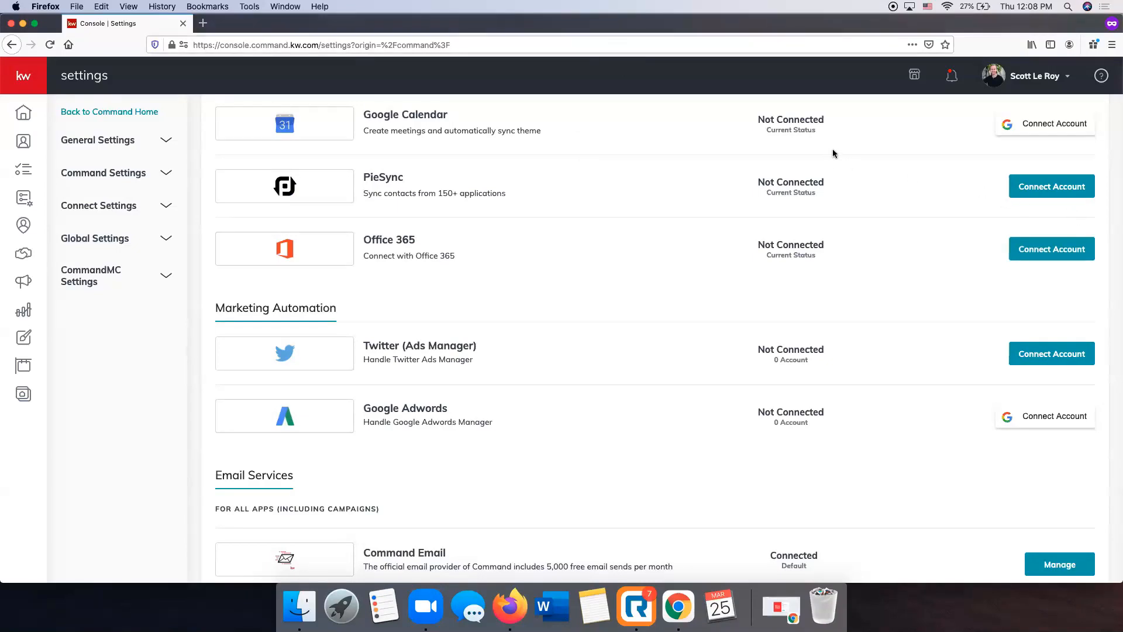
{"action": "scroll", "coordinate": [581, 301], "scroll_direction": "down", "scroll_amount": 5}
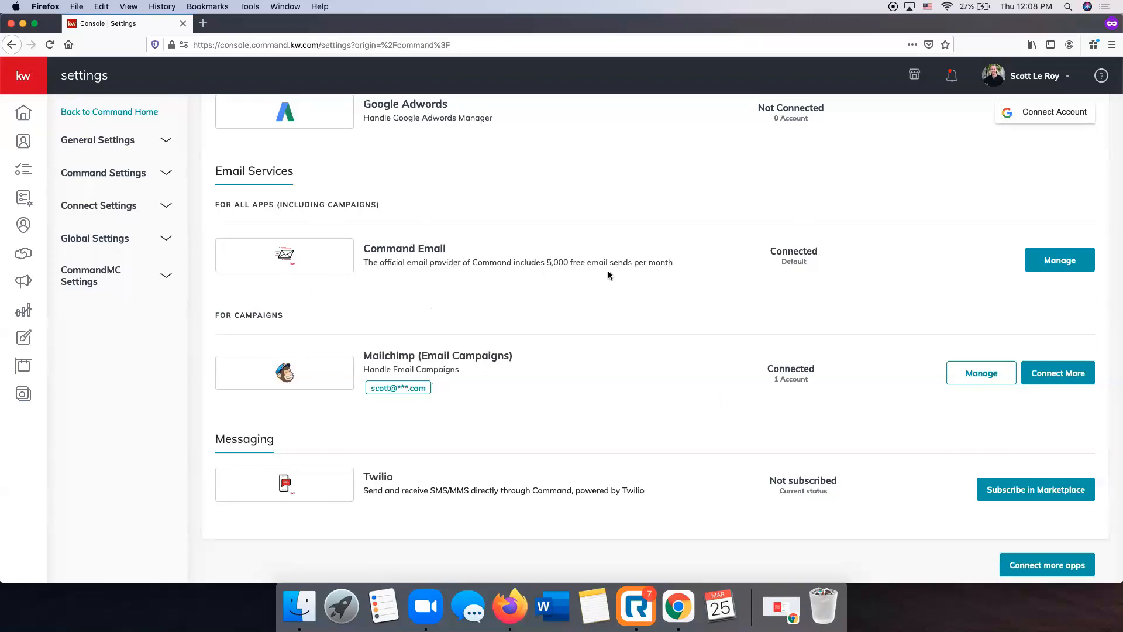
{"action": "left_click", "coordinate": [1077, 269]}
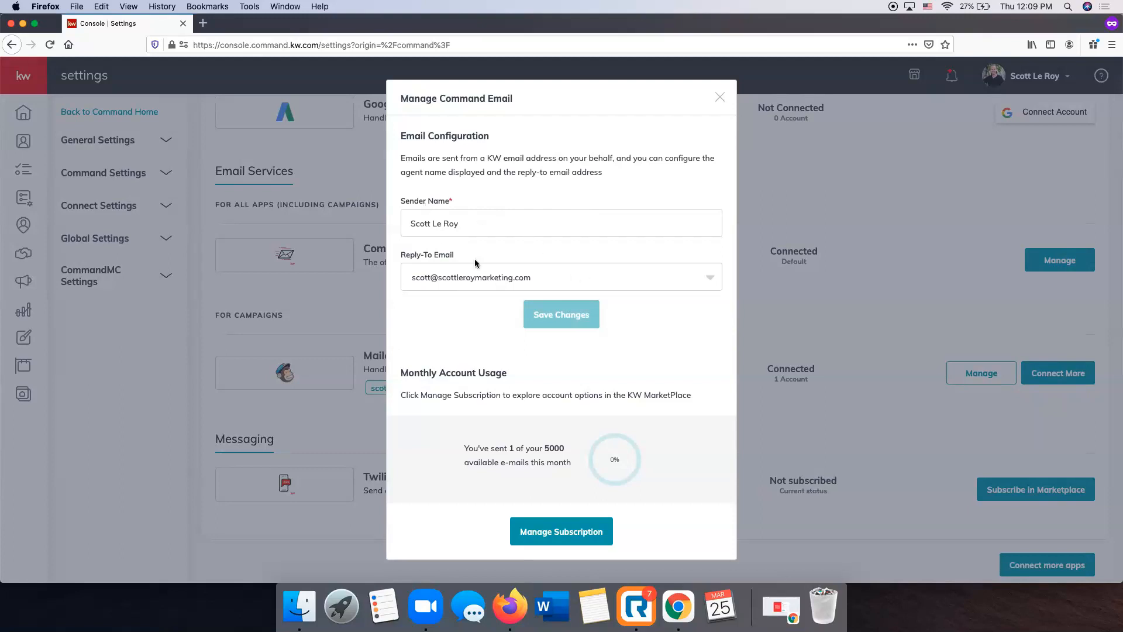
{"action": "left_click", "coordinate": [519, 277]}
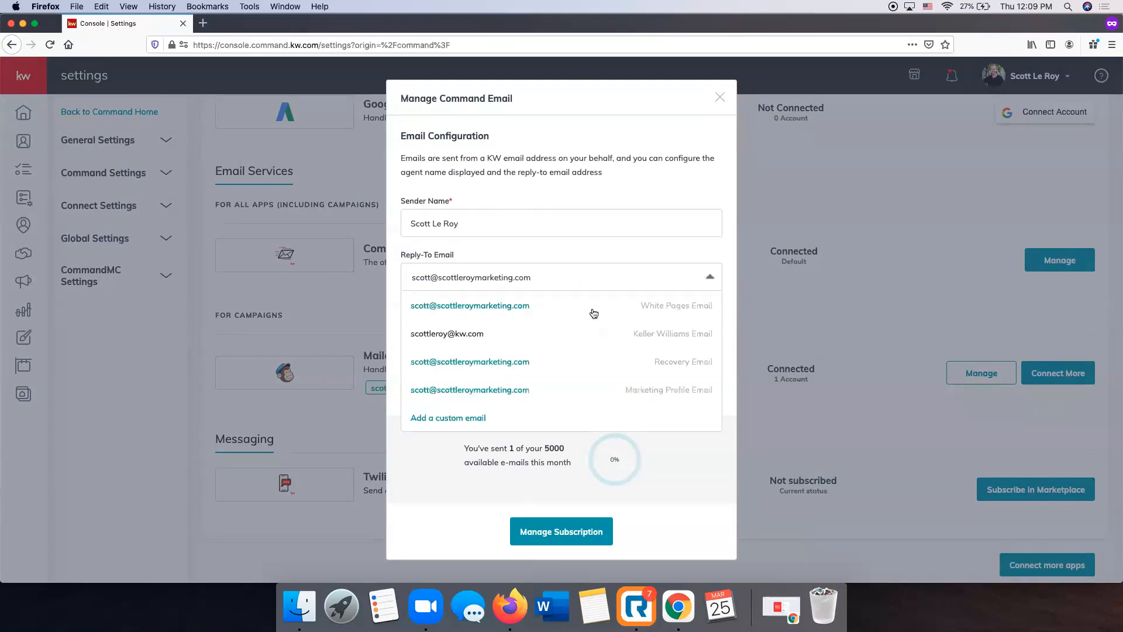
{"action": "scroll", "coordinate": [620, 316], "scroll_direction": "up", "scroll_amount": 2}
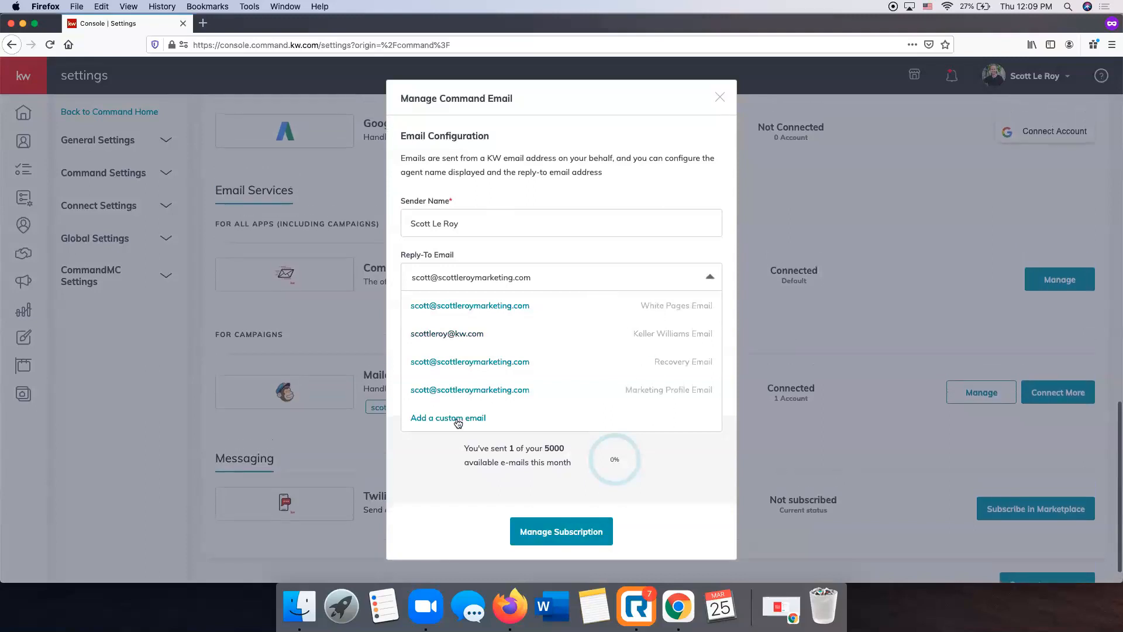
{"action": "scroll", "coordinate": [458, 423], "scroll_direction": "up", "scroll_amount": 1}
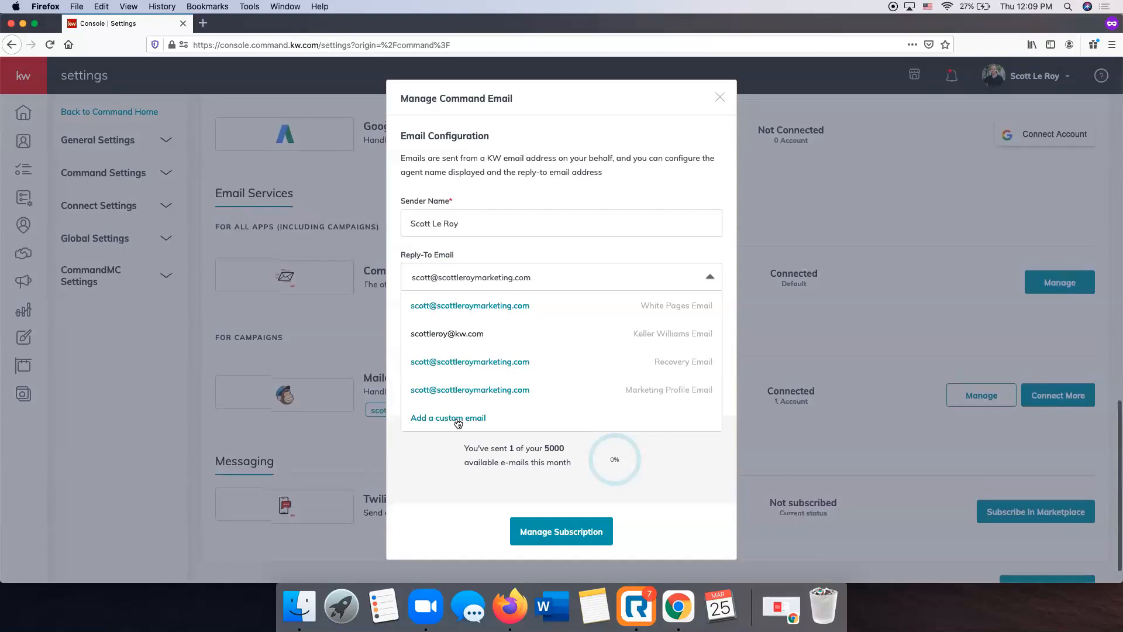
{"action": "left_click", "coordinate": [633, 162]}
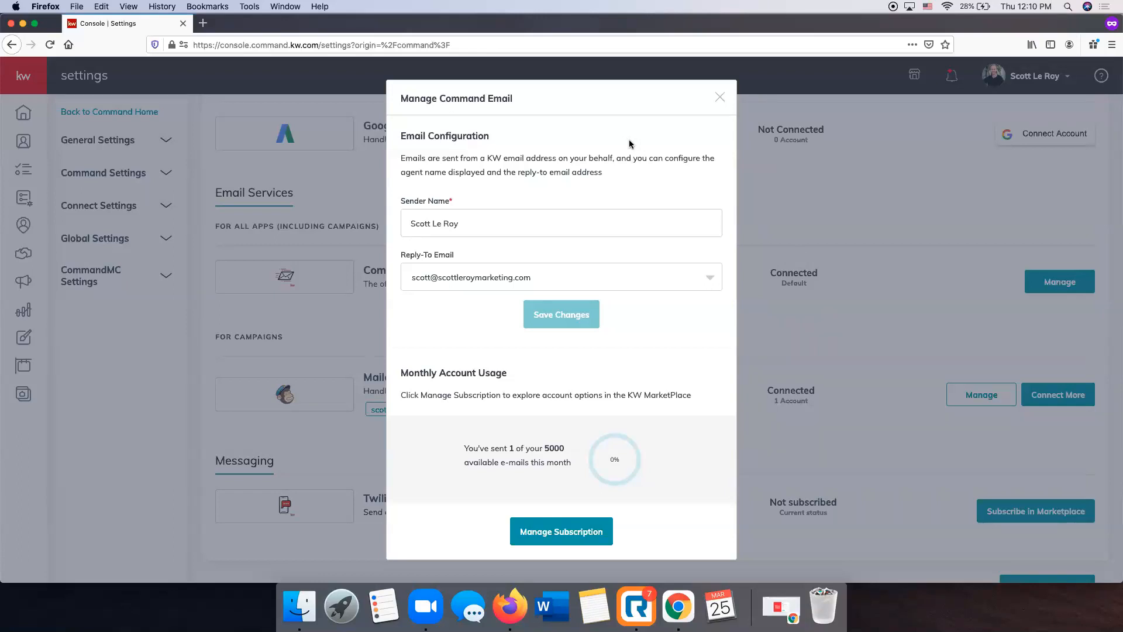
{"action": "left_click", "coordinate": [720, 97]}
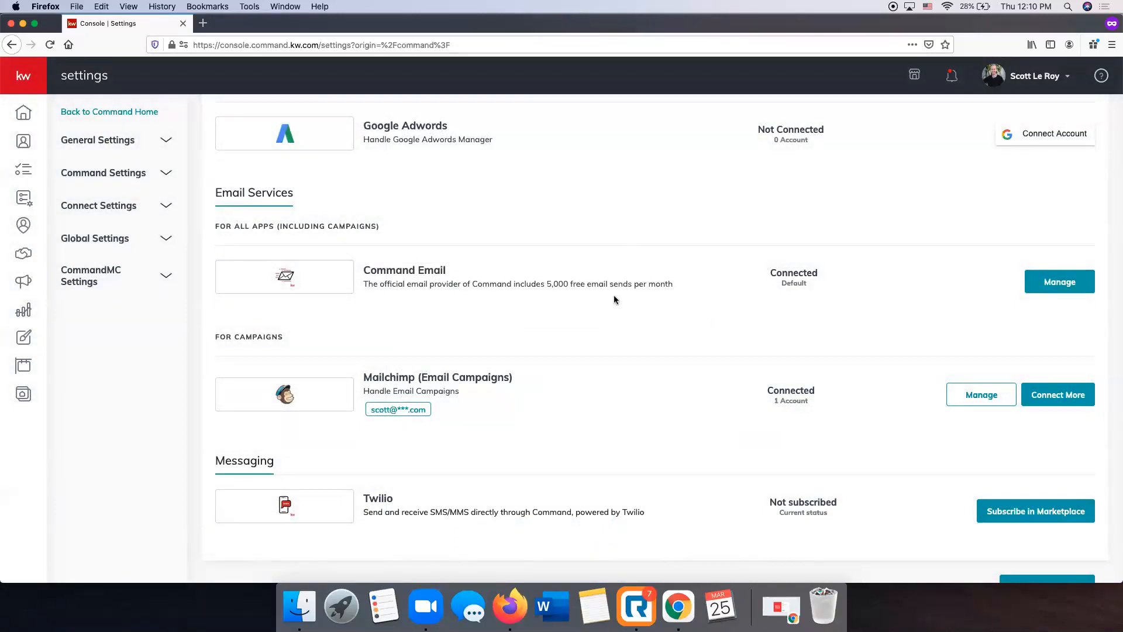
Review the application integrations once more and open the Marketing Profile in the Connect settings
{"action": "scroll", "coordinate": [613, 297], "scroll_direction": "down", "scroll_amount": 1}
{"action": "scroll", "coordinate": [614, 300], "scroll_direction": "up", "scroll_amount": 10}
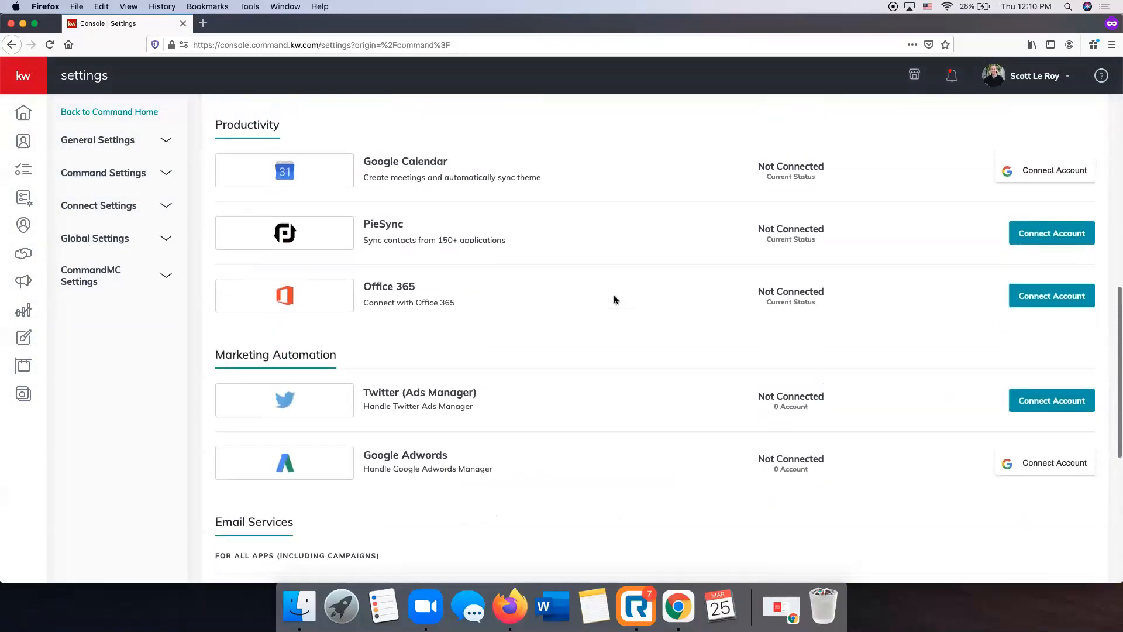
{"action": "scroll", "coordinate": [613, 300], "scroll_direction": "up", "scroll_amount": 4}
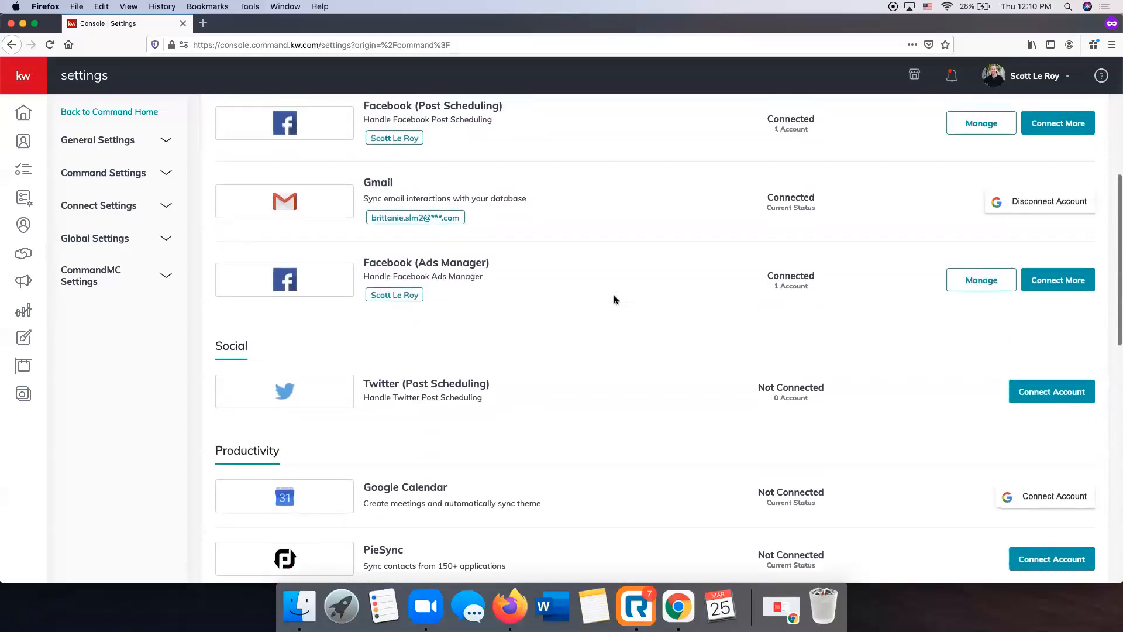
{"action": "scroll", "coordinate": [610, 356], "scroll_direction": "up", "scroll_amount": 2}
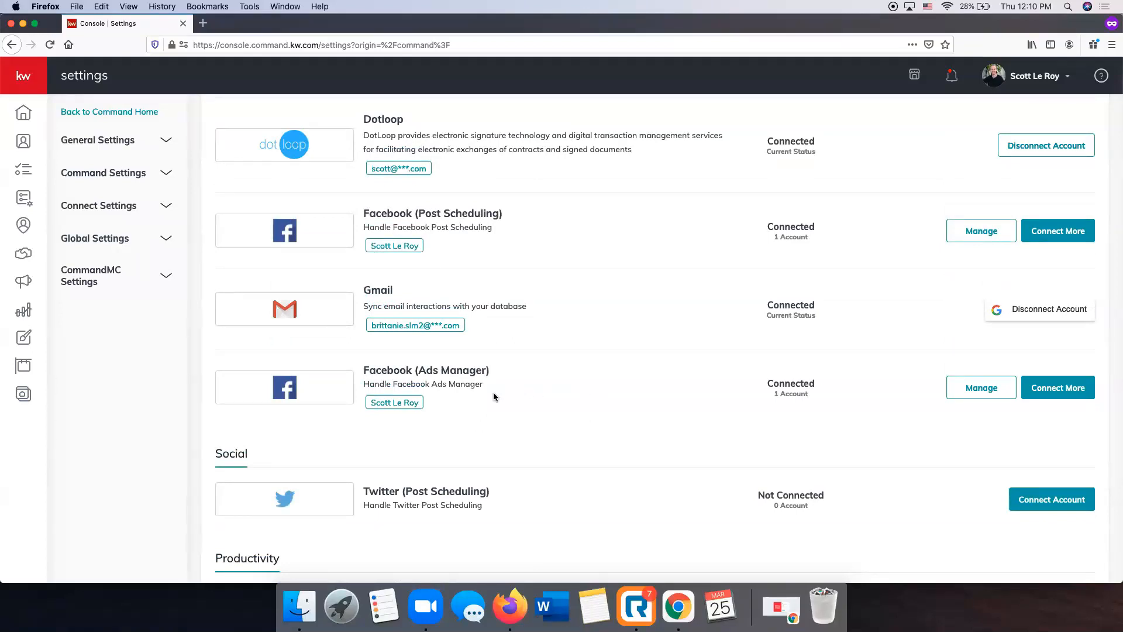
{"action": "scroll", "coordinate": [573, 269], "scroll_direction": "down", "scroll_amount": 10}
{"action": "scroll", "coordinate": [574, 272], "scroll_direction": "down", "scroll_amount": 4}
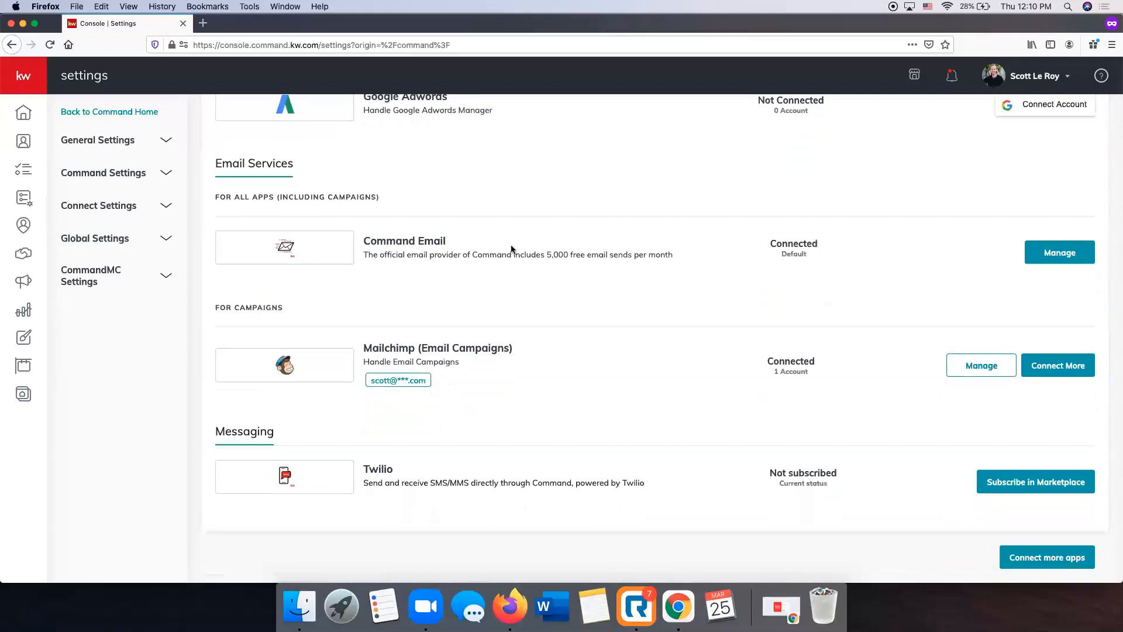
{"action": "left_click", "coordinate": [120, 208]}
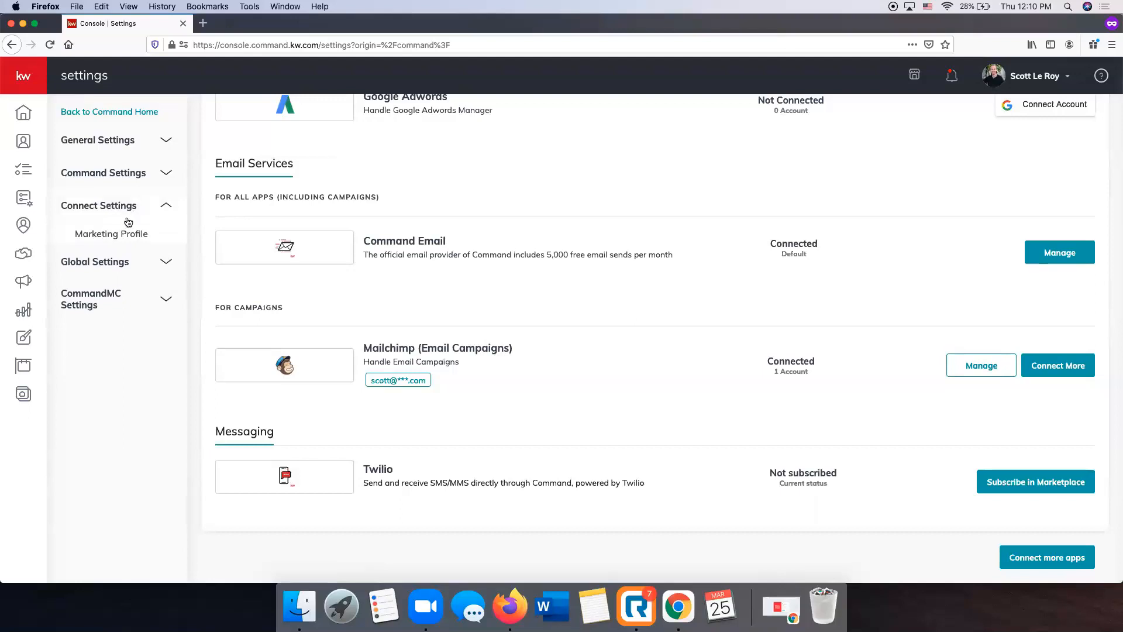
{"action": "left_click", "coordinate": [117, 234]}
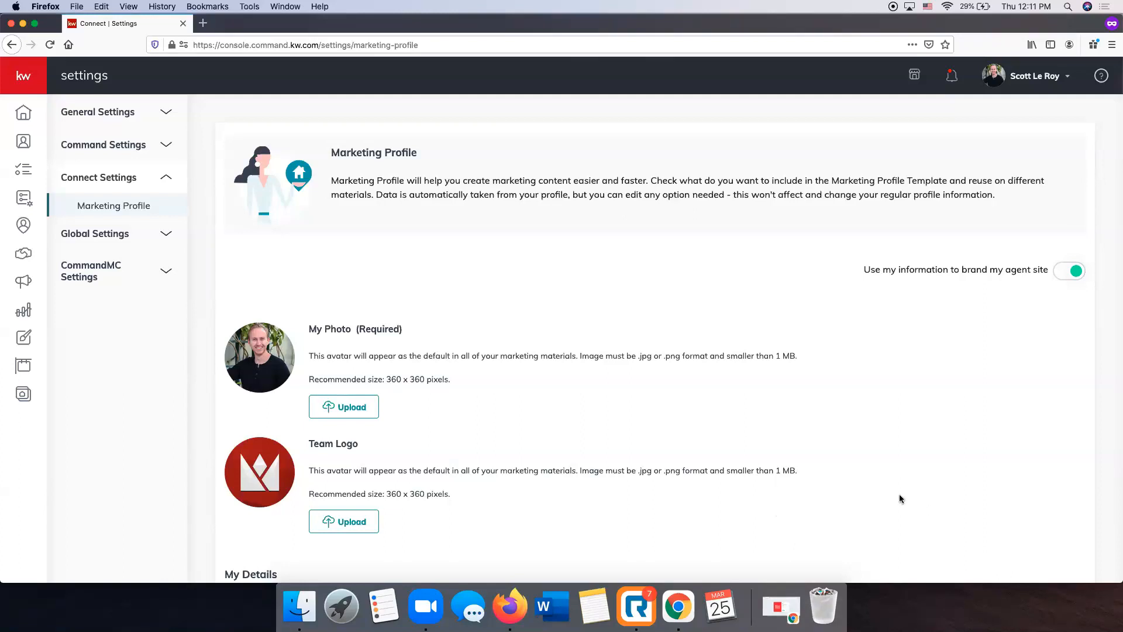
Examine the Marketing Profile's photo, logo, personal details, brokerage, compliance, social, Facebook Pixel, Google Analytics and branded app link sections
{"action": "scroll", "coordinate": [526, 214], "scroll_direction": "down", "scroll_amount": 2}
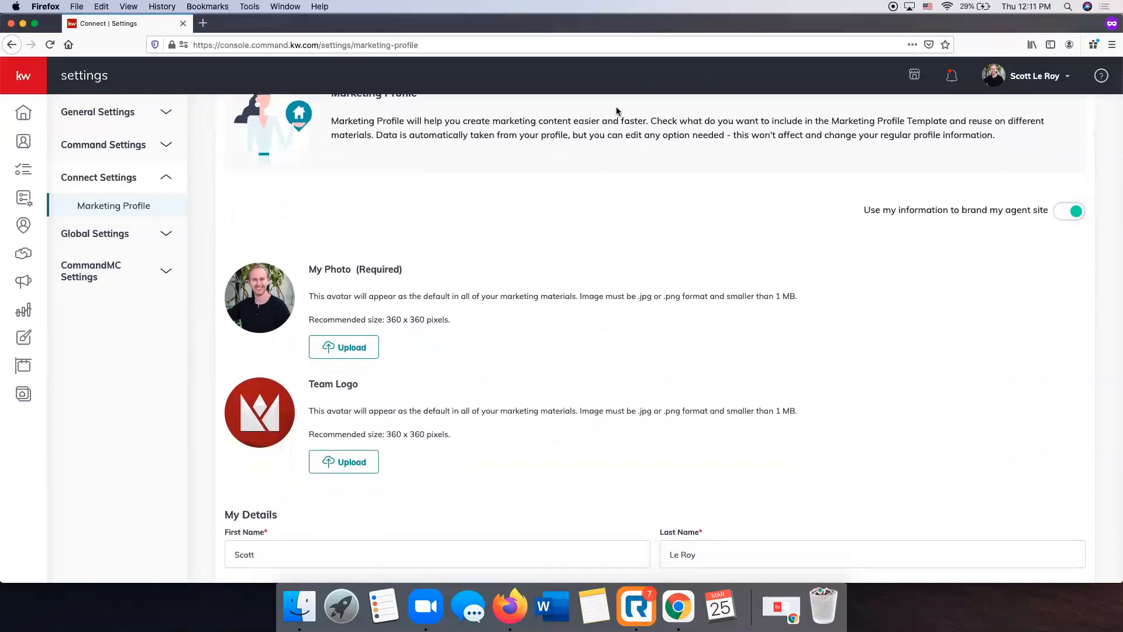
{"action": "scroll", "coordinate": [836, 255], "scroll_direction": "up", "scroll_amount": 2}
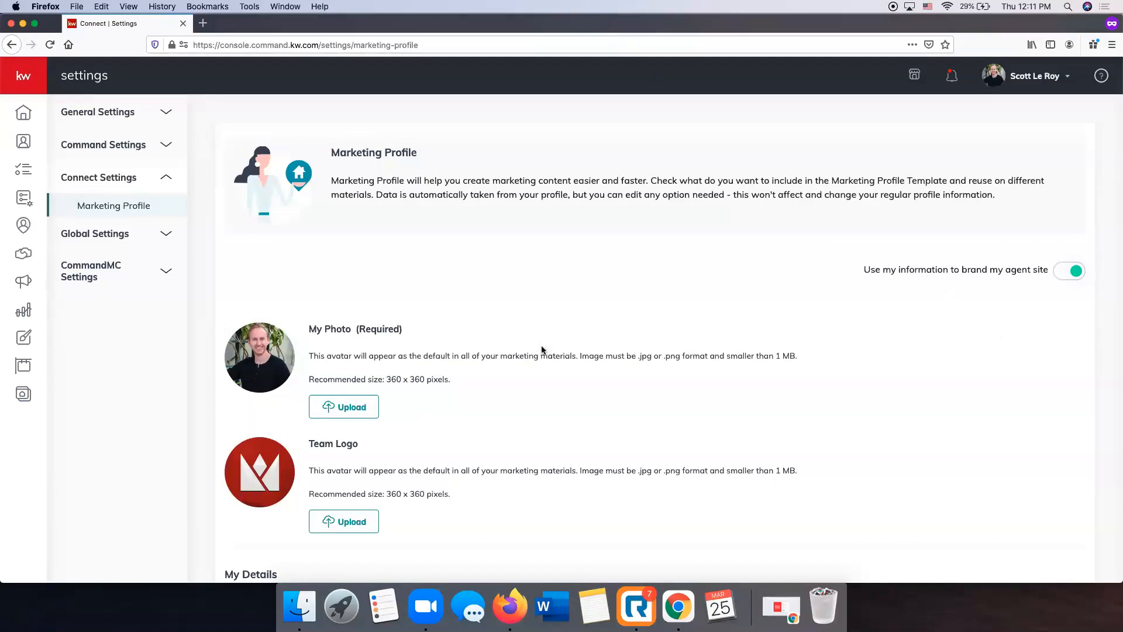
{"action": "scroll", "coordinate": [535, 343], "scroll_direction": "down", "scroll_amount": 5}
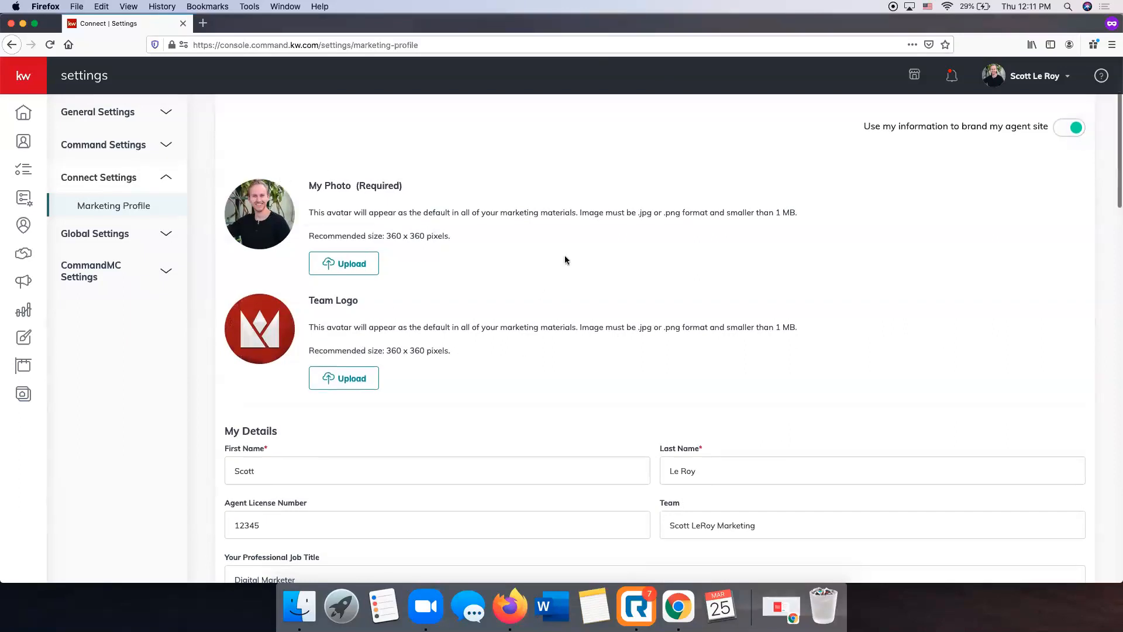
{"action": "scroll", "coordinate": [564, 255], "scroll_direction": "down", "scroll_amount": 1}
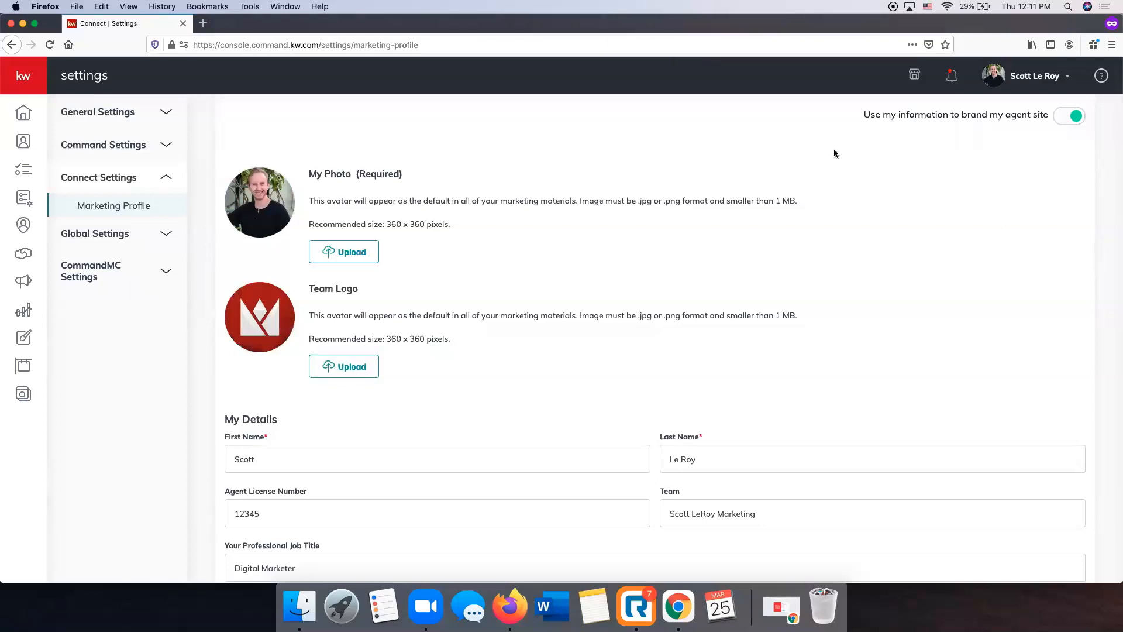
{"action": "scroll", "coordinate": [519, 189], "scroll_direction": "down", "scroll_amount": 10}
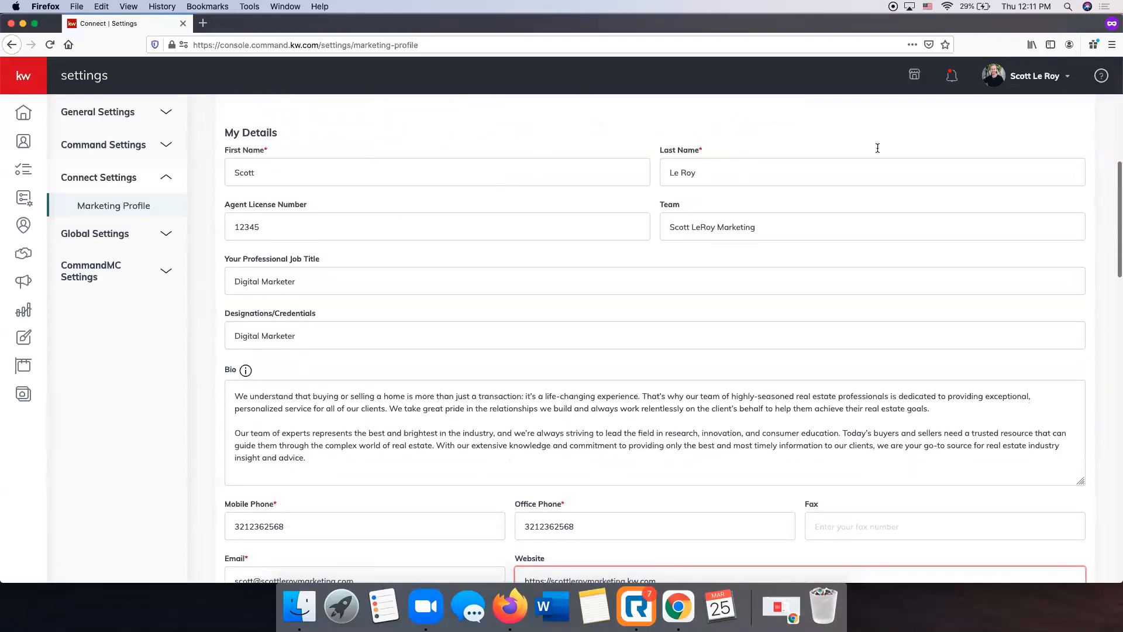
{"action": "scroll", "coordinate": [729, 354], "scroll_direction": "down", "scroll_amount": 5}
{"action": "scroll", "coordinate": [731, 377], "scroll_direction": "down", "scroll_amount": 10}
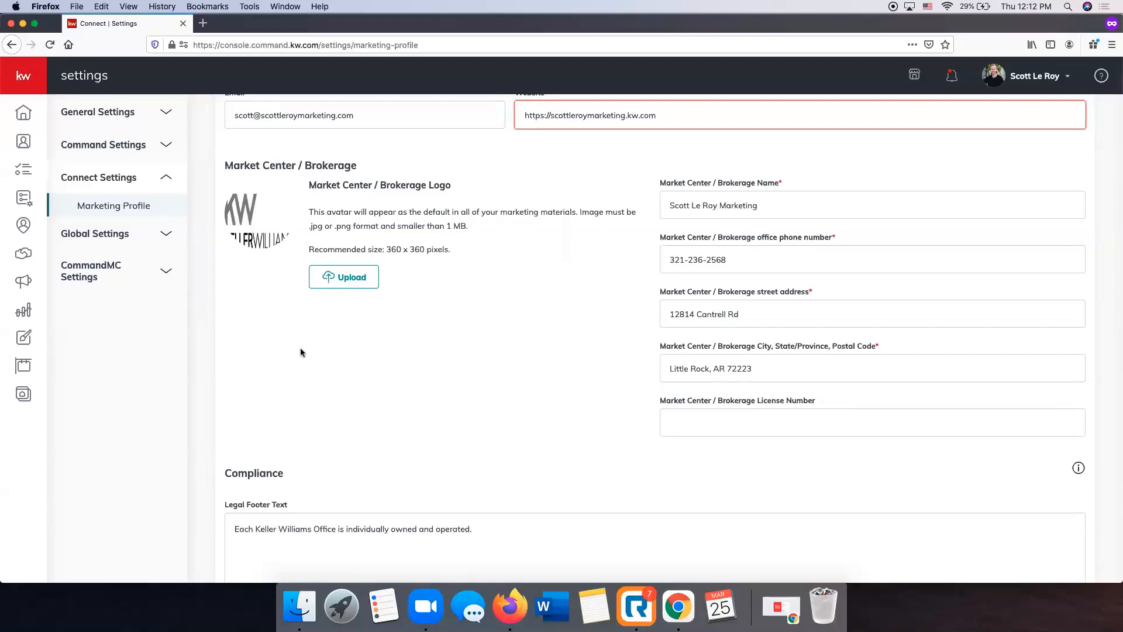
{"action": "scroll", "coordinate": [572, 455], "scroll_direction": "down", "scroll_amount": 2}
{"action": "scroll", "coordinate": [572, 455], "scroll_direction": "down", "scroll_amount": 6}
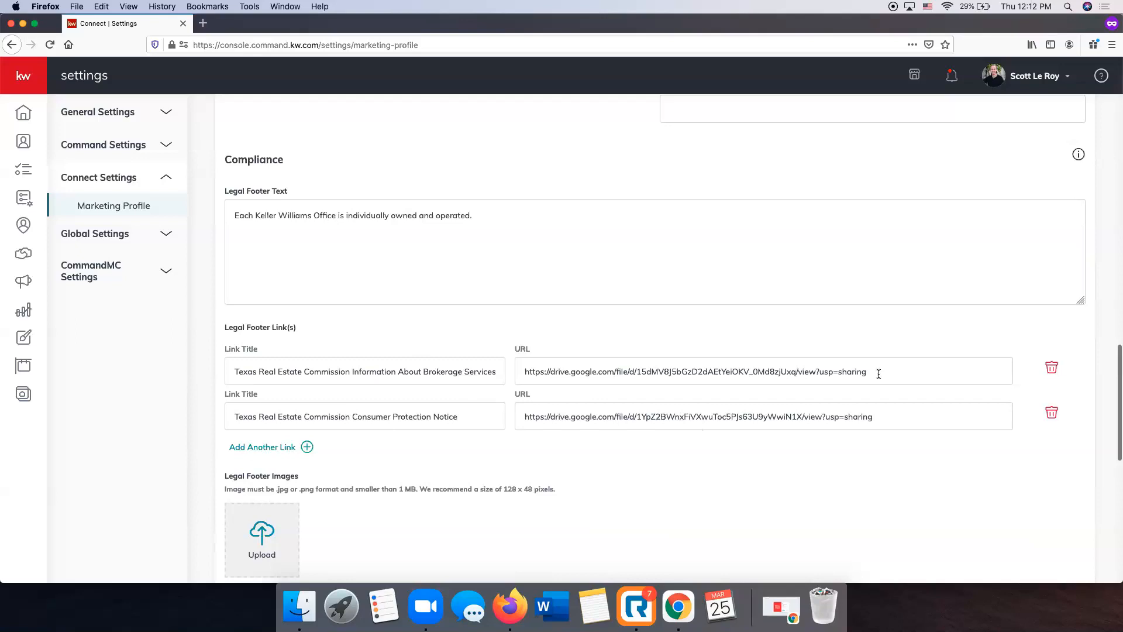
{"action": "scroll", "coordinate": [664, 257], "scroll_direction": "down", "scroll_amount": 5}
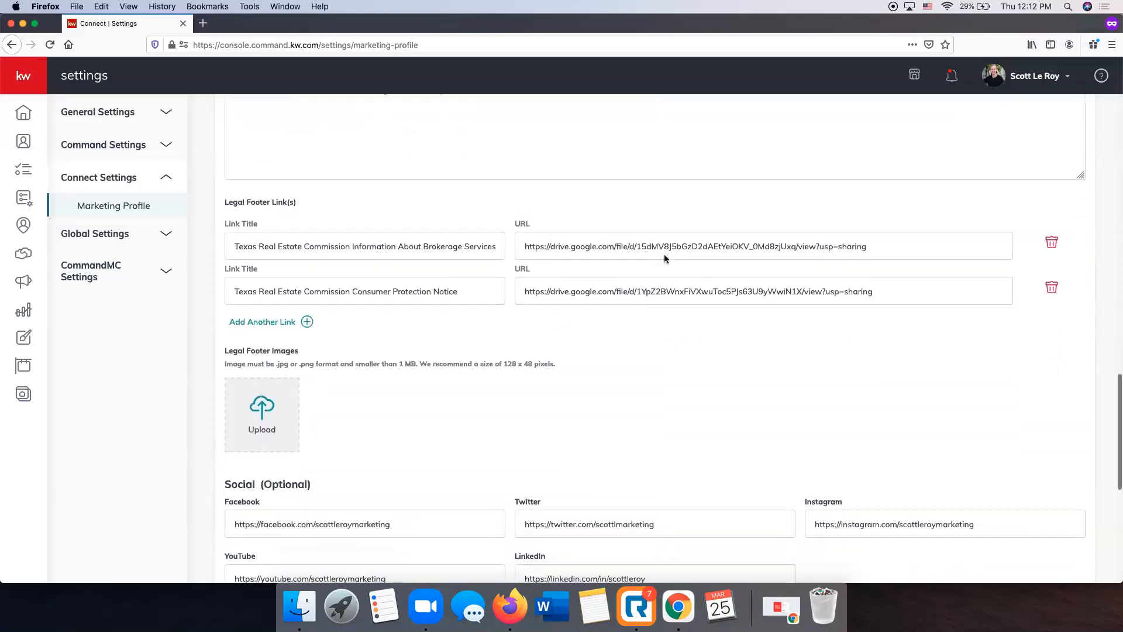
{"action": "scroll", "coordinate": [661, 258], "scroll_direction": "down", "scroll_amount": 2}
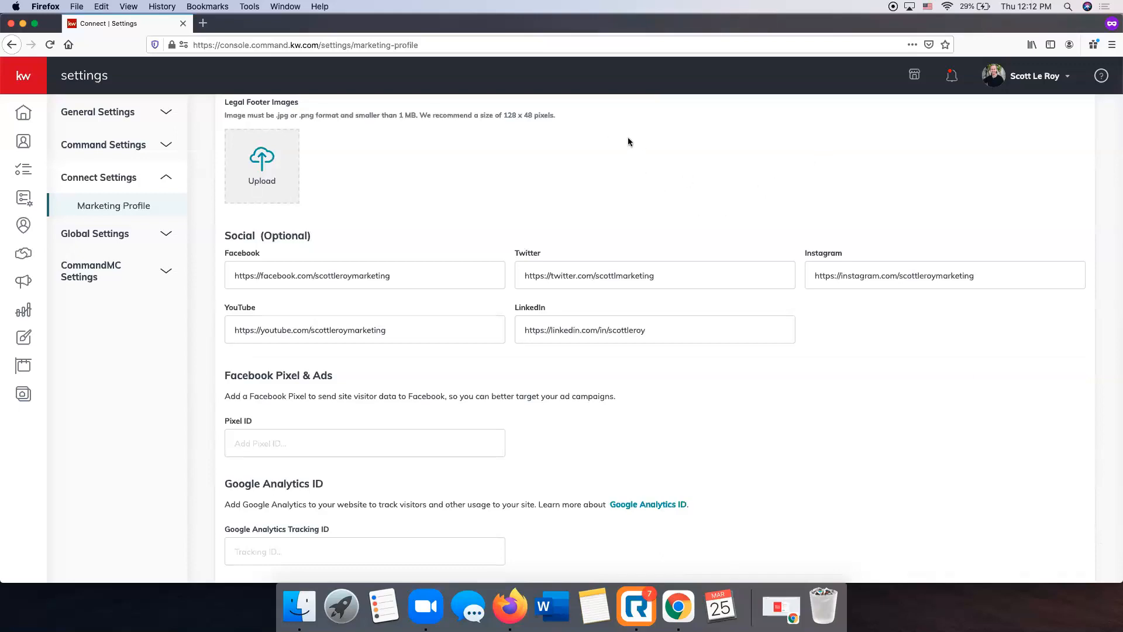
{"action": "scroll", "coordinate": [652, 131], "scroll_direction": "down", "scroll_amount": 1}
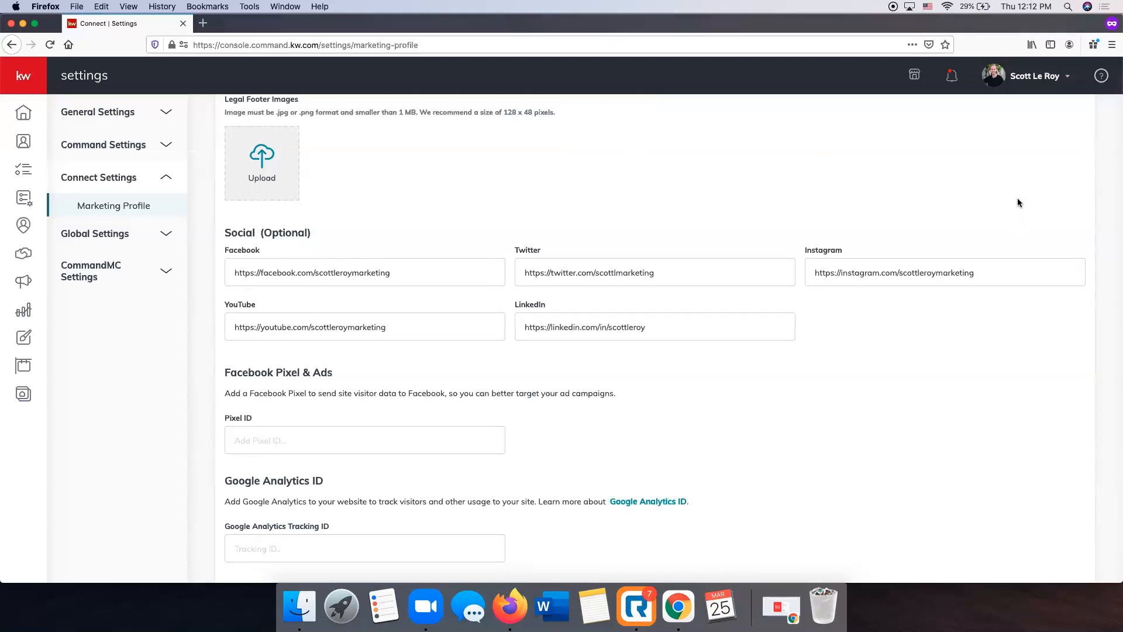
{"action": "scroll", "coordinate": [535, 279], "scroll_direction": "down", "scroll_amount": 5}
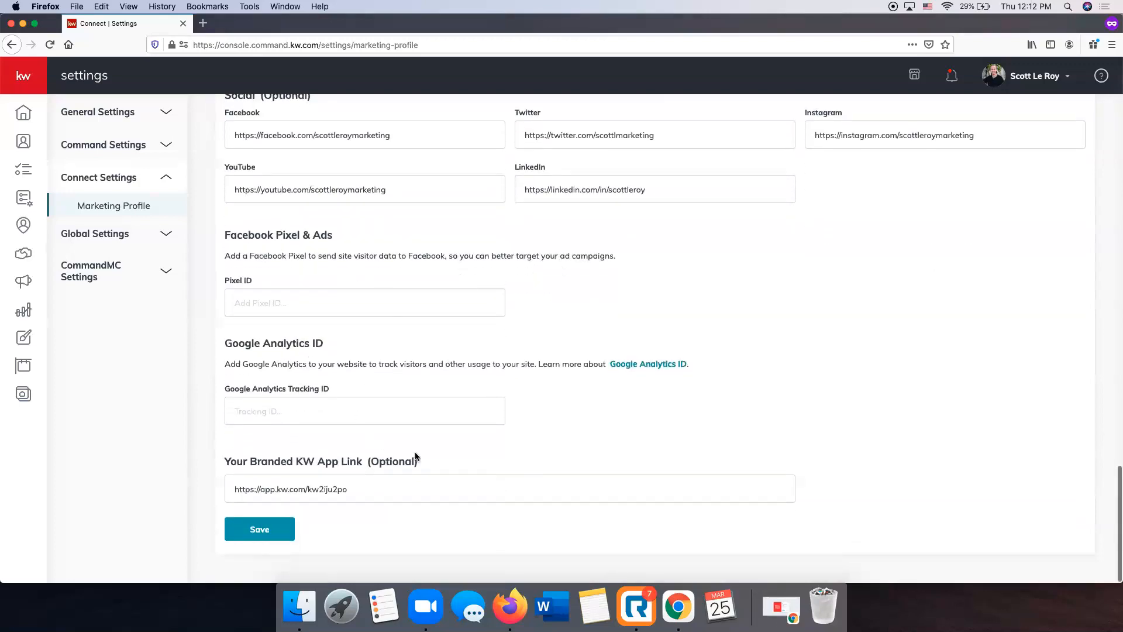
Save the Marketing Profile and dismiss the confirmation message
{"action": "scroll", "coordinate": [672, 463], "scroll_direction": "up", "scroll_amount": 2}
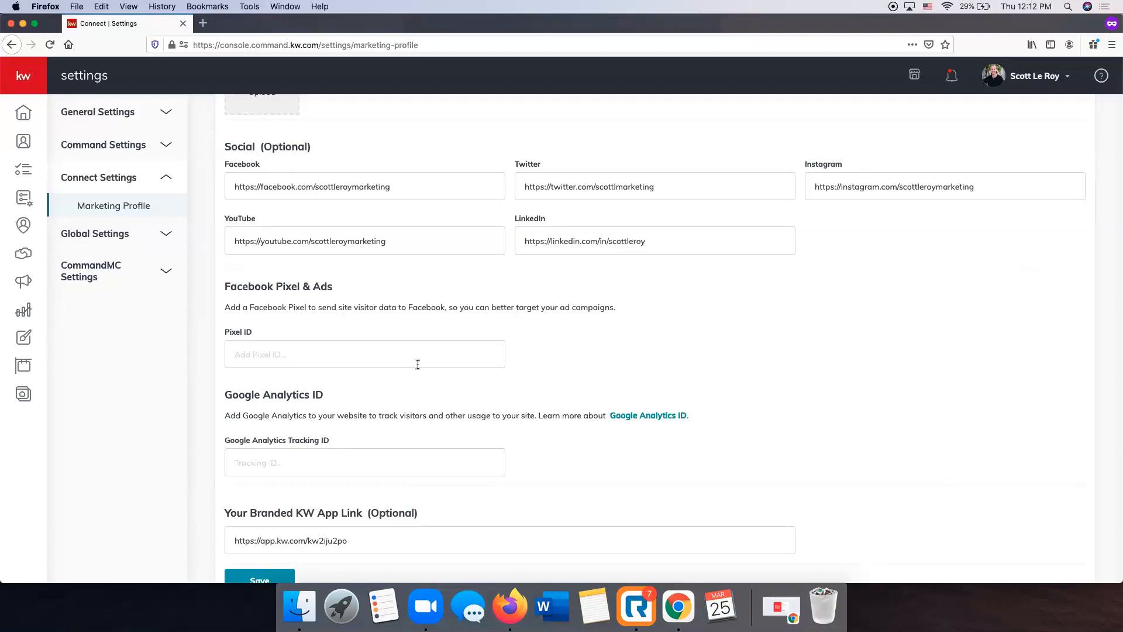
{"action": "scroll", "coordinate": [409, 365], "scroll_direction": "down", "scroll_amount": 2}
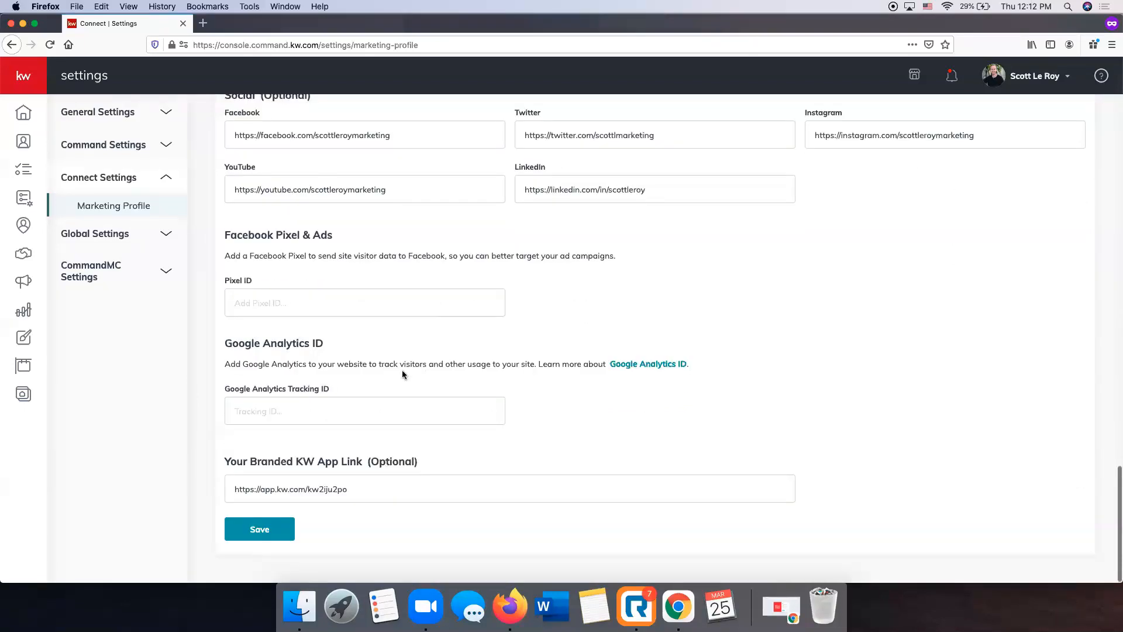
{"action": "left_click", "coordinate": [257, 533]}
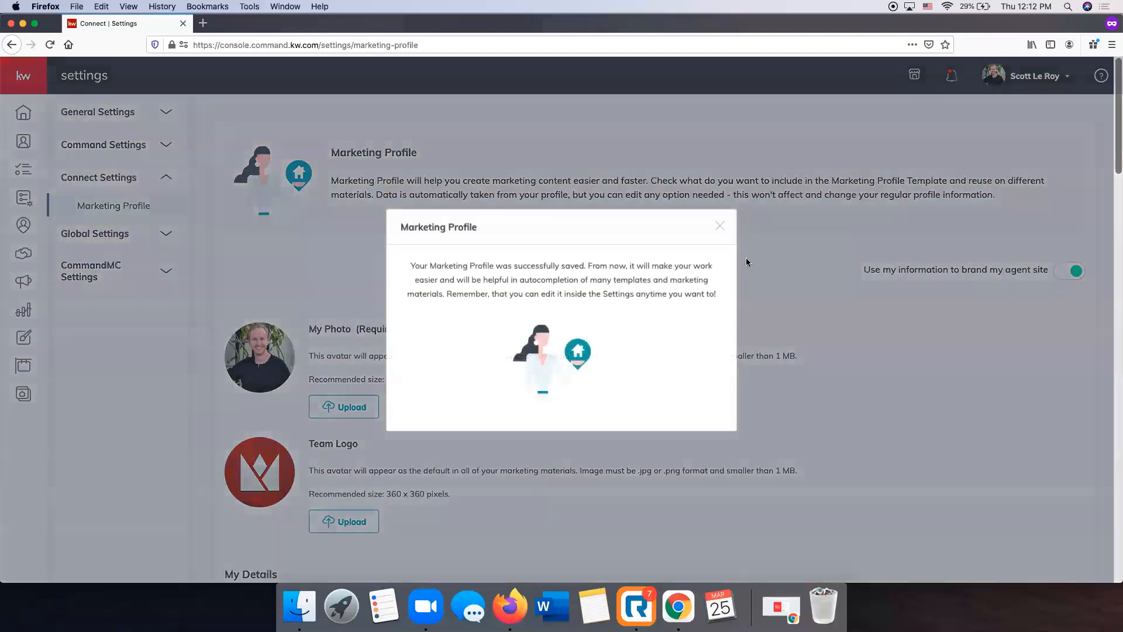
{"action": "left_click", "coordinate": [720, 226]}
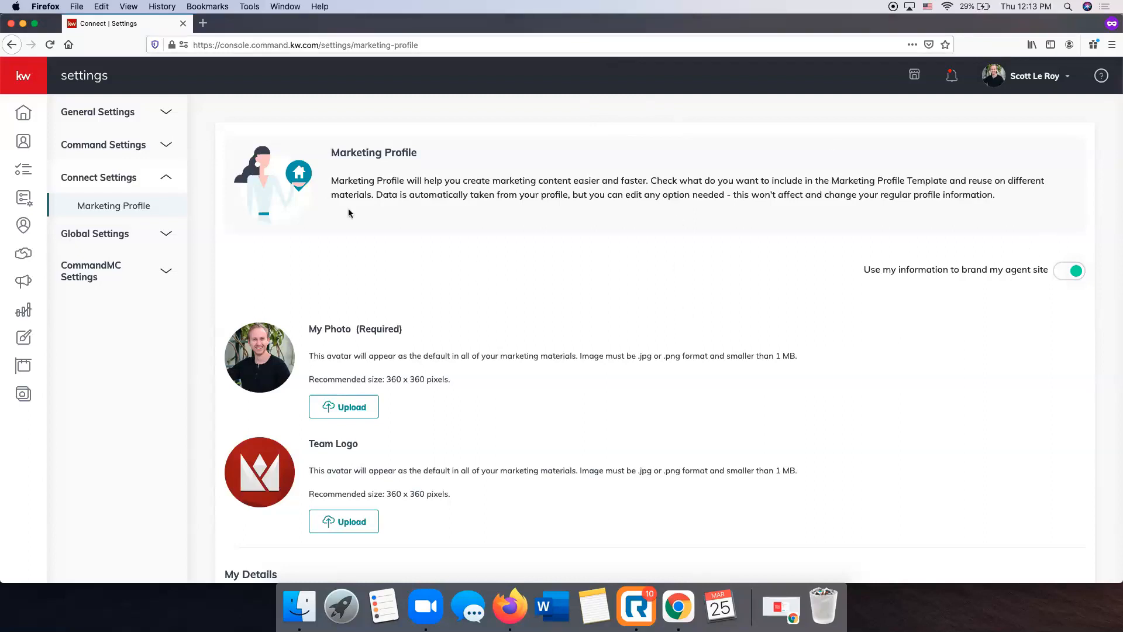
Open the Applications page in the Command Settings and review the connected apps and their accounts
{"action": "left_click", "coordinate": [144, 146]}
{"action": "left_click", "coordinate": [109, 175]}
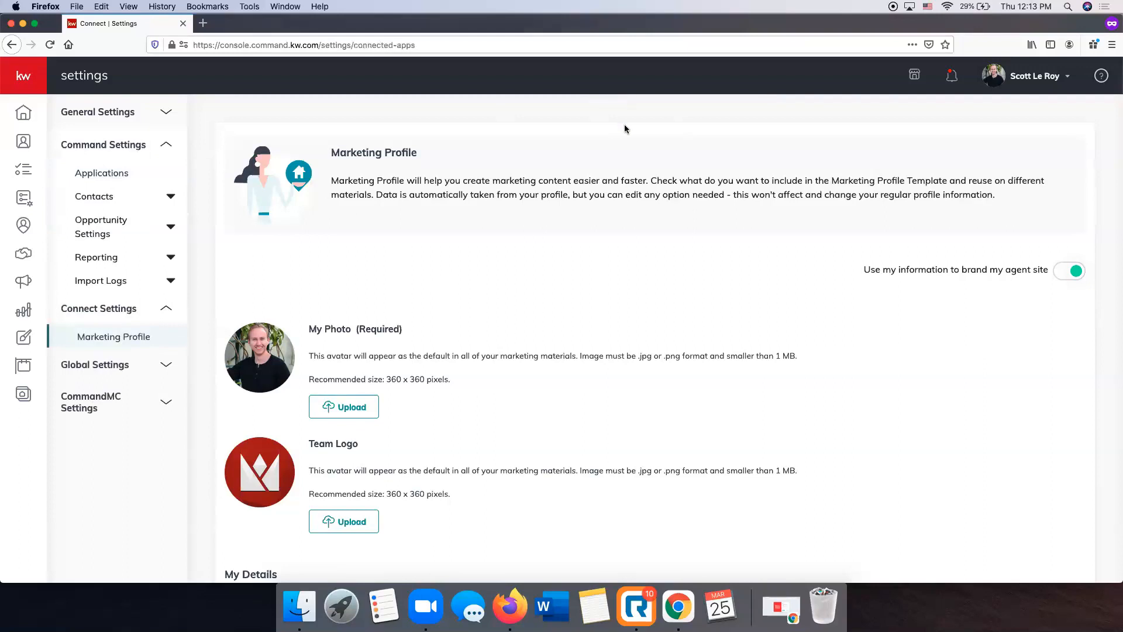
{"action": "scroll", "coordinate": [485, 294], "scroll_direction": "down", "scroll_amount": 2}
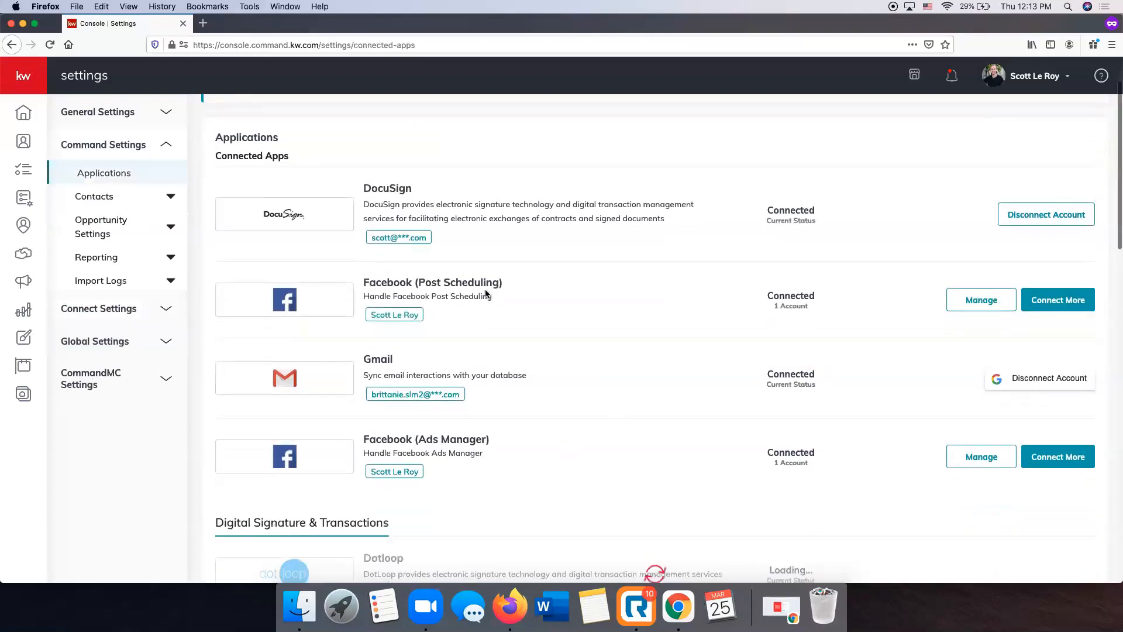
{"action": "scroll", "coordinate": [435, 296], "scroll_direction": "down", "scroll_amount": 2}
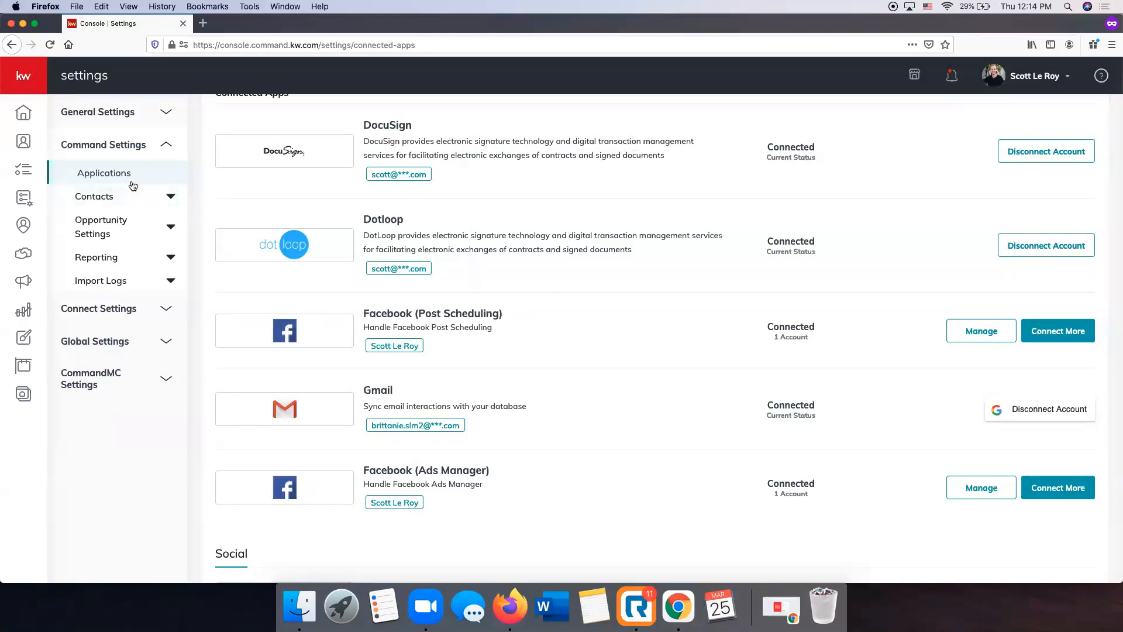
Return to the Marketing Profile and examine its photo, team logo, personal details and brokerage sections, then list the Command Settings pages
{"action": "left_click", "coordinate": [129, 310]}
{"action": "left_click", "coordinate": [111, 341]}
{"action": "scroll", "coordinate": [388, 231], "scroll_direction": "down", "scroll_amount": 3}
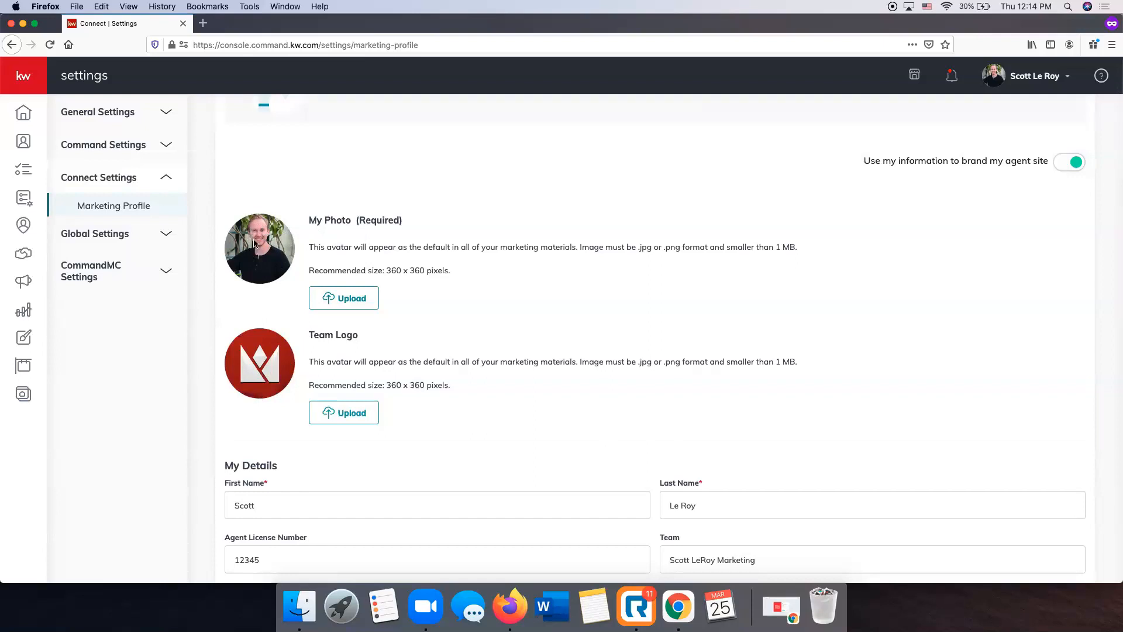
{"action": "scroll", "coordinate": [245, 281], "scroll_direction": "down", "scroll_amount": 10}
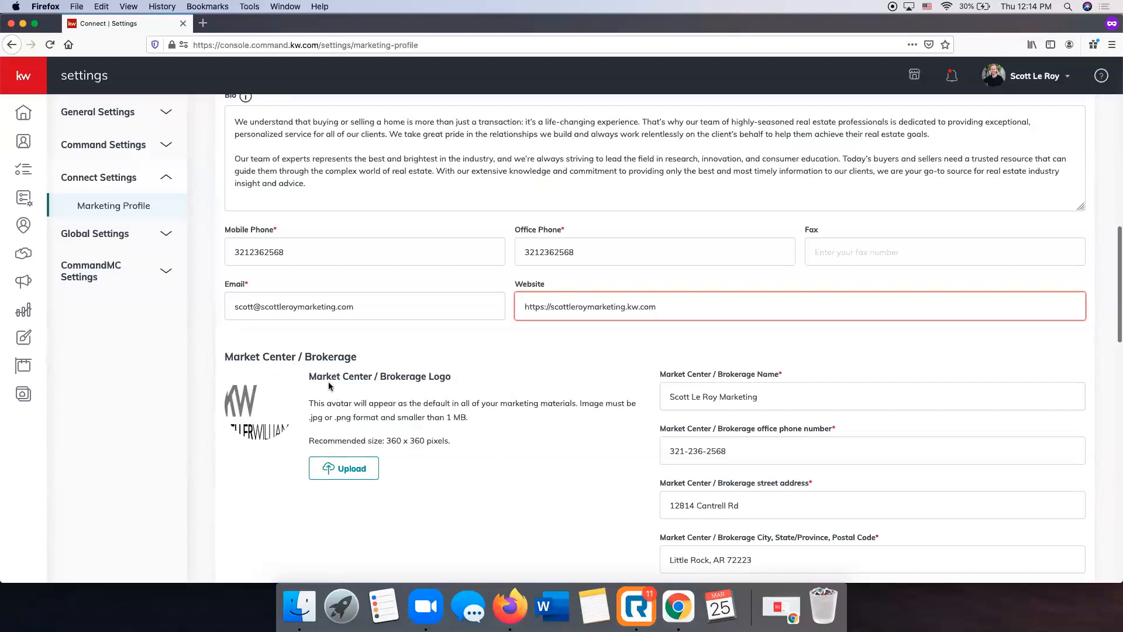
{"action": "scroll", "coordinate": [363, 386], "scroll_direction": "up", "scroll_amount": 10}
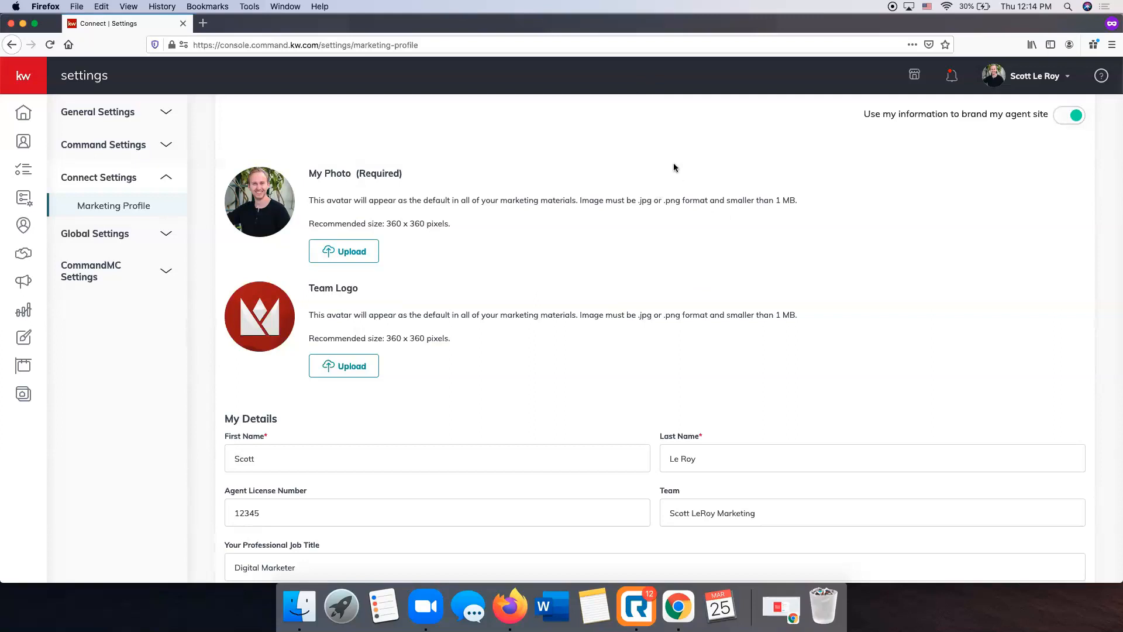
{"action": "scroll", "coordinate": [599, 228], "scroll_direction": "down", "scroll_amount": 3}
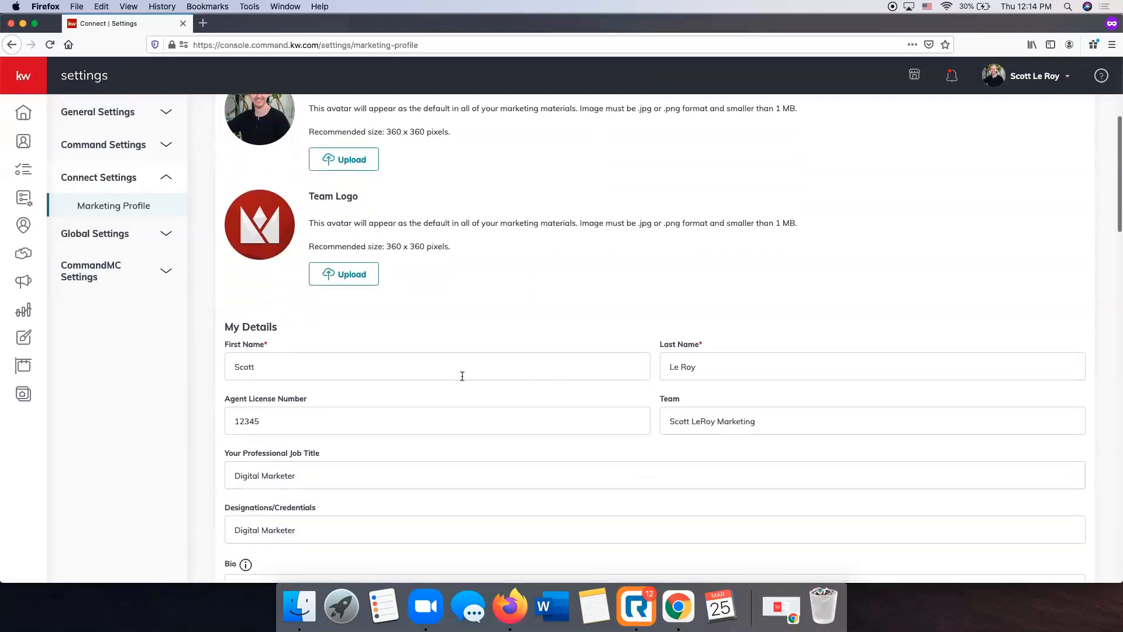
{"action": "left_click", "coordinate": [281, 375]}
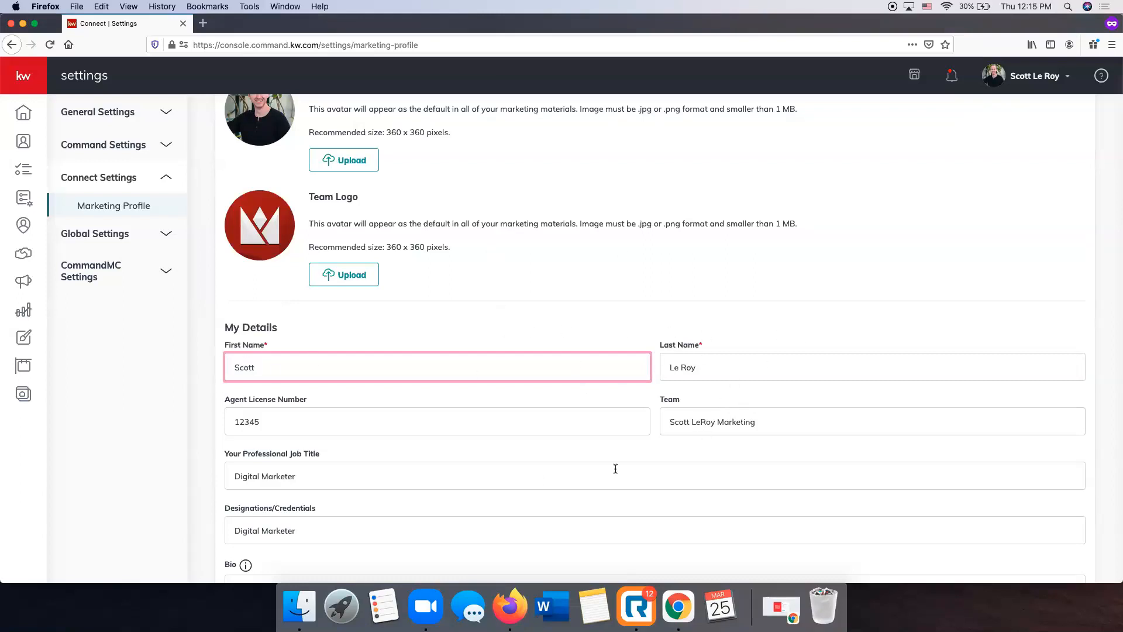
{"action": "left_click", "coordinate": [903, 331]}
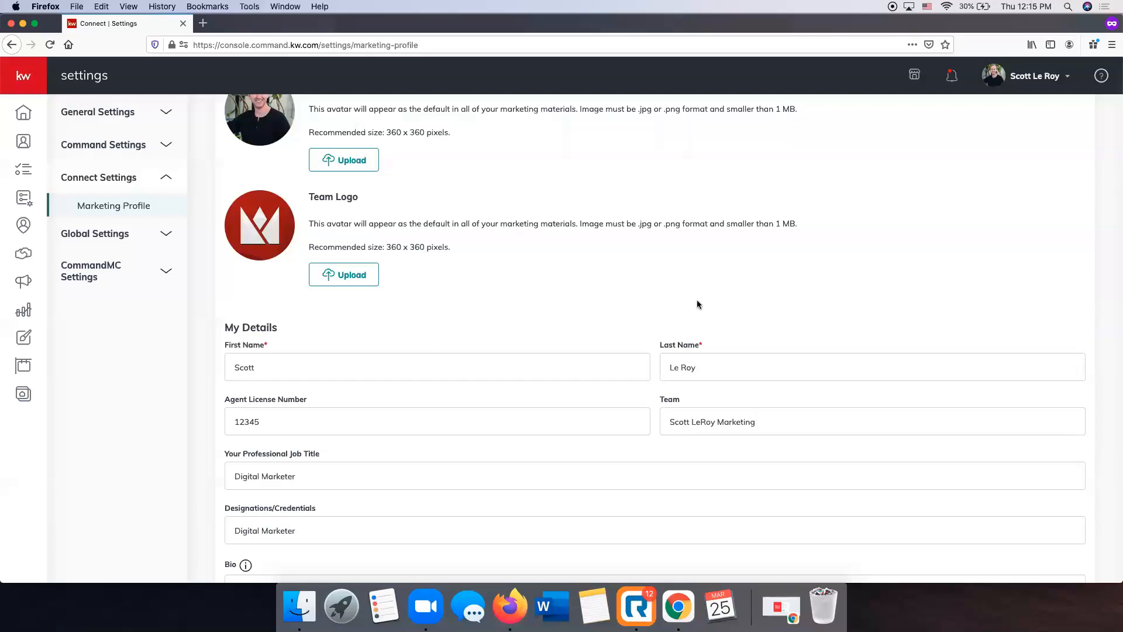
{"action": "scroll", "coordinate": [696, 299], "scroll_direction": "up", "scroll_amount": 3}
{"action": "left_click", "coordinate": [97, 148]}
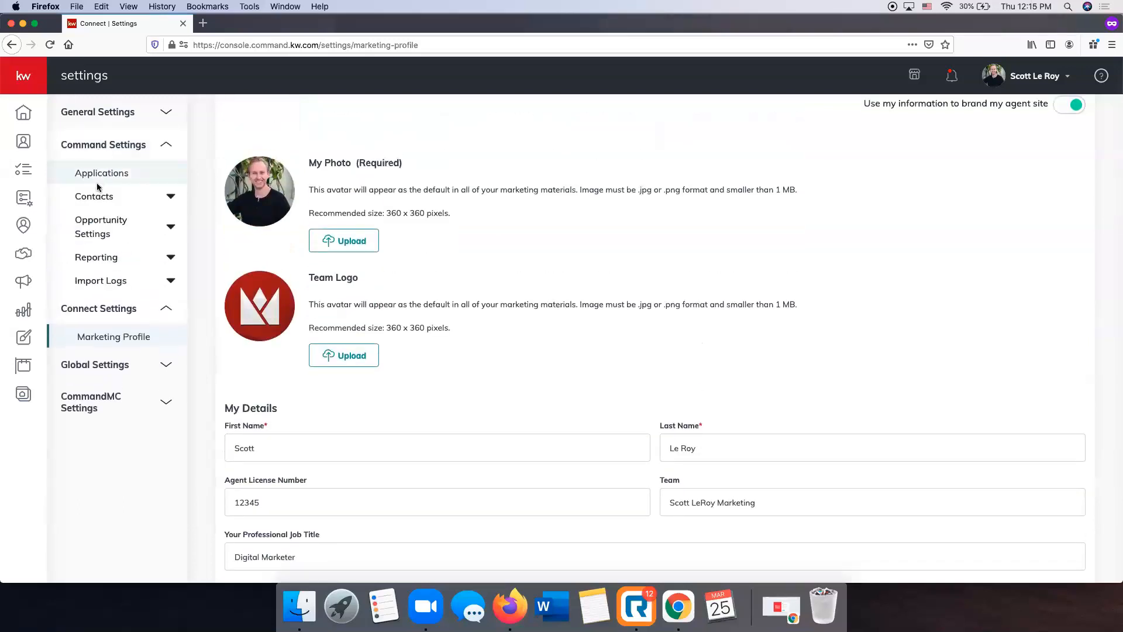
{"action": "scroll", "coordinate": [113, 341], "scroll_direction": "up", "scroll_amount": 1}
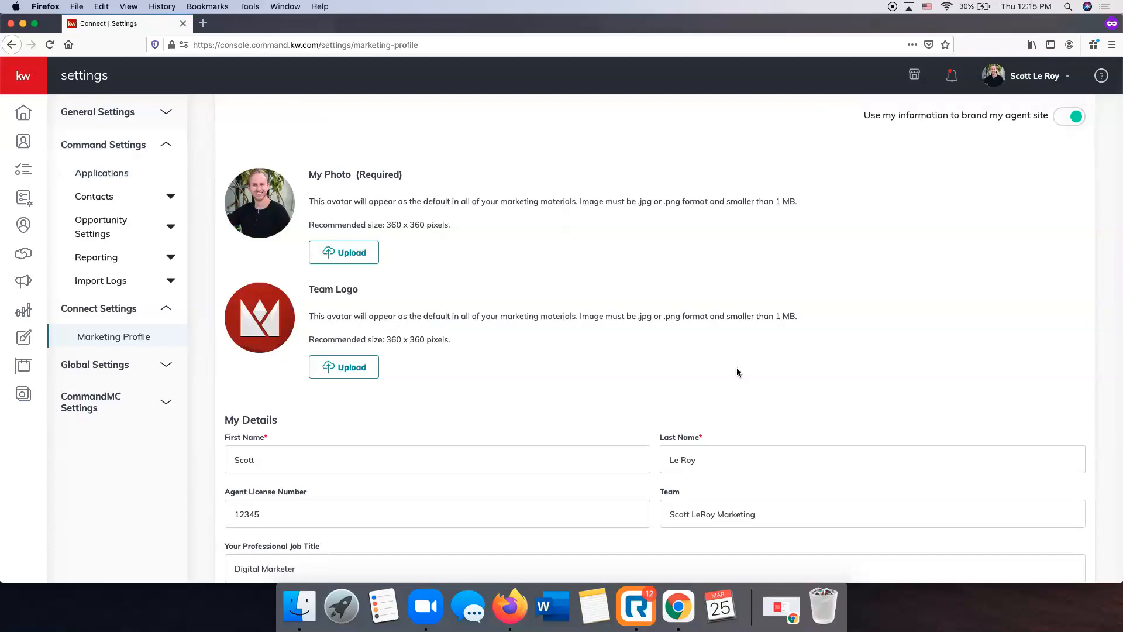
Open the Payments page of Campaigns and examine the payment information and ad spend metrics for each channel
{"action": "left_click", "coordinate": [24, 287]}
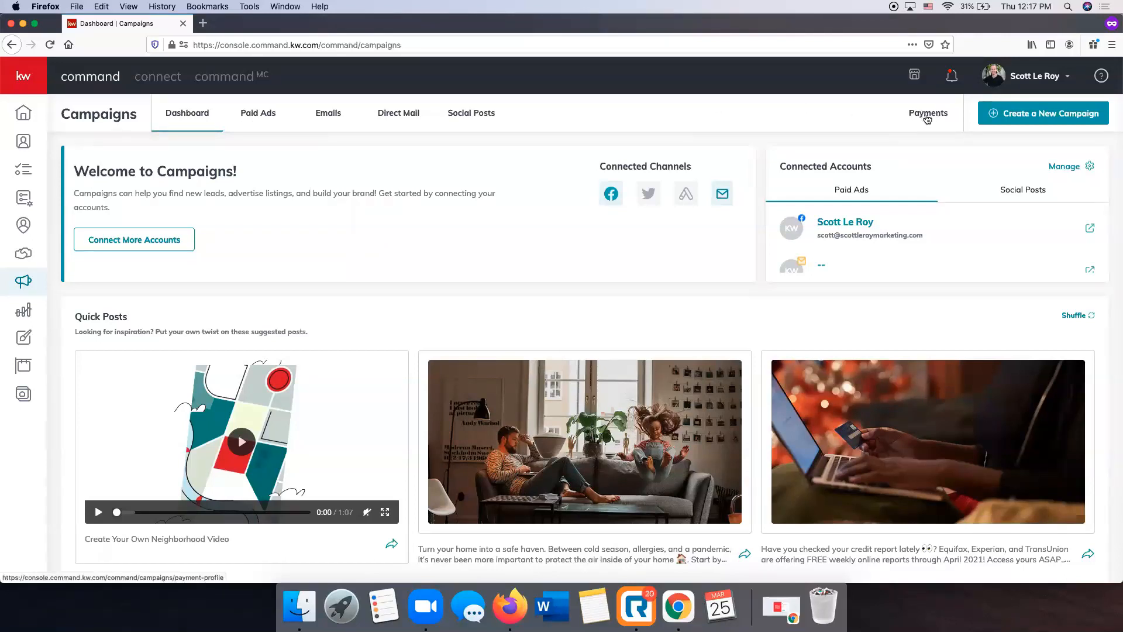
{"action": "left_click", "coordinate": [926, 119]}
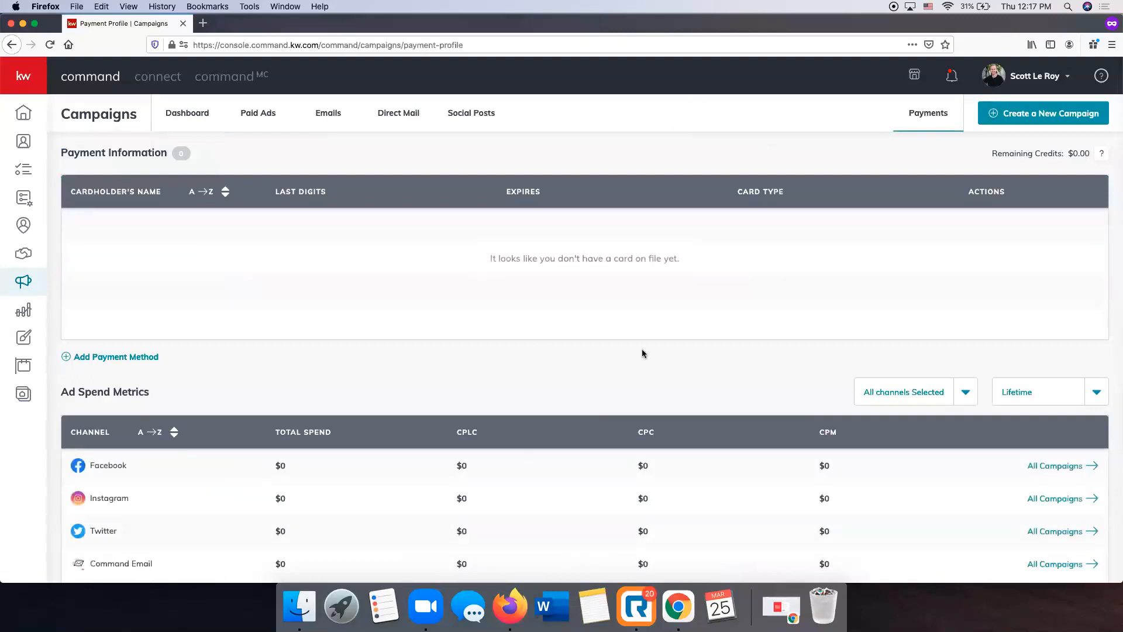
{"action": "scroll", "coordinate": [473, 241], "scroll_direction": "down", "scroll_amount": 2}
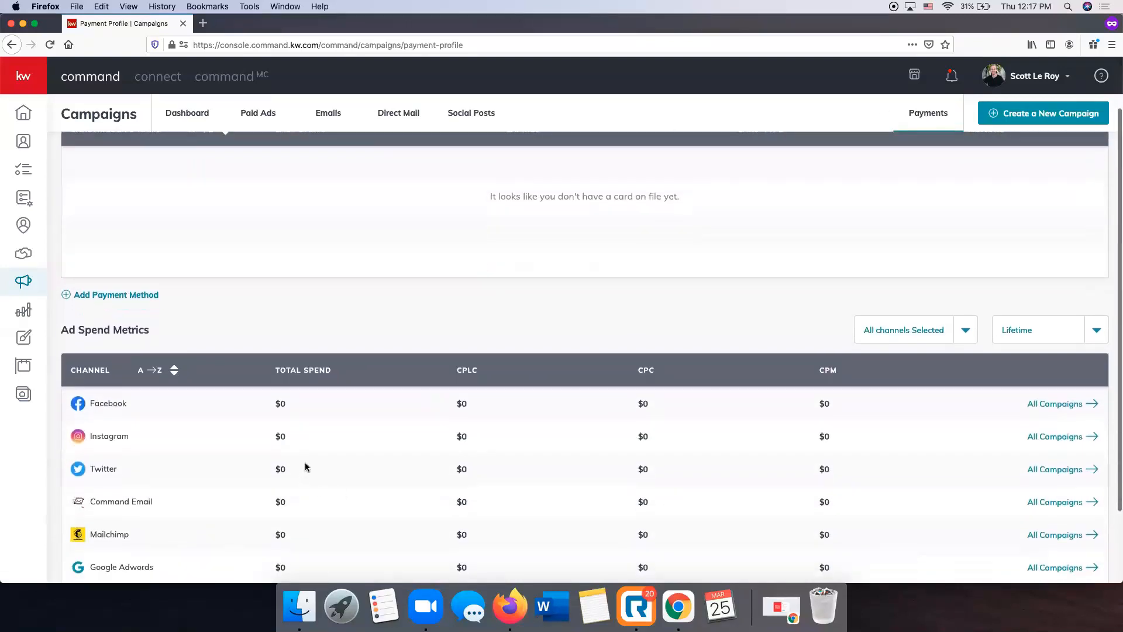
{"action": "scroll", "coordinate": [305, 466], "scroll_direction": "down", "scroll_amount": 3}
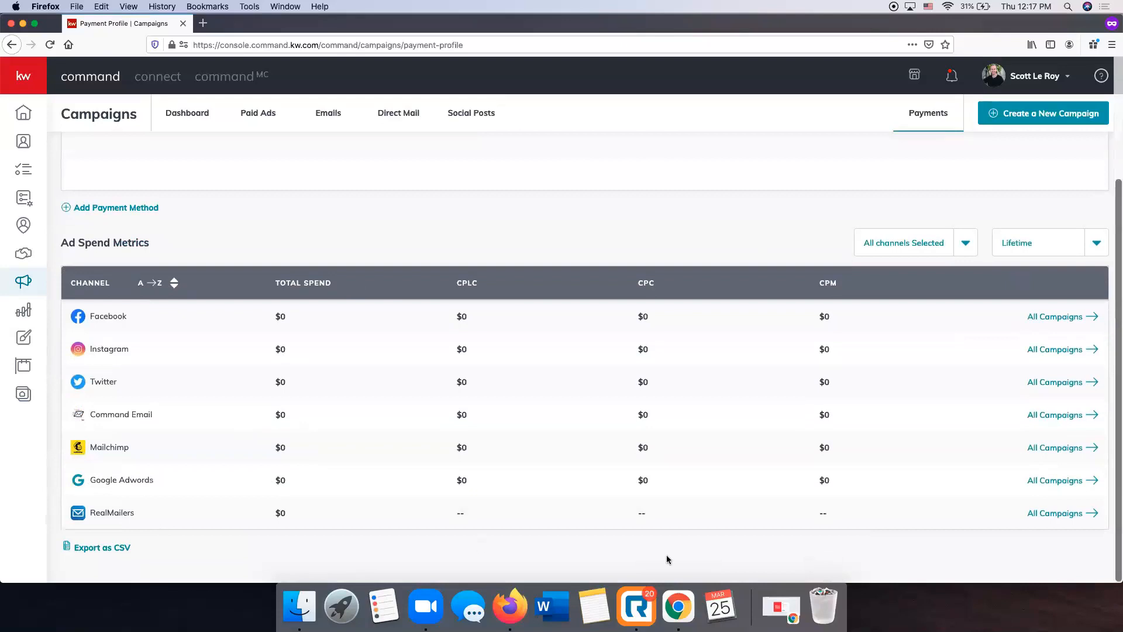
{"action": "scroll", "coordinate": [438, 502], "scroll_direction": "up", "scroll_amount": 3}
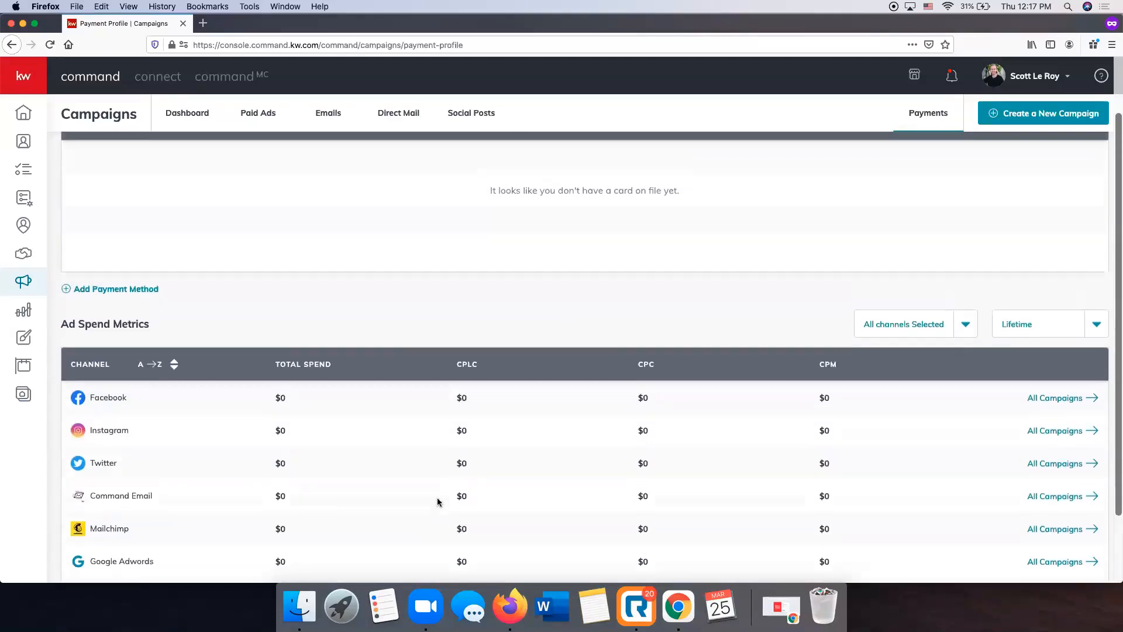
{"action": "scroll", "coordinate": [438, 502], "scroll_direction": "up", "scroll_amount": 1}
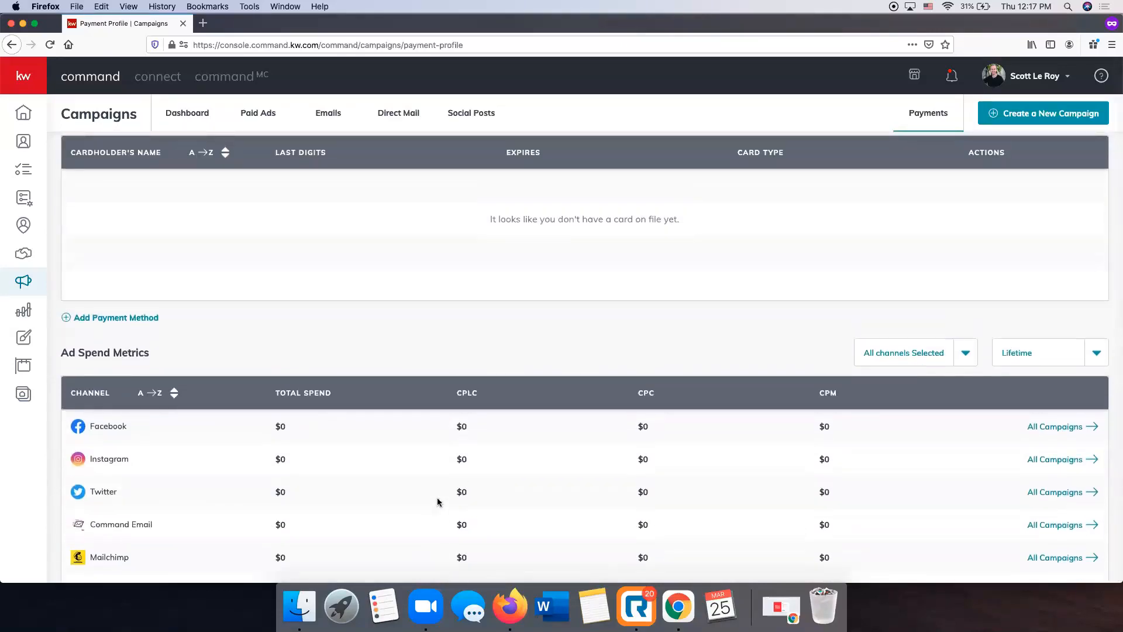
{"action": "scroll", "coordinate": [438, 502], "scroll_direction": "up", "scroll_amount": 1}
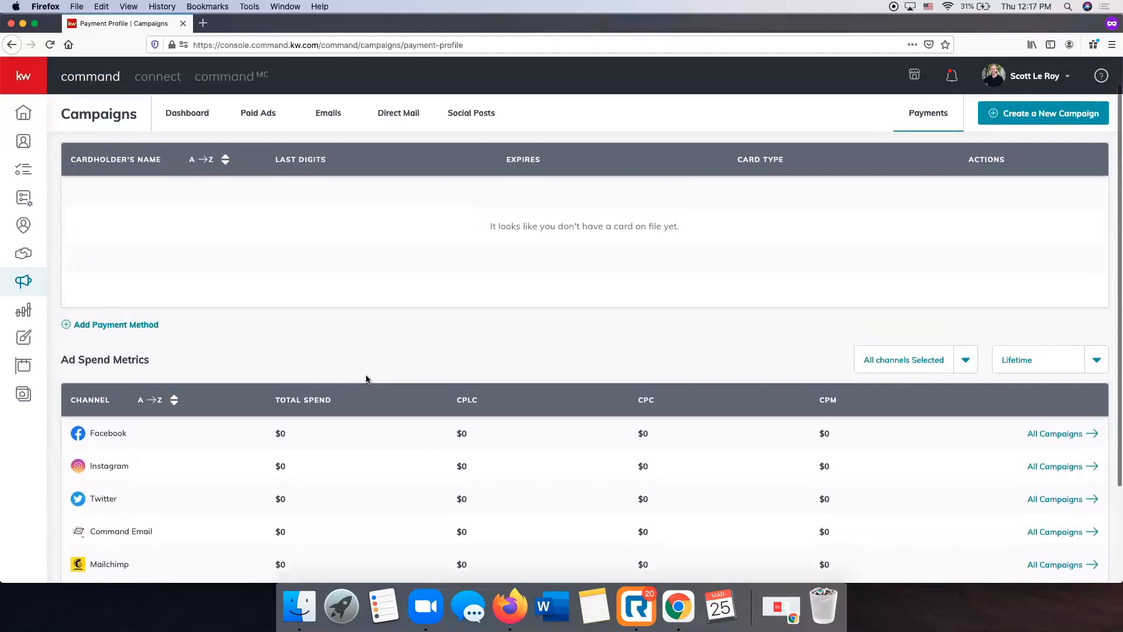
Open the Social Posts page of Campaigns and look over the weekly post calendar and suggested quick posts
{"action": "left_click", "coordinate": [475, 114]}
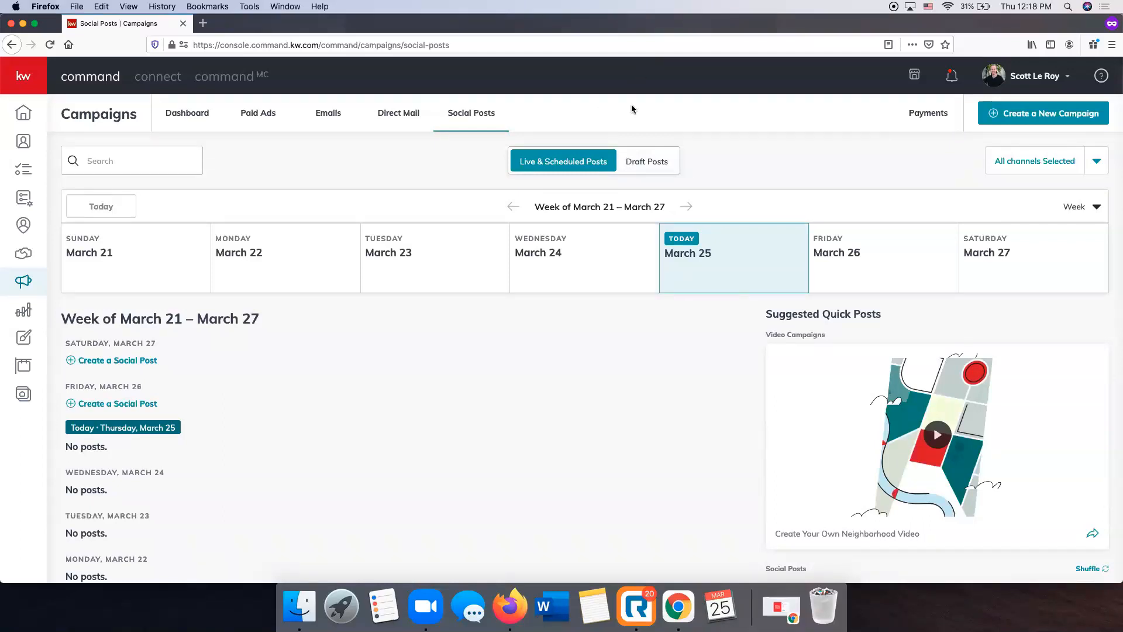
{"action": "scroll", "coordinate": [468, 348], "scroll_direction": "down", "scroll_amount": 3}
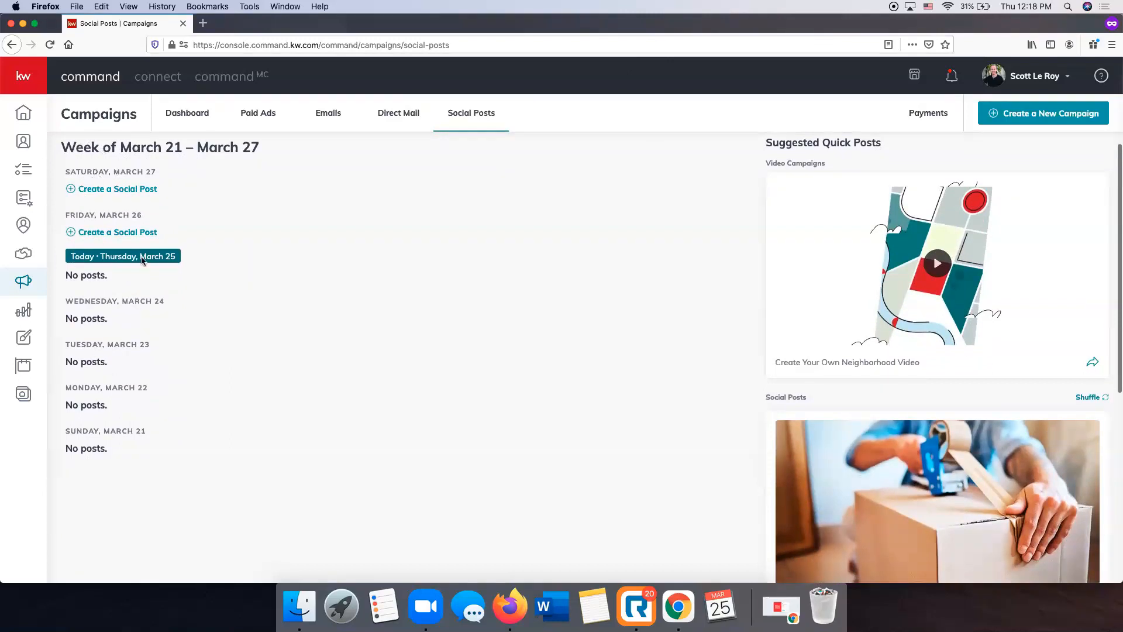
{"action": "scroll", "coordinate": [114, 434], "scroll_direction": "up", "scroll_amount": 1}
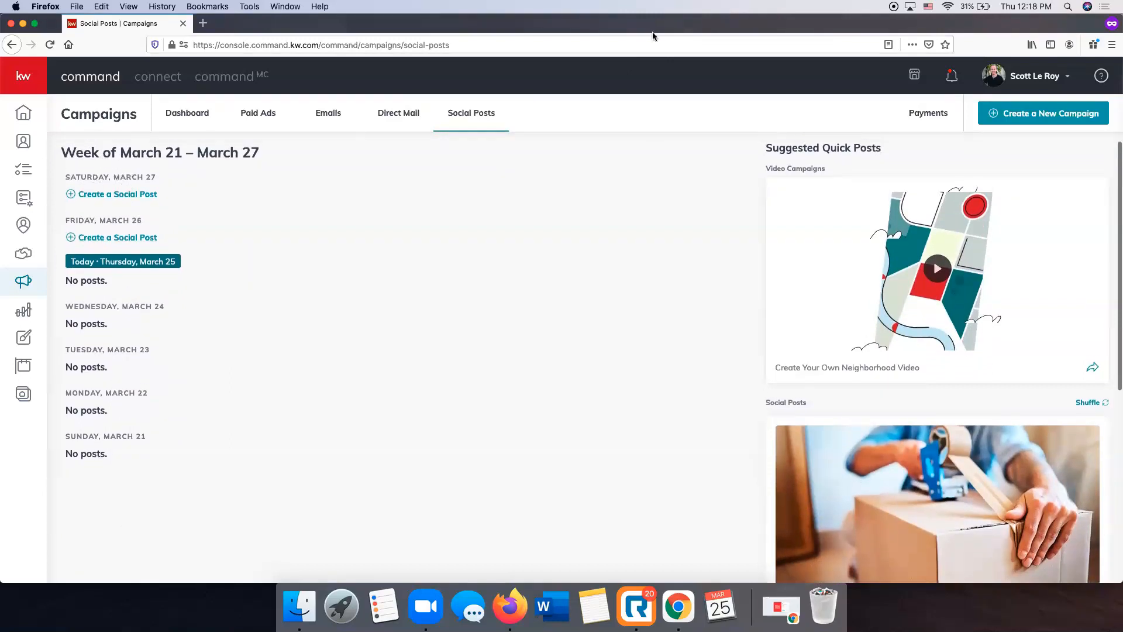
{"action": "scroll", "coordinate": [561, 232], "scroll_direction": "up", "scroll_amount": 5}
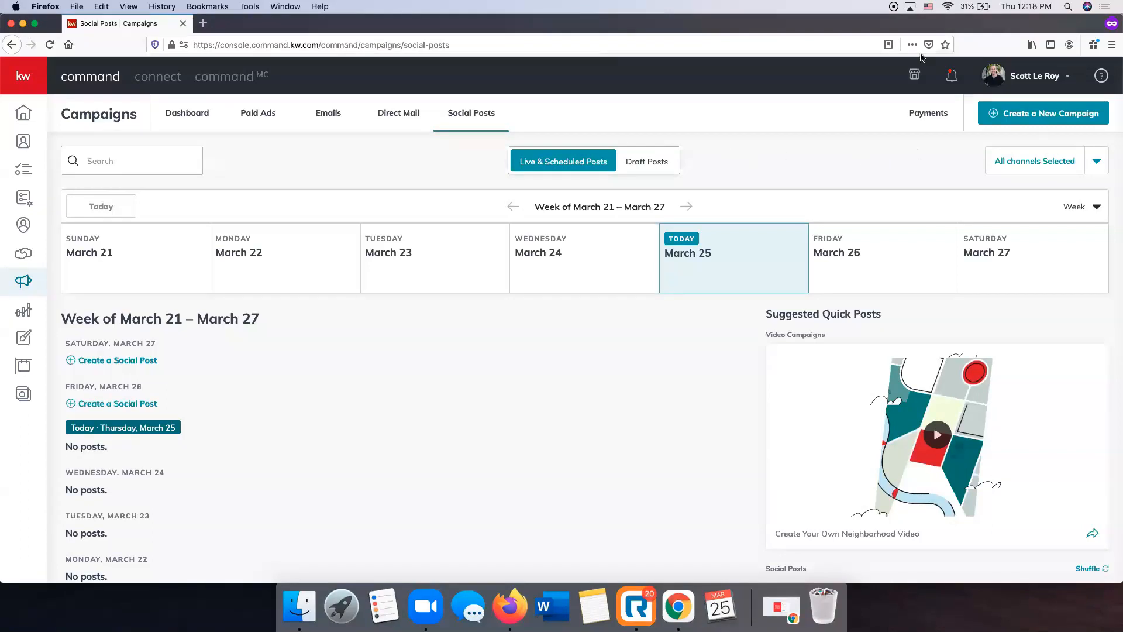
Start a new Social Post campaign and look over its content, DBA logo, scheduling and page selection sections
{"action": "left_click", "coordinate": [1056, 120]}
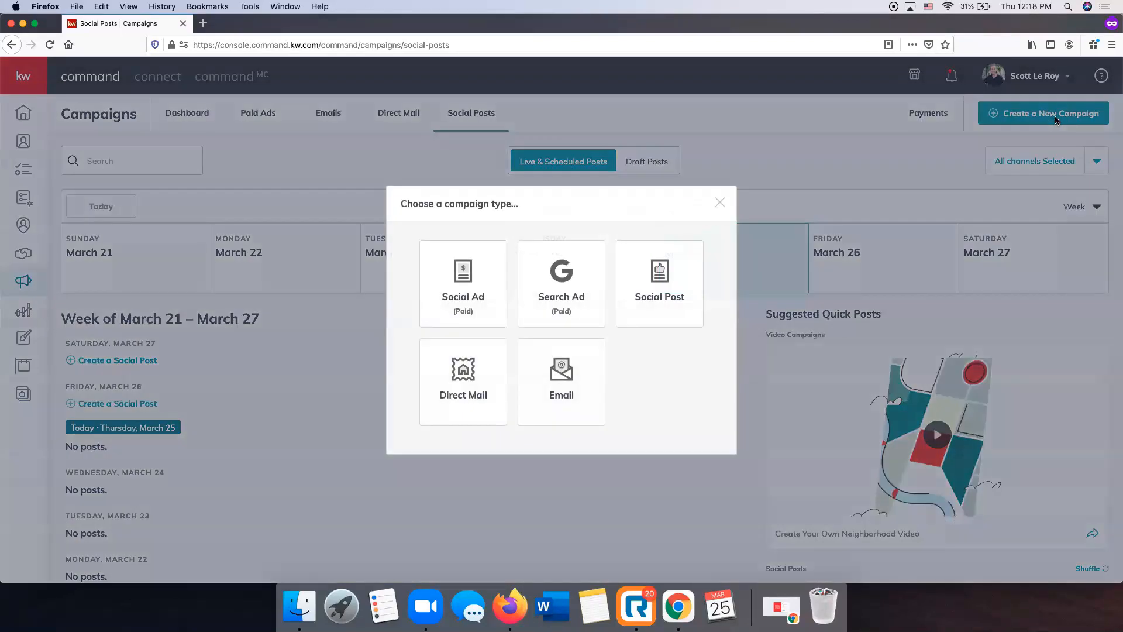
{"action": "left_click", "coordinate": [665, 274]}
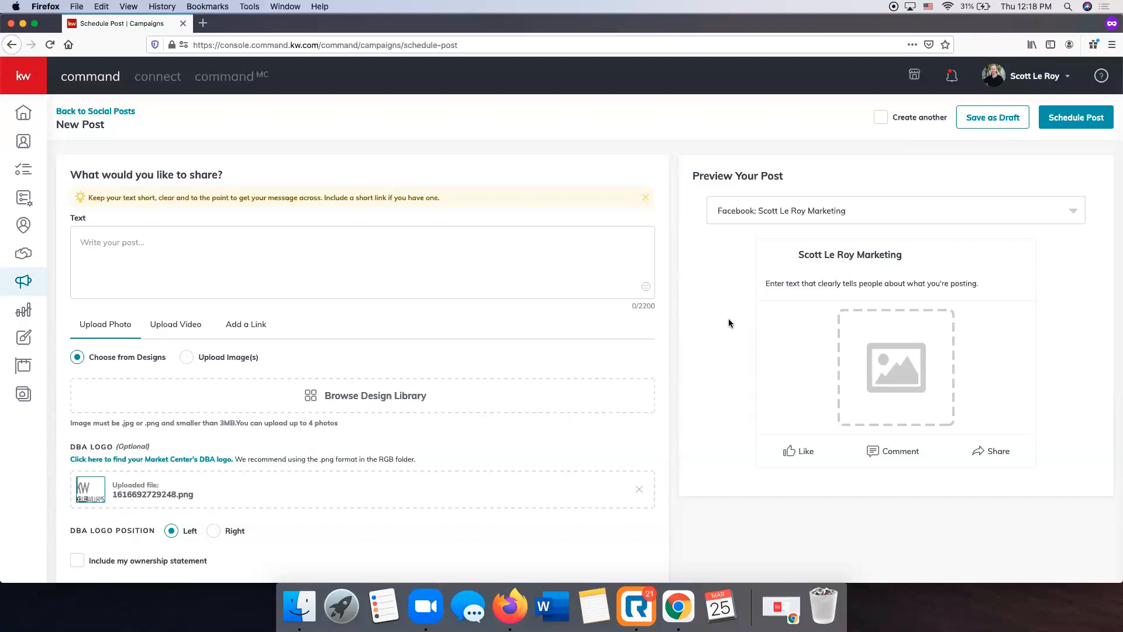
{"action": "scroll", "coordinate": [316, 288], "scroll_direction": "down", "scroll_amount": 4}
{"action": "scroll", "coordinate": [316, 288], "scroll_direction": "up", "scroll_amount": 4}
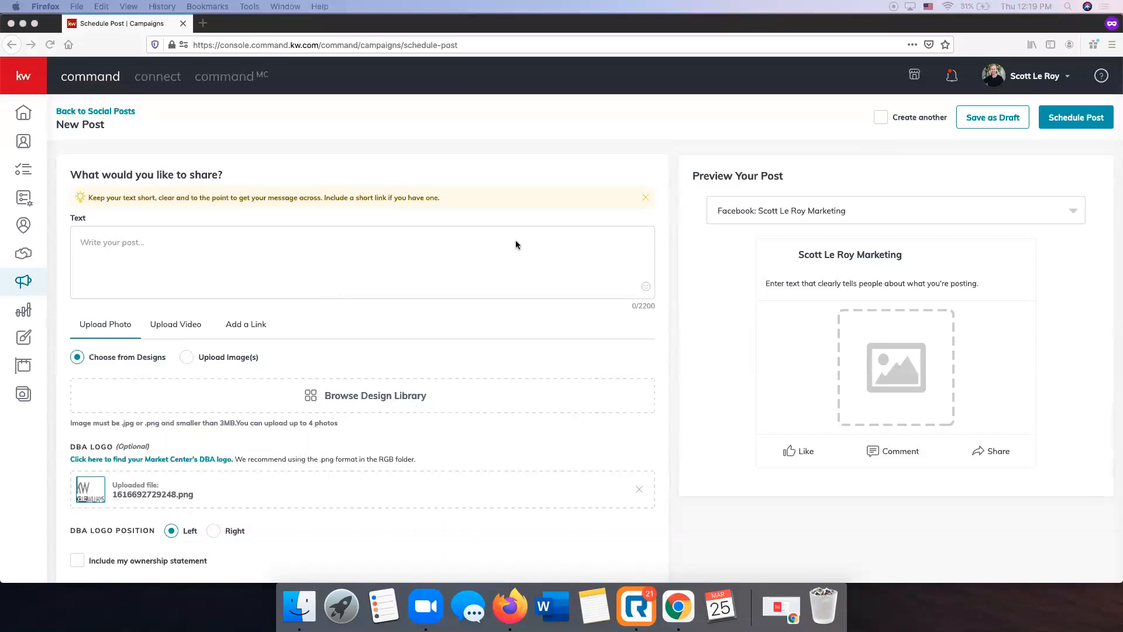
{"action": "scroll", "coordinate": [677, 187], "scroll_direction": "down", "scroll_amount": 5}
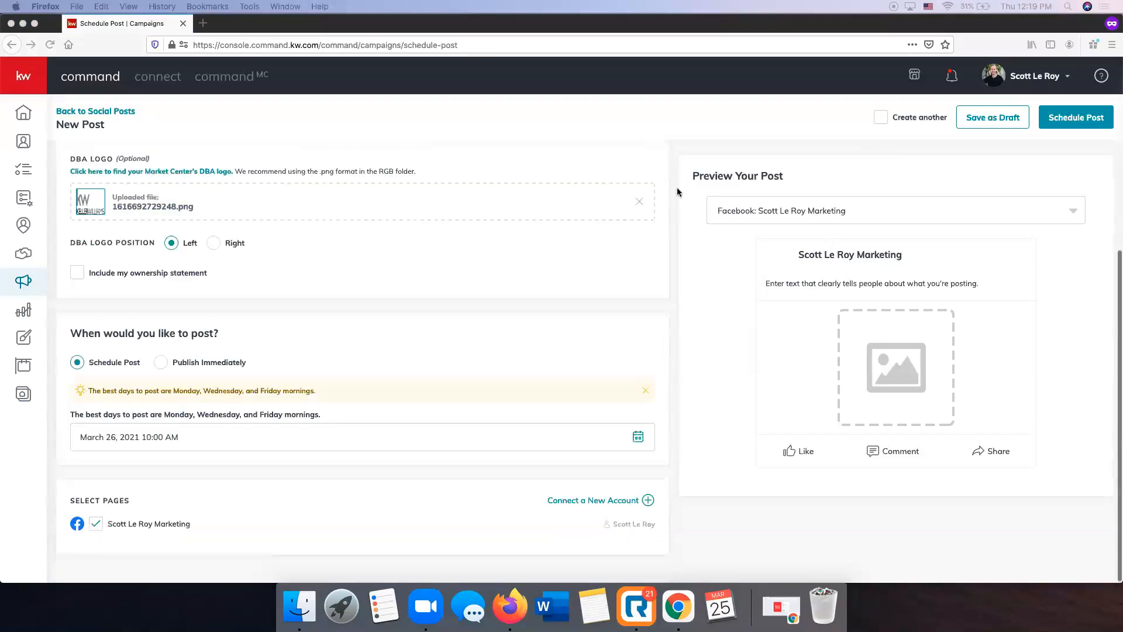
{"action": "scroll", "coordinate": [507, 408], "scroll_direction": "up", "scroll_amount": 5}
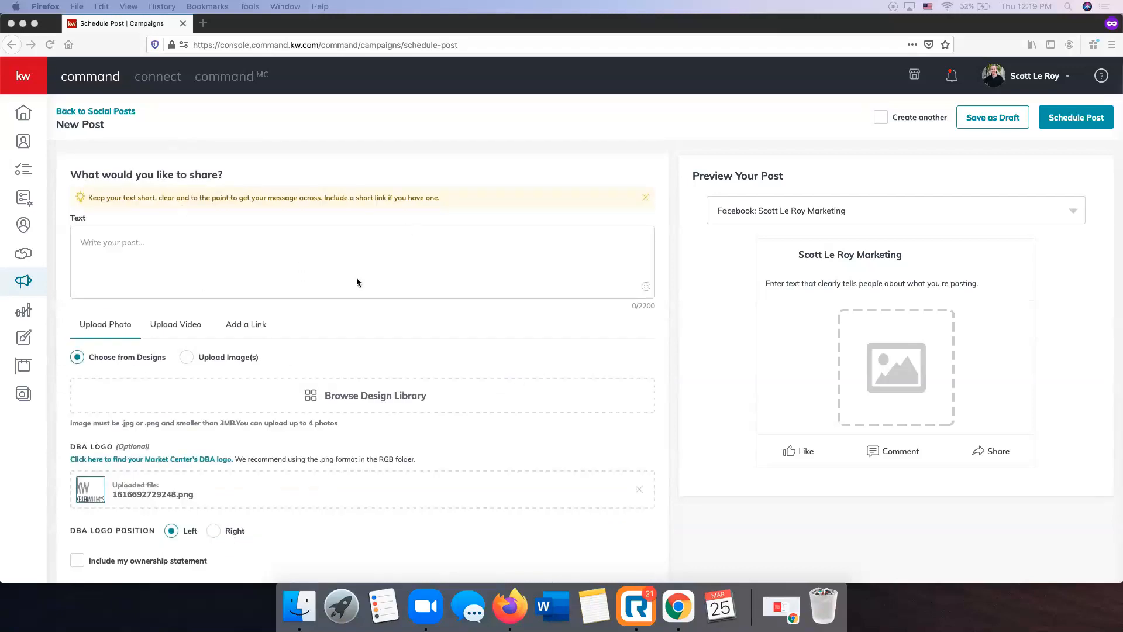
Examine the new post's text area and its photo, video and link attachment options, ending on Add a Link
{"action": "scroll", "coordinate": [356, 277], "scroll_direction": "down", "scroll_amount": 1}
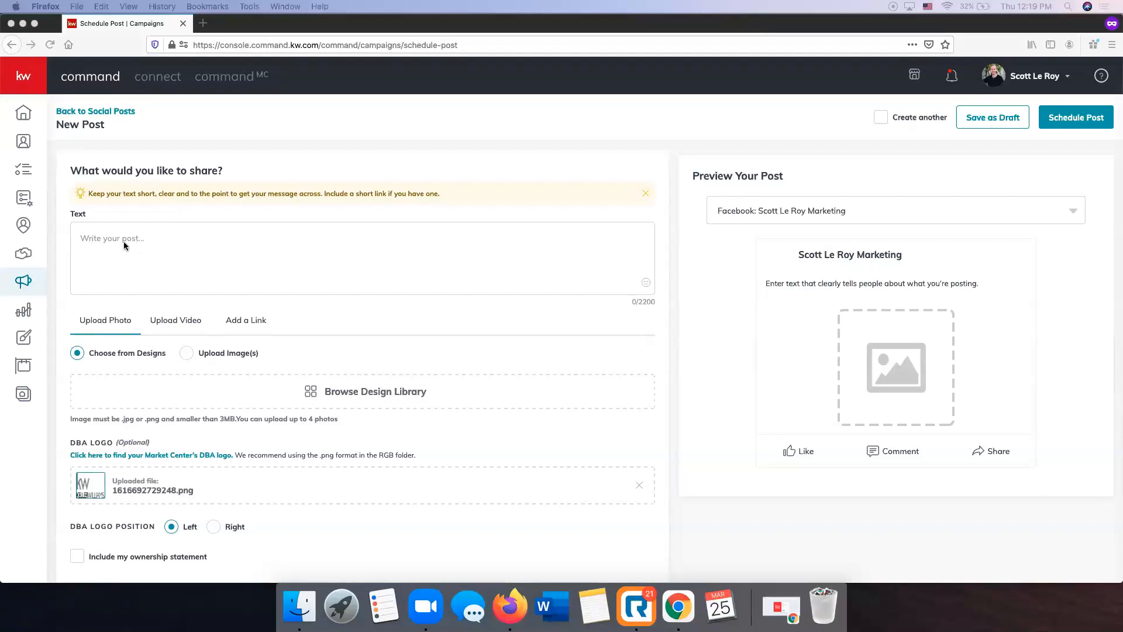
{"action": "scroll", "coordinate": [124, 241], "scroll_direction": "down", "scroll_amount": 2}
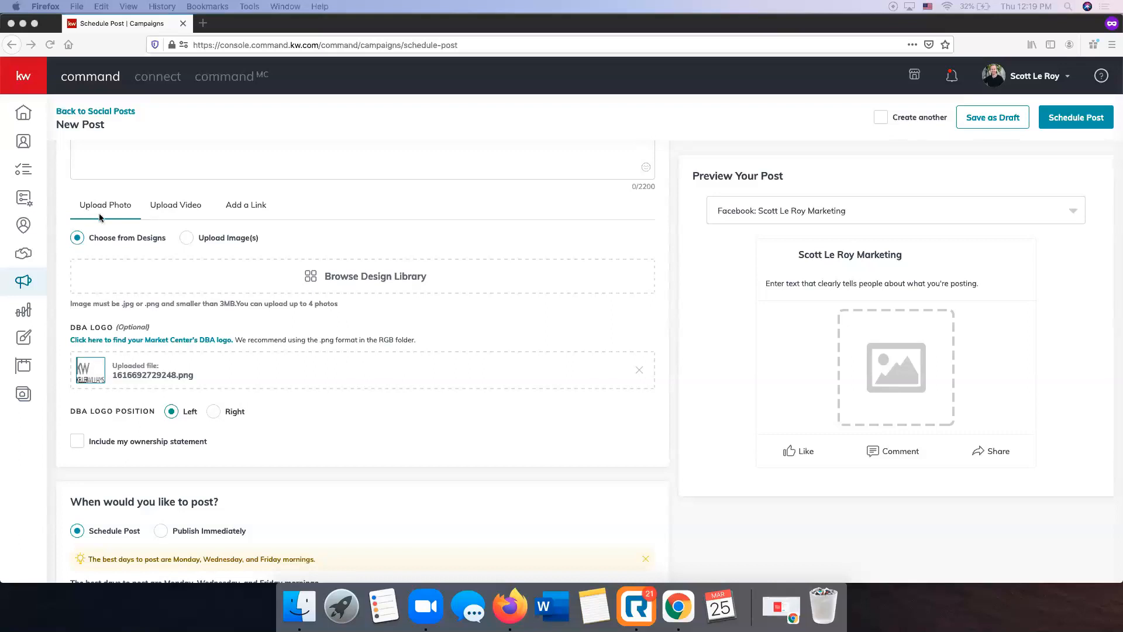
{"action": "left_click", "coordinate": [183, 207]}
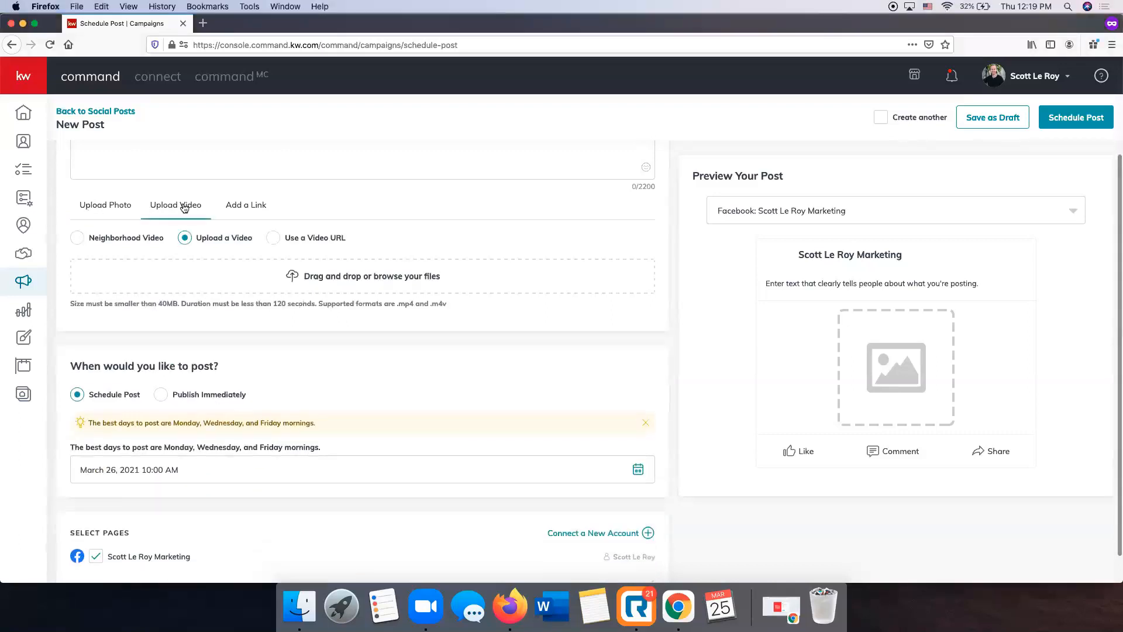
{"action": "left_click", "coordinate": [227, 208]}
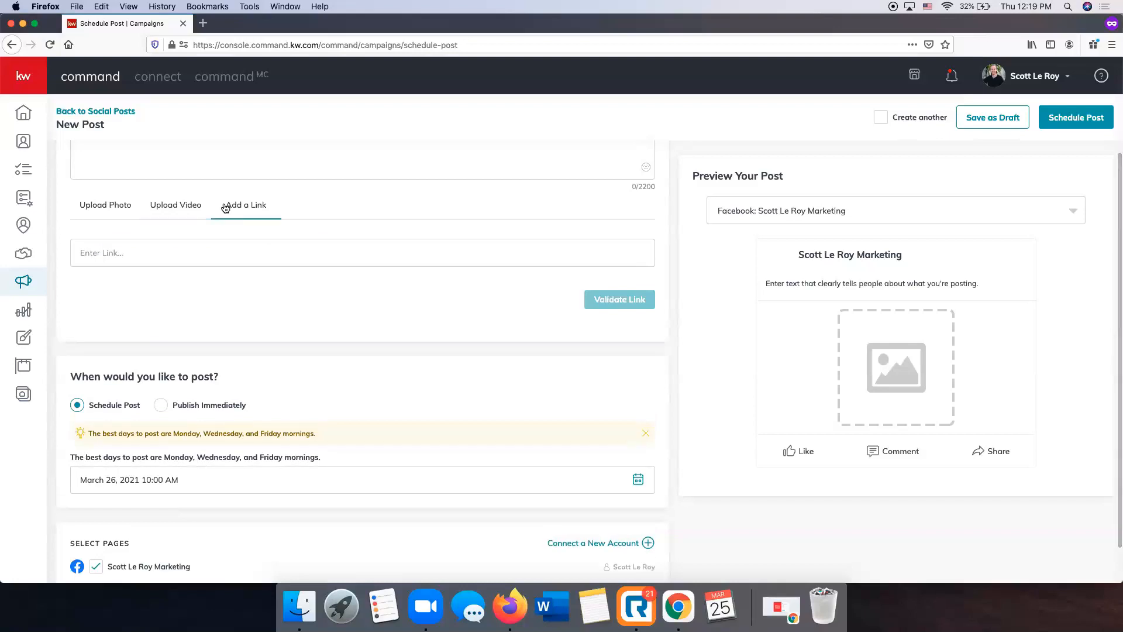
Choose the Bellagio For Sale FB template from the design library as the post's photo
{"action": "left_click", "coordinate": [119, 208]}
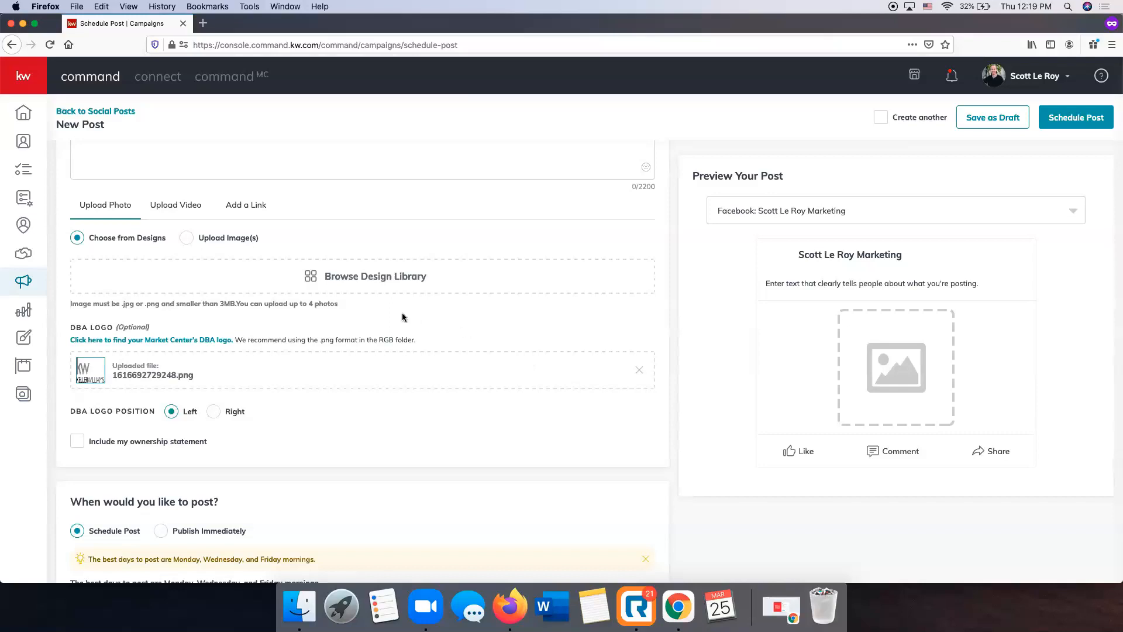
{"action": "left_click", "coordinate": [386, 280]}
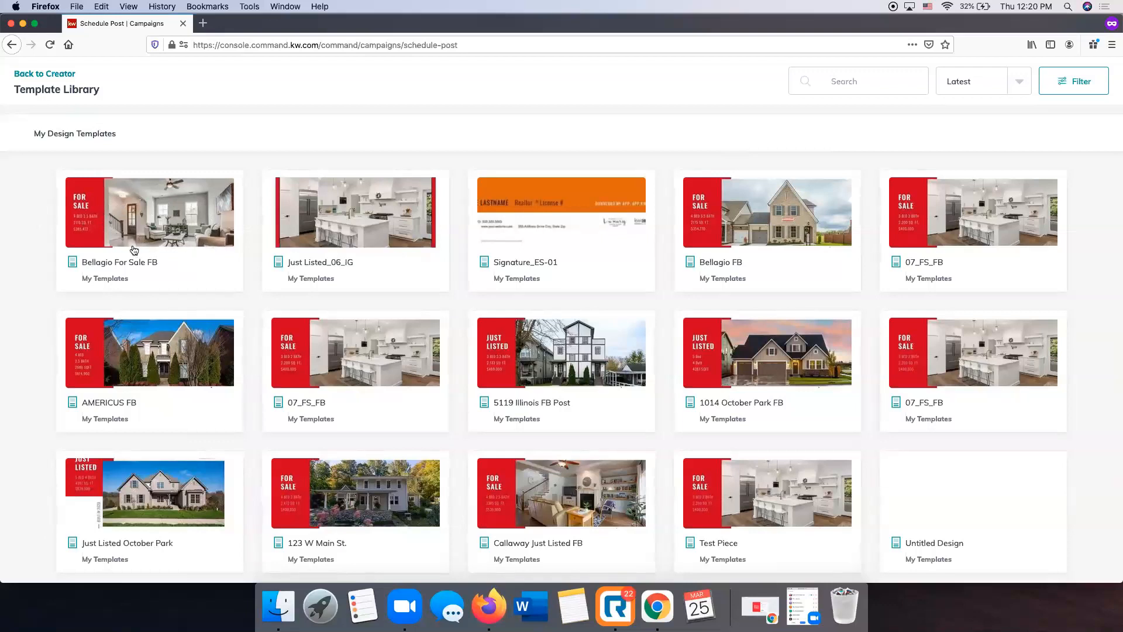
{"action": "scroll", "coordinate": [168, 246], "scroll_direction": "down", "scroll_amount": 1}
{"action": "scroll", "coordinate": [167, 246], "scroll_direction": "up", "scroll_amount": 1}
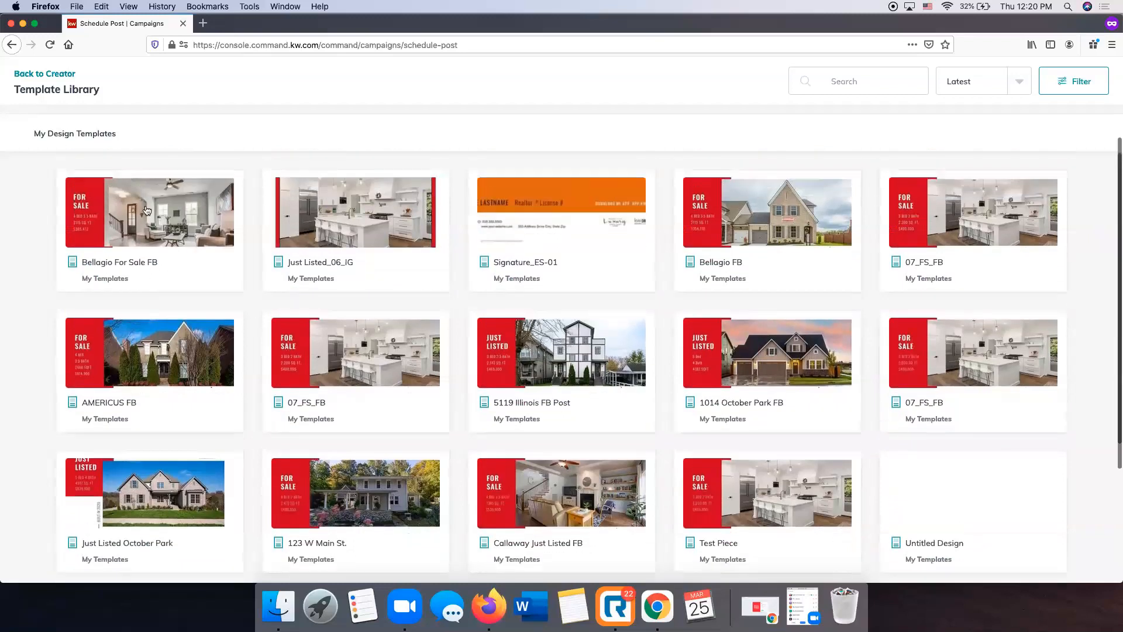
{"action": "left_click", "coordinate": [156, 220]}
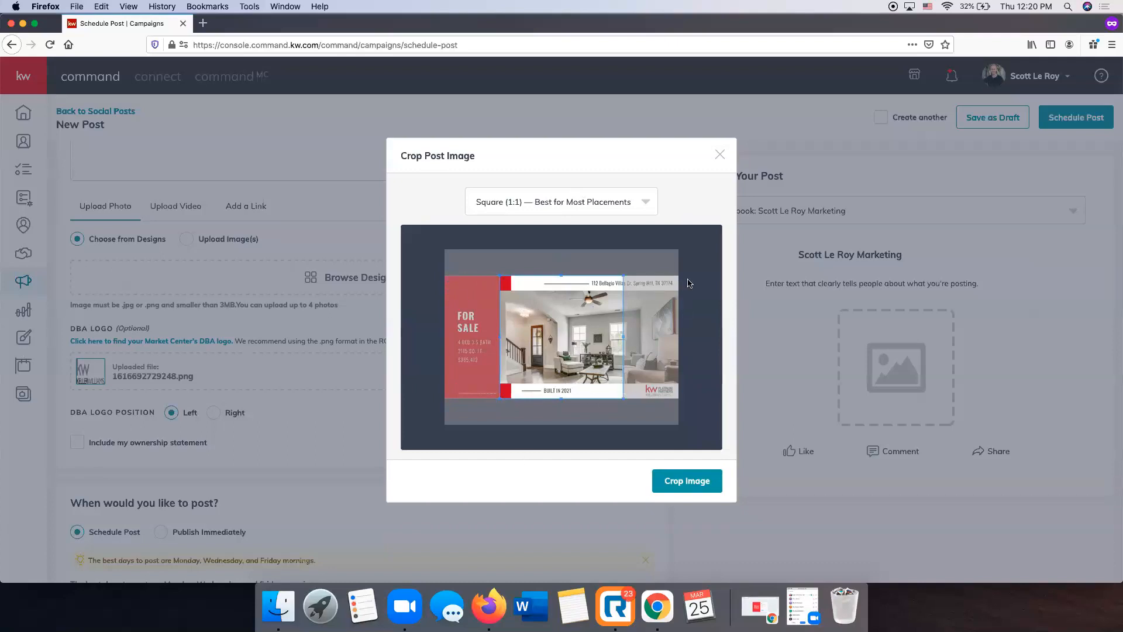
Compare the Square (1:1) and Wide (1.91:1) crop ratios and crop the post image to Wide (1.91:1)
{"action": "left_click", "coordinate": [531, 204]}
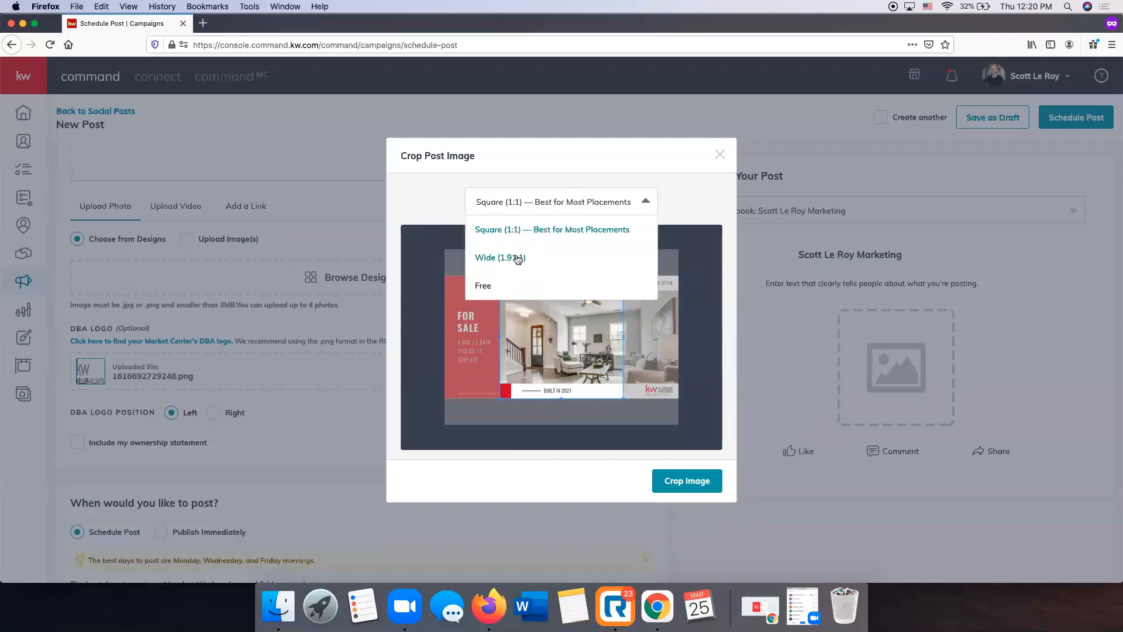
{"action": "left_click", "coordinate": [517, 258]}
{"action": "left_click", "coordinate": [509, 203]}
{"action": "left_click", "coordinate": [520, 231]}
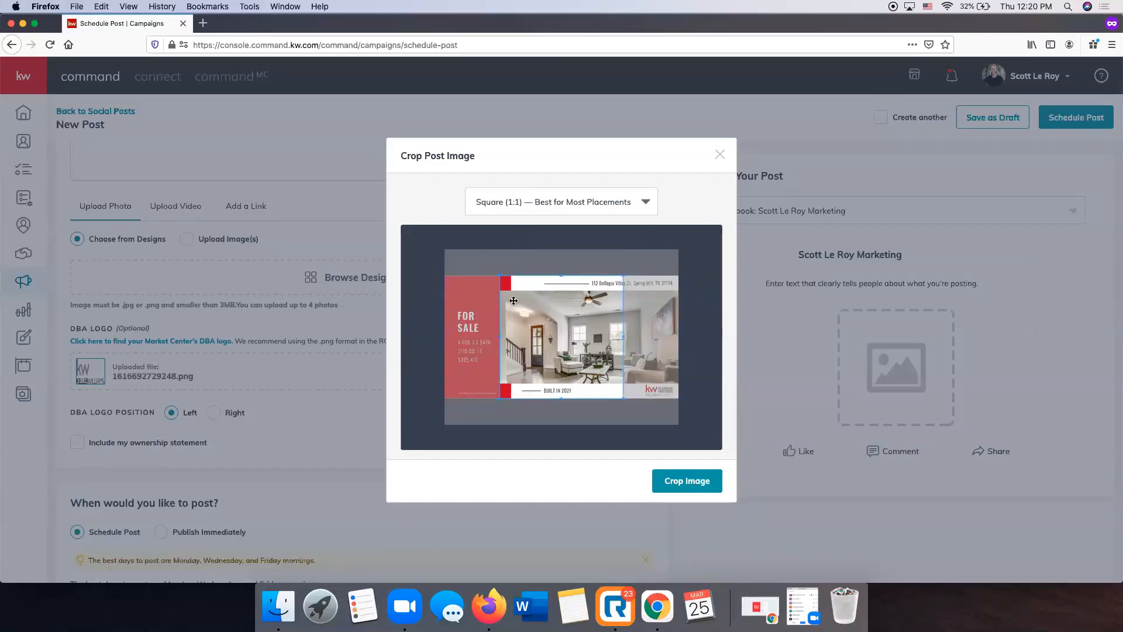
{"action": "left_click", "coordinate": [541, 201]}
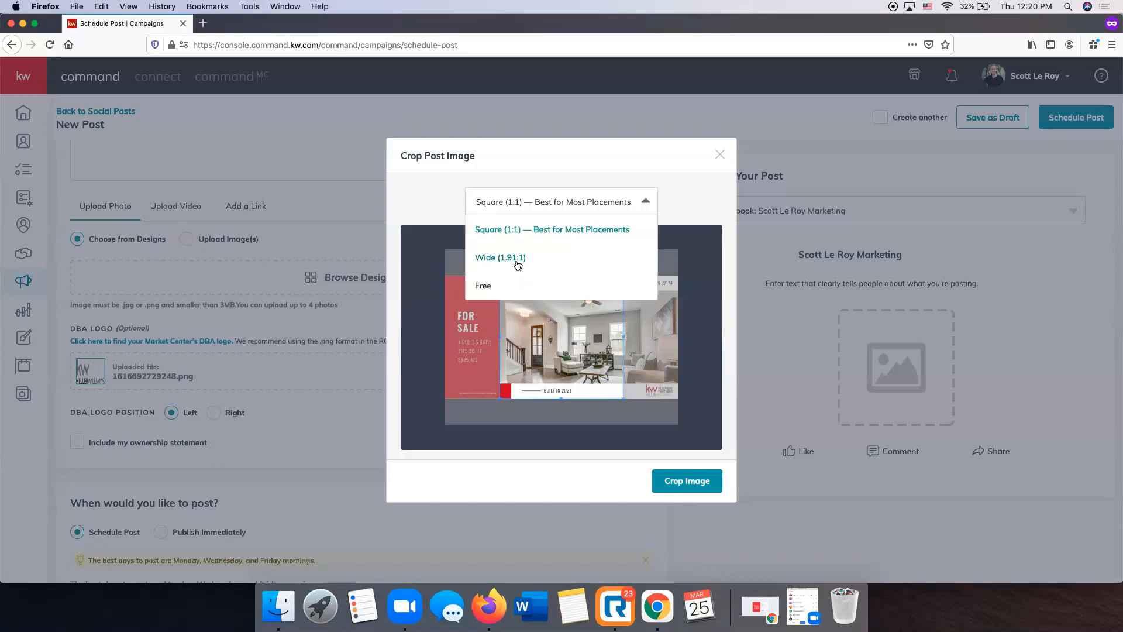
{"action": "left_click", "coordinate": [518, 259]}
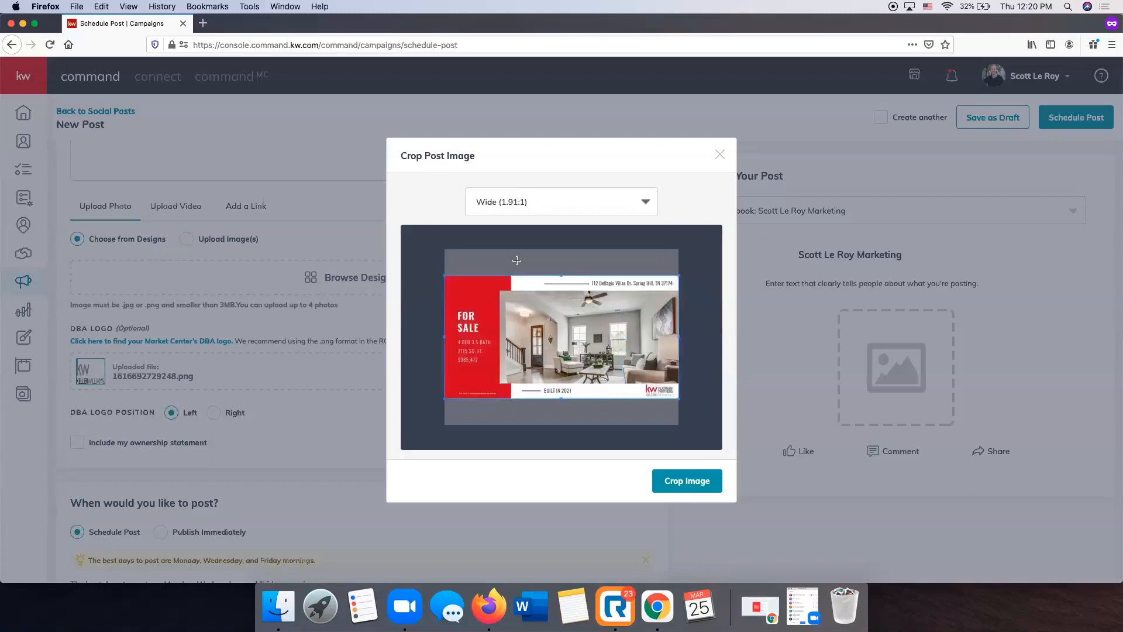
{"action": "left_click", "coordinate": [535, 201]}
{"action": "left_click", "coordinate": [705, 234]}
{"action": "left_click", "coordinate": [687, 484]}
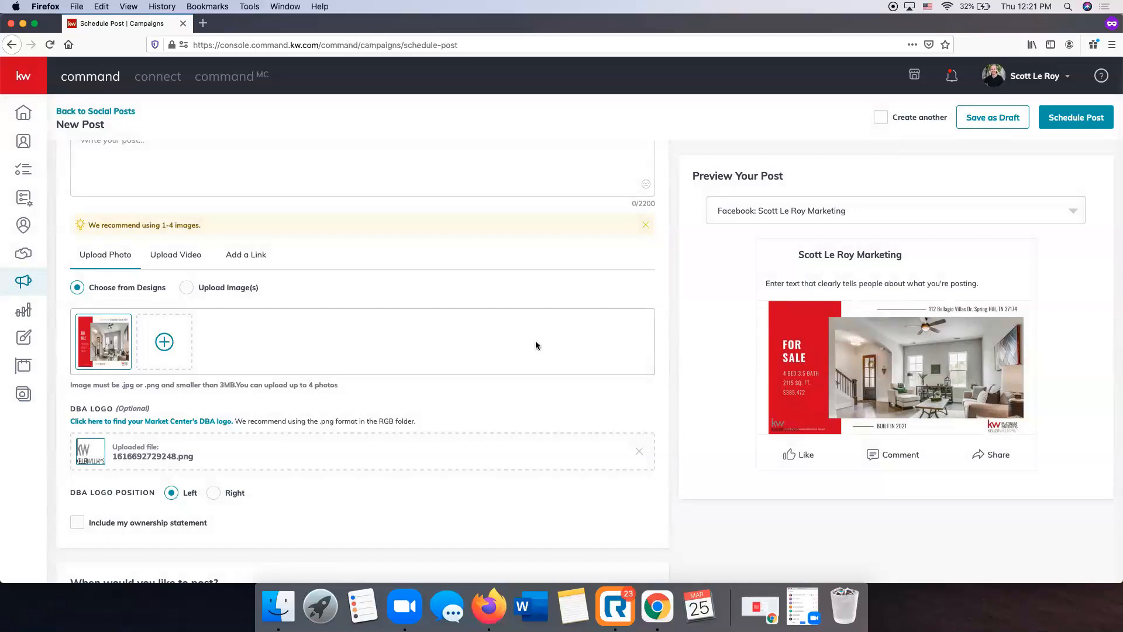
Write "Just Listed in Spring Hill!" as the post text and paste the Dalamar Homes Cocoa floor plan description below it
{"action": "scroll", "coordinate": [503, 343], "scroll_direction": "up", "scroll_amount": 3}
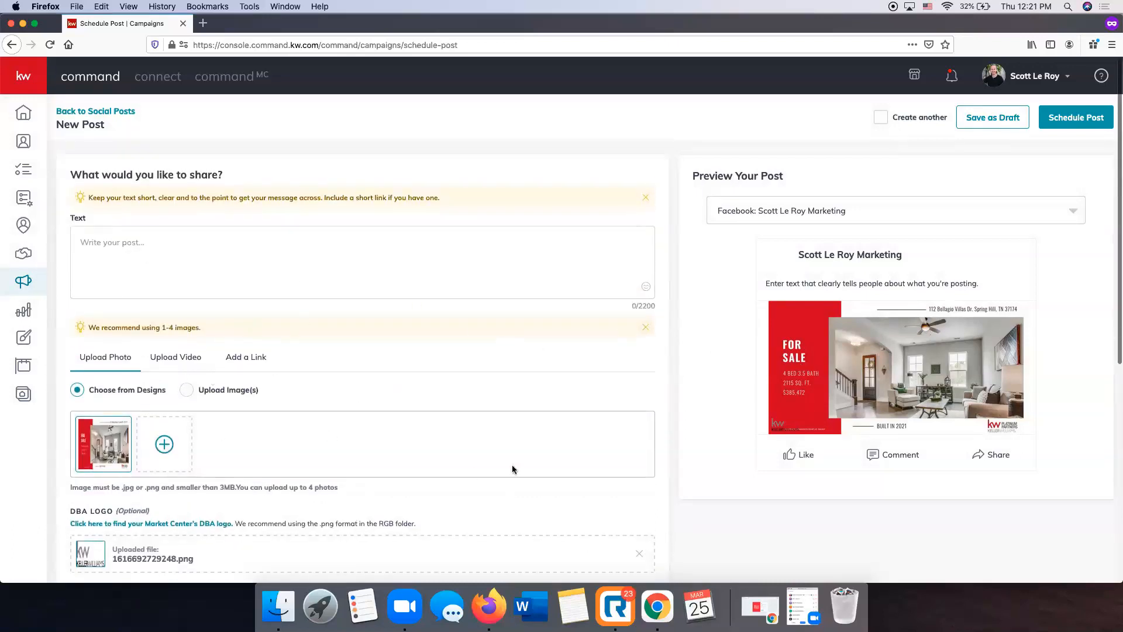
{"action": "left_click", "coordinate": [165, 252]}
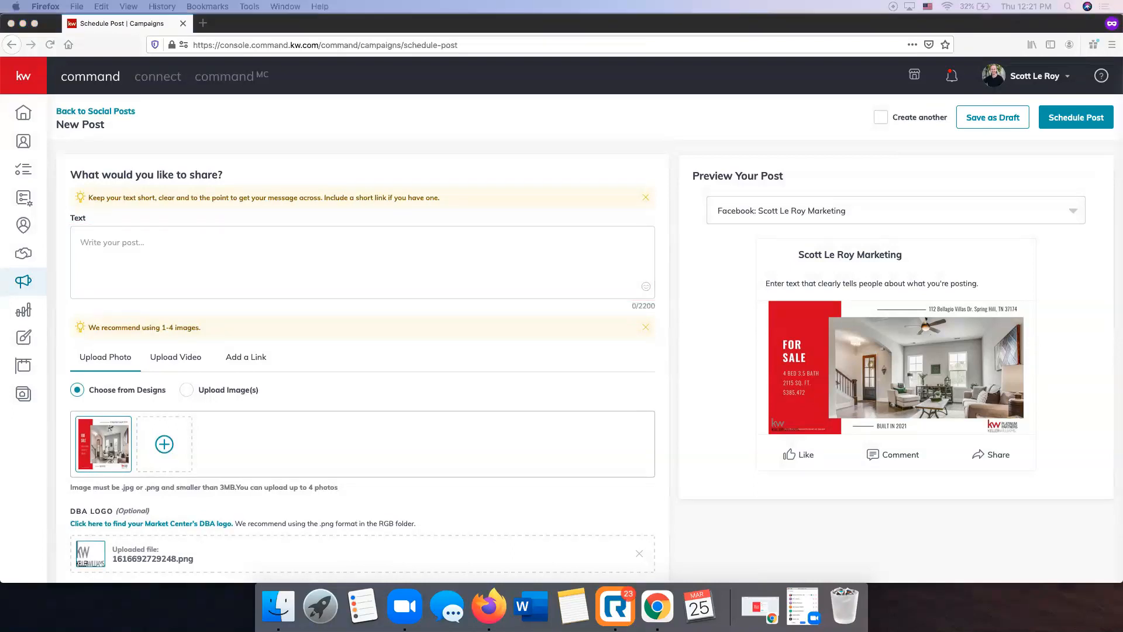
{"action": "left_click", "coordinate": [204, 245]}
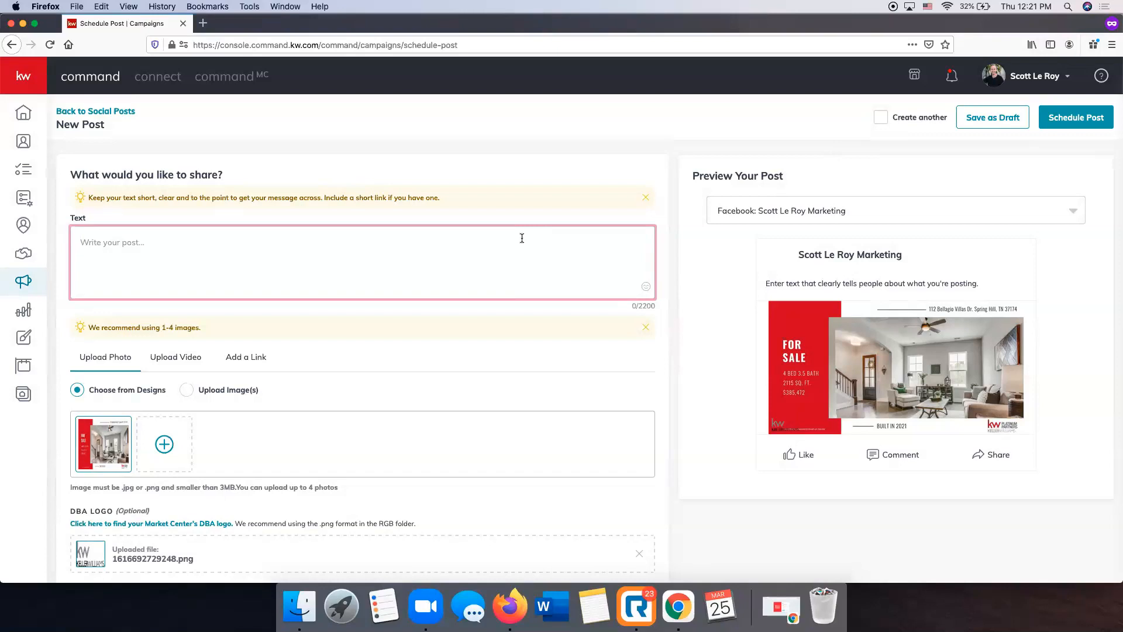
{"action": "type", "text": "J"}
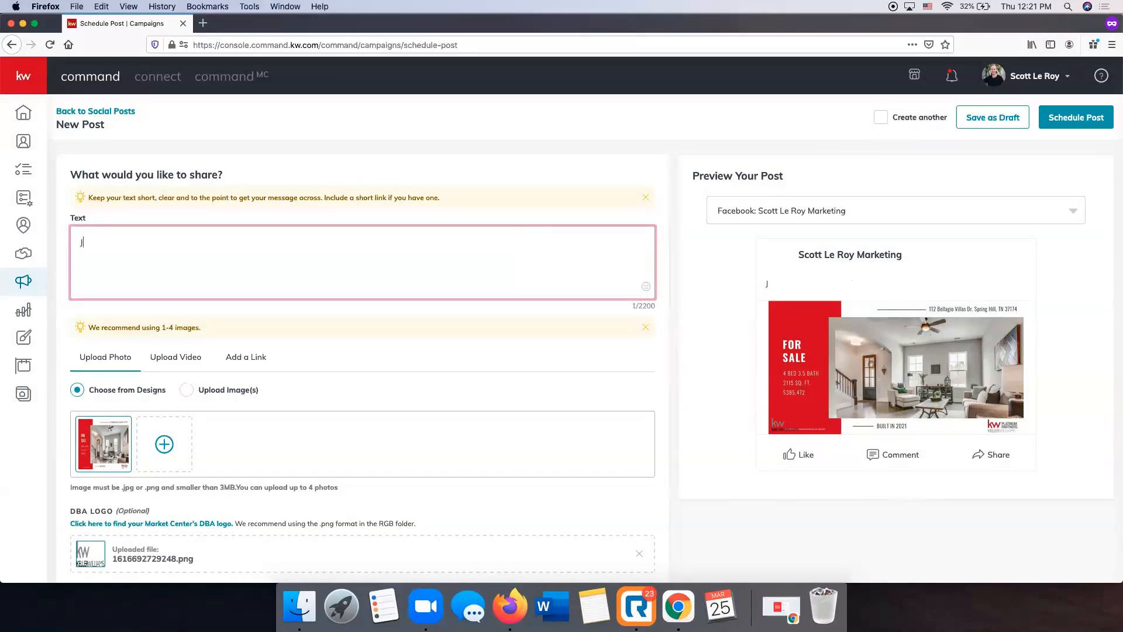
{"action": "type", "text": "ust Listed in Spring Hill!"}
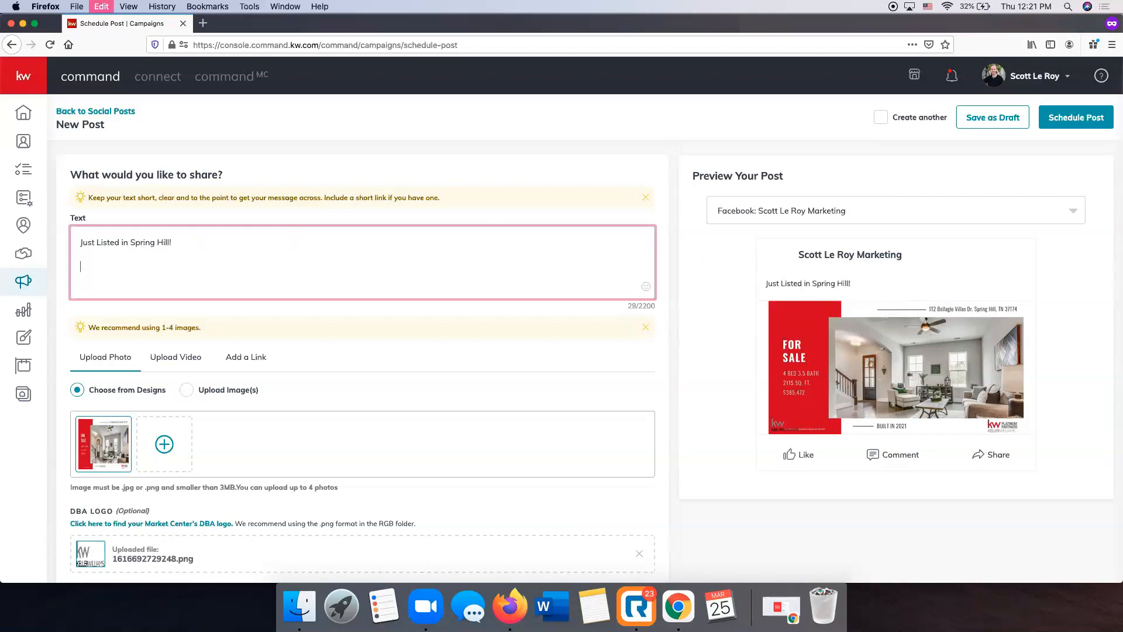
{"action": "type", "text": "Affordable Custom Homes by Dalamar Homes! The Cocoa floor plan features 4 BR & 3.5 Baths, Large Master Bedroom on Main Level, Gourmet Kitchen, Built-in SS Appliances & Gas Cooktop, Large Bonus Rm Second Floor, Laundry Room, Rounded Corners and Archways, 10' Ceilings on the first floor, Hardwoods, Covered Back Porch, Low Maintenance Community, Many Upgrades Included, and more!"}
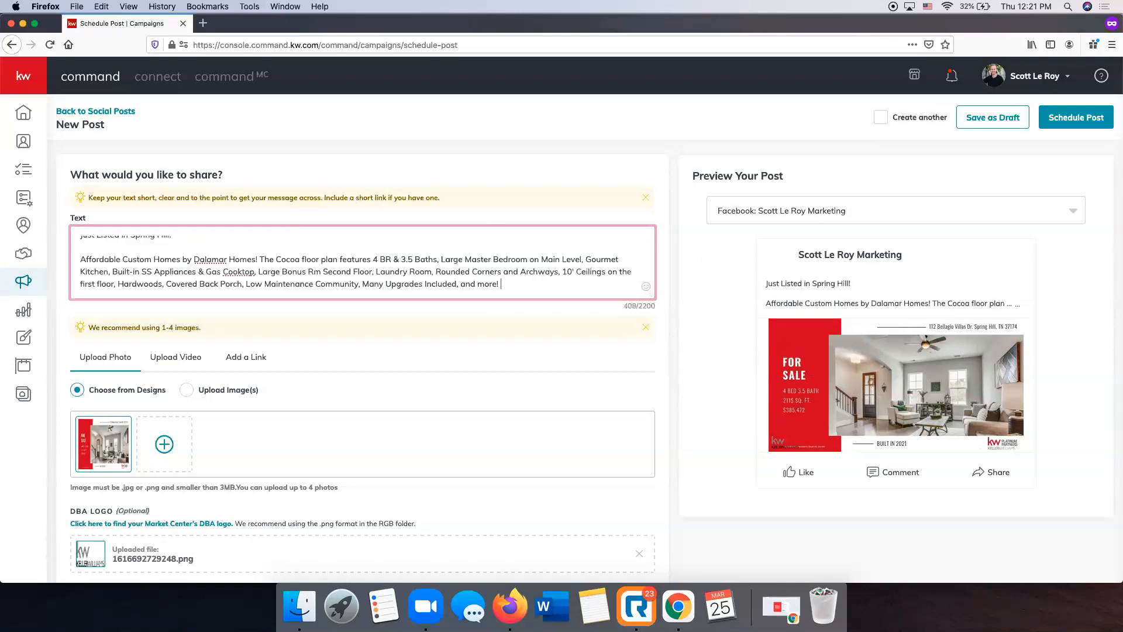
{"action": "key", "text": "BackSpace"}
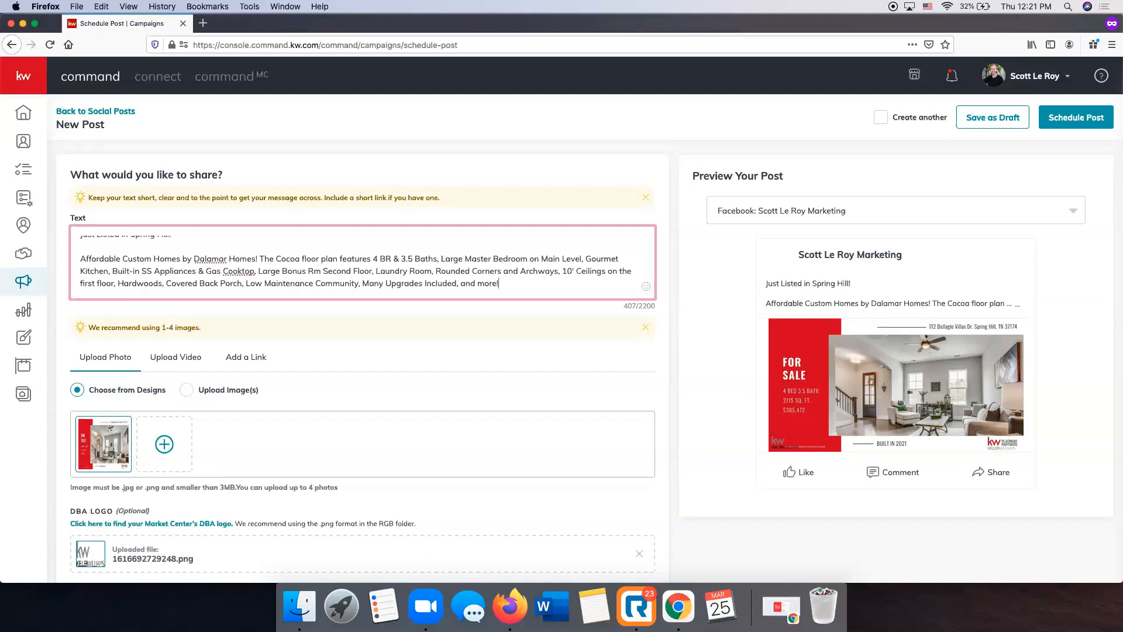
Add the closing line "Contact Today for More Information!" beneath the description and review the full post text
{"action": "key", "text": "Return"}
{"action": "key", "text": "Return"}
{"action": "type", "text": "Contact T"}
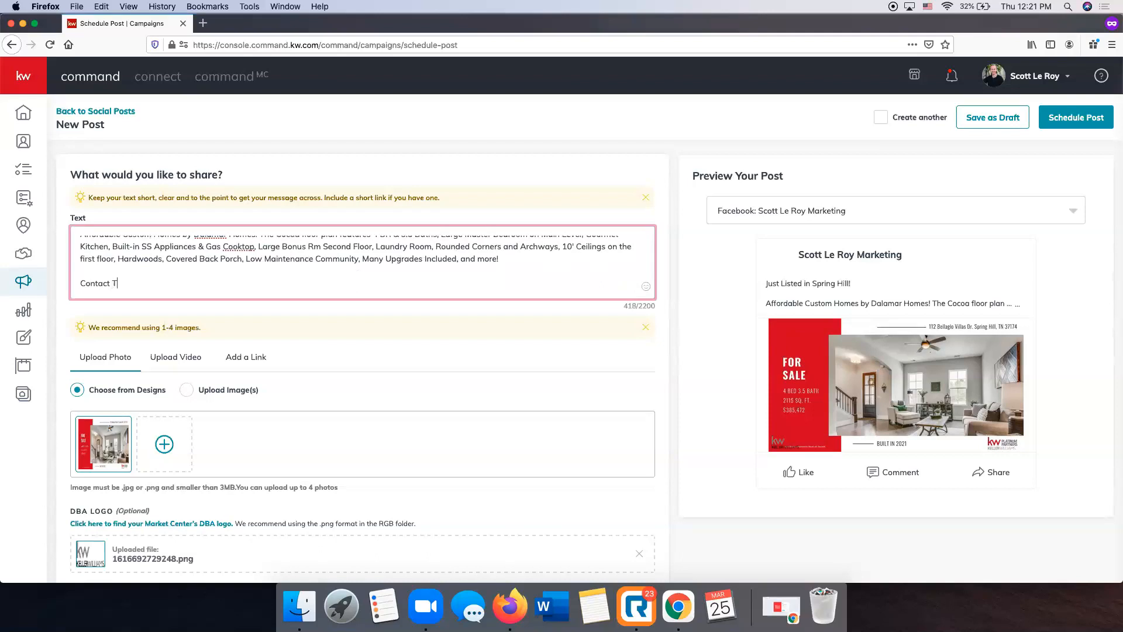
{"action": "type", "text": "oday for More Information!"}
{"action": "scroll", "coordinate": [195, 241], "scroll_direction": "up", "scroll_amount": 3}
{"action": "scroll", "coordinate": [195, 240], "scroll_direction": "down", "scroll_amount": 3}
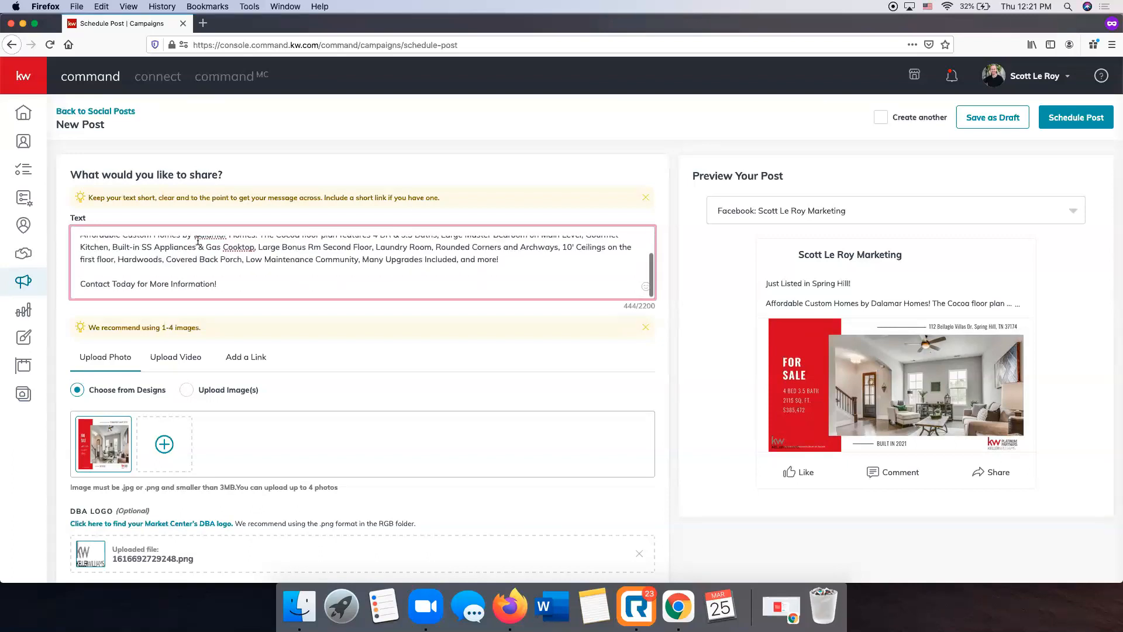
{"action": "scroll", "coordinate": [195, 240], "scroll_direction": "up", "scroll_amount": 3}
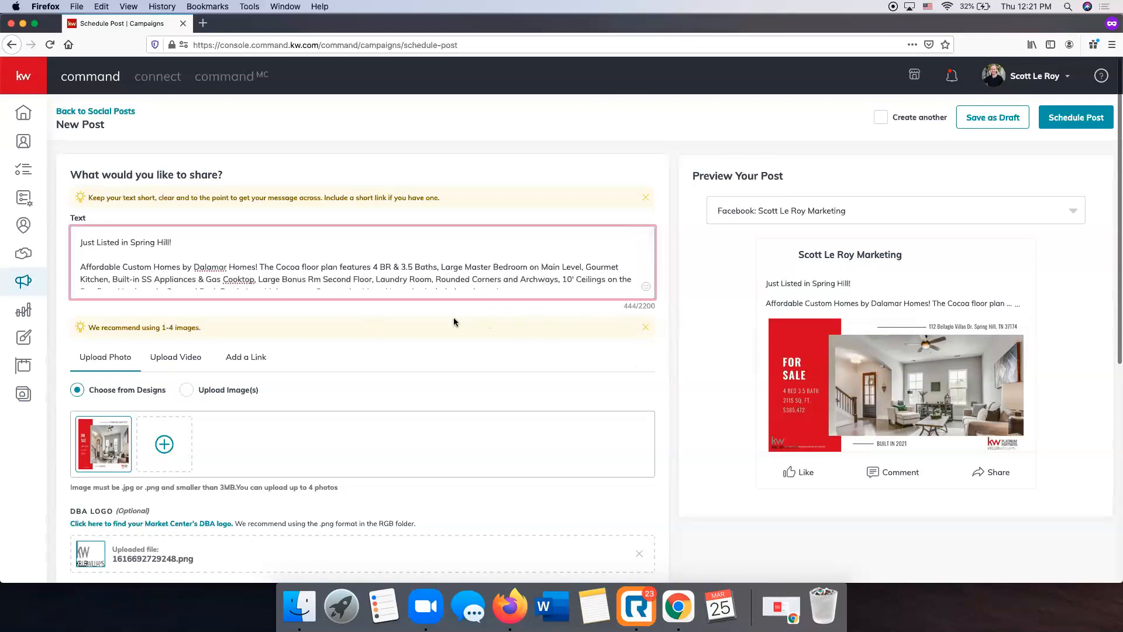
Preview the DBA logo in the Right and Left positions, then remove the uploaded logo from the post
{"action": "scroll", "coordinate": [531, 301], "scroll_direction": "down", "scroll_amount": 5}
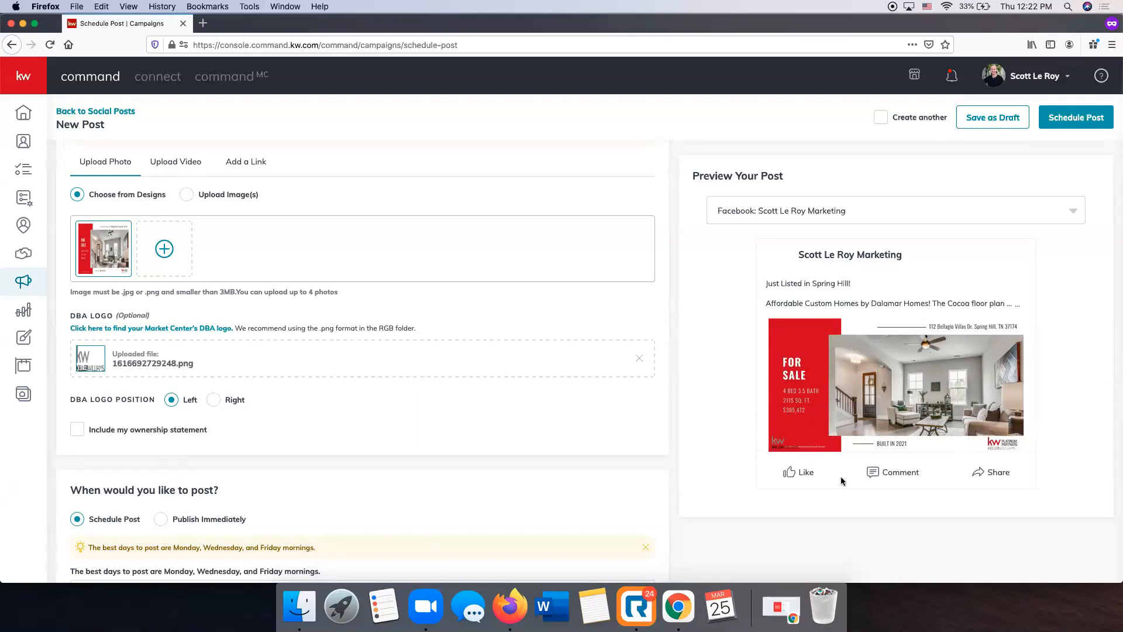
{"action": "left_click", "coordinate": [216, 401]}
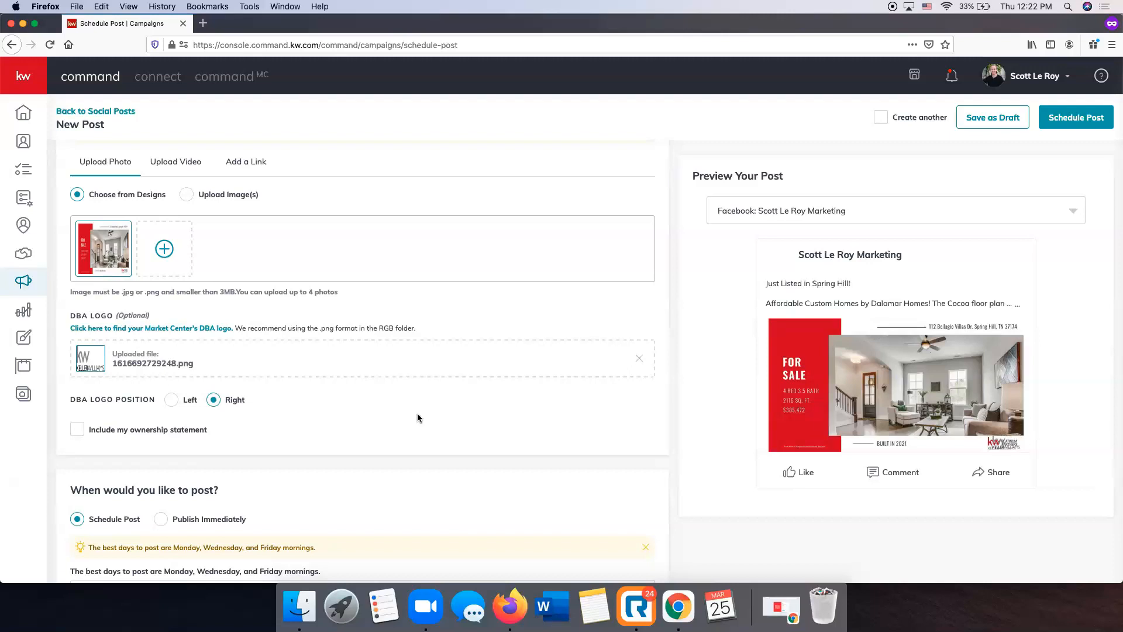
{"action": "left_click", "coordinate": [173, 400]}
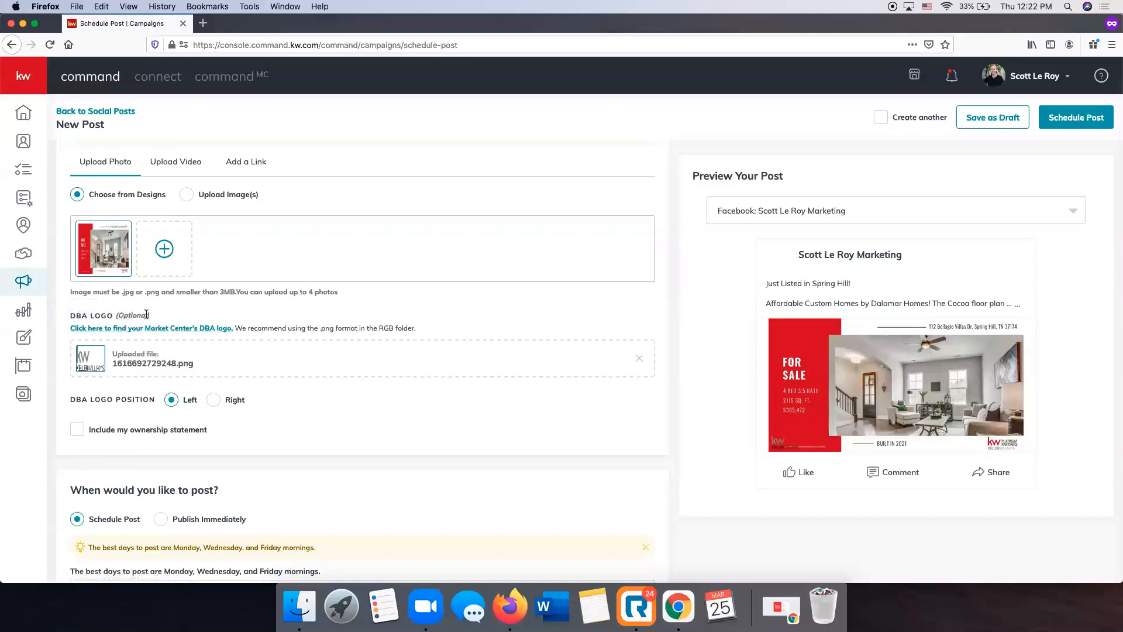
{"action": "left_click", "coordinate": [640, 360]}
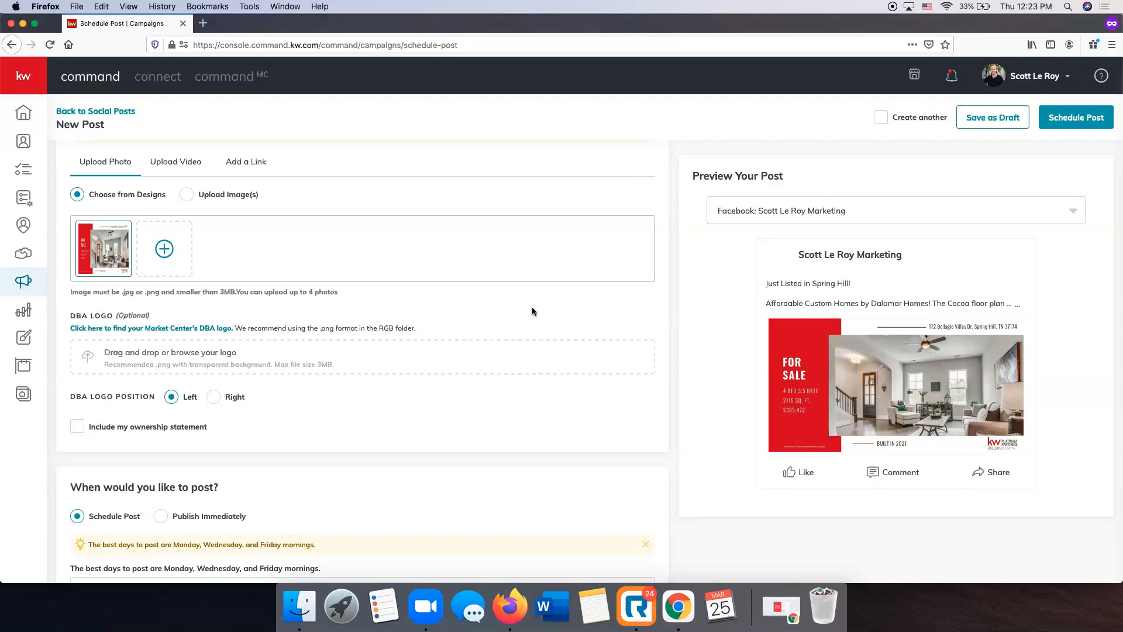
Remove the post's image and attach Bellagio For Sale FB again from the design library, cropped to Wide (1.91:1)
{"action": "scroll", "coordinate": [531, 307], "scroll_direction": "up", "scroll_amount": 4}
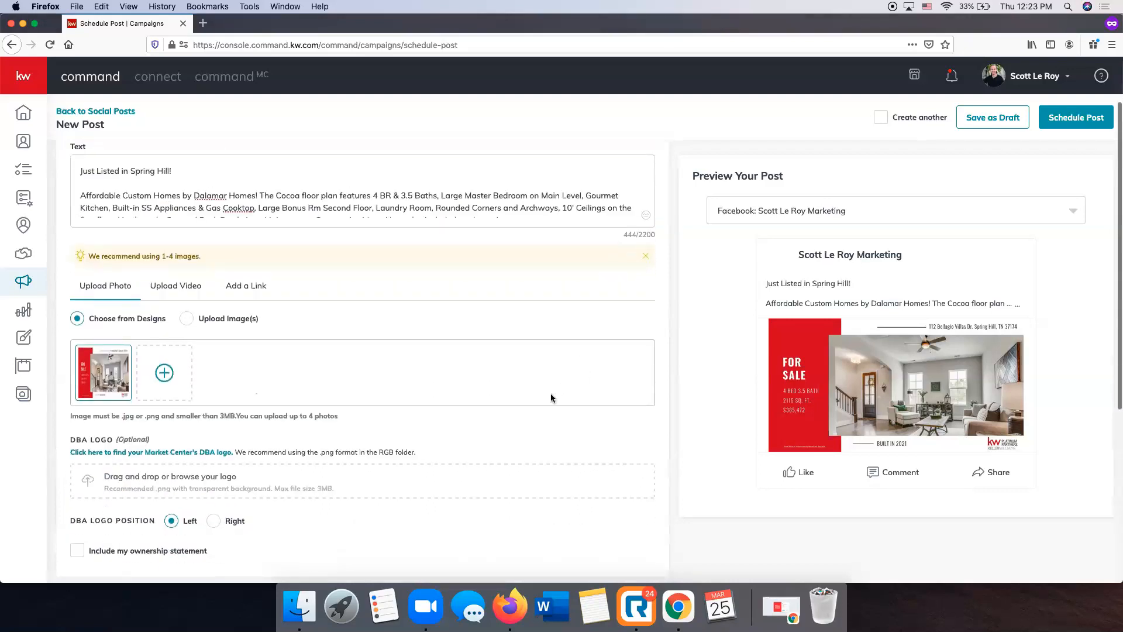
{"action": "scroll", "coordinate": [114, 290], "scroll_direction": "down", "scroll_amount": 2}
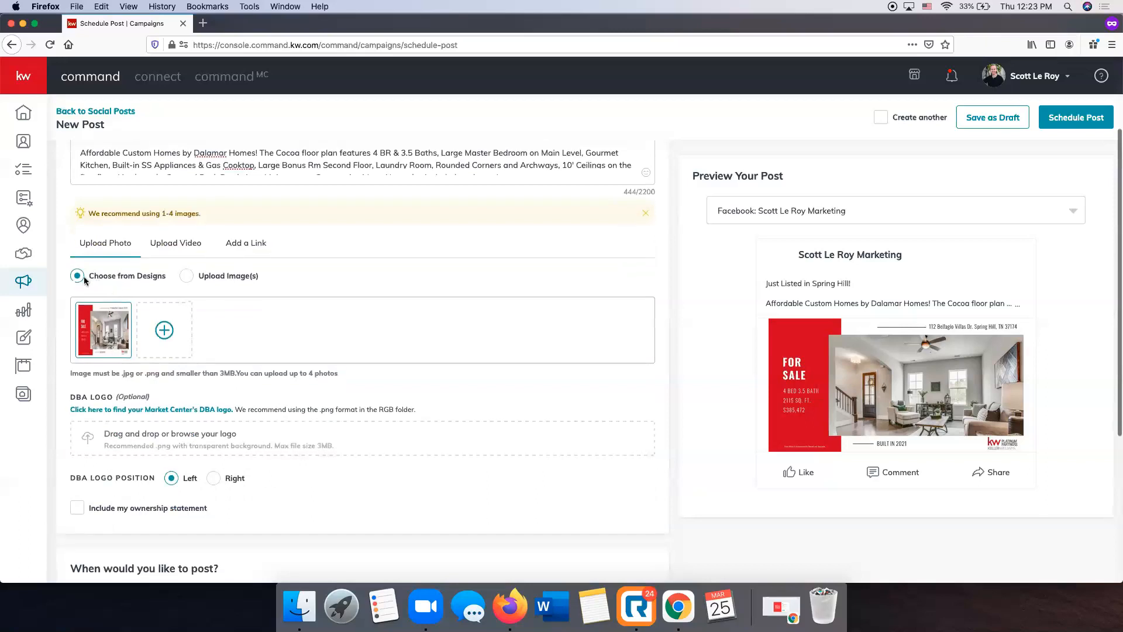
{"action": "left_click", "coordinate": [162, 336]}
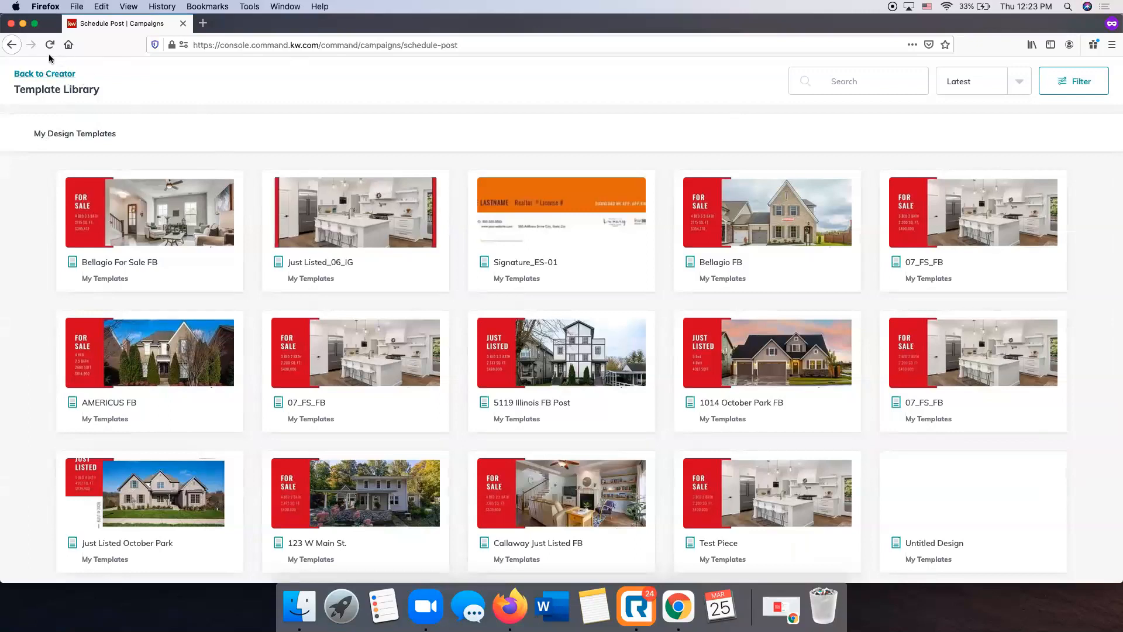
{"action": "left_click", "coordinate": [48, 75]}
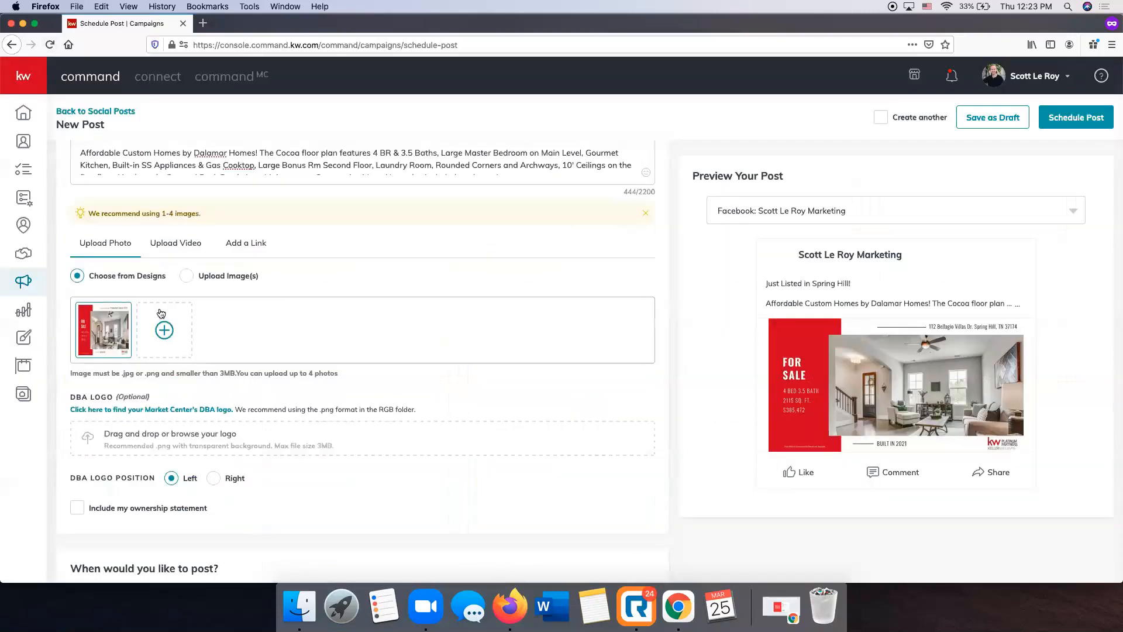
{"action": "left_click", "coordinate": [122, 319]}
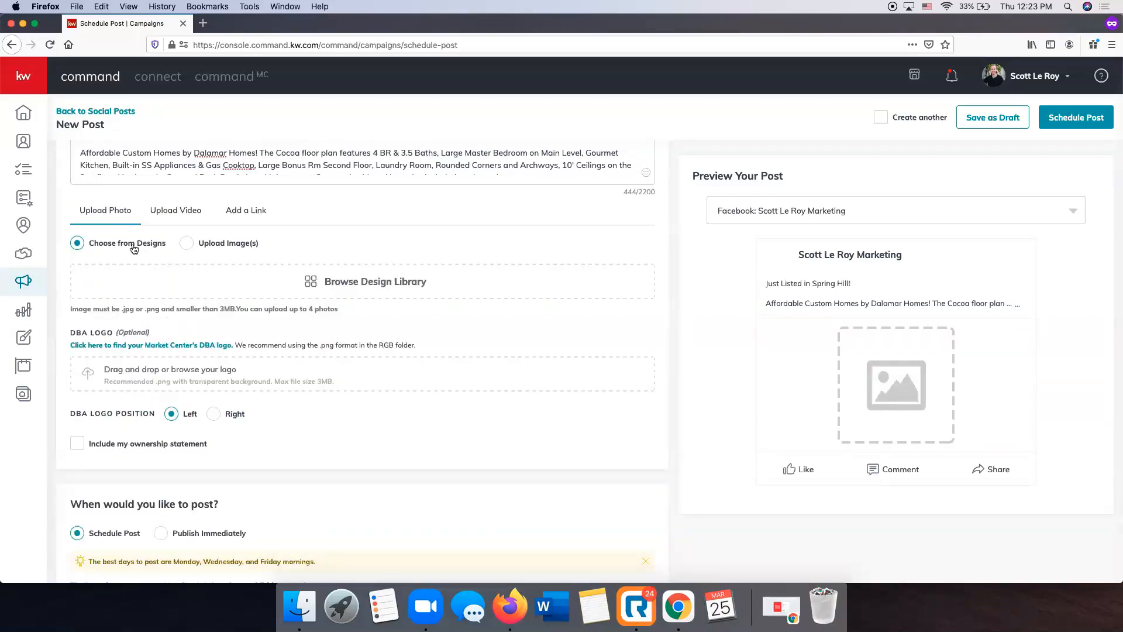
{"action": "left_click", "coordinate": [365, 289]}
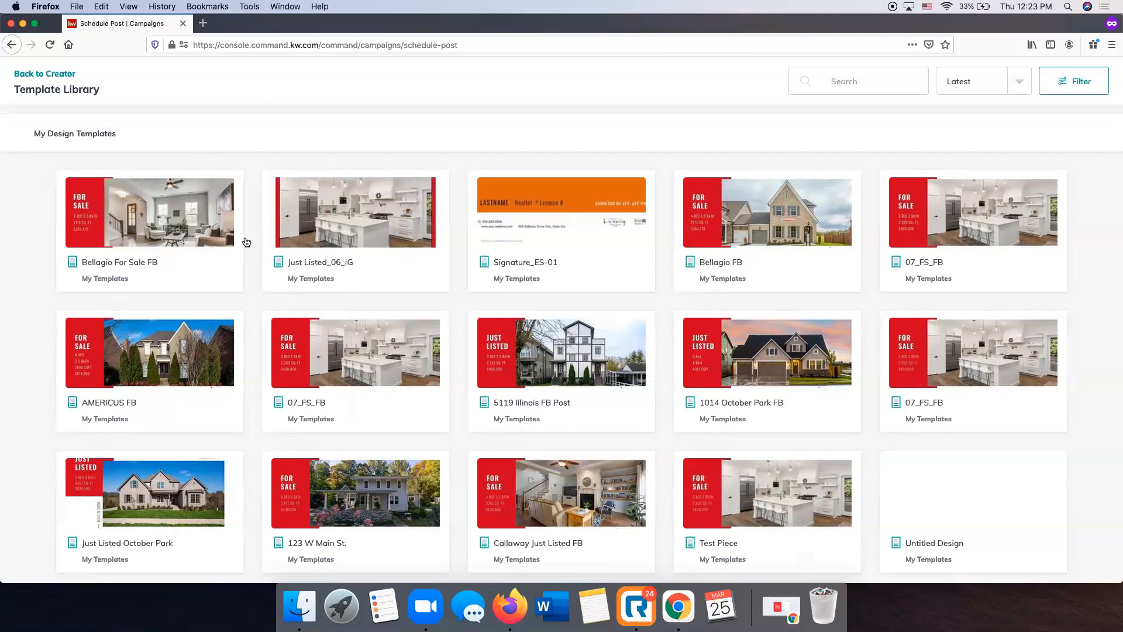
{"action": "left_click", "coordinate": [130, 224]}
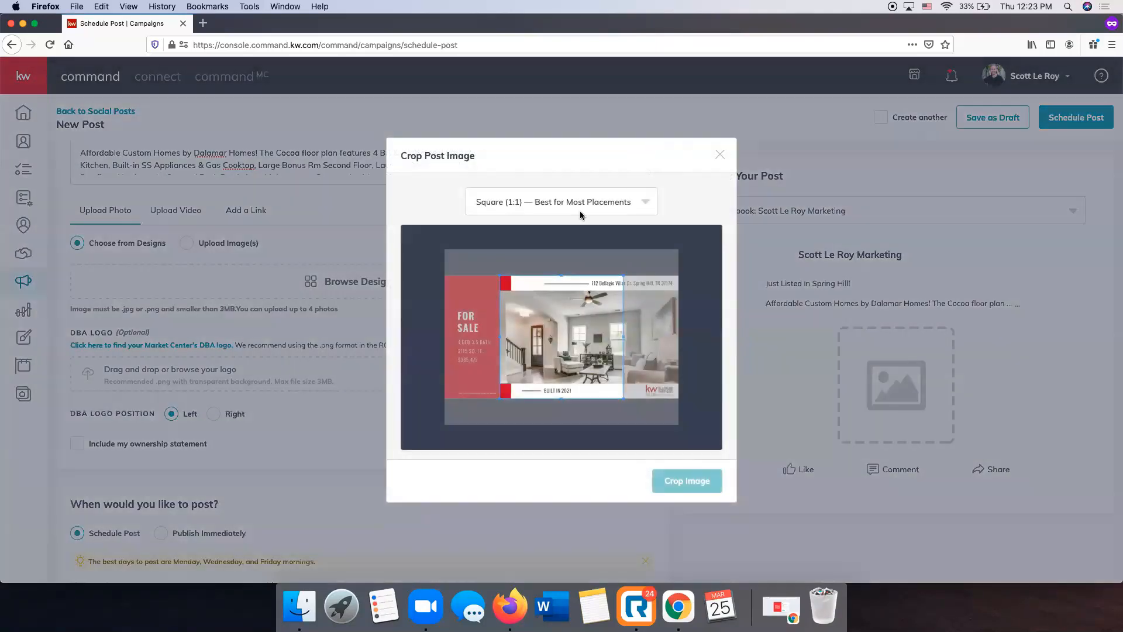
{"action": "left_click", "coordinate": [581, 211]}
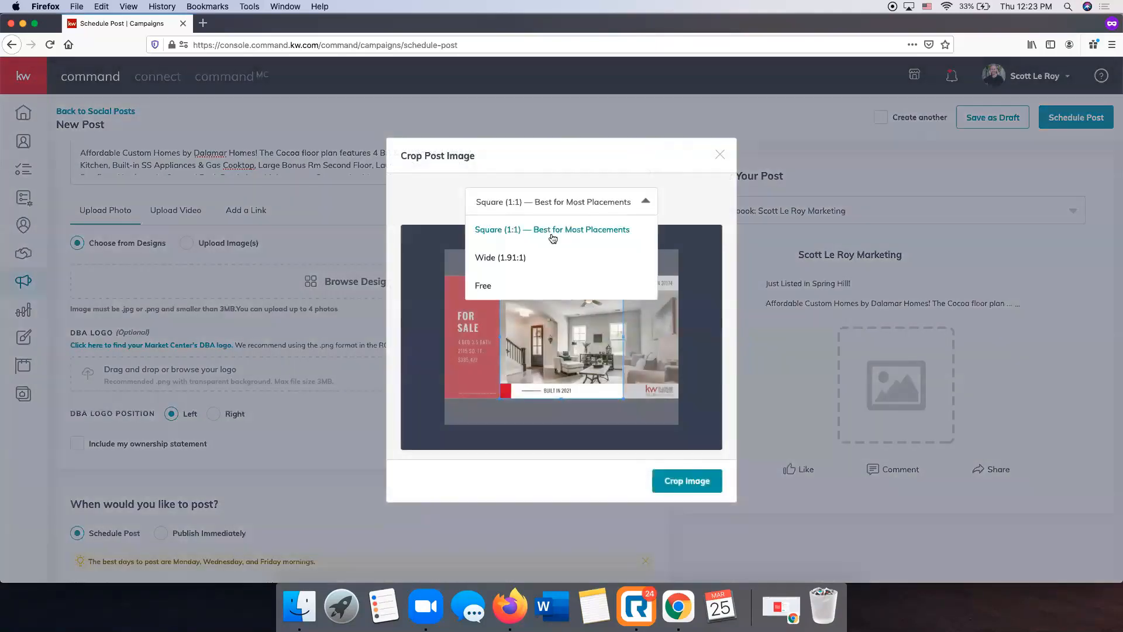
{"action": "left_click", "coordinate": [541, 255]}
{"action": "left_click", "coordinate": [671, 485]}
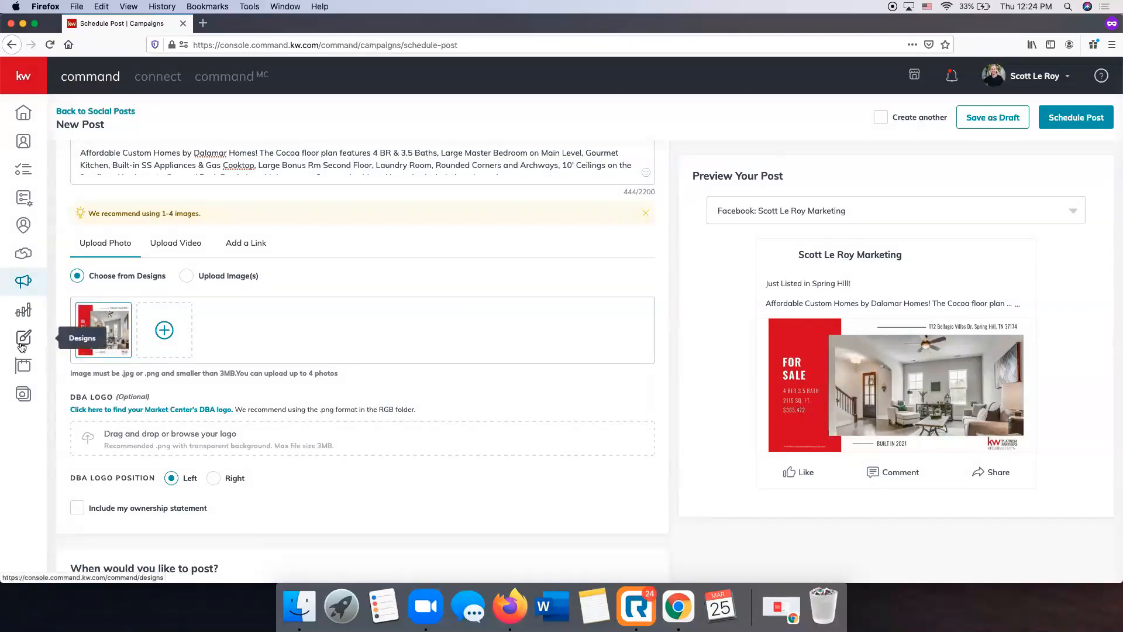
Compare the DBA logo requirement for Upload Image(s) and Choose from Designs, ending on Choose from Designs, and review the post
{"action": "left_click", "coordinate": [184, 277]}
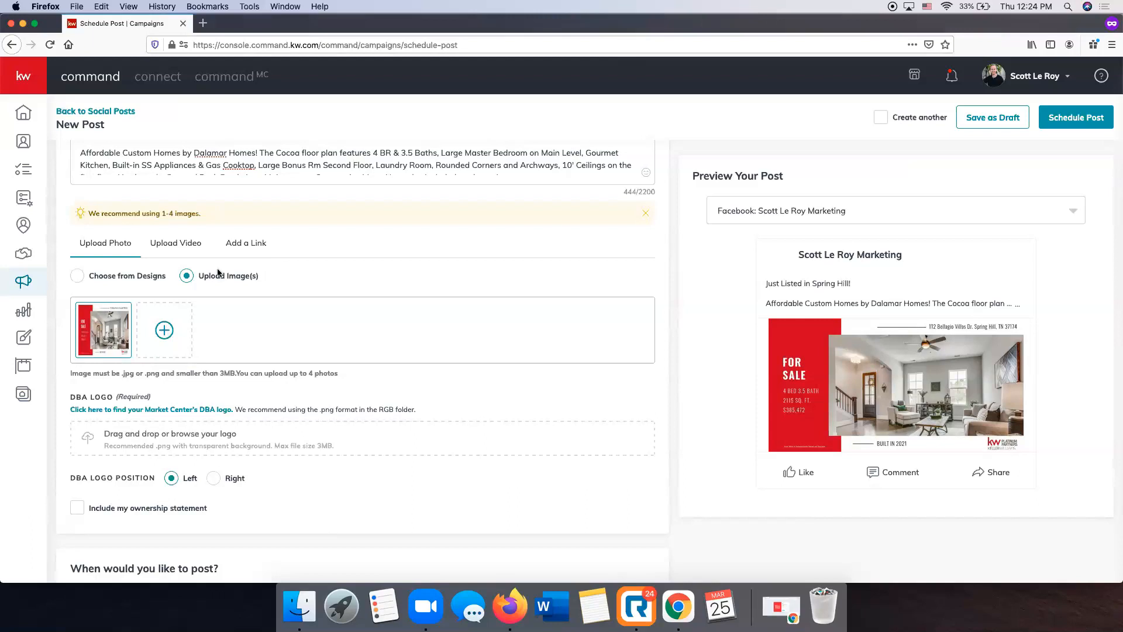
{"action": "left_click", "coordinate": [123, 281]}
{"action": "scroll", "coordinate": [30, 344], "scroll_direction": "up", "scroll_amount": 1}
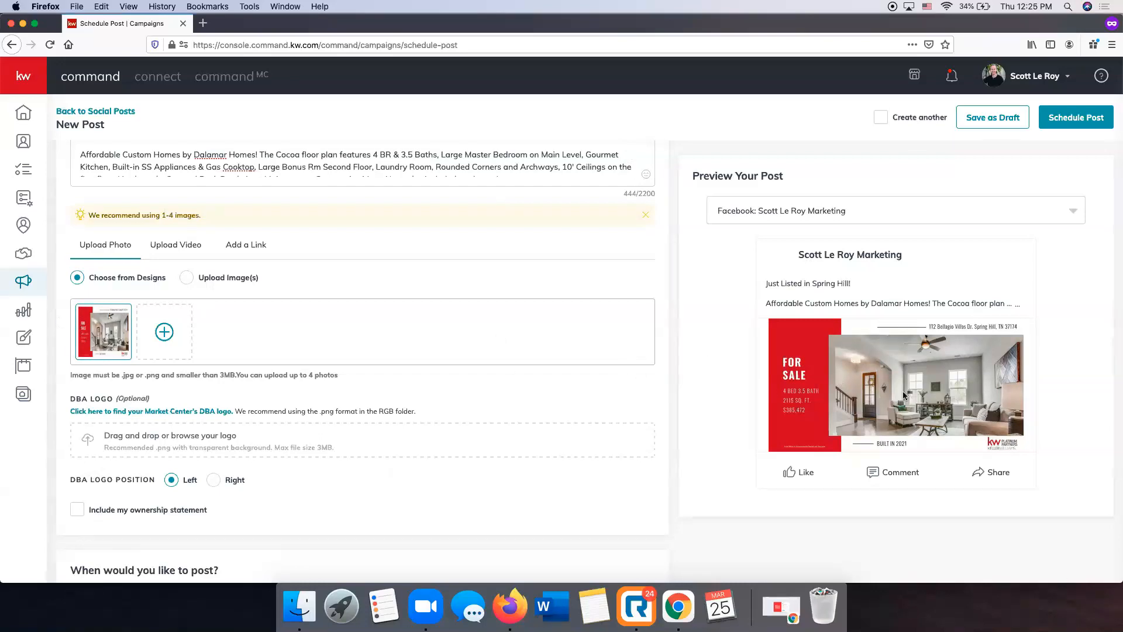
{"action": "scroll", "coordinate": [859, 374], "scroll_direction": "up", "scroll_amount": 1}
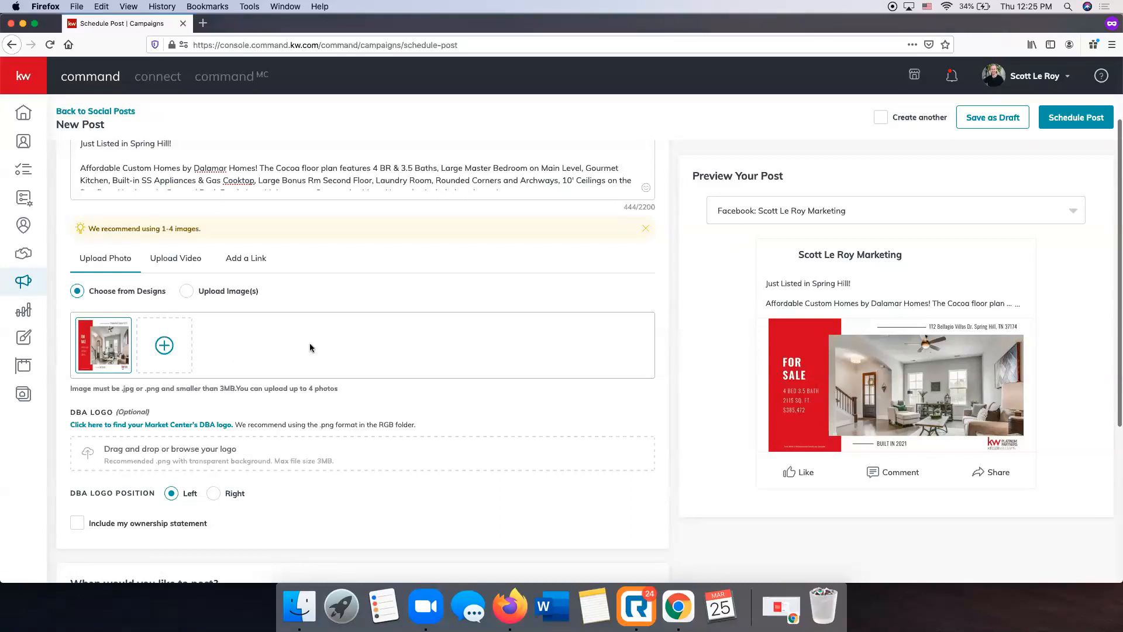
Look into the design template library for another image, return to the post without choosing one and switch to Upload Image(s)
{"action": "left_click", "coordinate": [164, 346]}
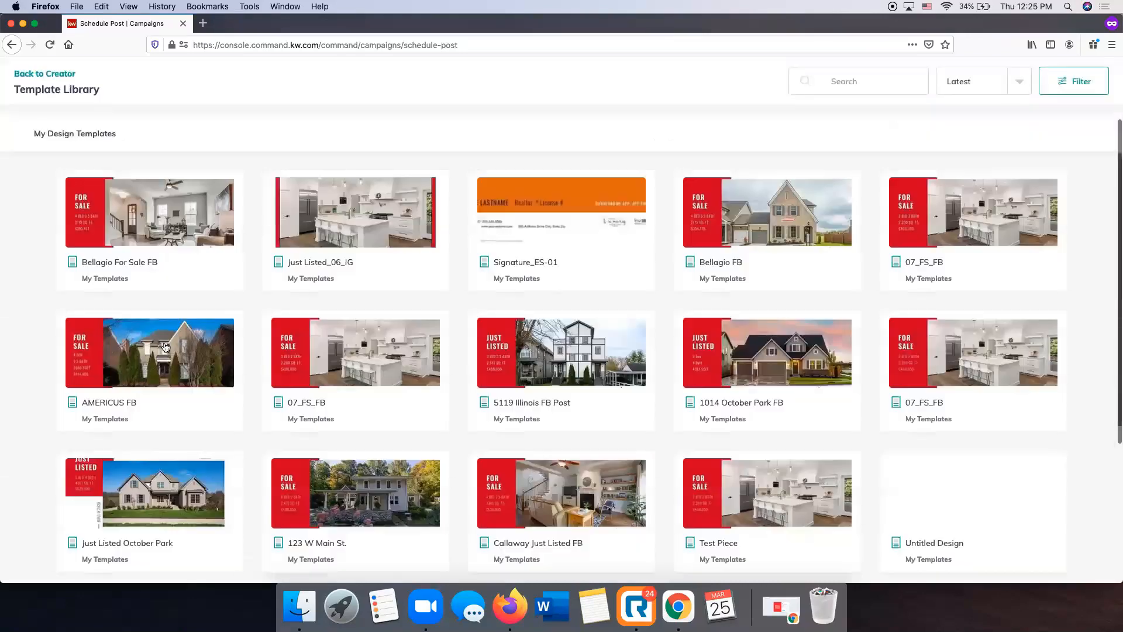
{"action": "left_click", "coordinate": [41, 74]}
{"action": "left_click", "coordinate": [186, 291]}
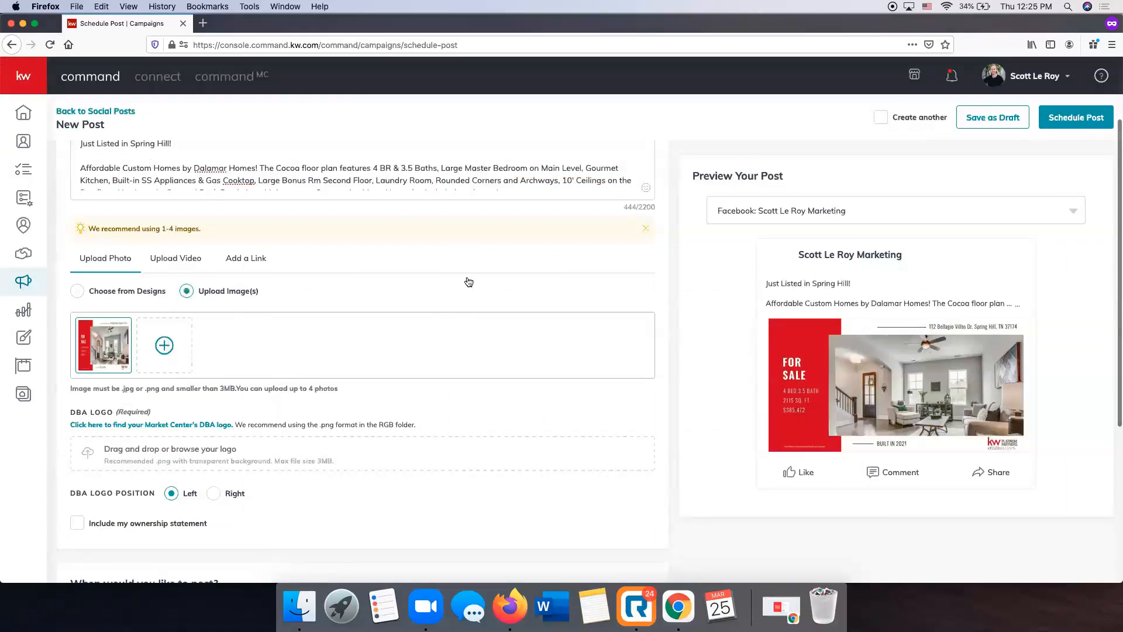
Sort the Downloads folder by date added and upload Bellagio Villas 1.jpg as the post's second image
{"action": "left_click", "coordinate": [165, 345]}
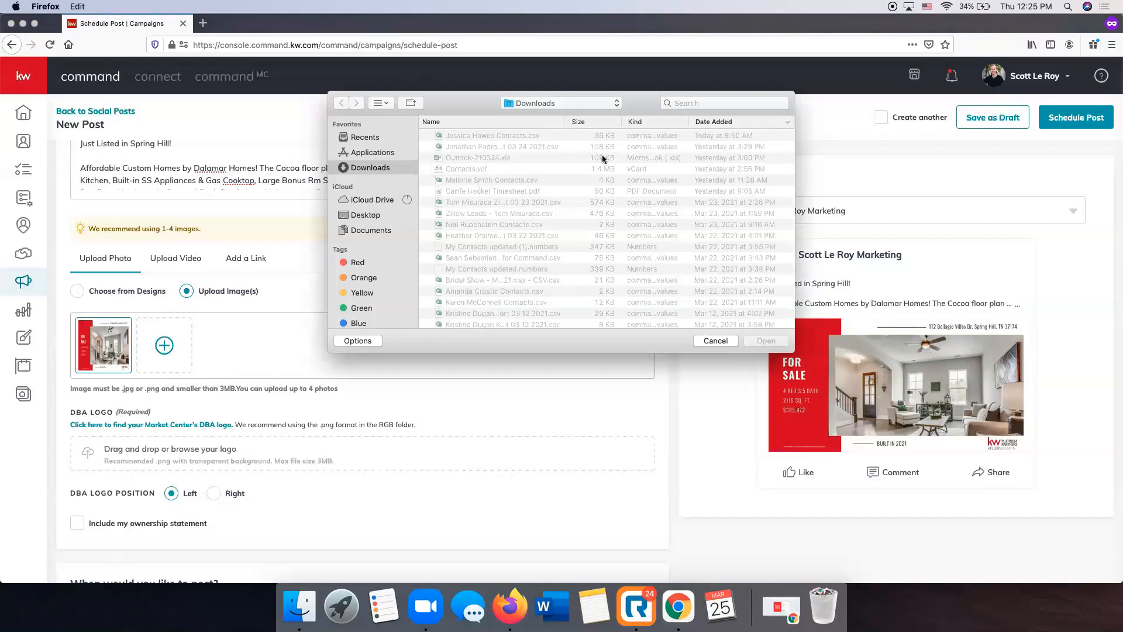
{"action": "left_click", "coordinate": [710, 123]}
{"action": "left_click", "coordinate": [710, 123]}
{"action": "left_click", "coordinate": [710, 122]}
{"action": "left_click", "coordinate": [710, 122]}
{"action": "scroll", "coordinate": [539, 181], "scroll_direction": "down", "scroll_amount": 5}
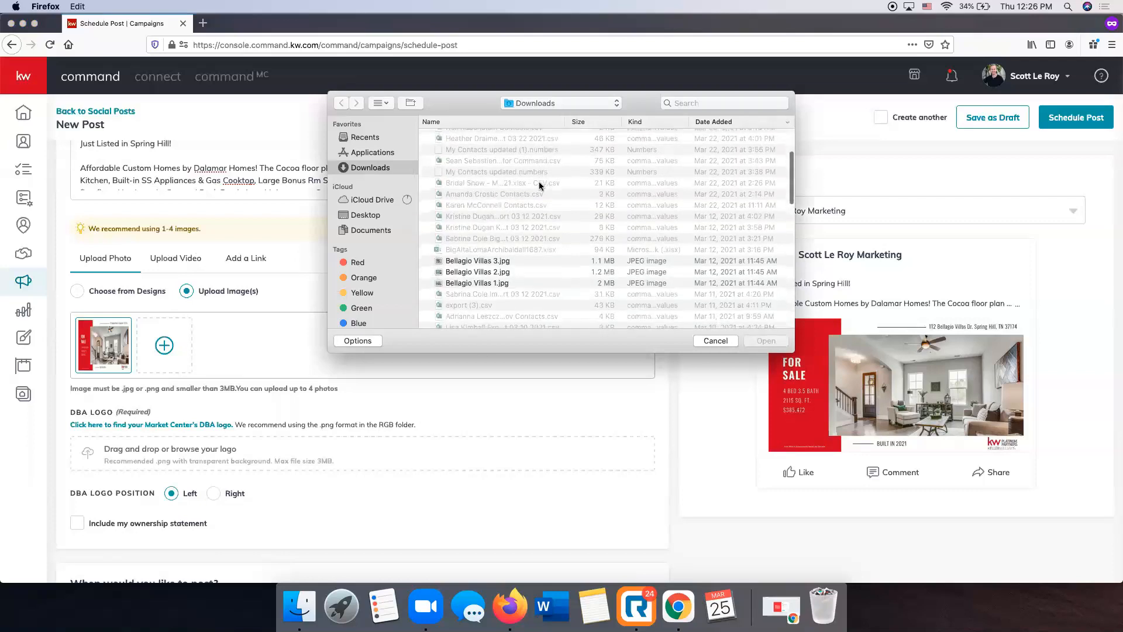
{"action": "left_click", "coordinate": [465, 283]}
{"action": "scroll", "coordinate": [458, 276], "scroll_direction": "down", "scroll_amount": 1}
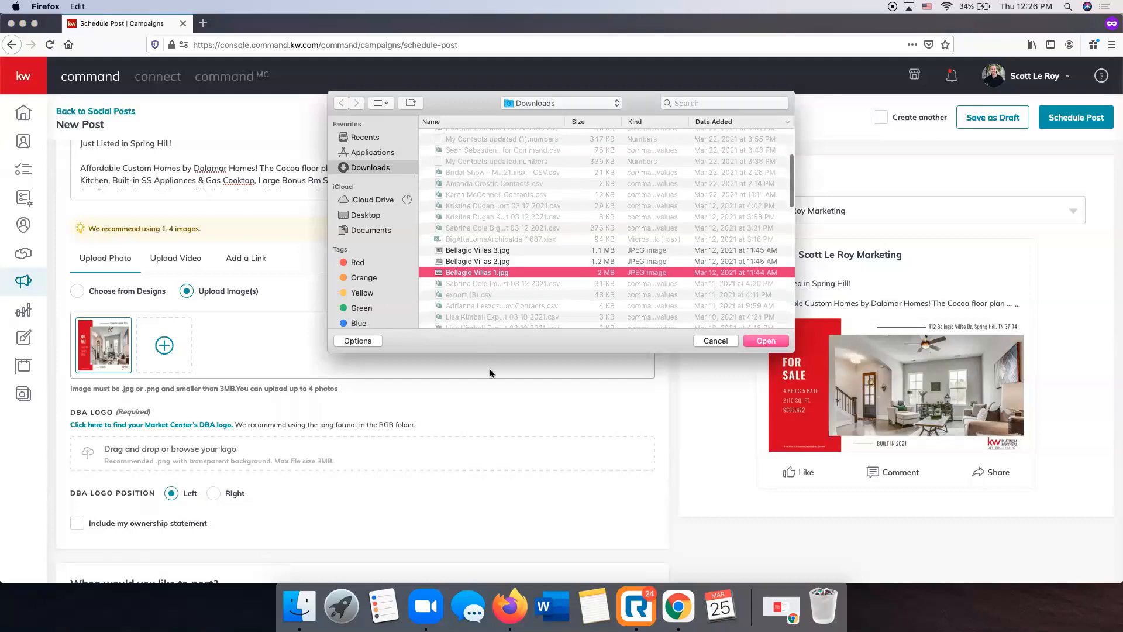
{"action": "double_click", "coordinate": [457, 275]}
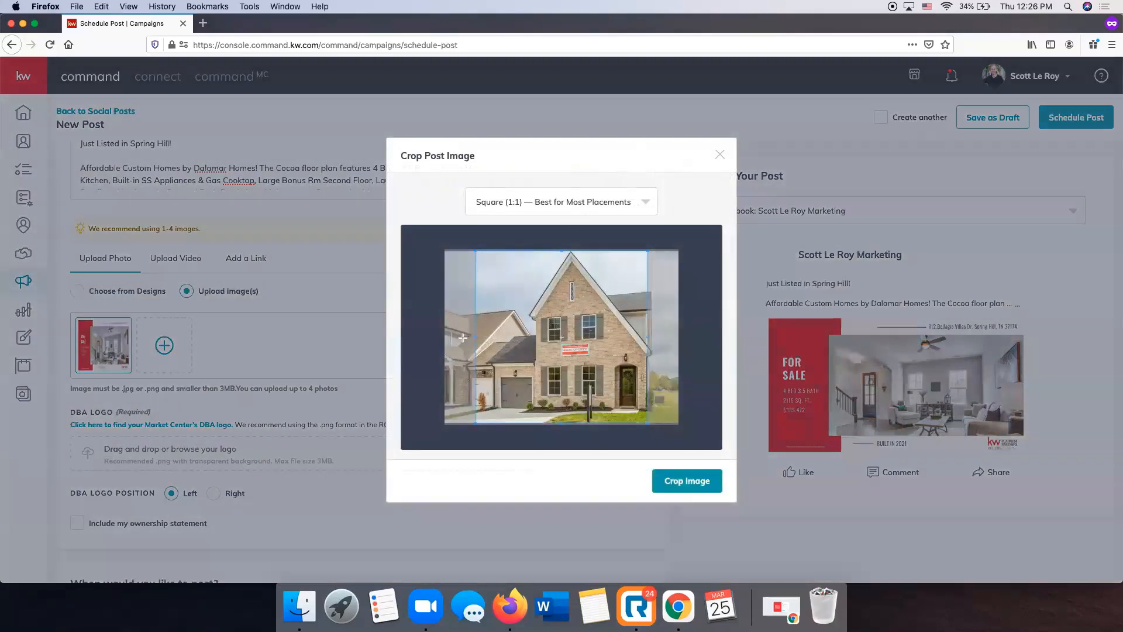
Try the Wide (1.91:1) crop on the uploaded house photo, then crop it with the Free ratio instead
{"action": "left_click", "coordinate": [581, 206]}
{"action": "left_click", "coordinate": [557, 258]}
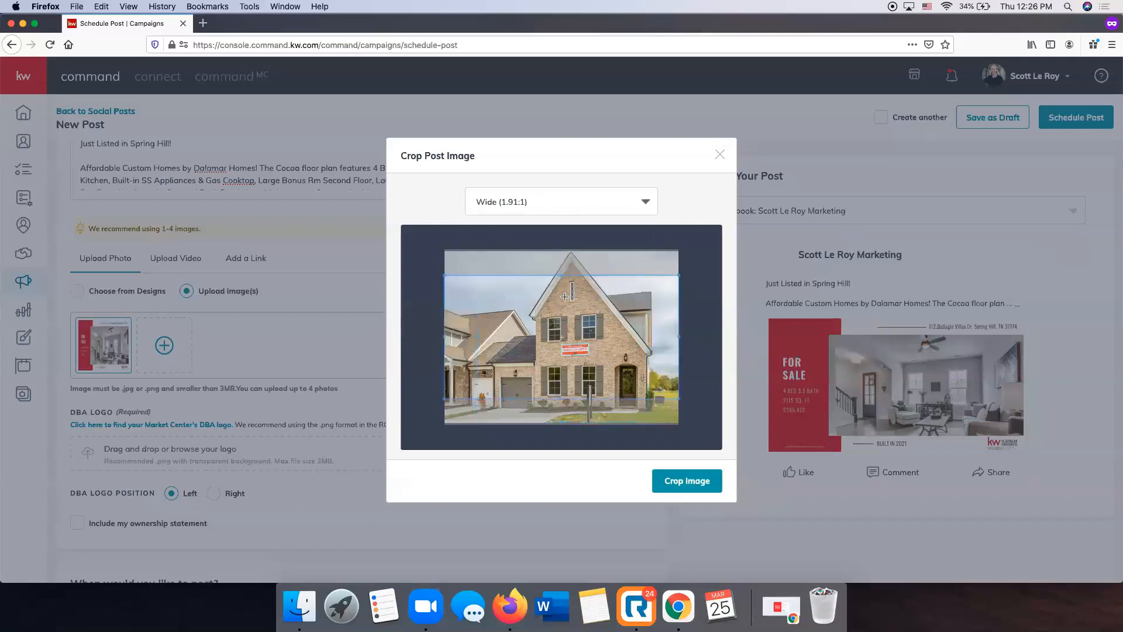
{"action": "left_click", "coordinate": [547, 214]}
{"action": "left_click", "coordinate": [530, 283]}
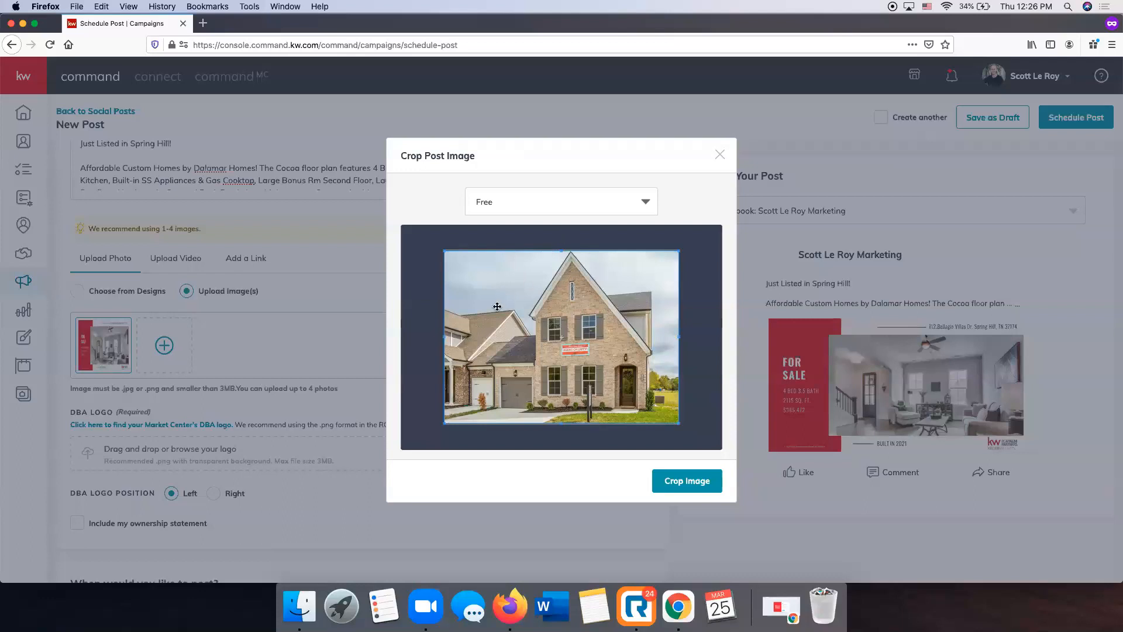
{"action": "left_click", "coordinate": [686, 481]}
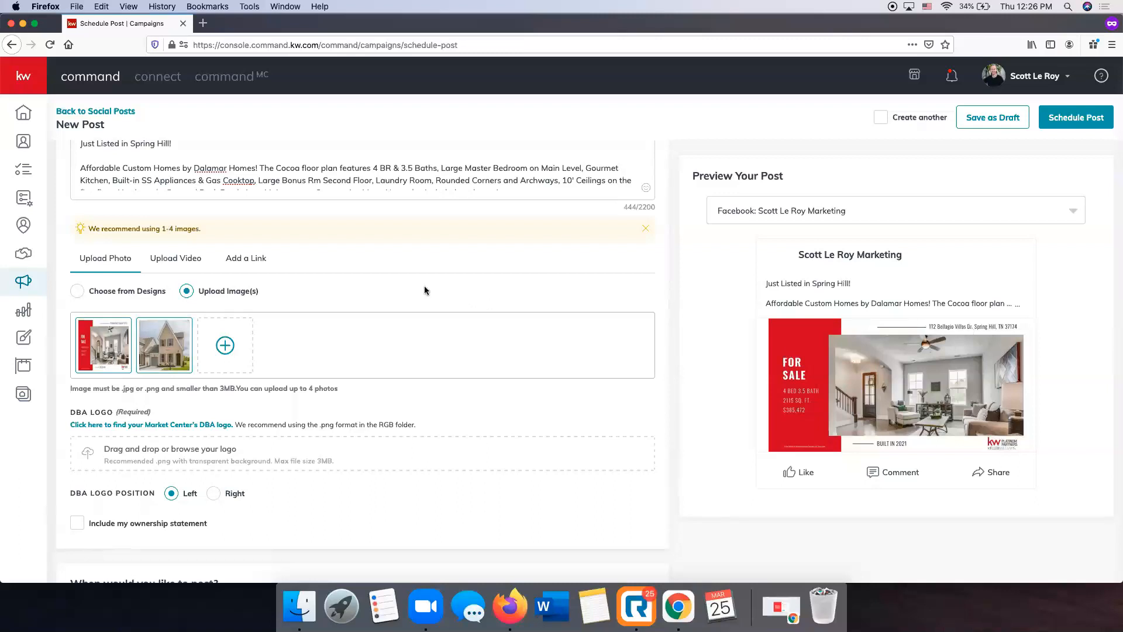
Turn on the ownership statement to view its text, then turn it off again
{"action": "scroll", "coordinate": [425, 289], "scroll_direction": "down", "scroll_amount": 3}
{"action": "scroll", "coordinate": [423, 289], "scroll_direction": "down", "scroll_amount": 5}
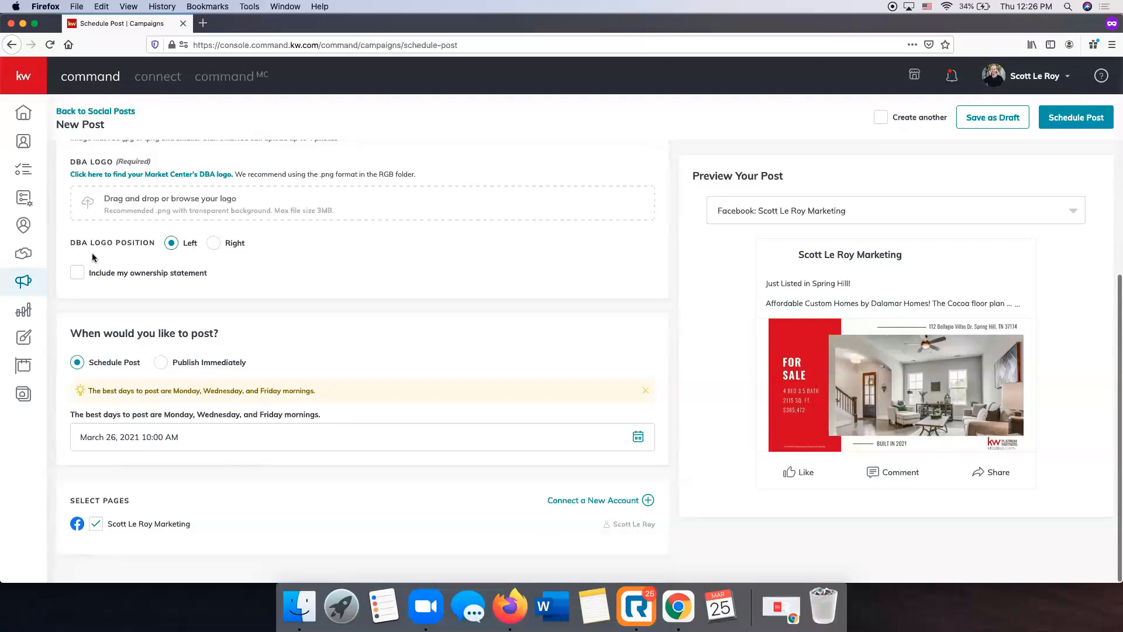
{"action": "left_click", "coordinate": [77, 275]}
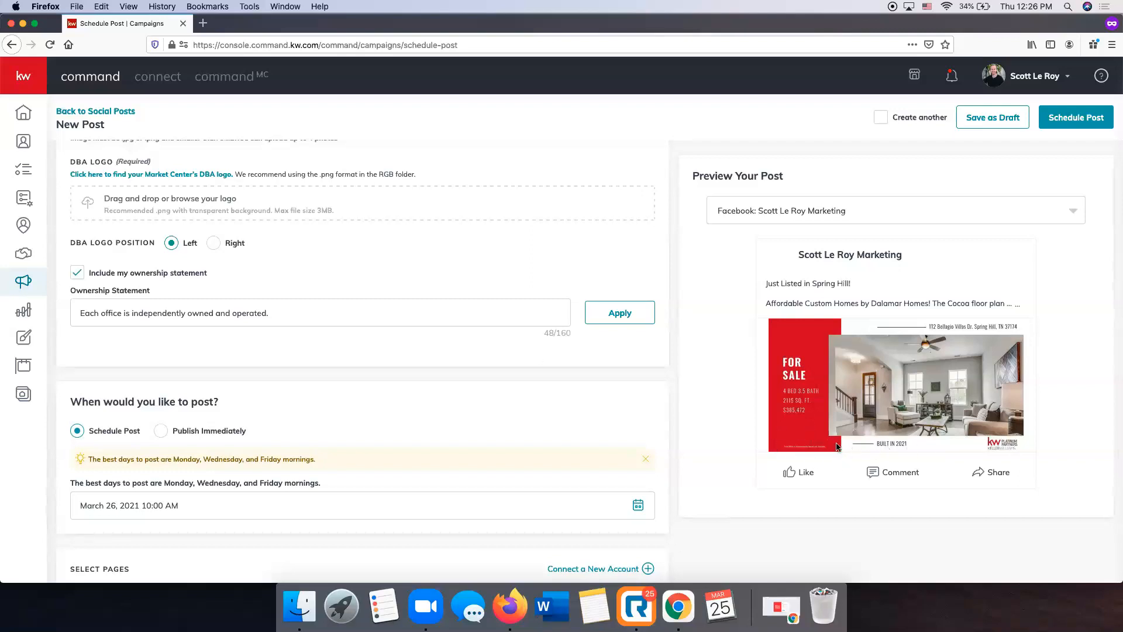
{"action": "left_click", "coordinate": [92, 280]}
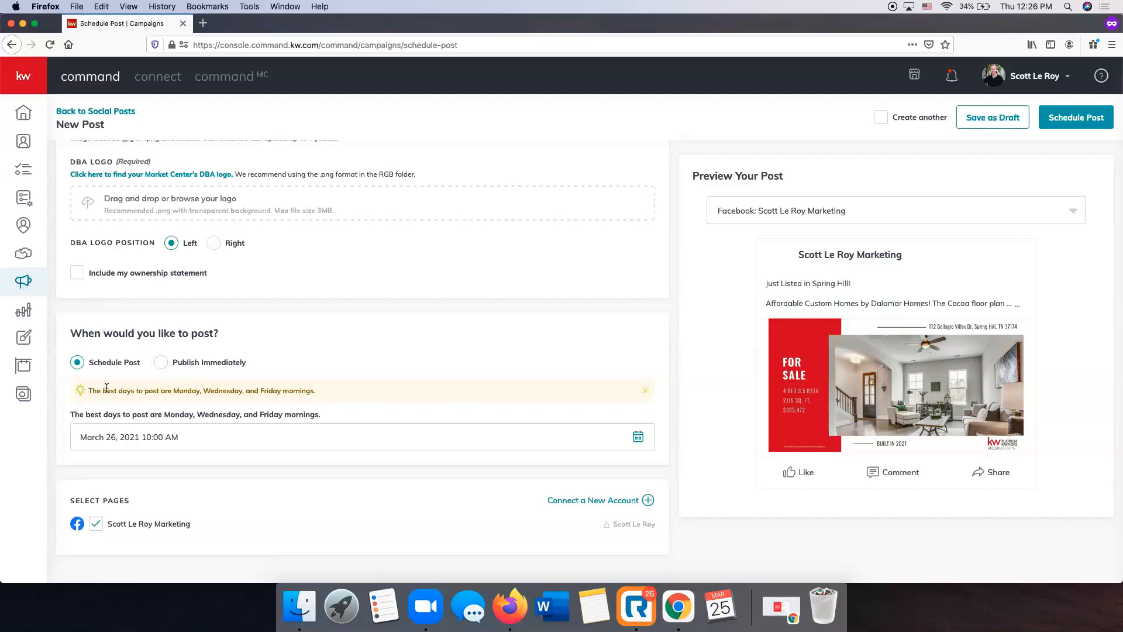
Set the scheduled posting time to 10:30 AM on March 26, 2021
{"action": "left_click", "coordinate": [156, 444]}
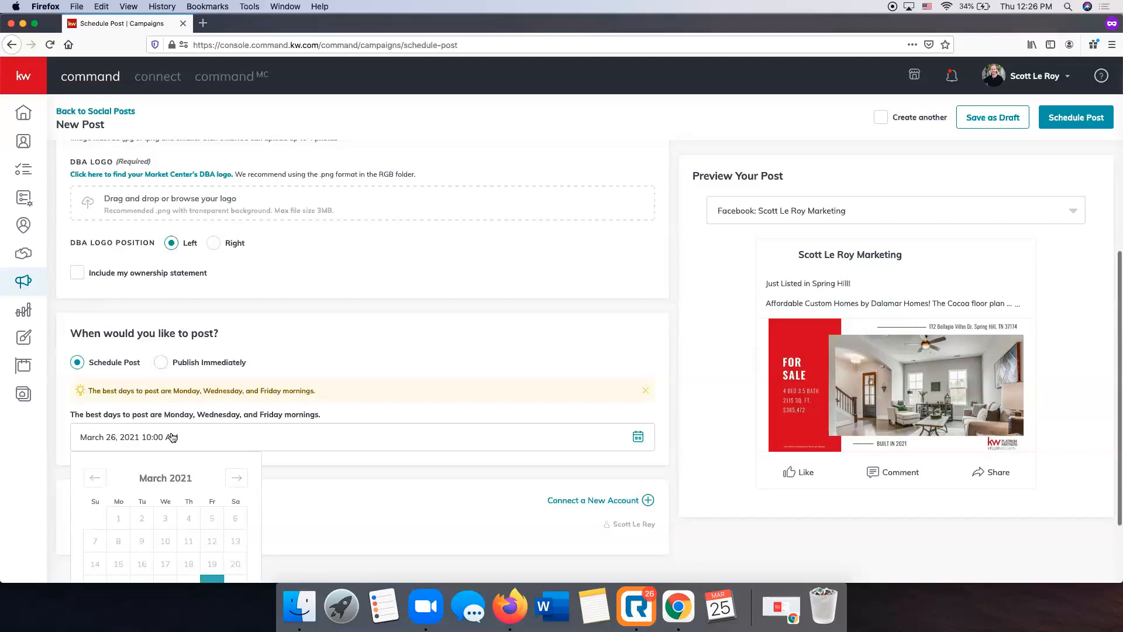
{"action": "scroll", "coordinate": [251, 485], "scroll_direction": "down", "scroll_amount": 3}
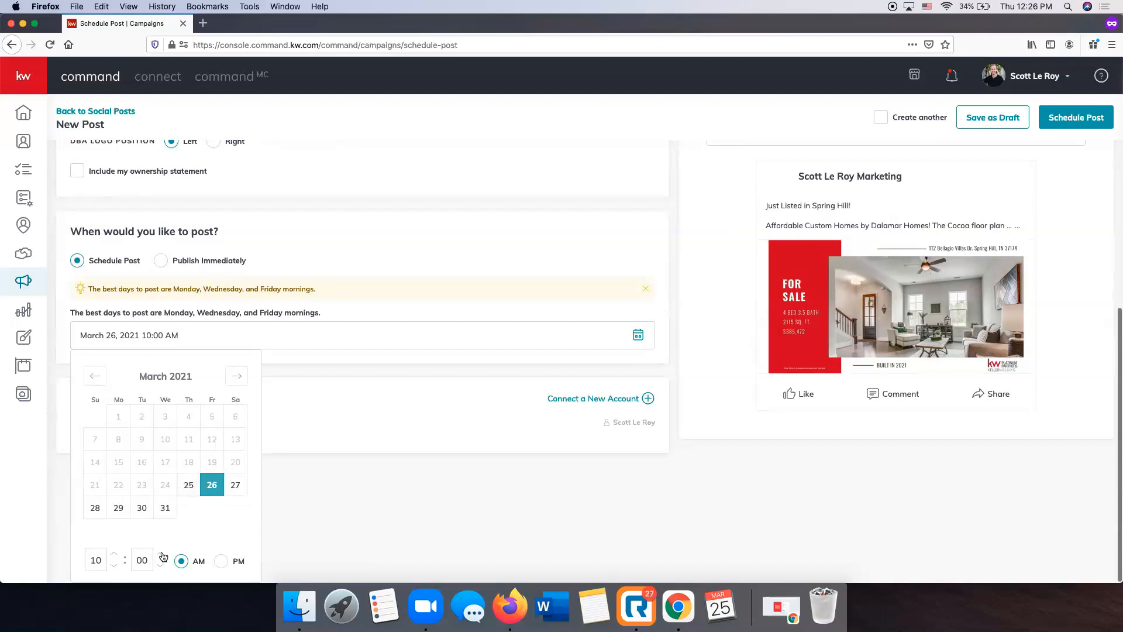
{"action": "double_click", "coordinate": [142, 559]}
{"action": "type", "text": "30"}
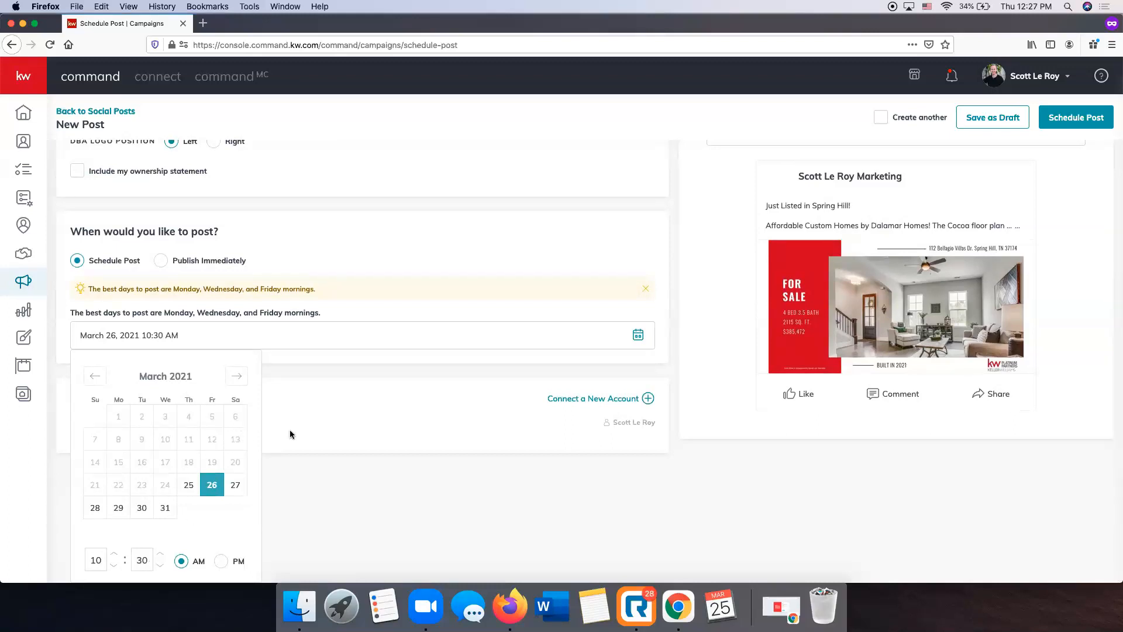
{"action": "left_click", "coordinate": [283, 461]}
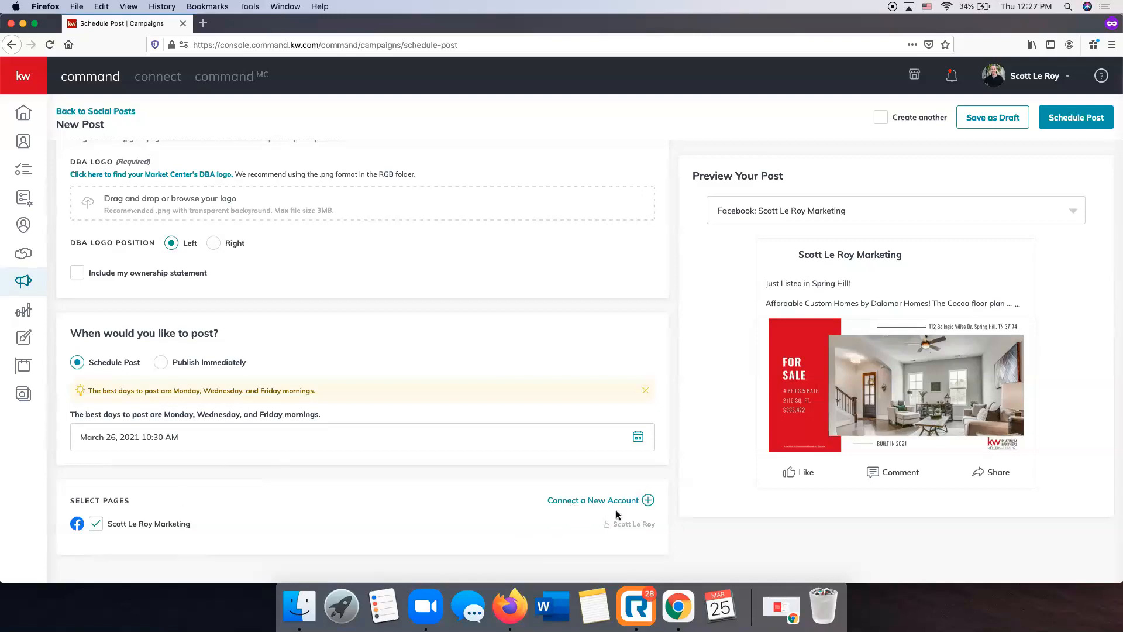
Review the post, check the Facebook page choice for the preview and try to schedule the post
{"action": "scroll", "coordinate": [589, 501], "scroll_direction": "up", "scroll_amount": 6}
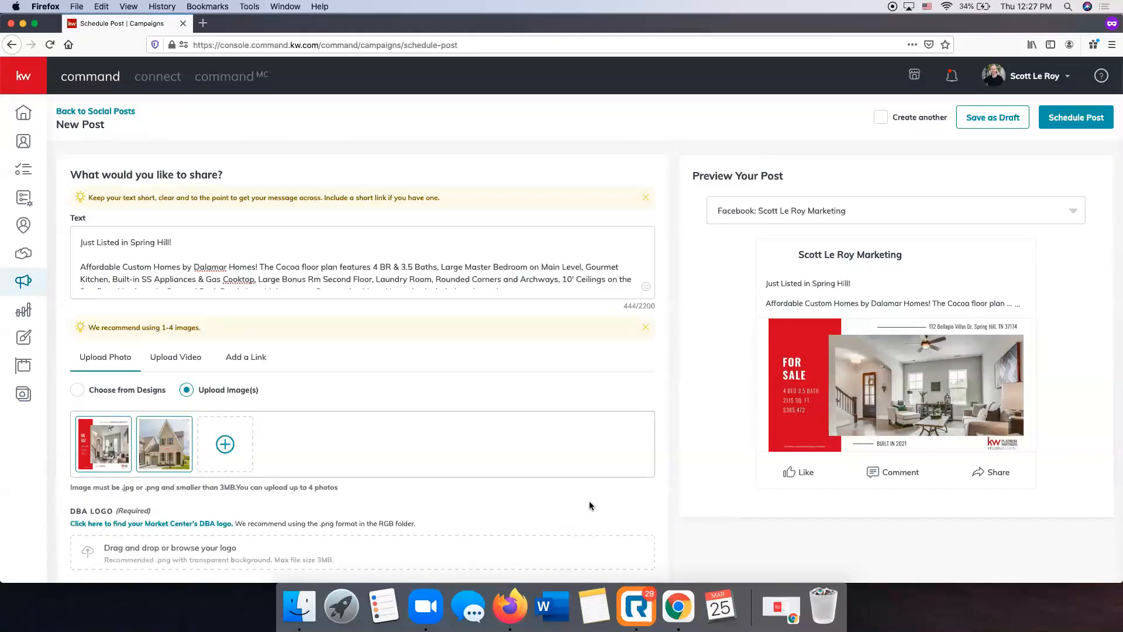
{"action": "scroll", "coordinate": [589, 500], "scroll_direction": "down", "scroll_amount": 6}
{"action": "scroll", "coordinate": [588, 501], "scroll_direction": "up", "scroll_amount": 6}
{"action": "left_click", "coordinate": [832, 206]}
{"action": "left_click", "coordinate": [811, 245]}
{"action": "left_click", "coordinate": [1085, 123]}
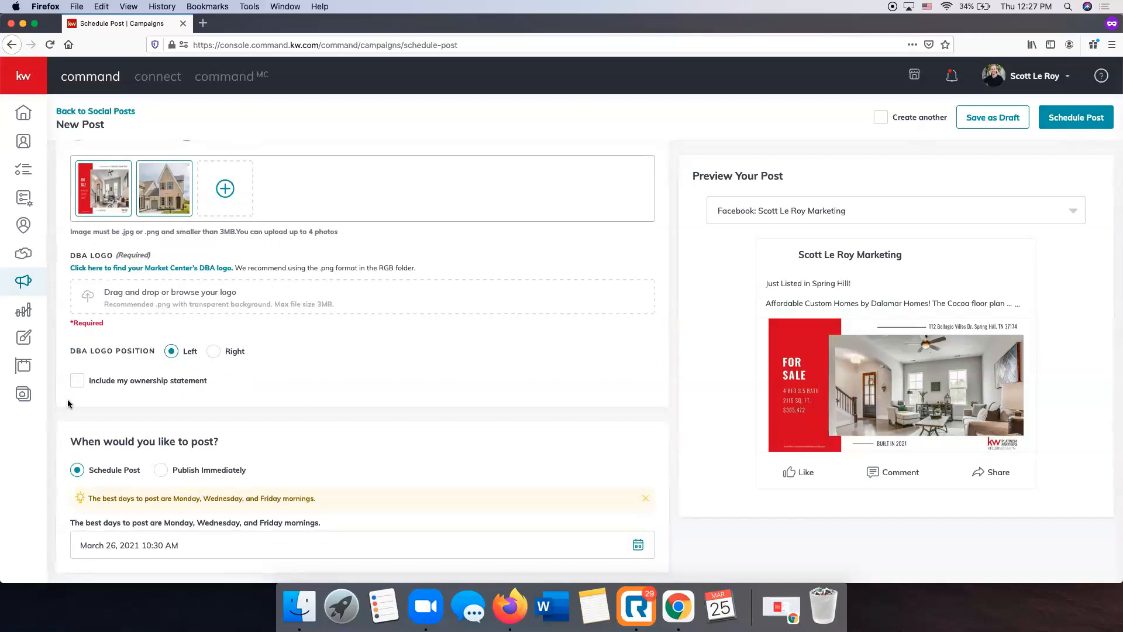
Remove the uploaded house photo from the post's images
{"action": "scroll", "coordinate": [143, 383], "scroll_direction": "up", "scroll_amount": 3}
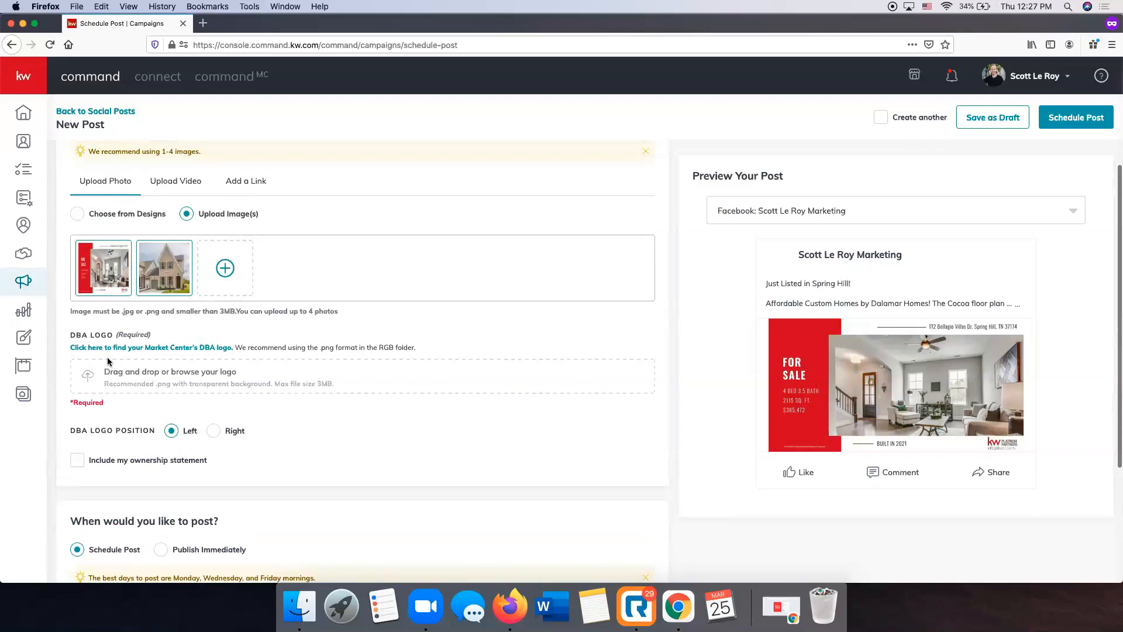
{"action": "mouse_move", "coordinate": [180, 252]}
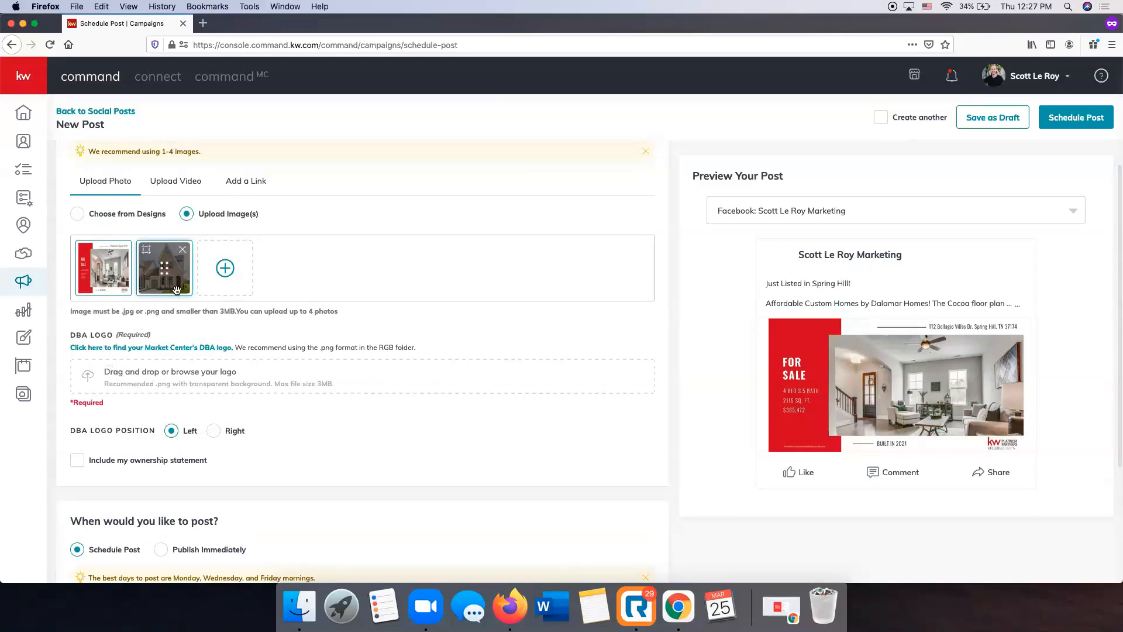
{"action": "left_click", "coordinate": [182, 250]}
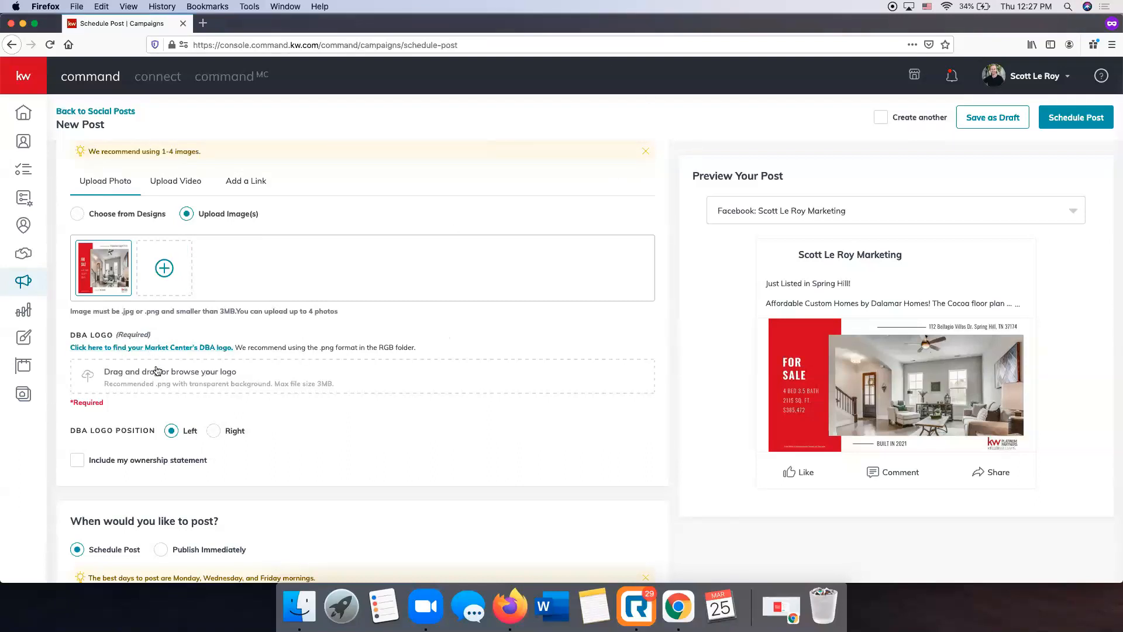
Review the post's remaining image and DBA logo requirement, and switch the image source back to Choose from Designs
{"action": "scroll", "coordinate": [178, 359], "scroll_direction": "up", "scroll_amount": 5}
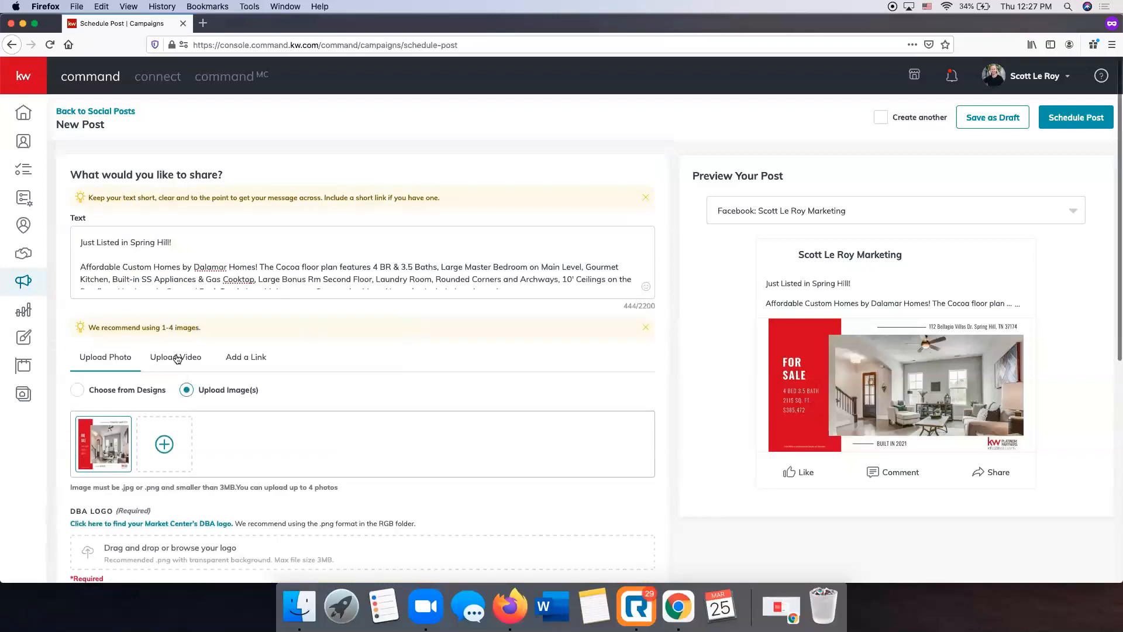
{"action": "scroll", "coordinate": [201, 381], "scroll_direction": "down", "scroll_amount": 7}
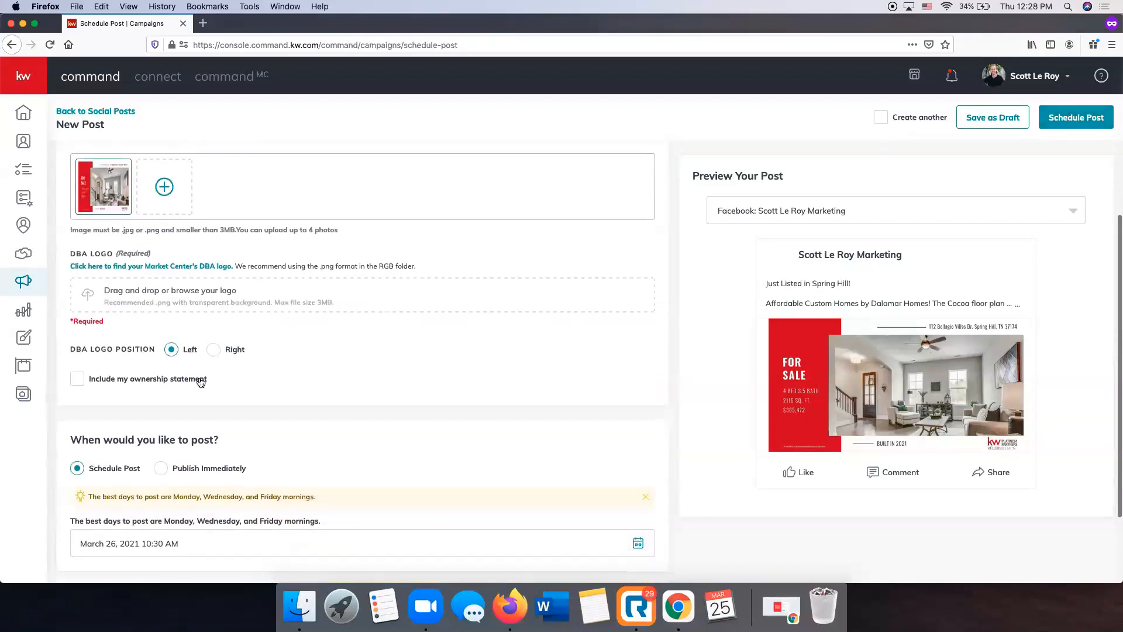
{"action": "scroll", "coordinate": [100, 339], "scroll_direction": "up", "scroll_amount": 2}
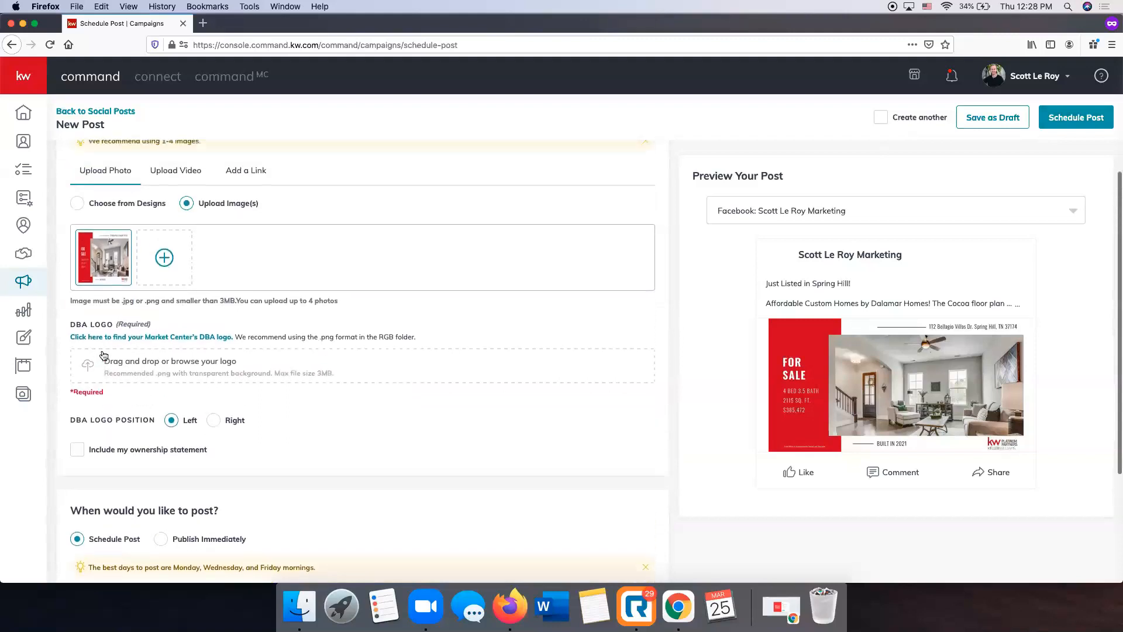
{"action": "scroll", "coordinate": [103, 355], "scroll_direction": "up", "scroll_amount": 1}
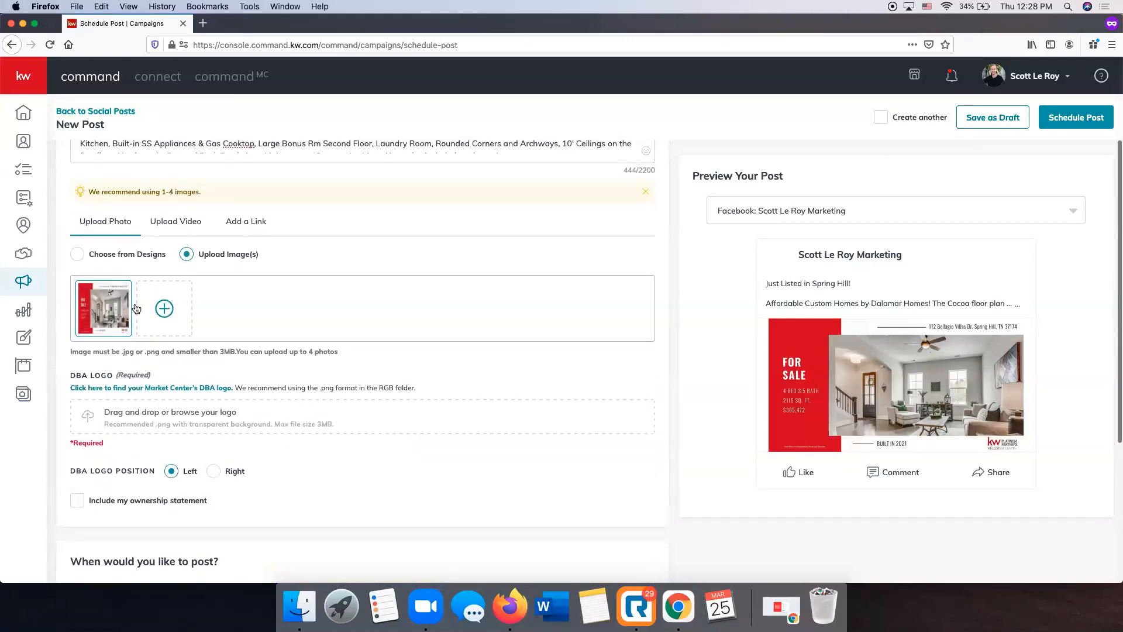
{"action": "left_click", "coordinate": [109, 257]}
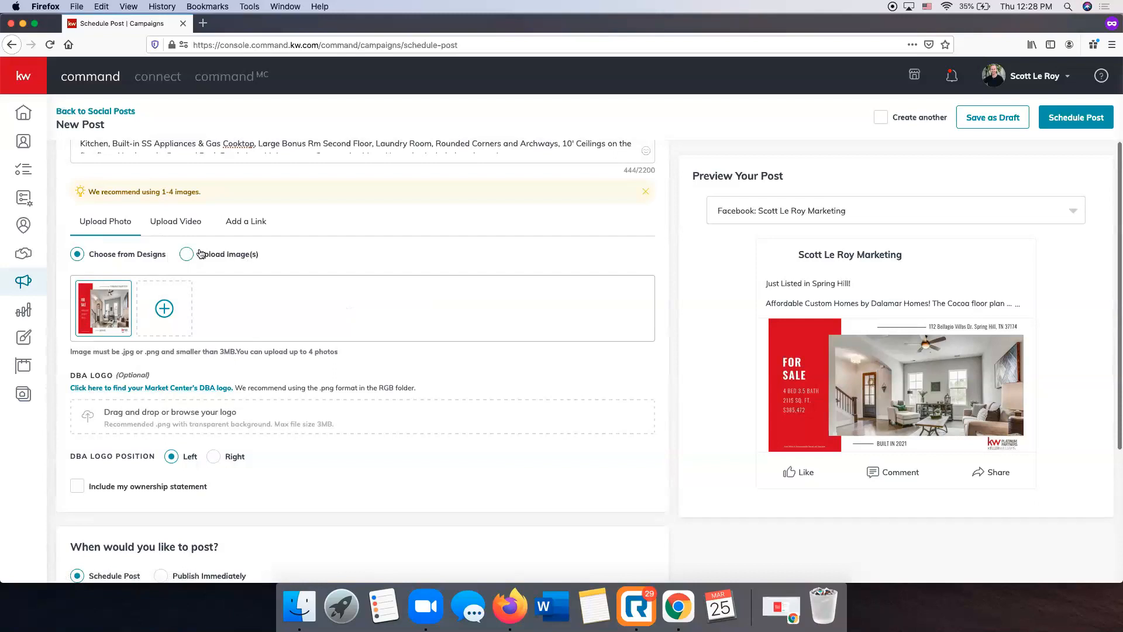
Check the logo and timing settings, then schedule the post and return to Social Posts
{"action": "scroll", "coordinate": [96, 309], "scroll_direction": "up", "scroll_amount": 1}
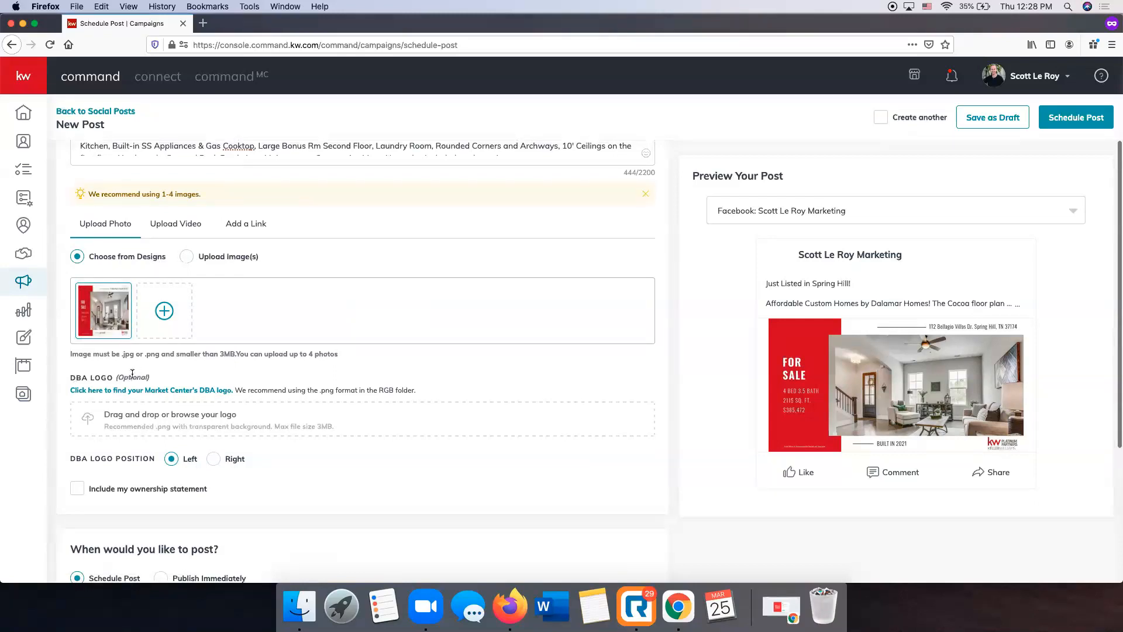
{"action": "scroll", "coordinate": [132, 373], "scroll_direction": "down", "scroll_amount": 5}
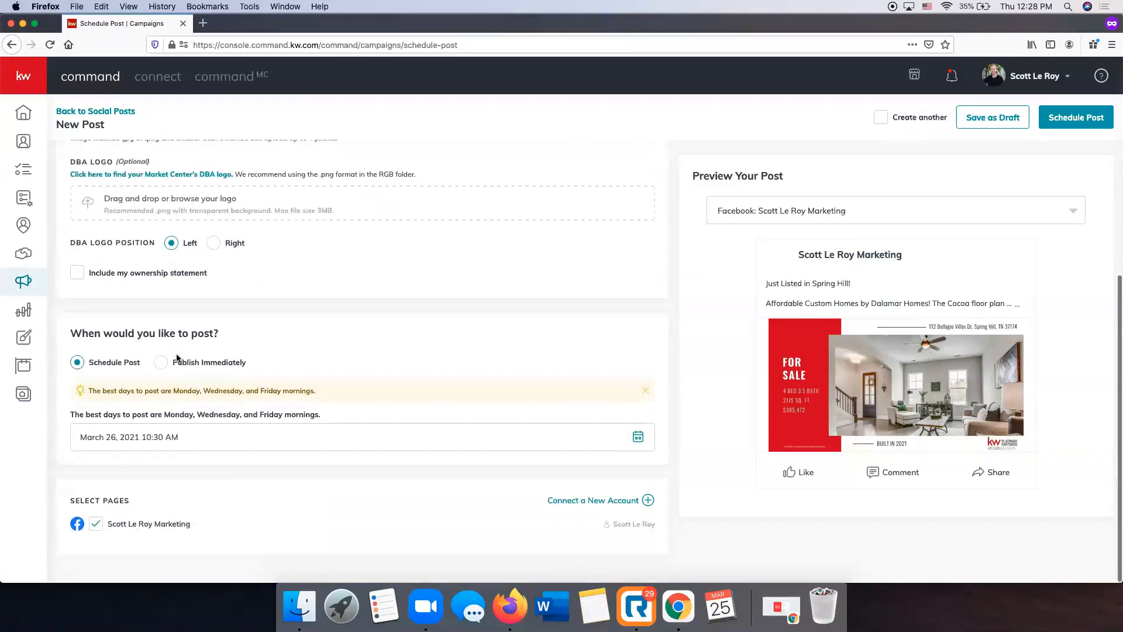
{"action": "left_click", "coordinate": [1076, 117]}
{"action": "left_click", "coordinate": [605, 359]}
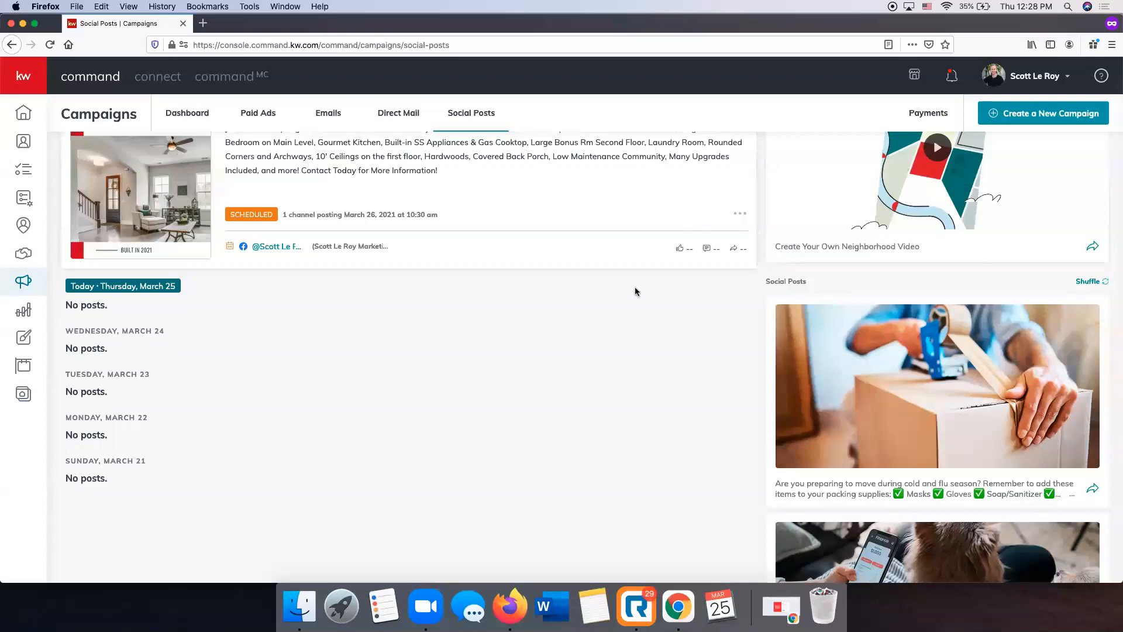
Review the scheduled post in the weekly Social Posts calendar and look at the account menu's Settings entry
{"action": "scroll", "coordinate": [635, 291], "scroll_direction": "up", "scroll_amount": 3}
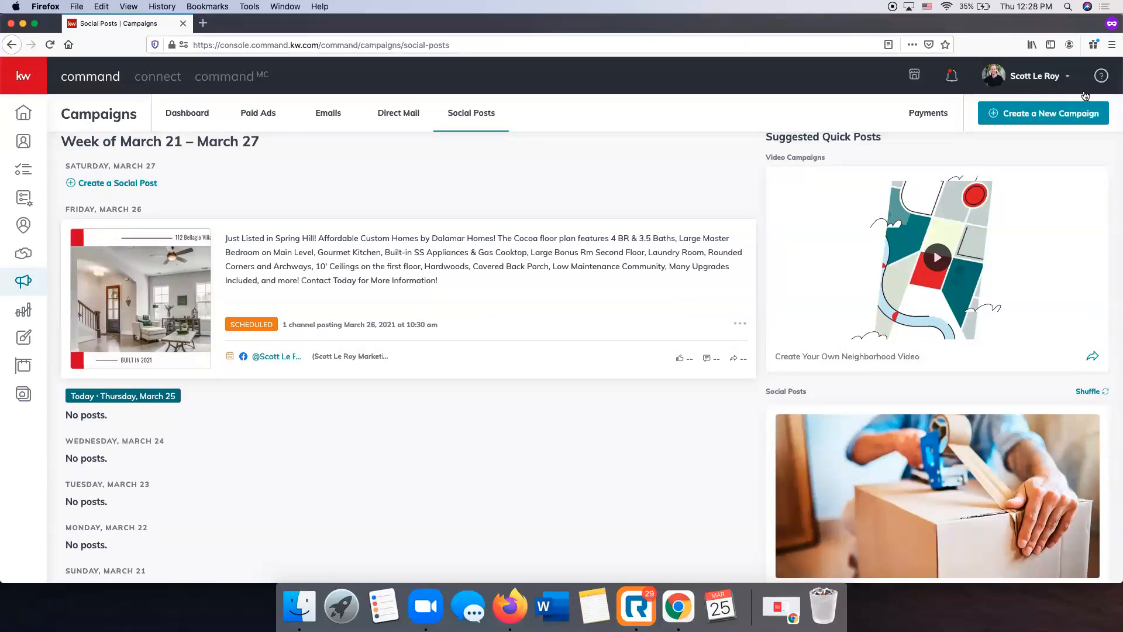
{"action": "left_click", "coordinate": [1034, 76]}
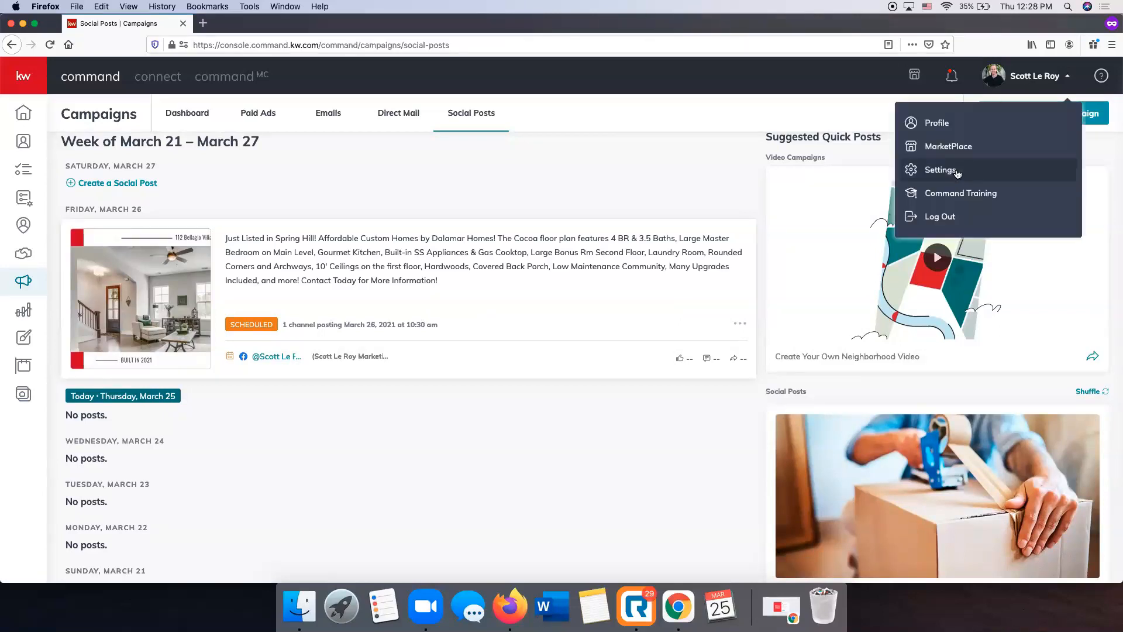
{"action": "left_click", "coordinate": [578, 195]}
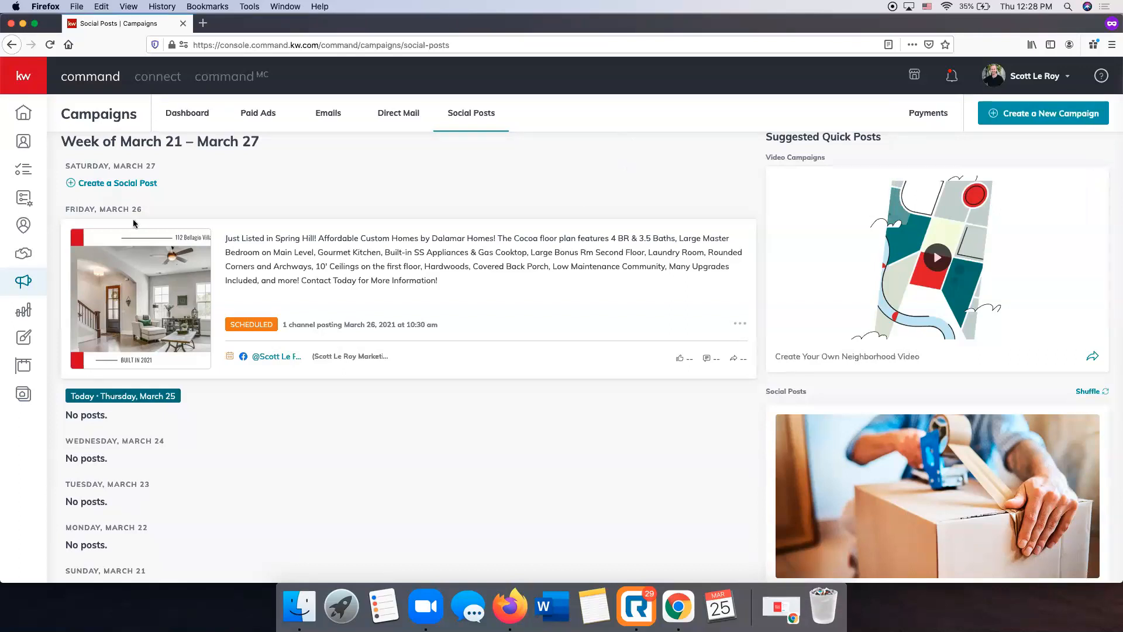
{"action": "scroll", "coordinate": [378, 436], "scroll_direction": "up", "scroll_amount": 3}
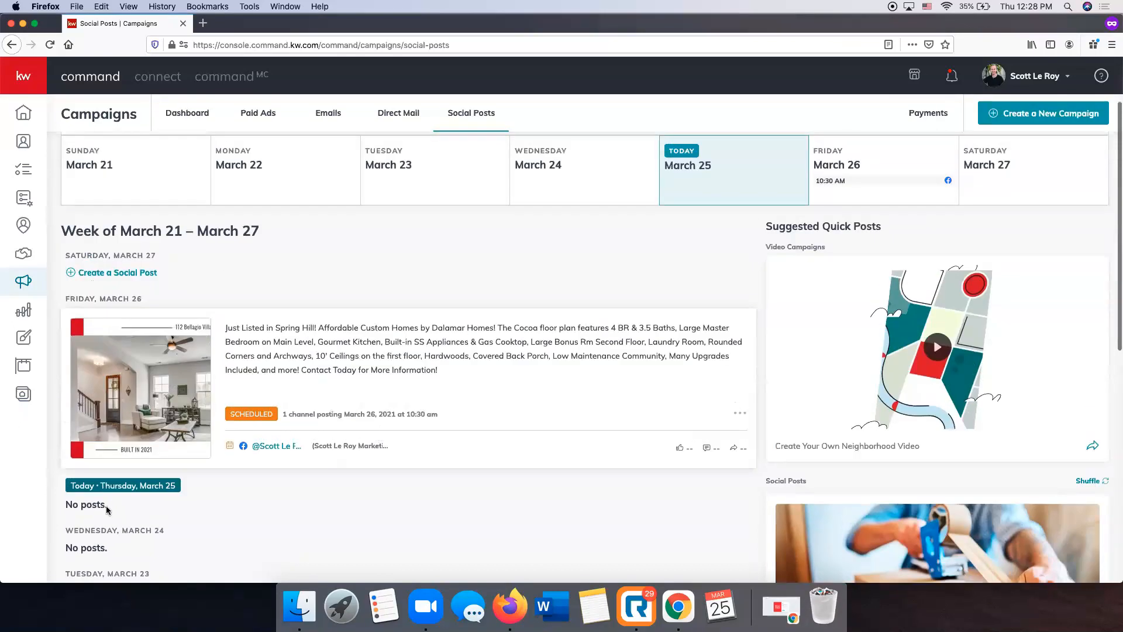
{"action": "scroll", "coordinate": [328, 351], "scroll_direction": "down", "scroll_amount": 8}
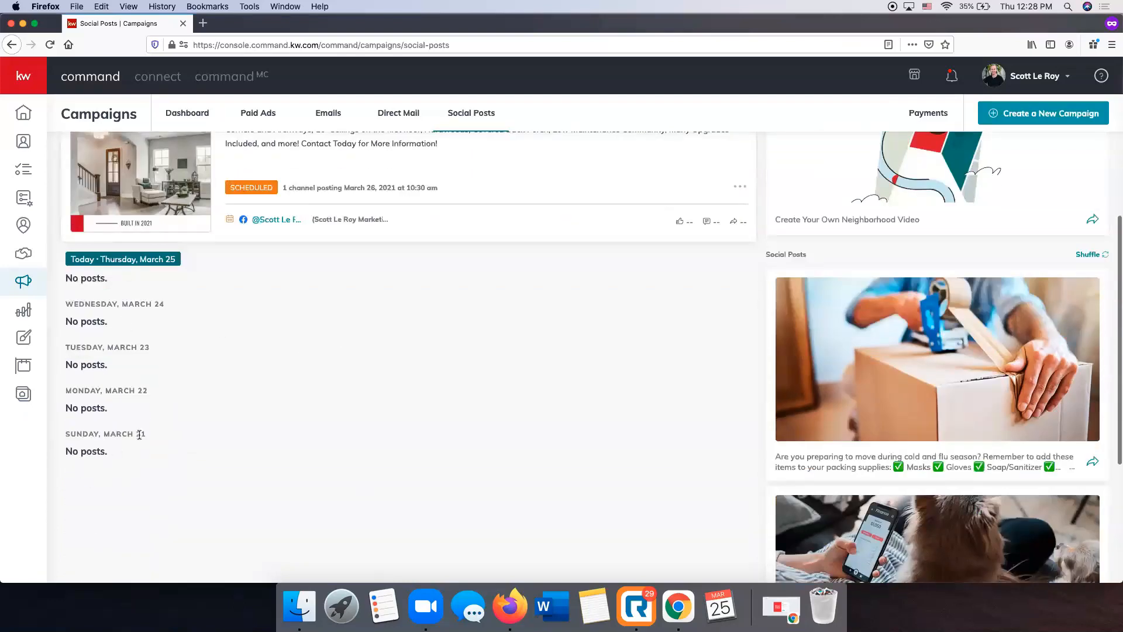
{"action": "scroll", "coordinate": [372, 410], "scroll_direction": "up", "scroll_amount": 5}
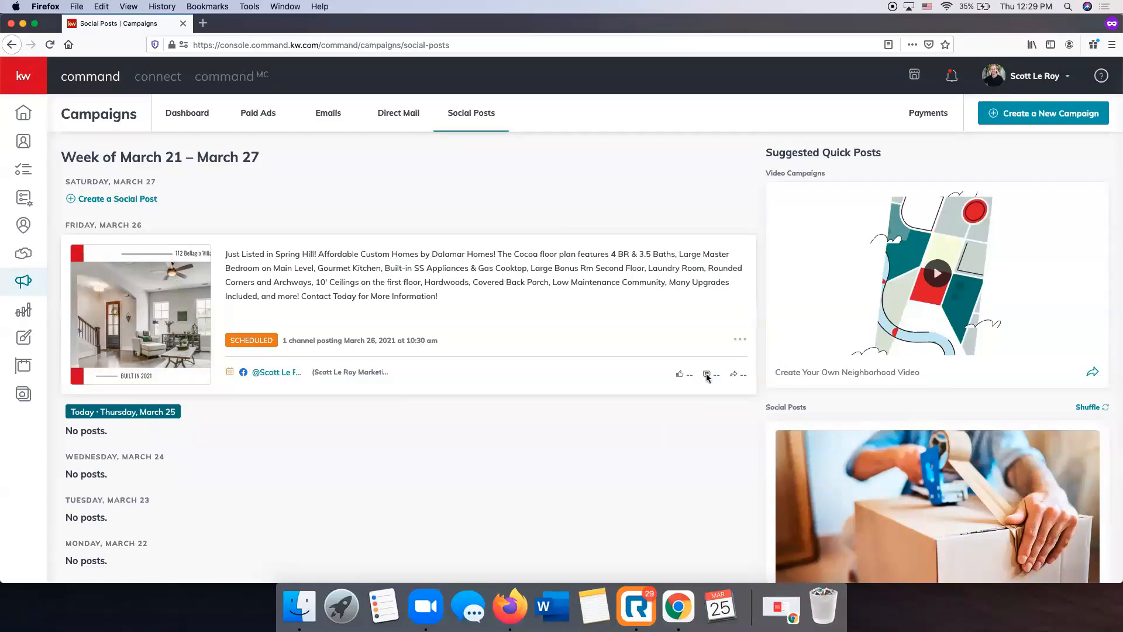
Look through the Suggested Quick Posts and shuffle the social post suggestions
{"action": "scroll", "coordinate": [707, 377], "scroll_direction": "up", "scroll_amount": 2}
{"action": "scroll", "coordinate": [809, 358], "scroll_direction": "down", "scroll_amount": 3}
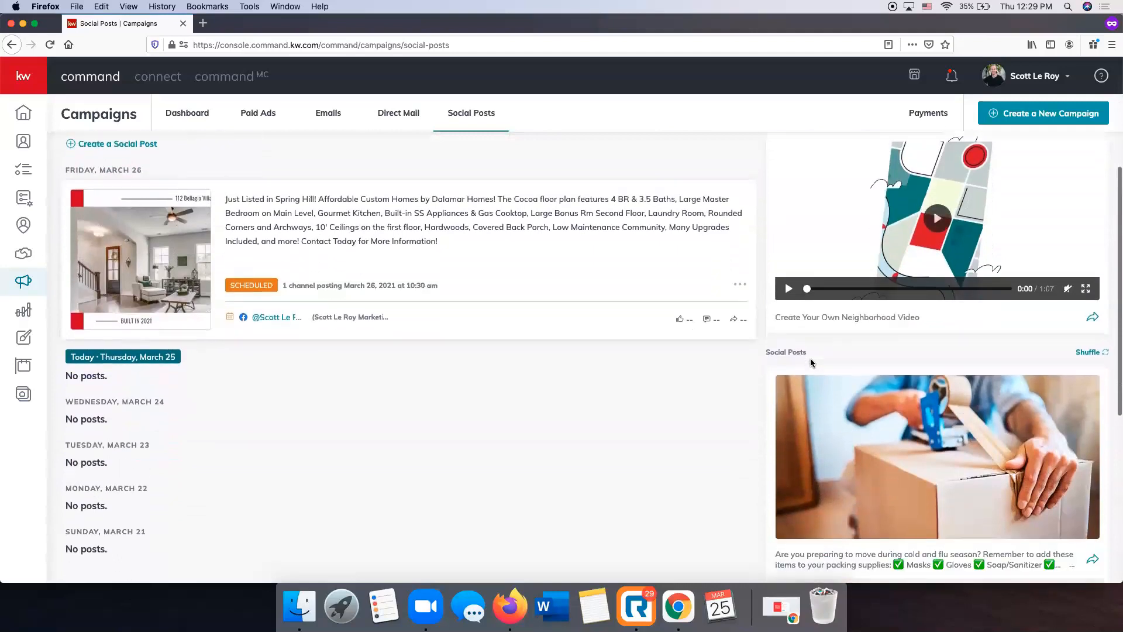
{"action": "scroll", "coordinate": [810, 358], "scroll_direction": "up", "scroll_amount": 2}
{"action": "scroll", "coordinate": [841, 271], "scroll_direction": "down", "scroll_amount": 4}
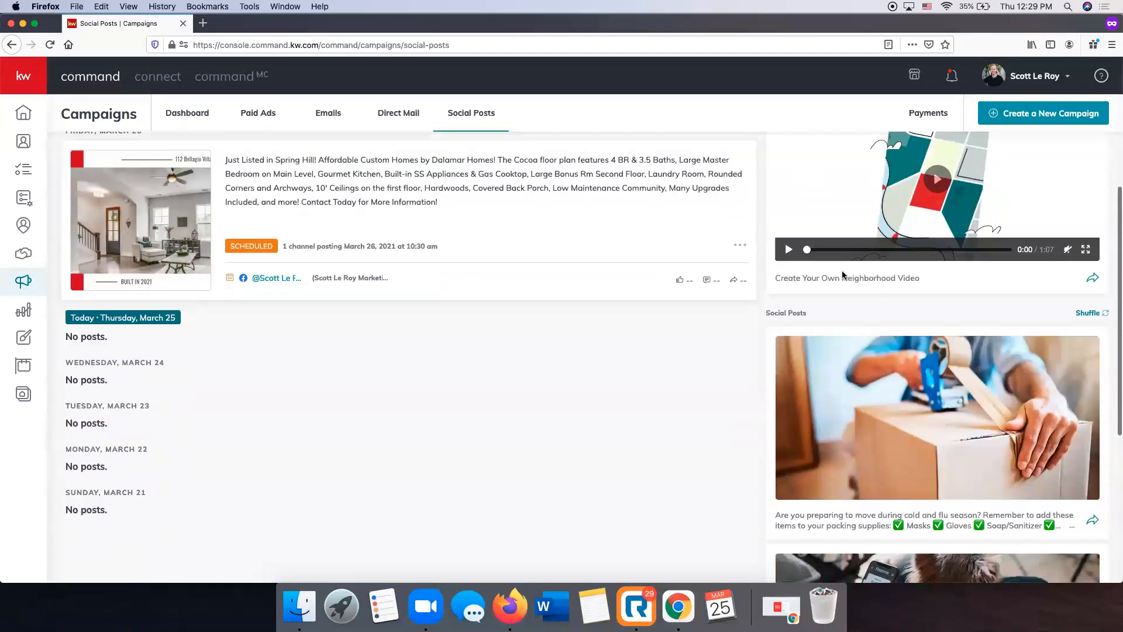
{"action": "scroll", "coordinate": [841, 270], "scroll_direction": "down", "scroll_amount": 4}
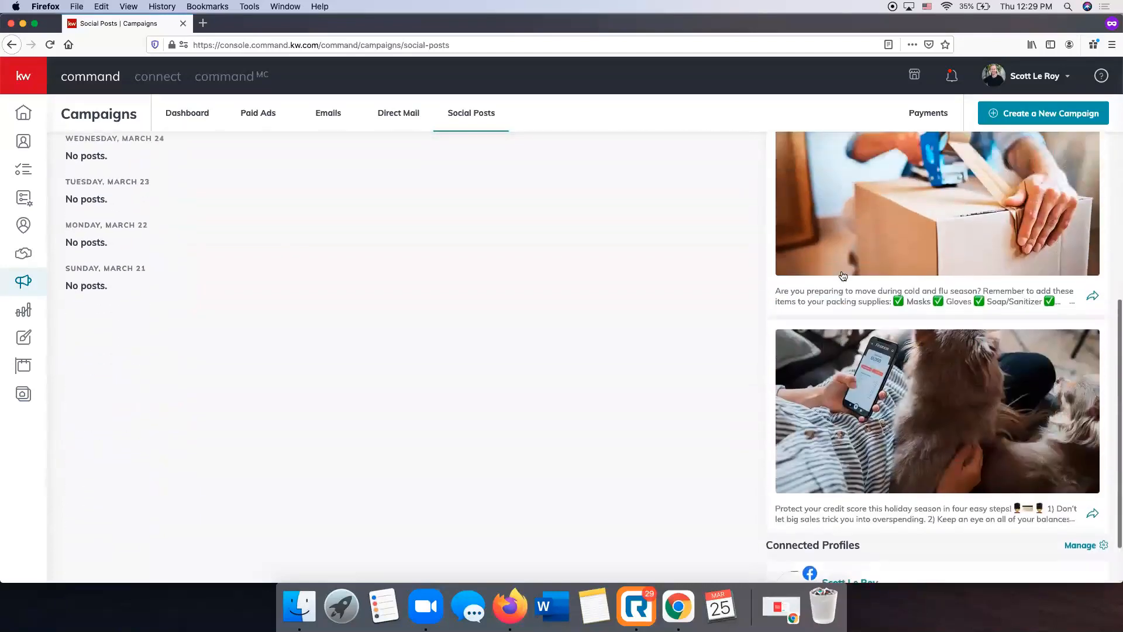
{"action": "scroll", "coordinate": [843, 275], "scroll_direction": "up", "scroll_amount": 3}
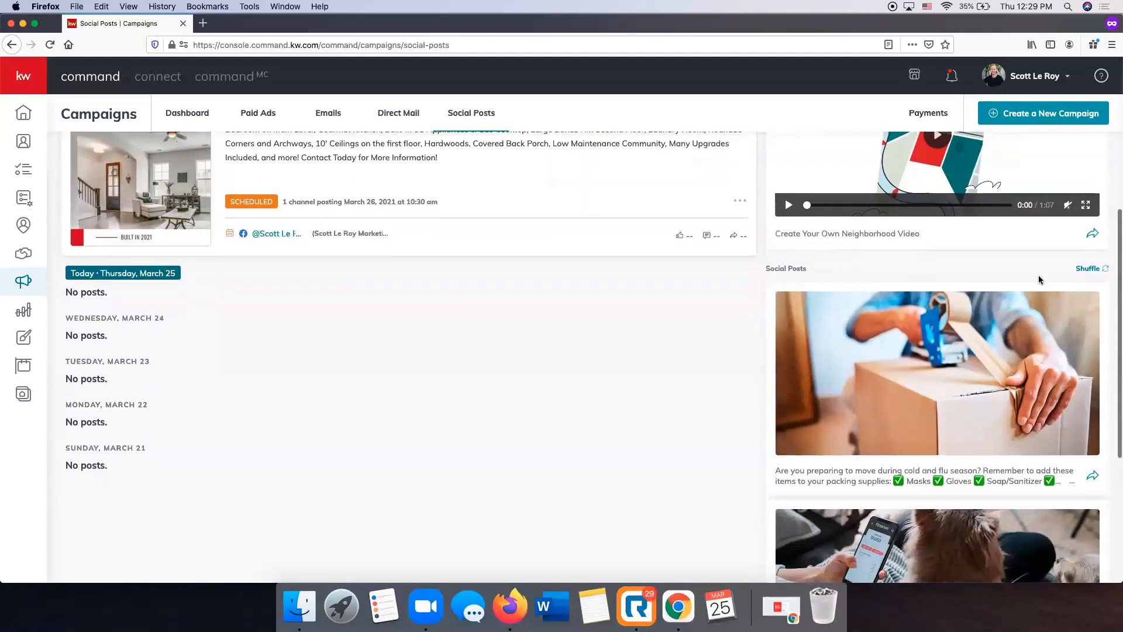
{"action": "left_click", "coordinate": [1084, 273]}
{"action": "left_click", "coordinate": [1085, 272]}
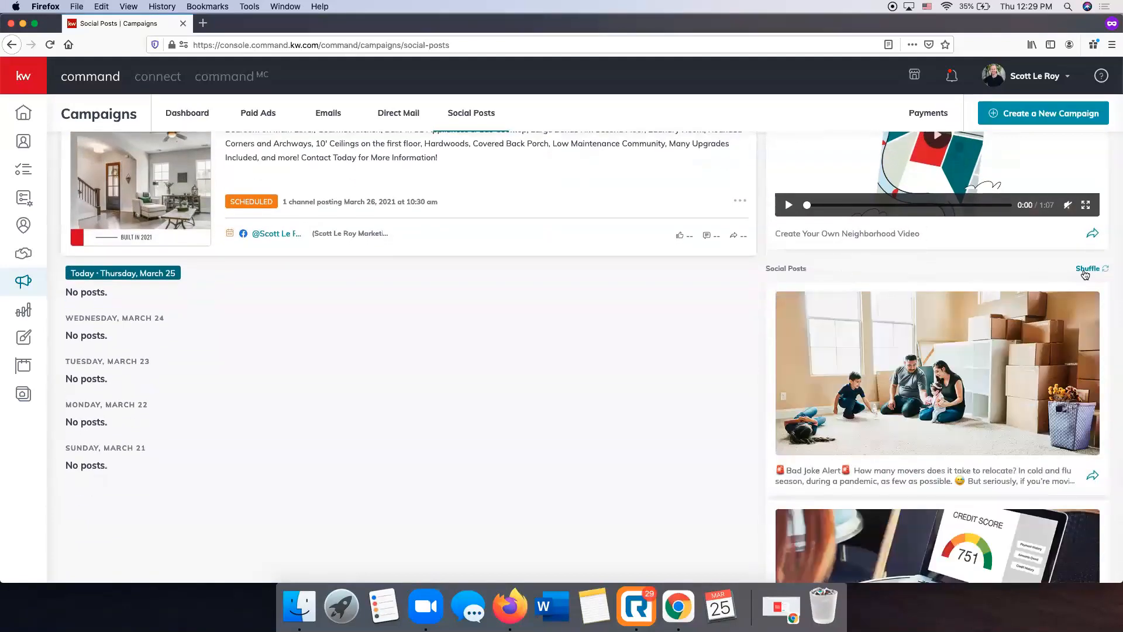
Start a new social post from the Bad Joke Alert suggestion and review its text, photo, DBA logo and scheduling settings
{"action": "scroll", "coordinate": [1083, 282], "scroll_direction": "down", "scroll_amount": 1}
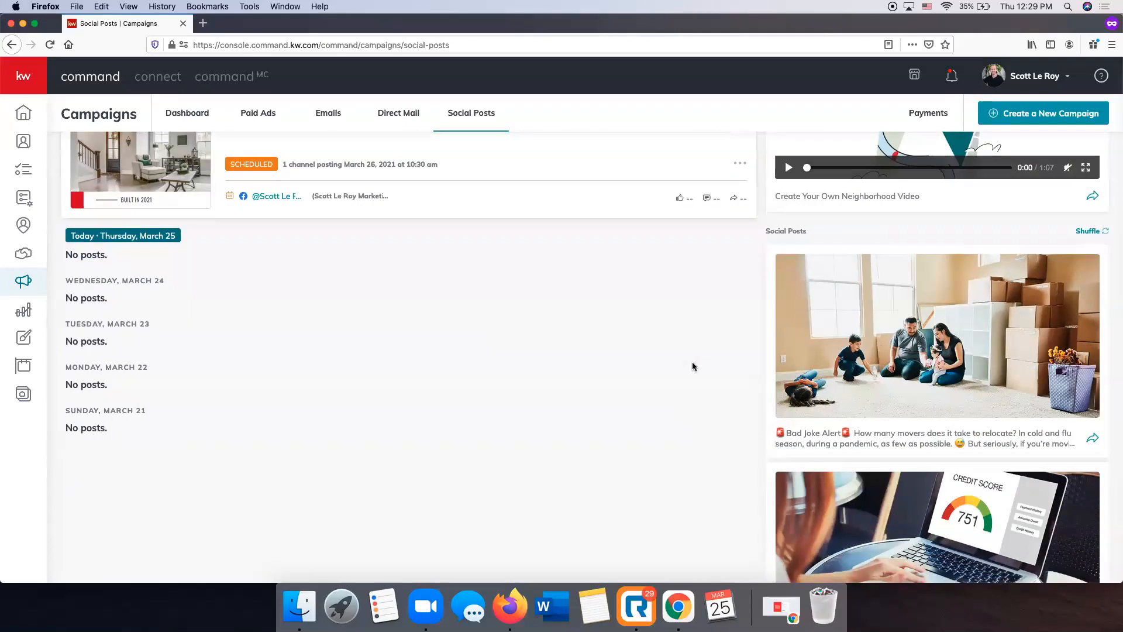
{"action": "scroll", "coordinate": [936, 292], "scroll_direction": "down", "scroll_amount": 4}
{"action": "scroll", "coordinate": [1048, 261], "scroll_direction": "up", "scroll_amount": 2}
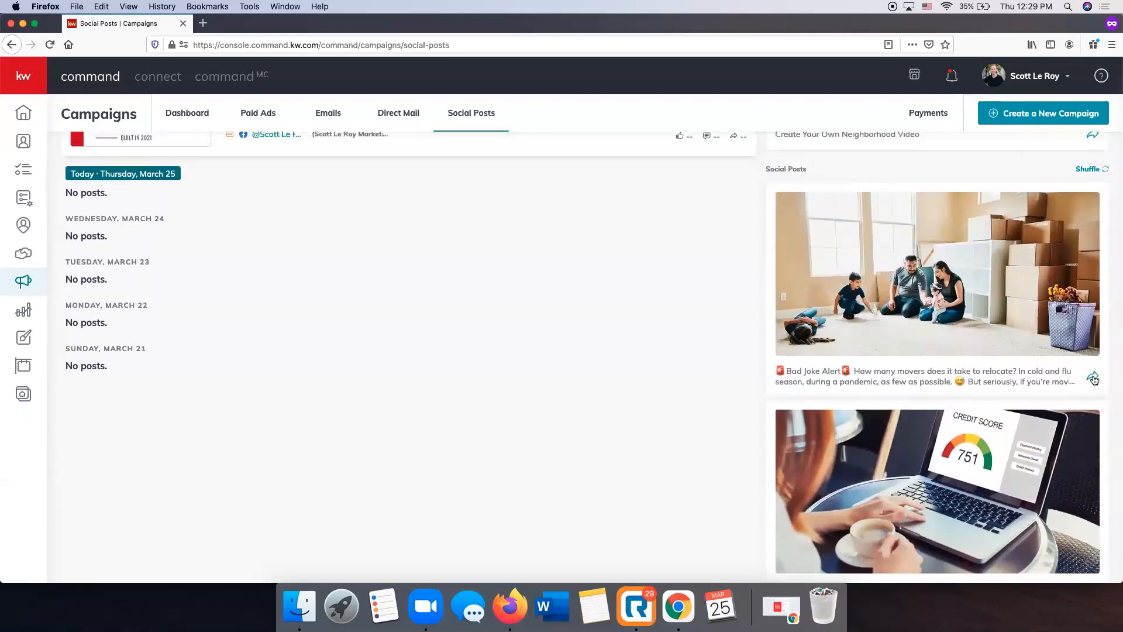
{"action": "left_click", "coordinate": [1093, 379]}
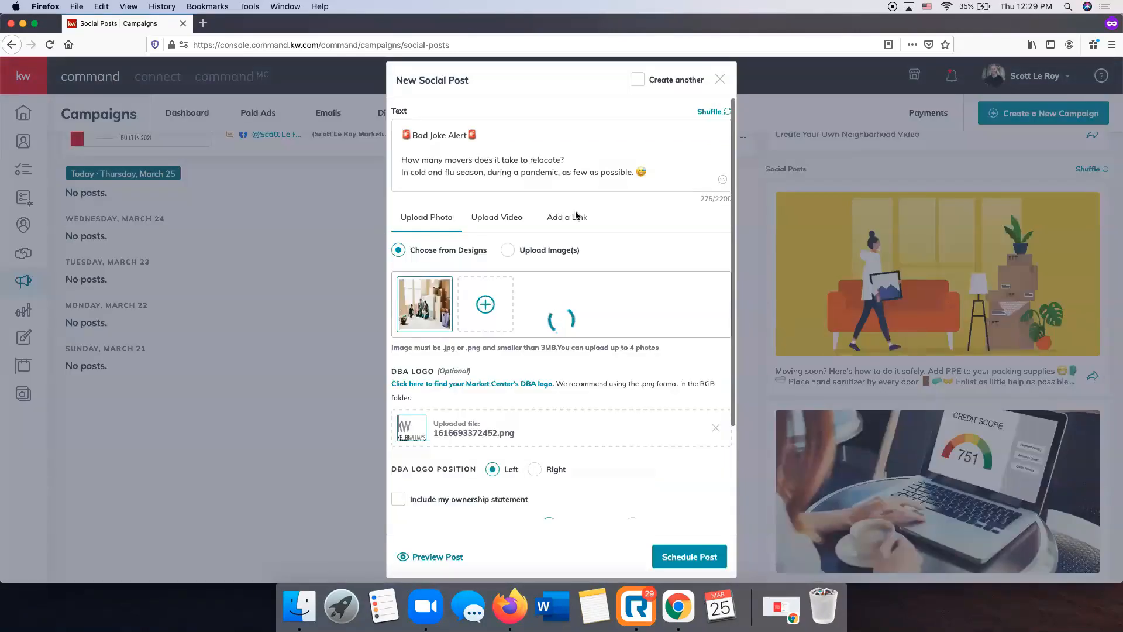
{"action": "scroll", "coordinate": [562, 271], "scroll_direction": "down", "scroll_amount": 5}
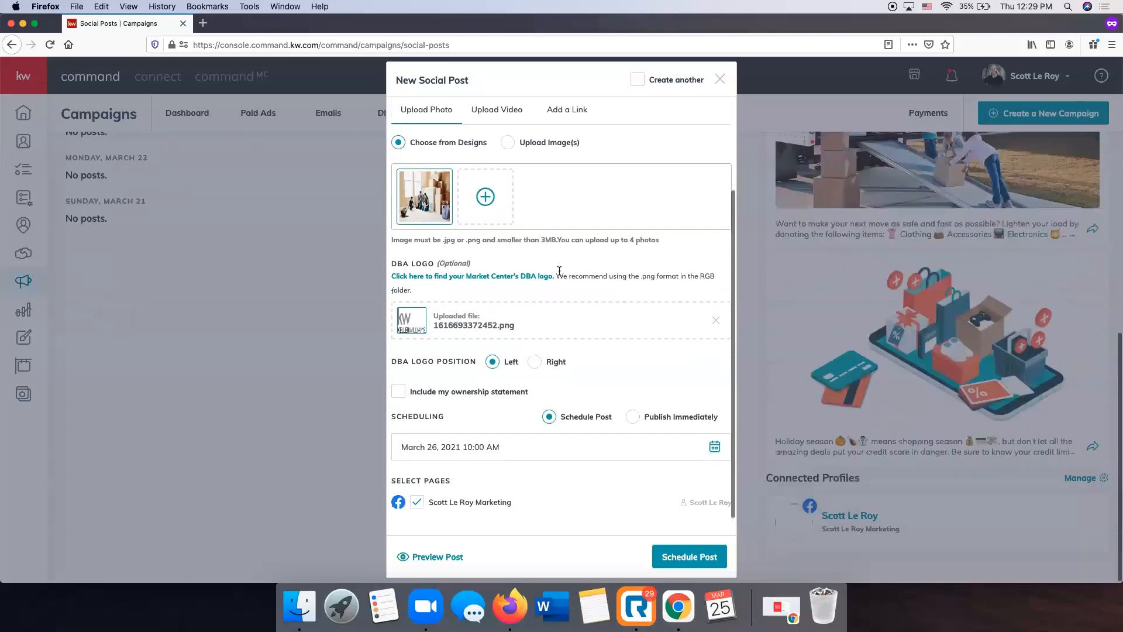
{"action": "scroll", "coordinate": [559, 270], "scroll_direction": "up", "scroll_amount": 10}
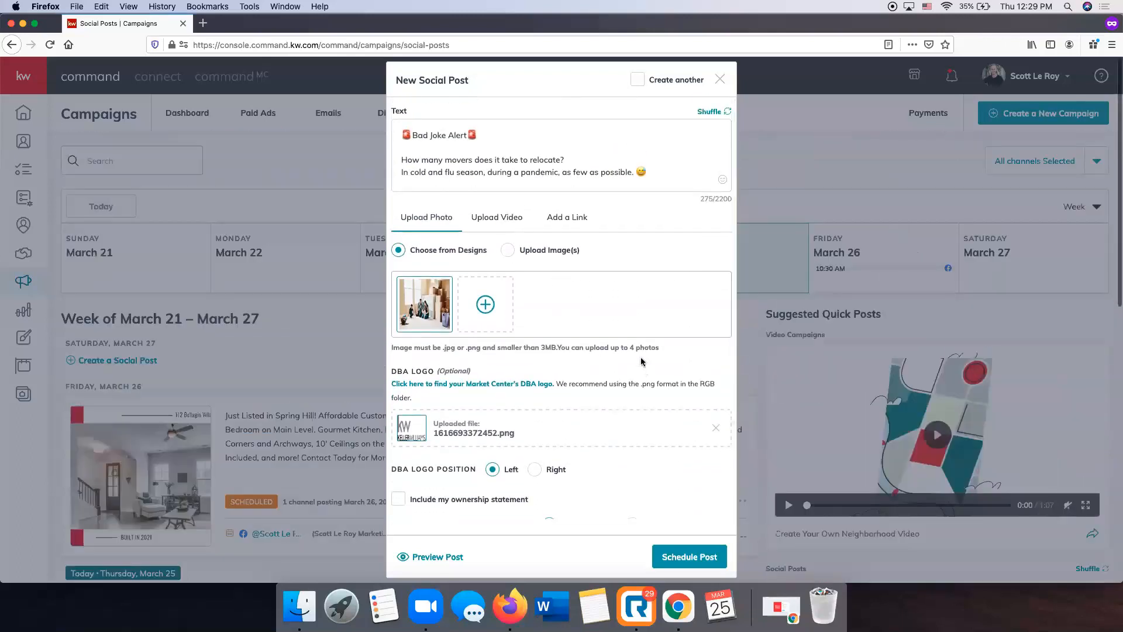
{"action": "scroll", "coordinate": [475, 174], "scroll_direction": "down", "scroll_amount": 5}
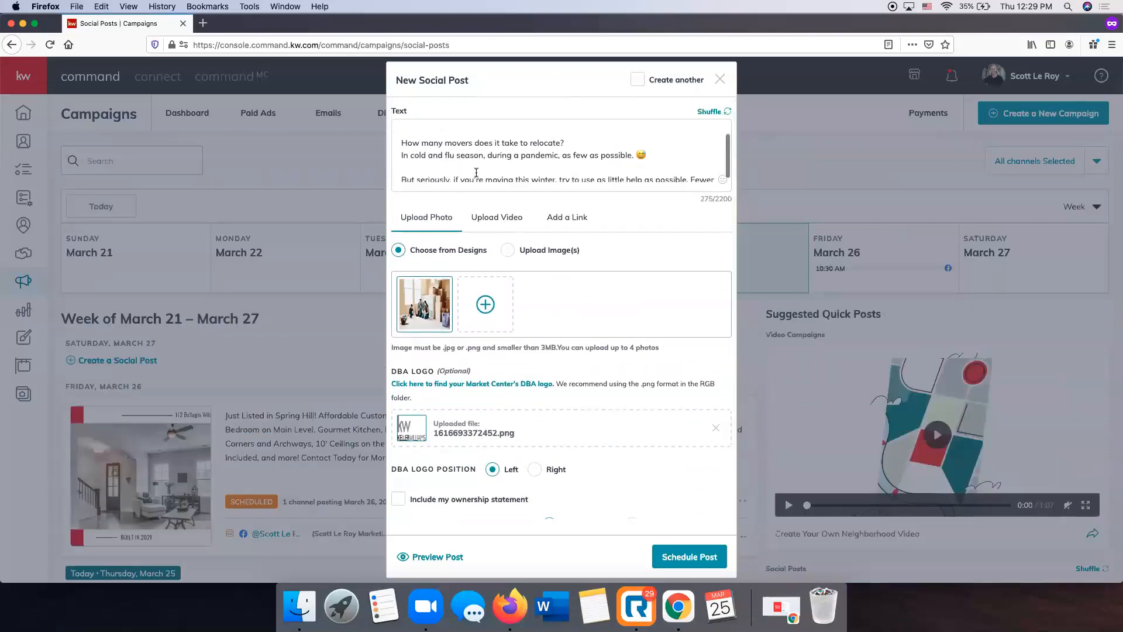
{"action": "scroll", "coordinate": [476, 174], "scroll_direction": "up", "scroll_amount": 2}
{"action": "scroll", "coordinate": [476, 174], "scroll_direction": "up", "scroll_amount": 3}
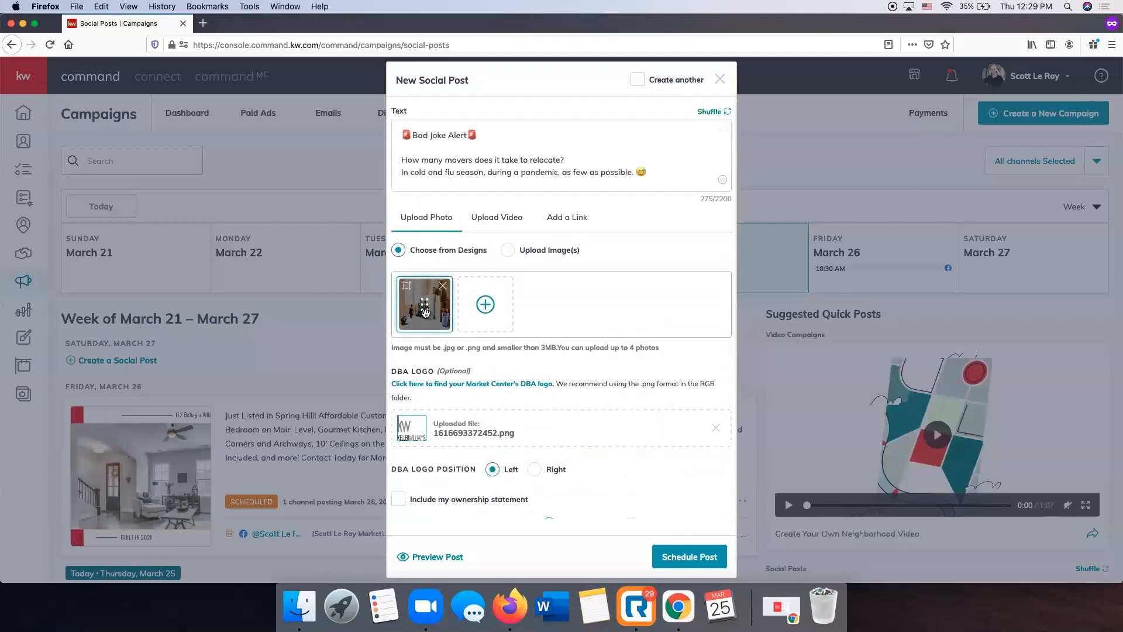
{"action": "scroll", "coordinate": [518, 423], "scroll_direction": "down", "scroll_amount": 2}
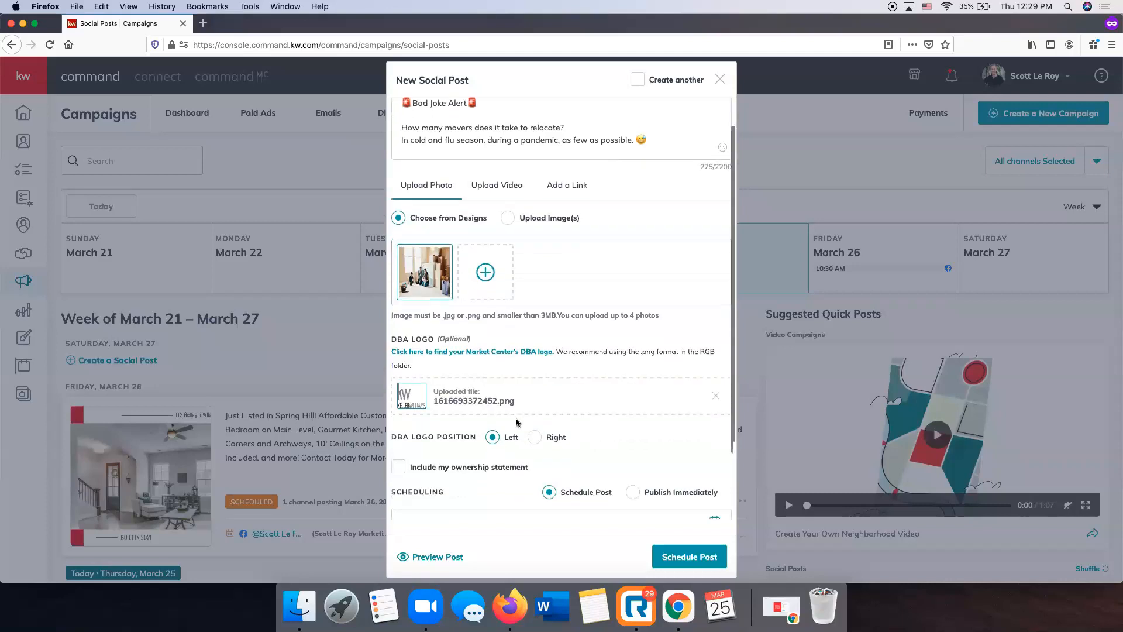
{"action": "scroll", "coordinate": [599, 341], "scroll_direction": "down", "scroll_amount": 2}
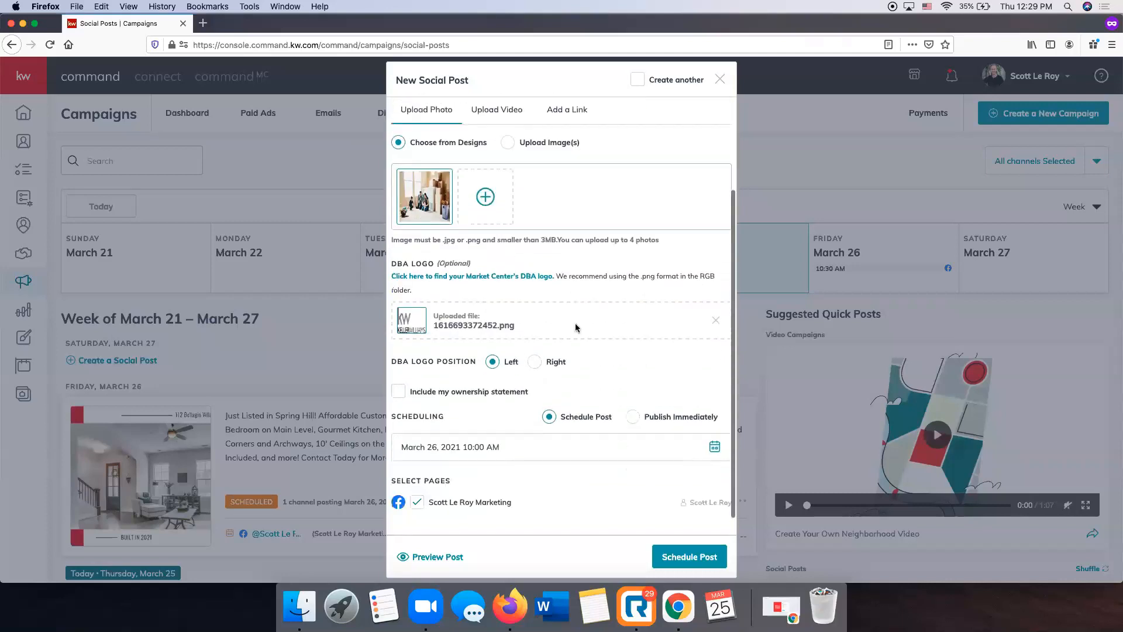
Set the Bad Joke Alert post's date to March 29, 2021 and schedule it from the preview
{"action": "left_click", "coordinate": [714, 446]}
{"action": "scroll", "coordinate": [507, 502], "scroll_direction": "down", "scroll_amount": 5}
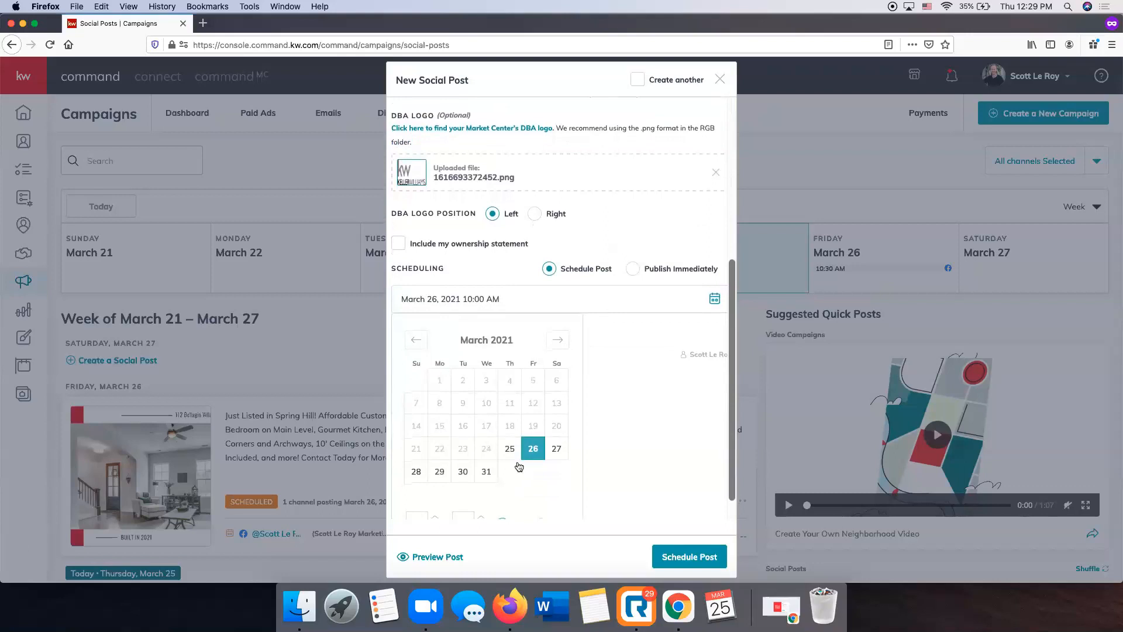
{"action": "left_click", "coordinate": [440, 471]}
{"action": "scroll", "coordinate": [483, 493], "scroll_direction": "down", "scroll_amount": 1}
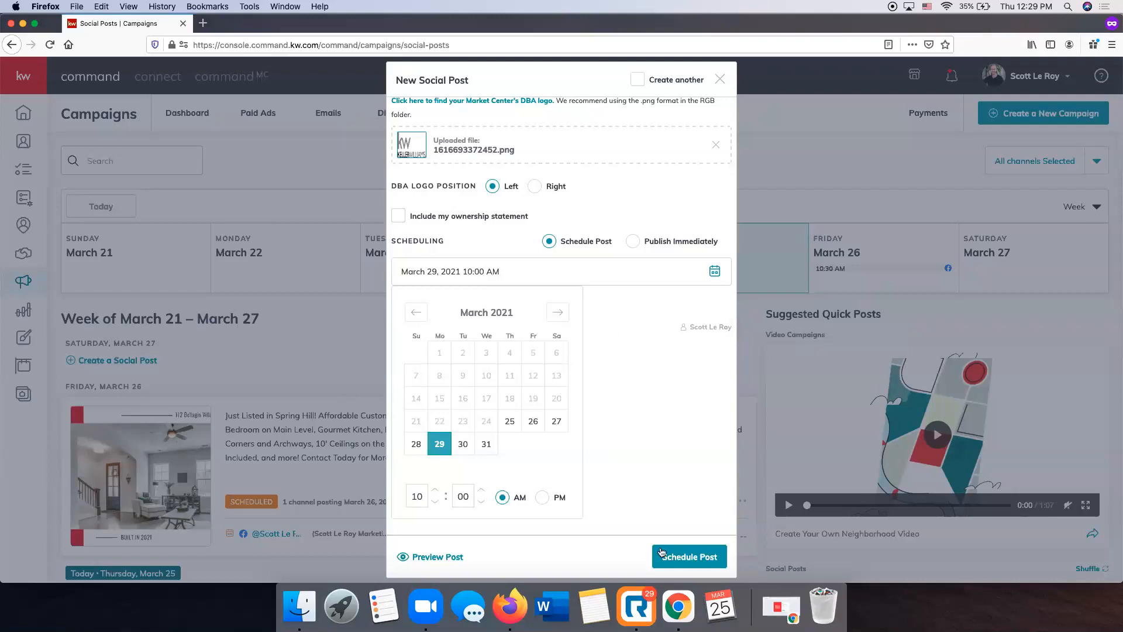
{"action": "left_click", "coordinate": [677, 559]}
{"action": "left_click", "coordinate": [676, 559]}
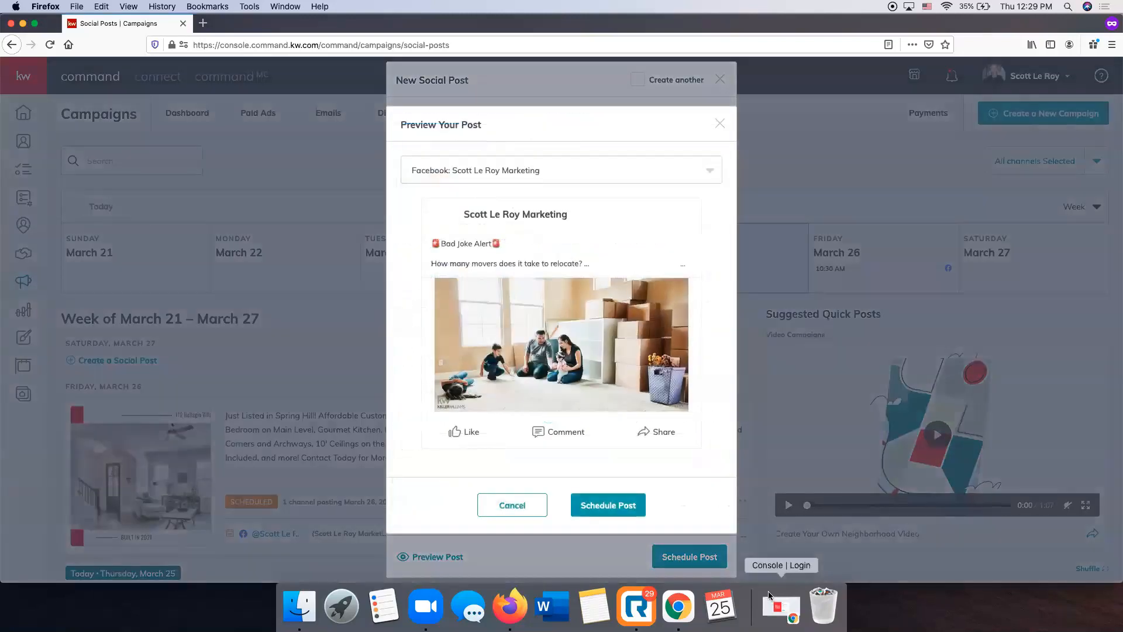
{"action": "left_click", "coordinate": [598, 510]}
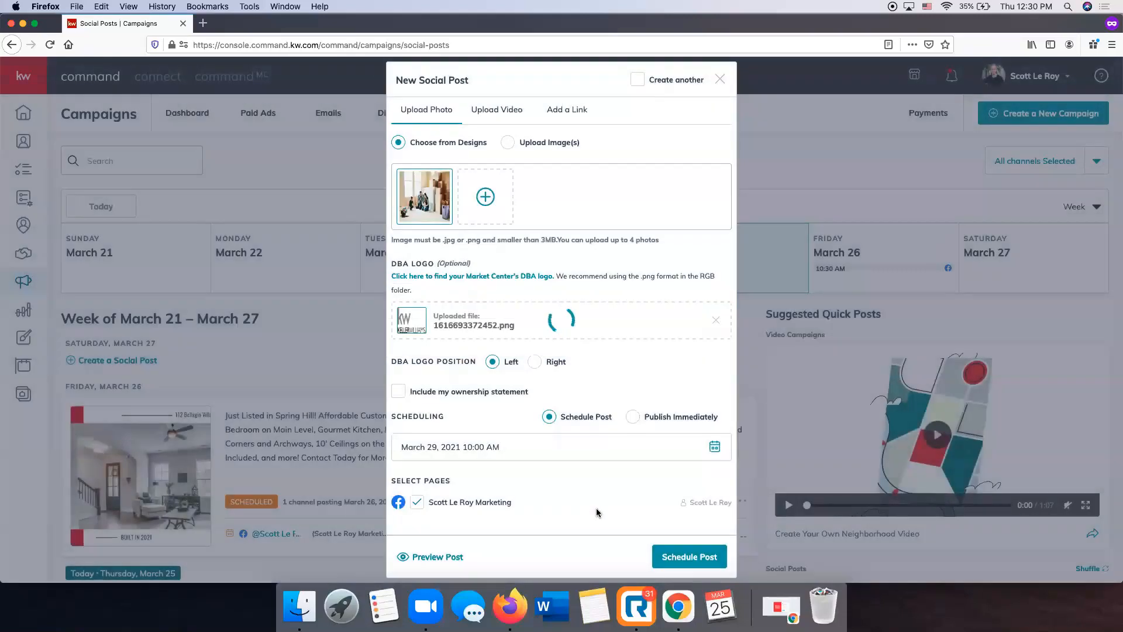
Review the scheduled Bad Joke Alert post on Monday, March 29, and delete it
{"action": "scroll", "coordinate": [483, 446], "scroll_direction": "down", "scroll_amount": 6}
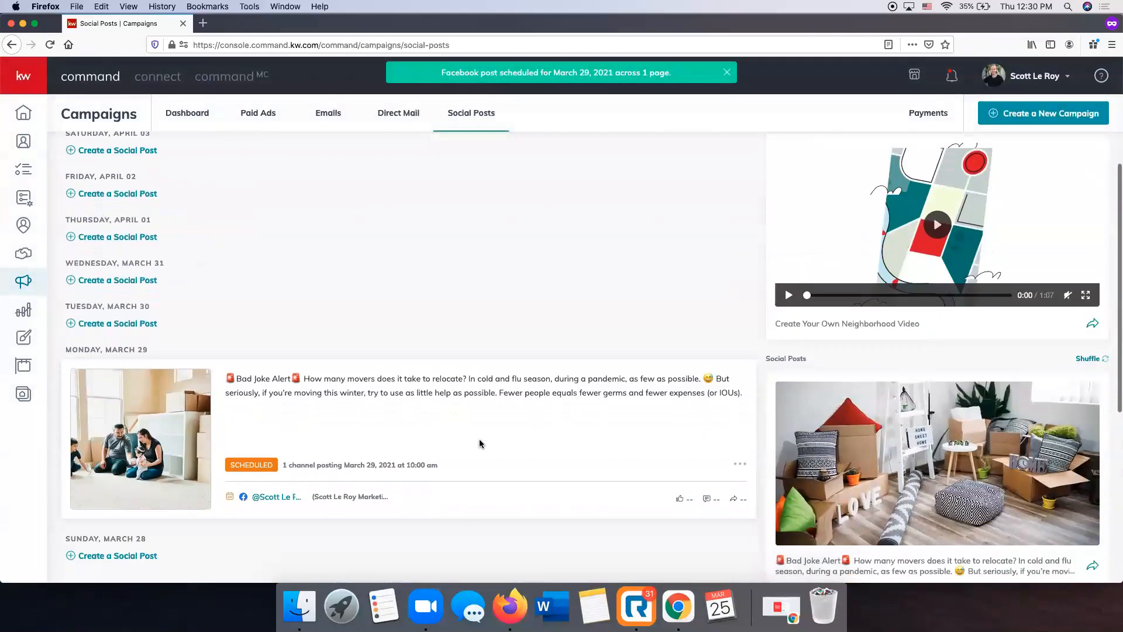
{"action": "scroll", "coordinate": [480, 443], "scroll_direction": "up", "scroll_amount": 7}
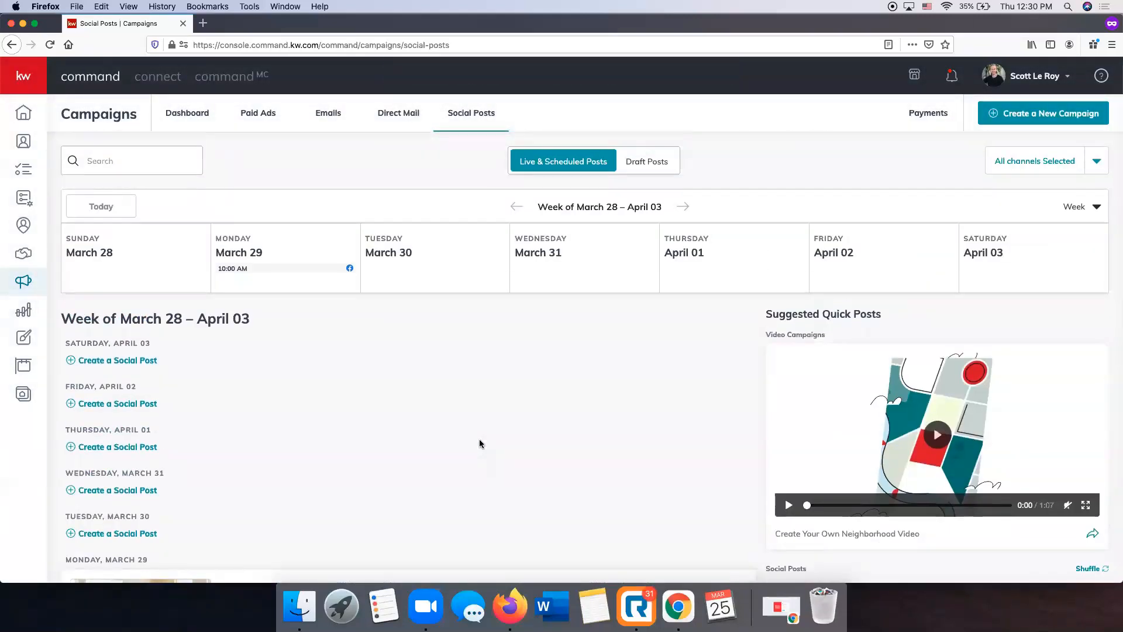
{"action": "scroll", "coordinate": [480, 443], "scroll_direction": "down", "scroll_amount": 5}
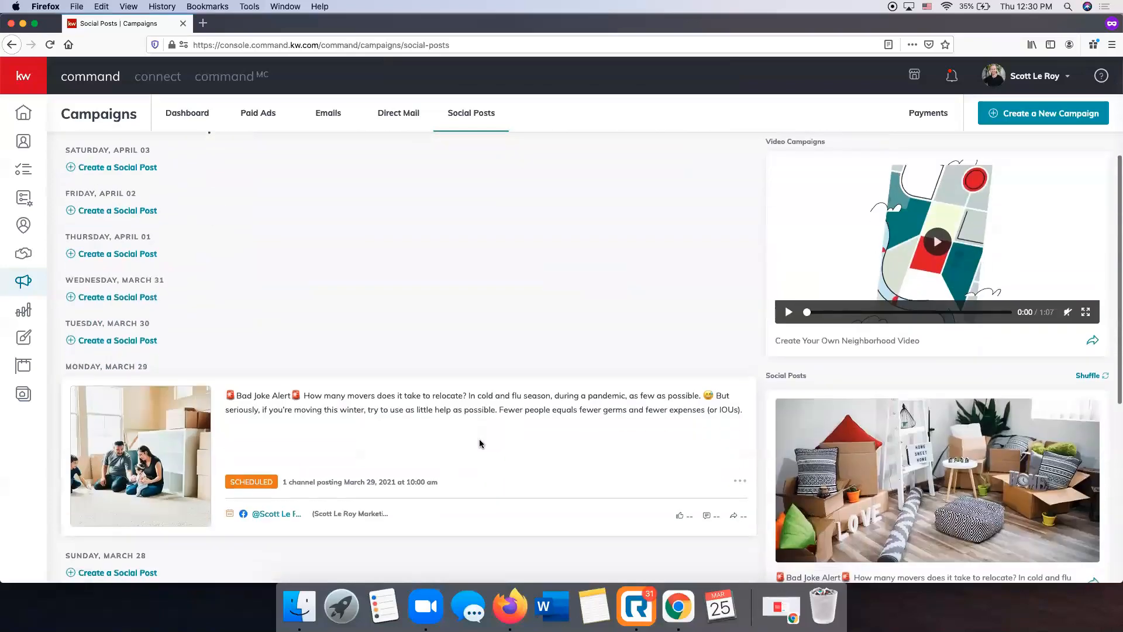
{"action": "scroll", "coordinate": [480, 443], "scroll_direction": "up", "scroll_amount": 5}
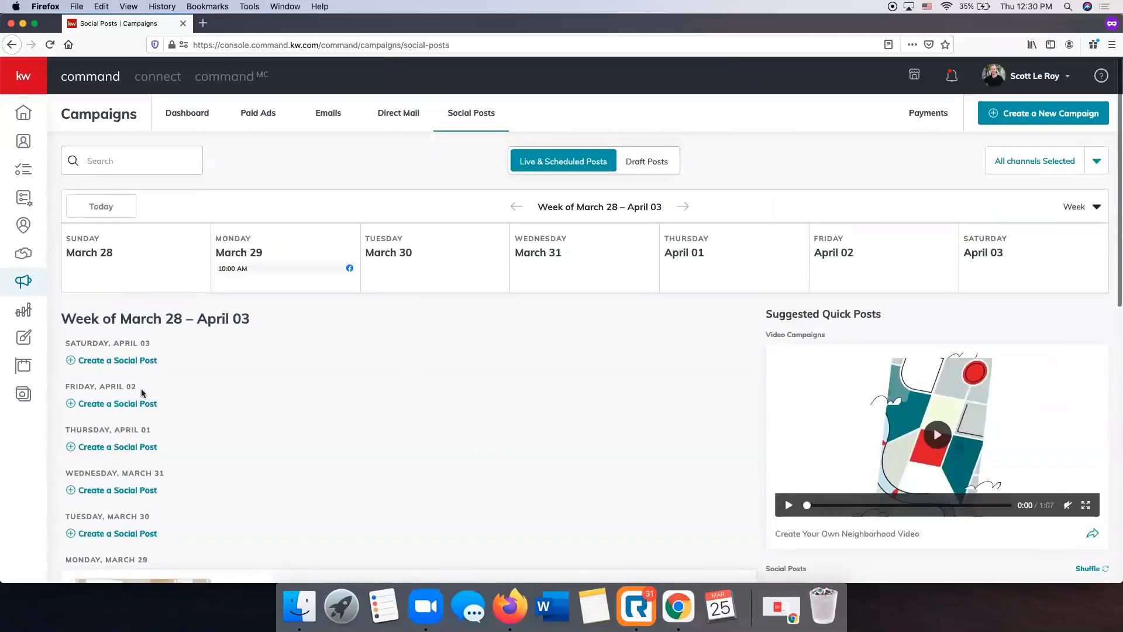
{"action": "scroll", "coordinate": [373, 375], "scroll_direction": "down", "scroll_amount": 6}
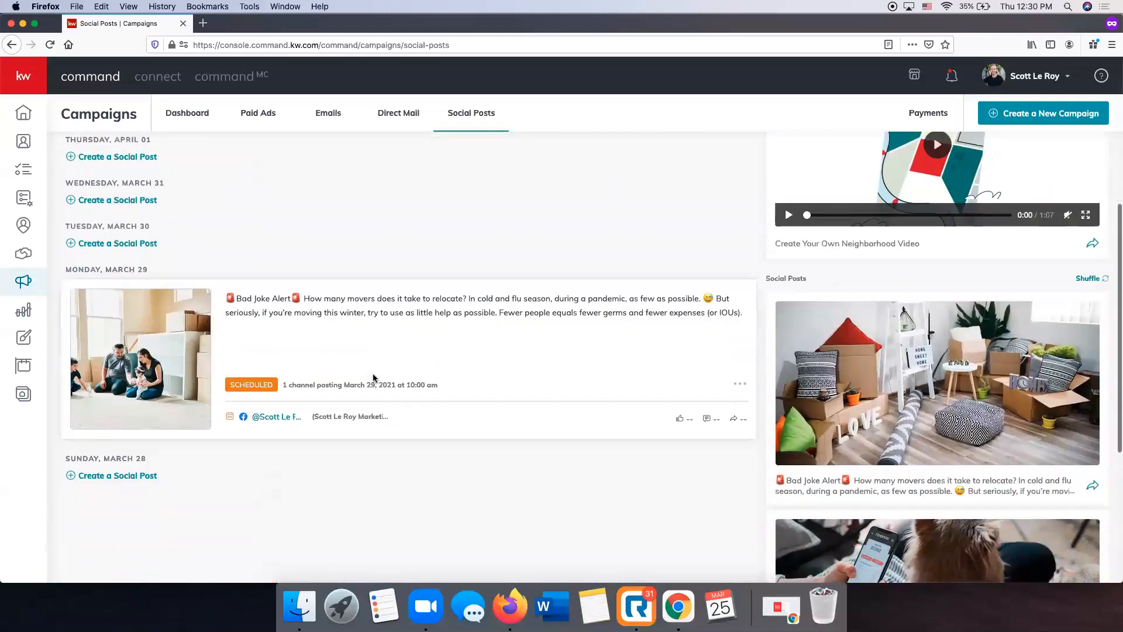
{"action": "scroll", "coordinate": [410, 392], "scroll_direction": "up", "scroll_amount": 2}
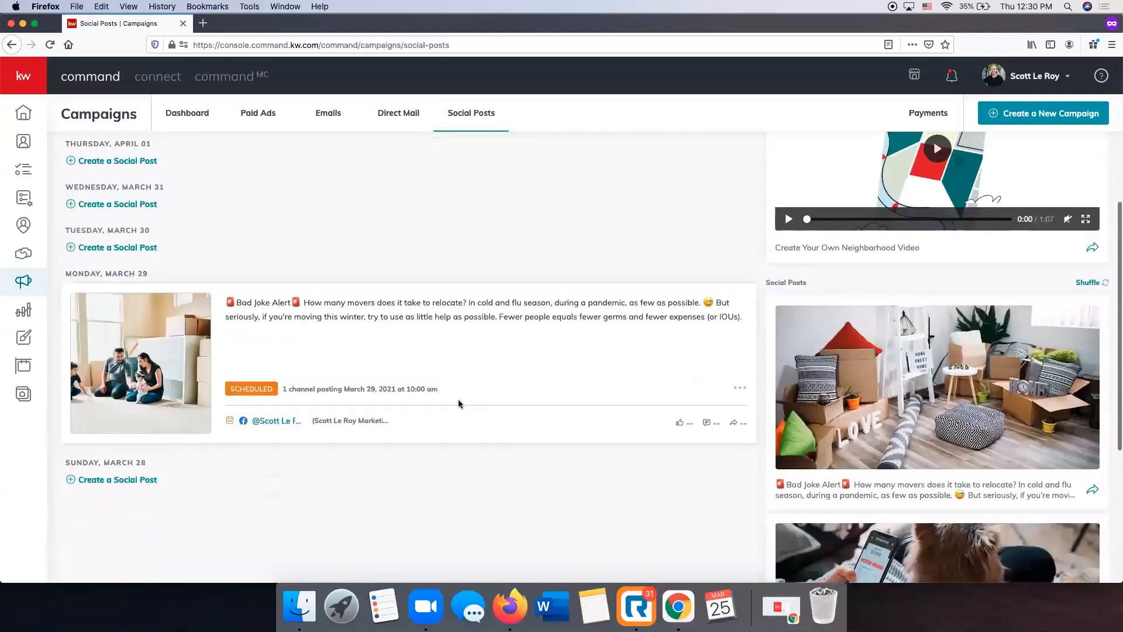
{"action": "left_click", "coordinate": [739, 387]}
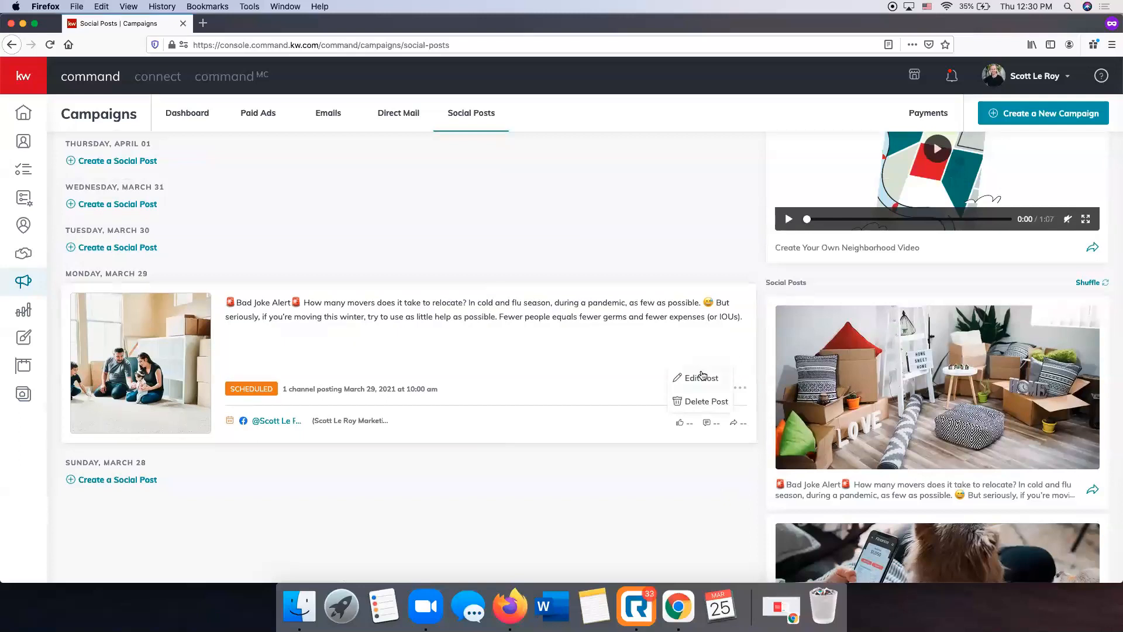
{"action": "left_click", "coordinate": [711, 402]}
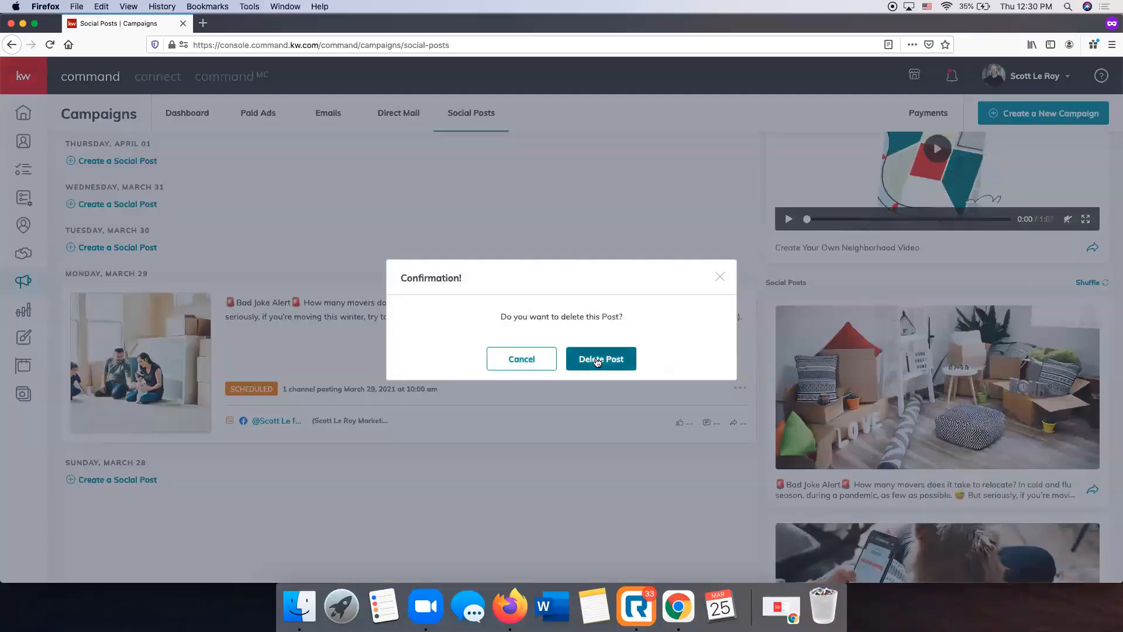
{"action": "left_click", "coordinate": [585, 358]}
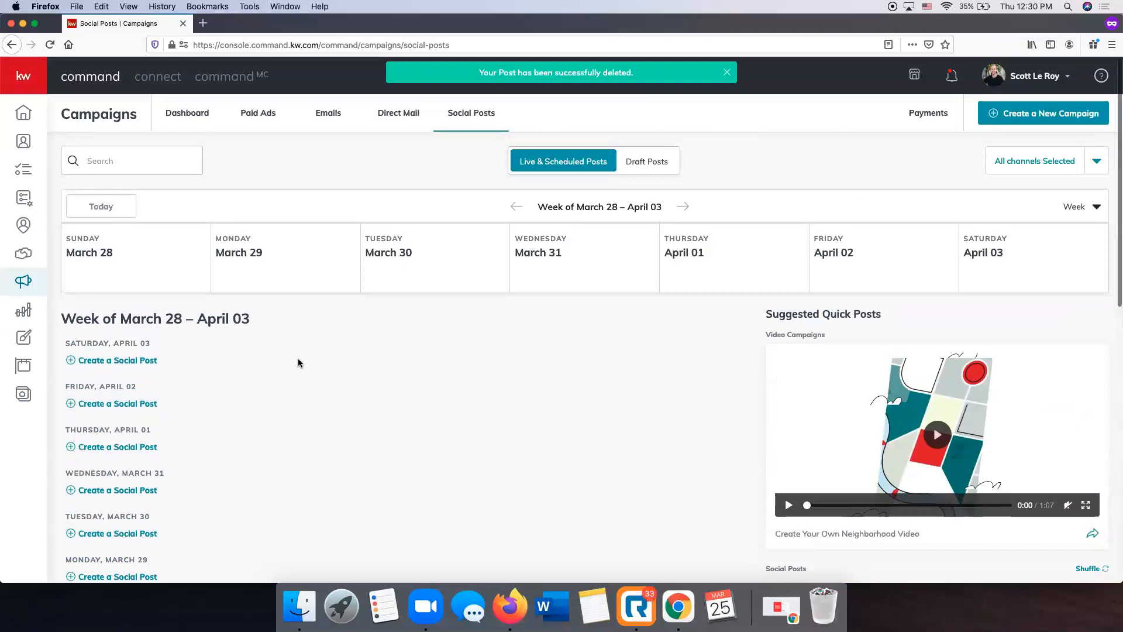
Return to the week of March 21 – March 27 and delete the Just Listed in Spring Hill post scheduled for Friday, March 26
{"action": "left_click", "coordinate": [516, 206]}
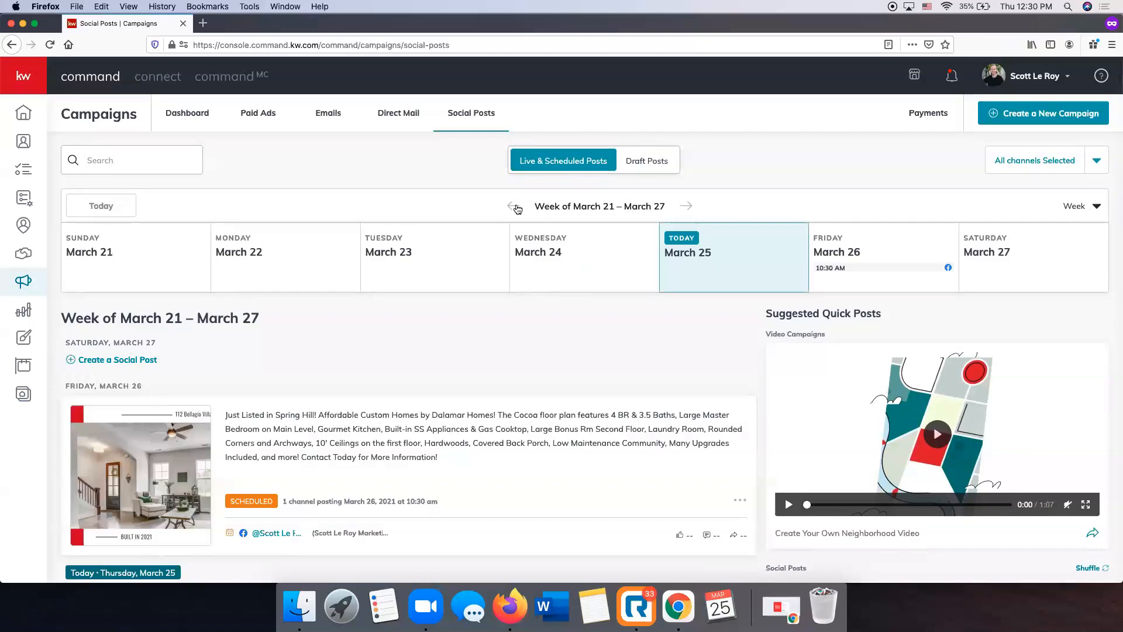
{"action": "scroll", "coordinate": [462, 320], "scroll_direction": "down", "scroll_amount": 2}
{"action": "scroll", "coordinate": [462, 320], "scroll_direction": "up", "scroll_amount": 3}
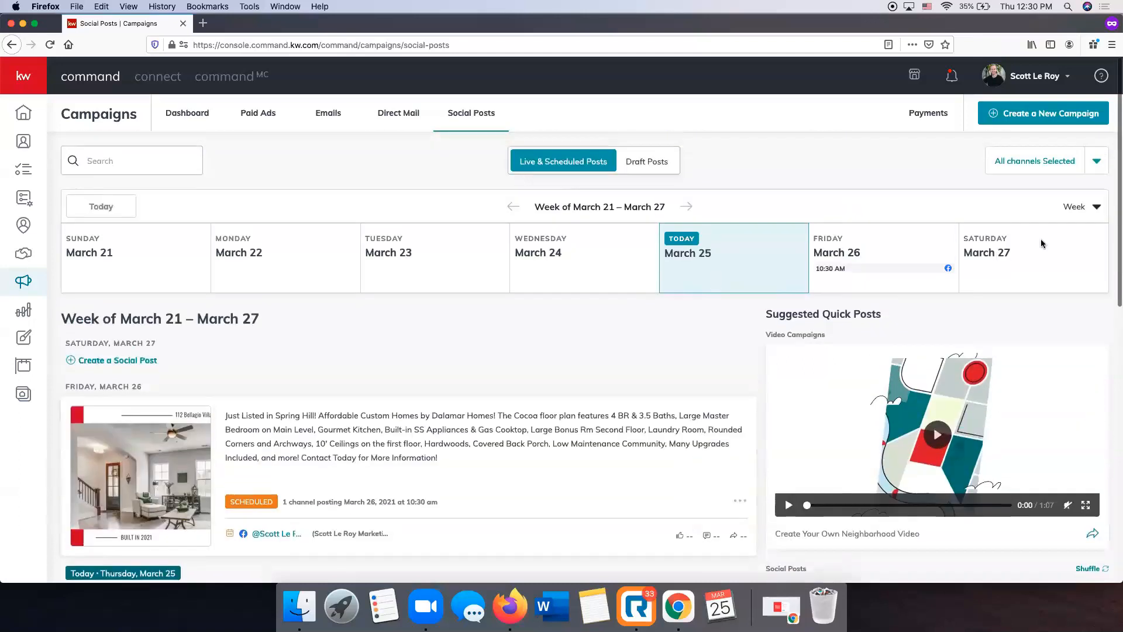
{"action": "left_click", "coordinate": [689, 206]}
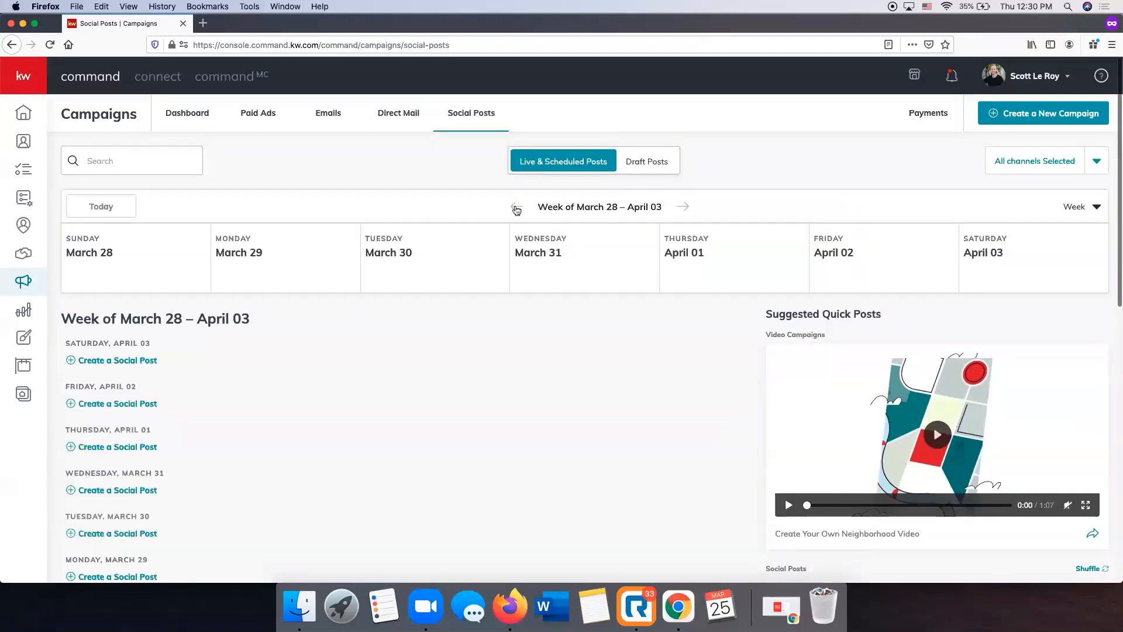
{"action": "left_click", "coordinate": [516, 207]}
{"action": "scroll", "coordinate": [637, 426], "scroll_direction": "down", "scroll_amount": 3}
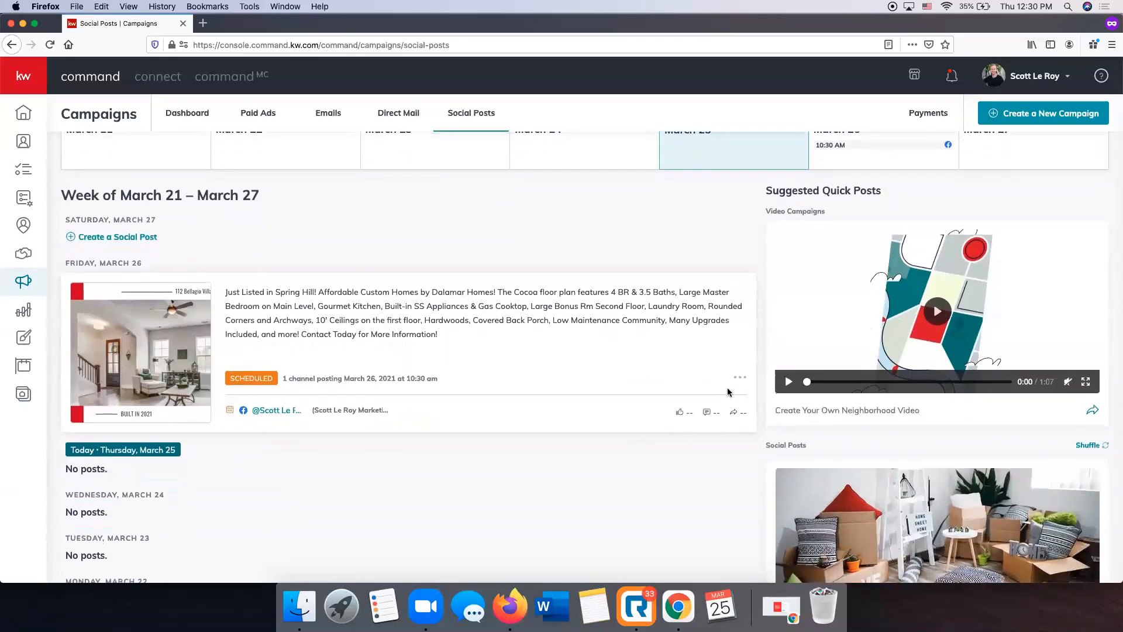
{"action": "left_click", "coordinate": [747, 380]}
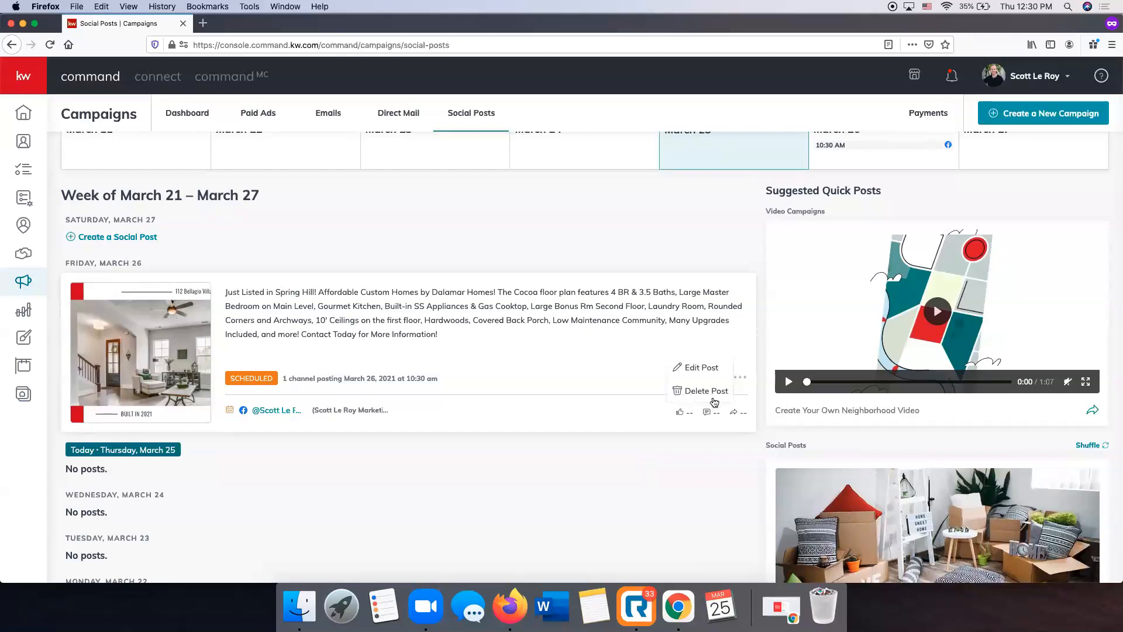
{"action": "left_click", "coordinate": [708, 392]}
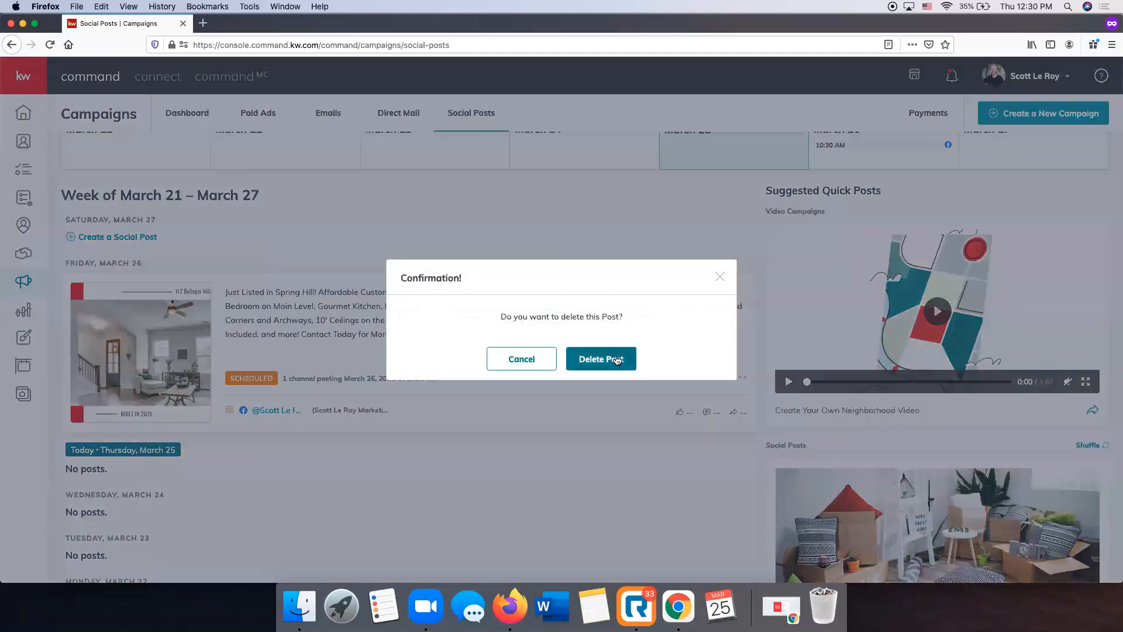
{"action": "left_click", "coordinate": [600, 359]}
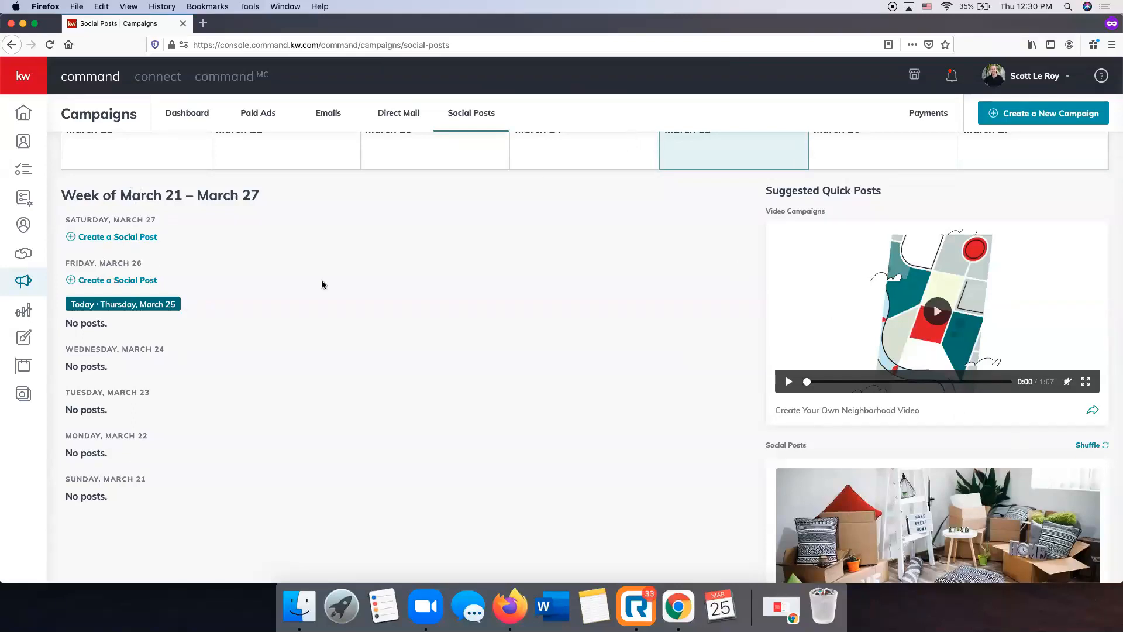
Look through the email campaigns in Emails and open Configure Lists
{"action": "scroll", "coordinate": [323, 284], "scroll_direction": "up", "scroll_amount": 3}
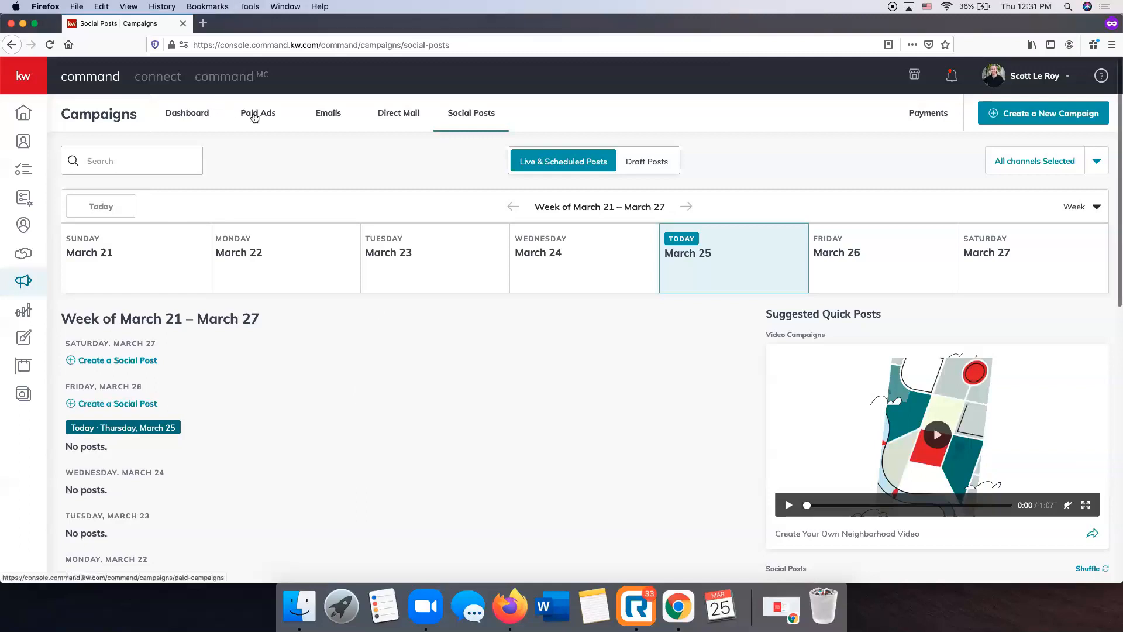
{"action": "scroll", "coordinate": [256, 118], "scroll_direction": "down", "scroll_amount": 1}
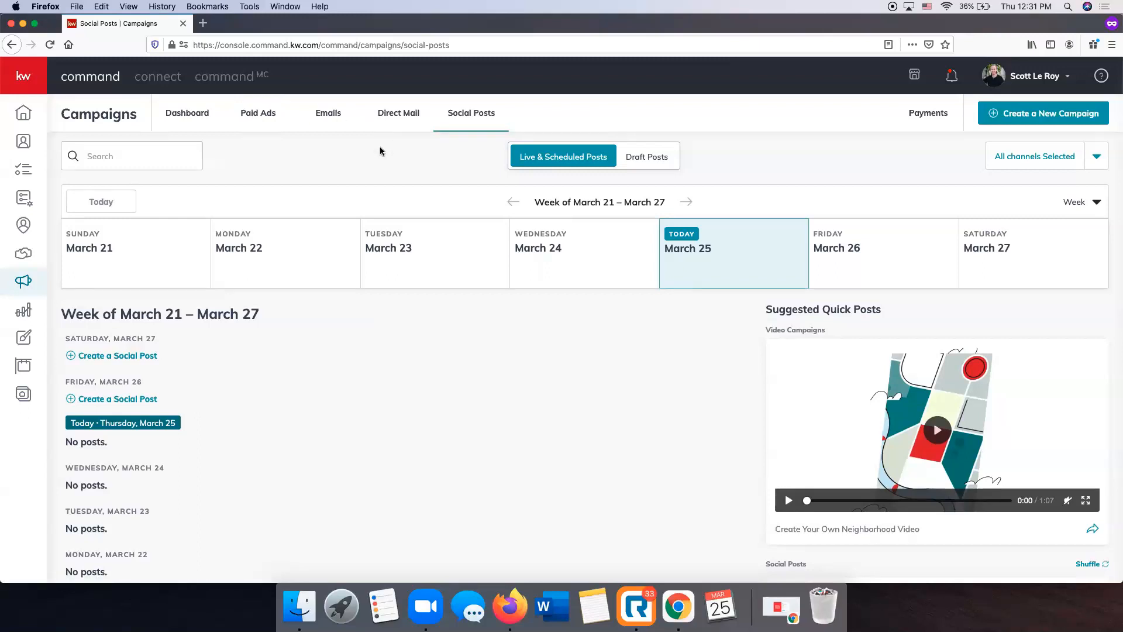
{"action": "left_click", "coordinate": [334, 118]}
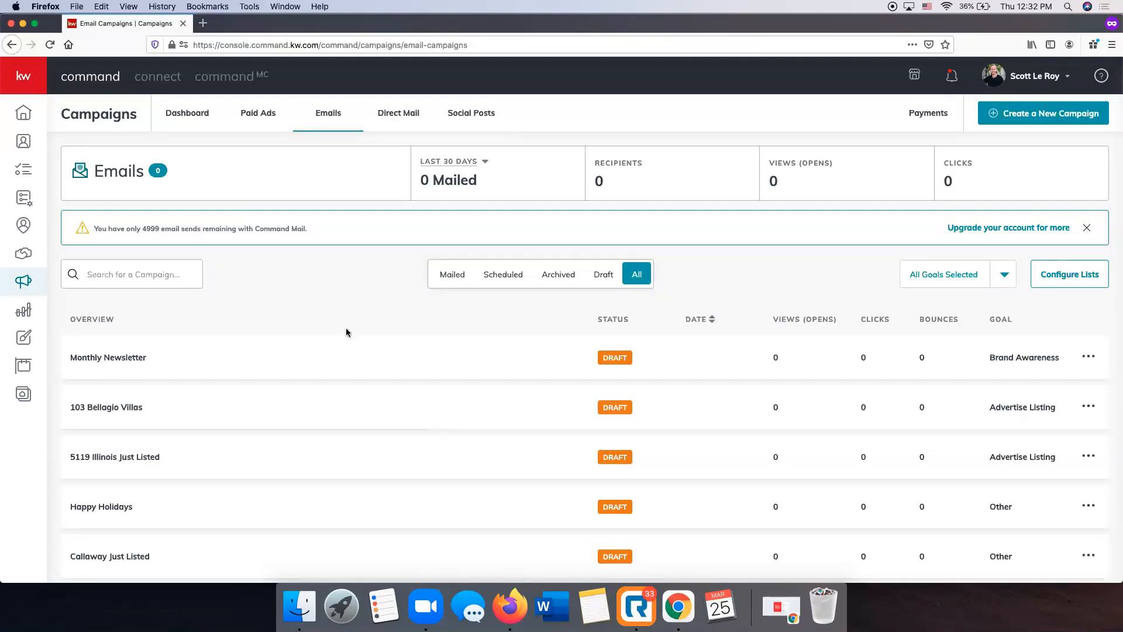
{"action": "scroll", "coordinate": [343, 327], "scroll_direction": "down", "scroll_amount": 3}
{"action": "scroll", "coordinate": [343, 327], "scroll_direction": "down", "scroll_amount": 8}
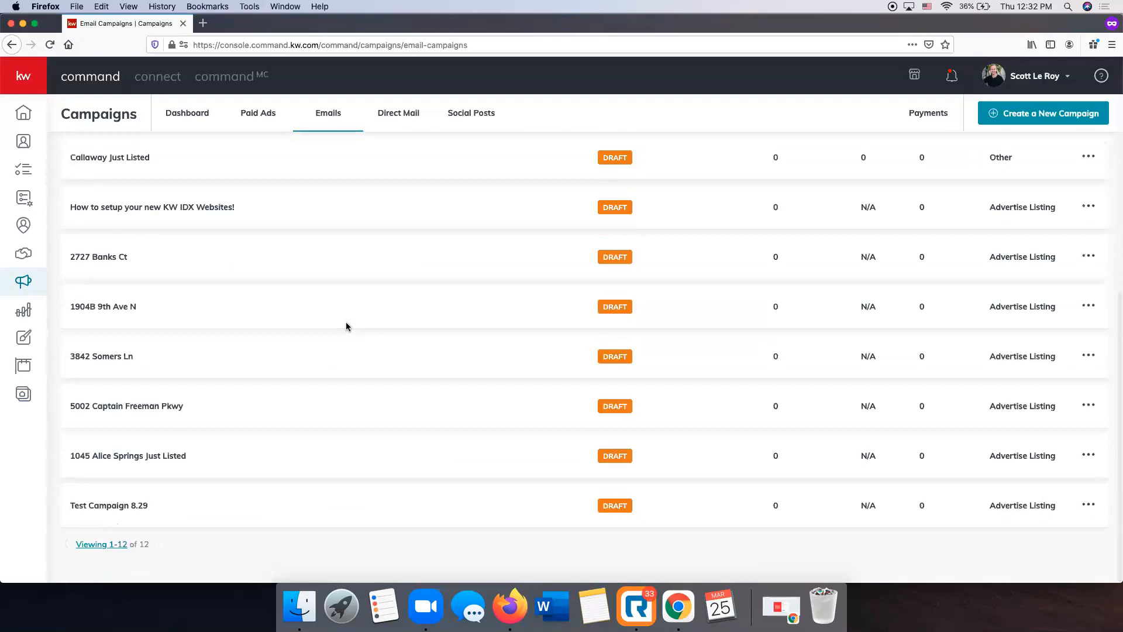
{"action": "scroll", "coordinate": [346, 326], "scroll_direction": "up", "scroll_amount": 3}
{"action": "scroll", "coordinate": [346, 326], "scroll_direction": "up", "scroll_amount": 9}
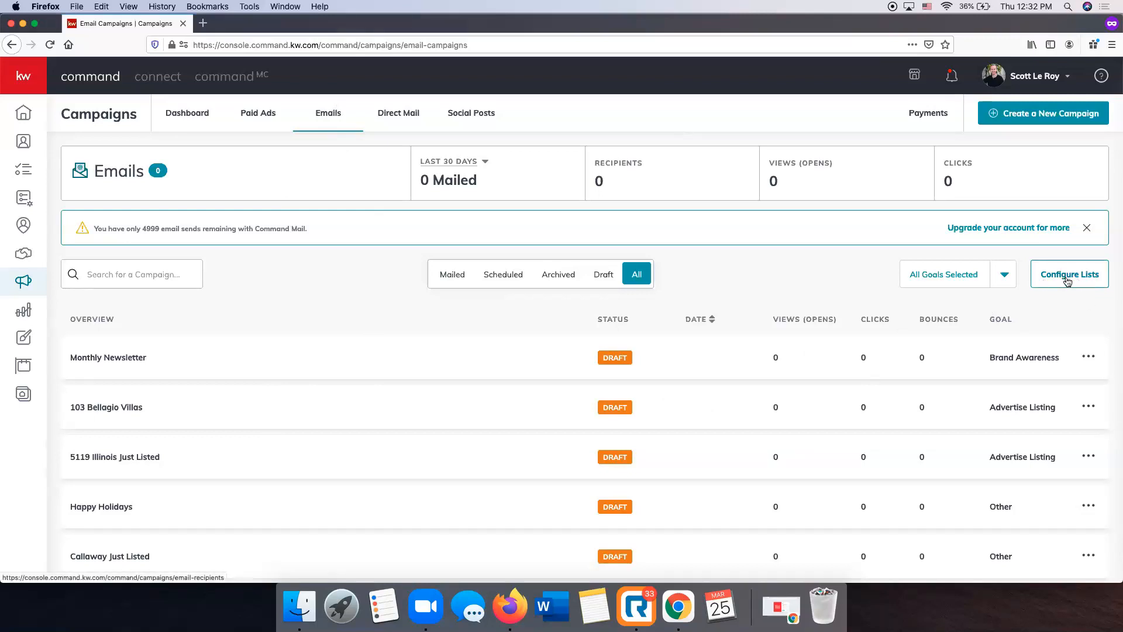
{"action": "left_click", "coordinate": [1067, 280]}
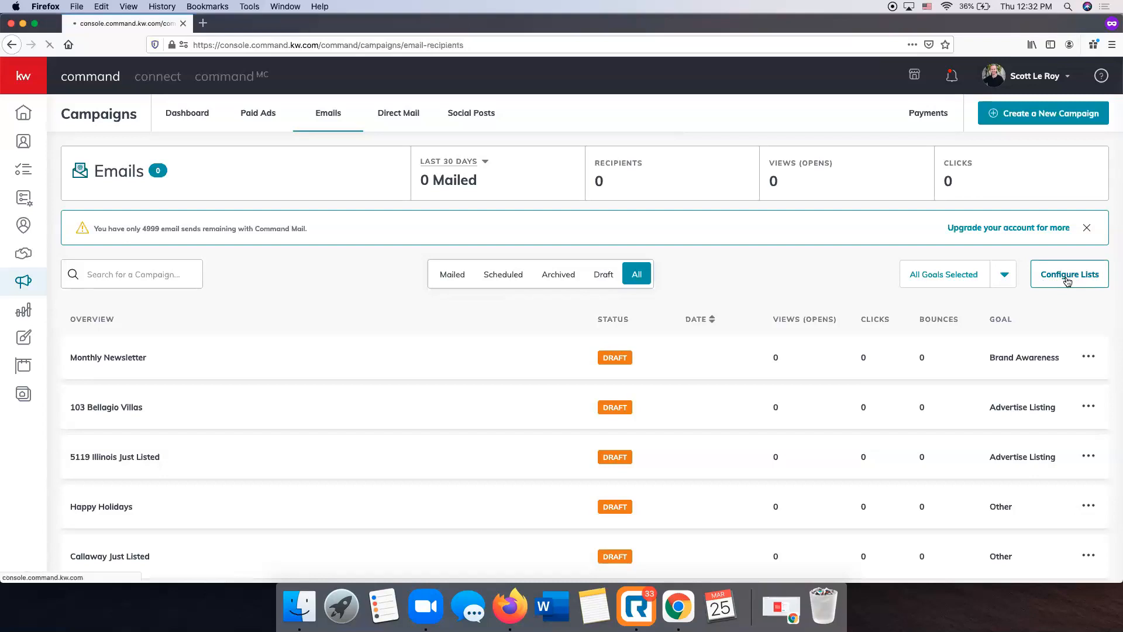
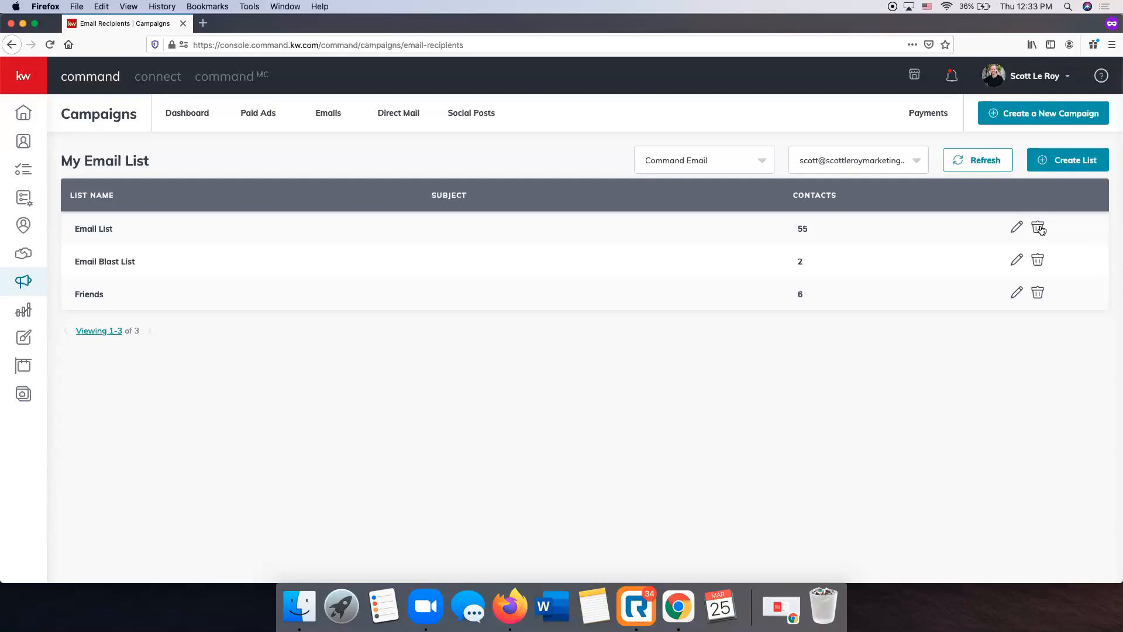
Start a new email list named Test Email List and check the criteria available for searching contacts
{"action": "left_click", "coordinate": [1071, 168]}
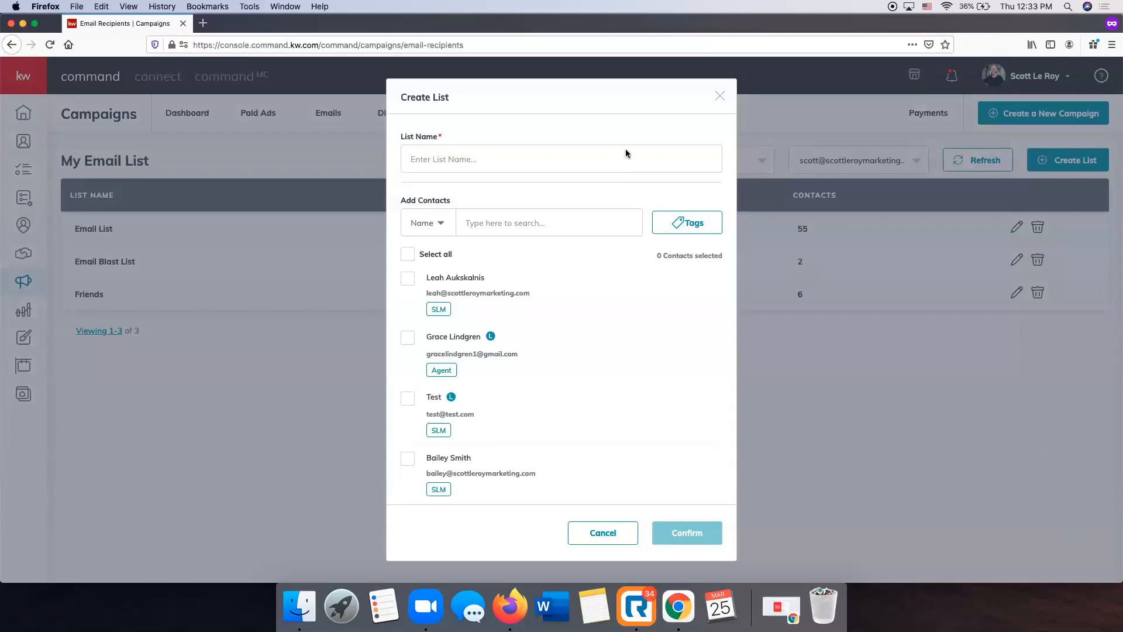
{"action": "left_click", "coordinate": [873, 377]}
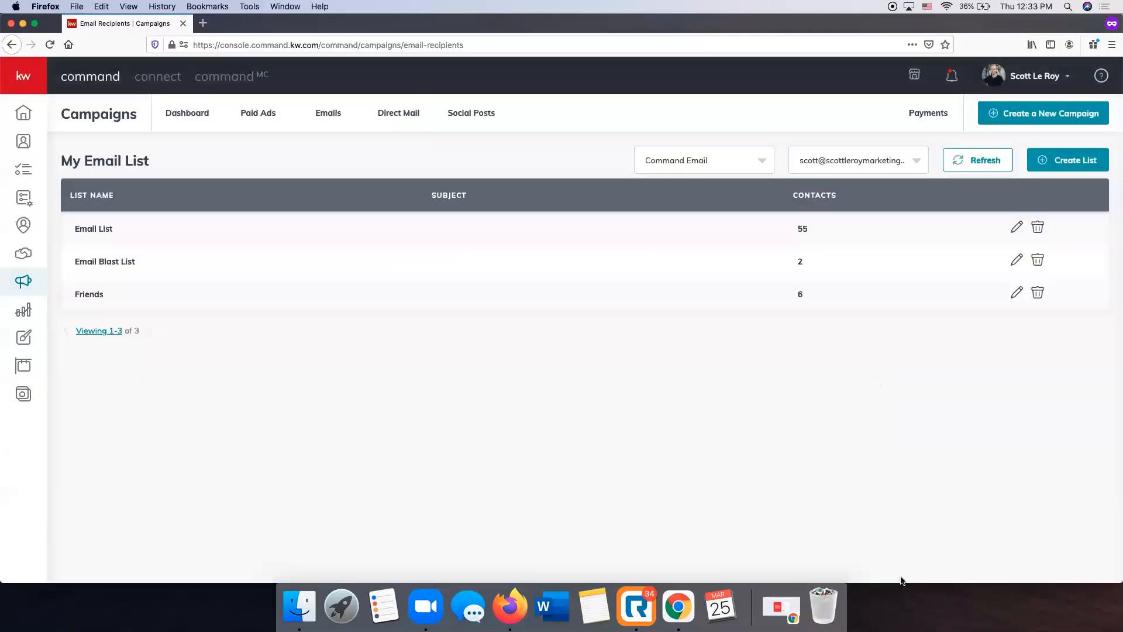
{"action": "left_click", "coordinate": [1079, 159]}
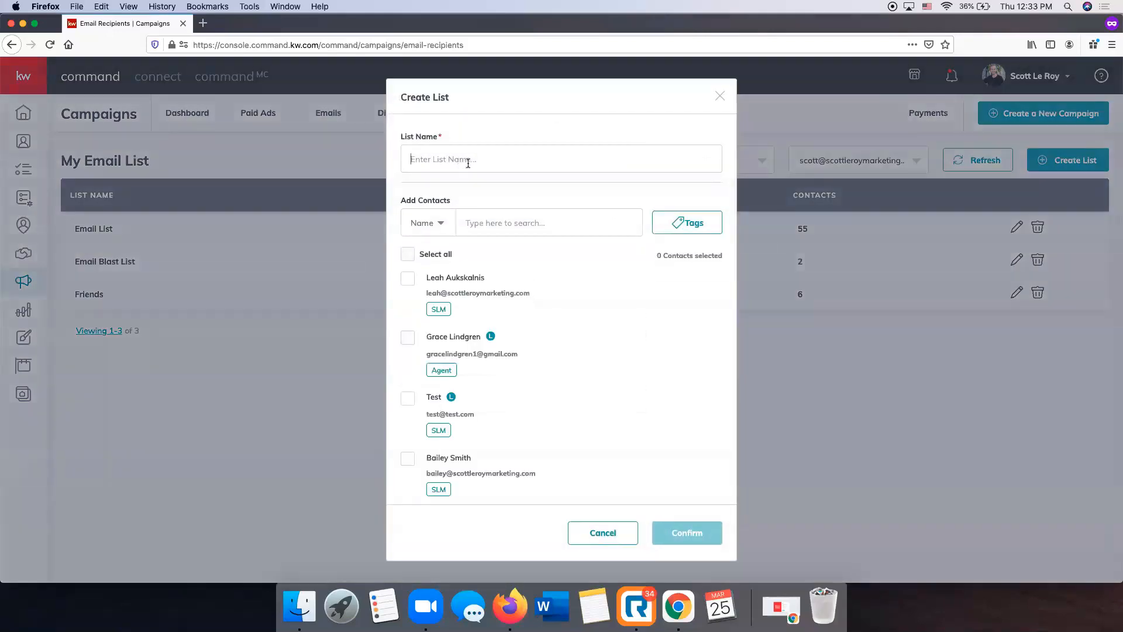
{"action": "type", "text": "Test Email List"}
{"action": "scroll", "coordinate": [528, 320], "scroll_direction": "down", "scroll_amount": 10}
{"action": "scroll", "coordinate": [528, 321], "scroll_direction": "up", "scroll_amount": 10}
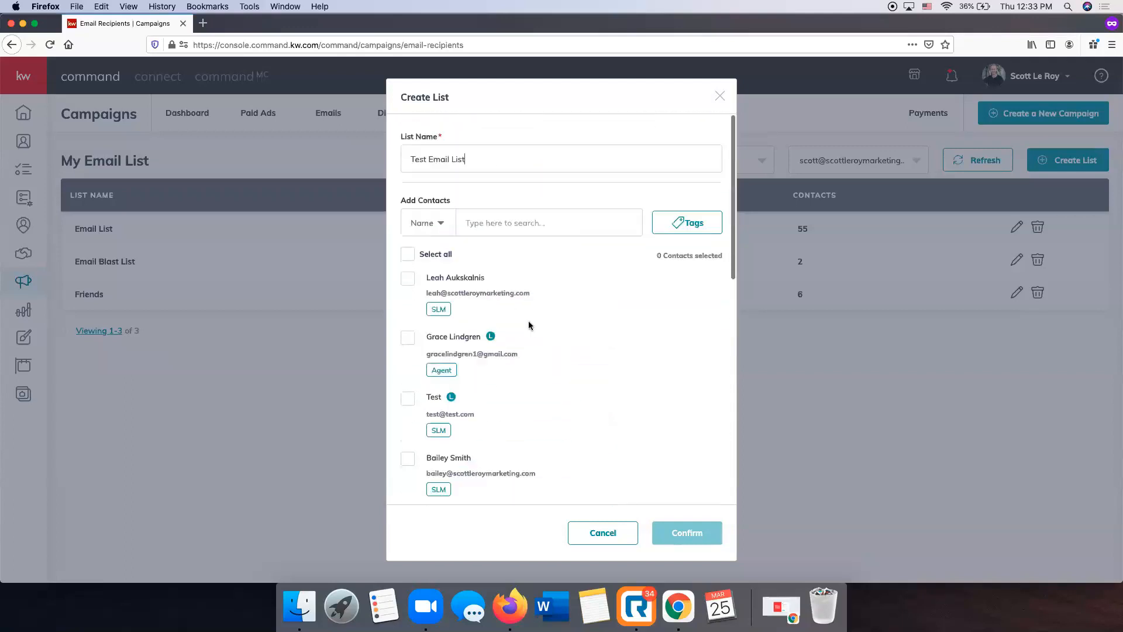
{"action": "left_click", "coordinate": [410, 227]}
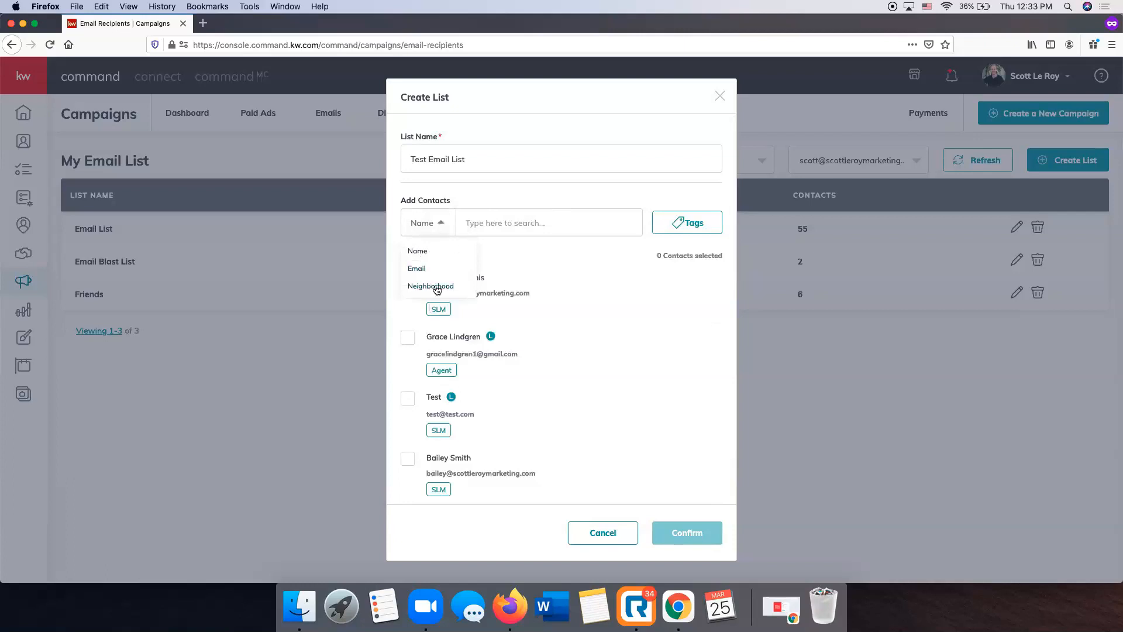
{"action": "left_click", "coordinate": [505, 202]}
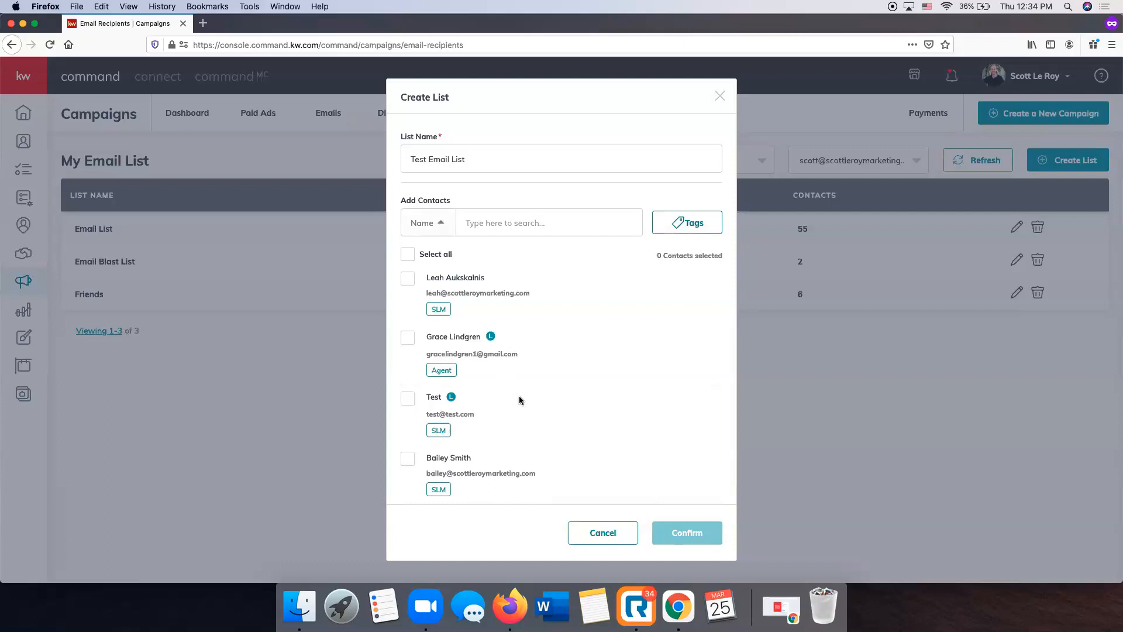
Load further contact tags and filter the new list's contacts by the slm tag
{"action": "left_click", "coordinate": [698, 225]}
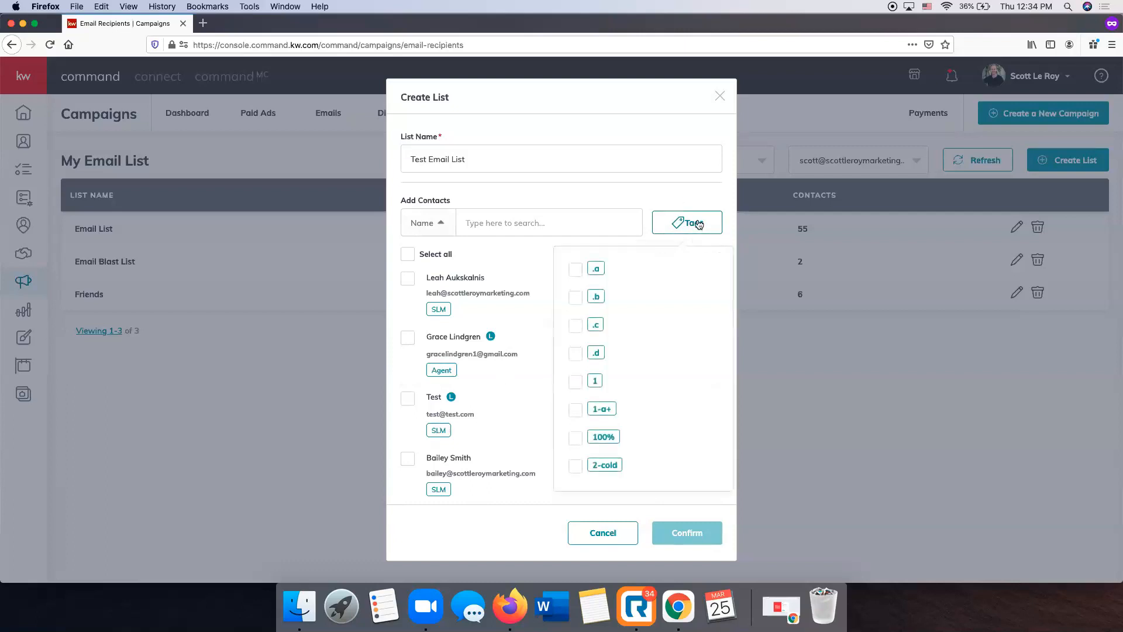
{"action": "scroll", "coordinate": [626, 344], "scroll_direction": "down", "scroll_amount": 3}
{"action": "scroll", "coordinate": [630, 342], "scroll_direction": "down", "scroll_amount": 10}
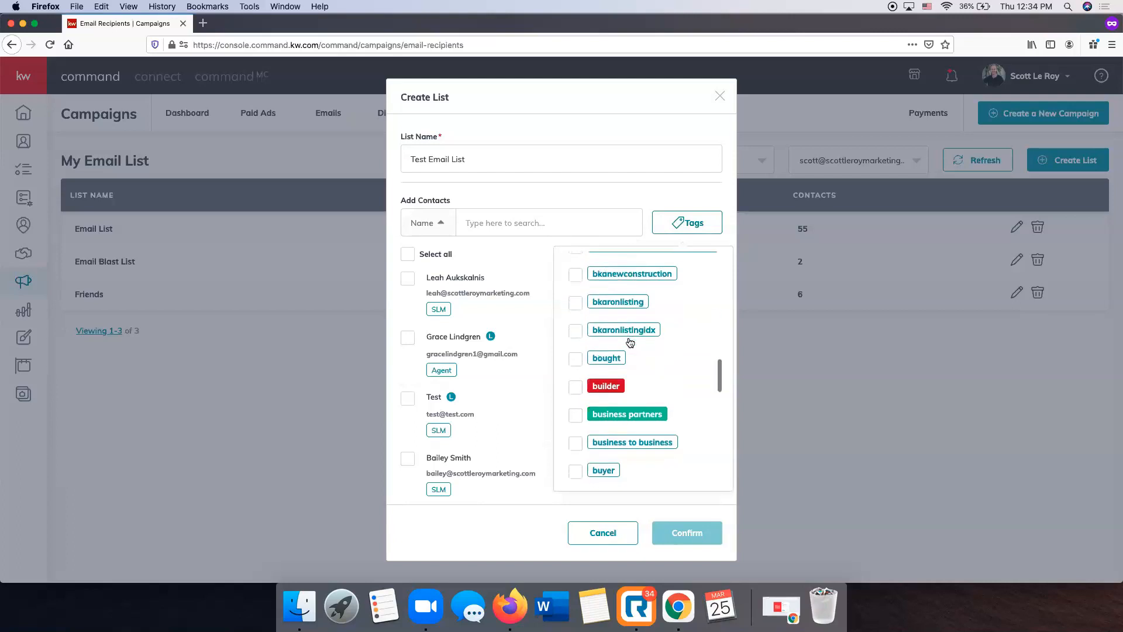
{"action": "left_click", "coordinate": [644, 474]}
{"action": "scroll", "coordinate": [645, 350], "scroll_direction": "down", "scroll_amount": 10}
{"action": "scroll", "coordinate": [645, 350], "scroll_direction": "down", "scroll_amount": 5}
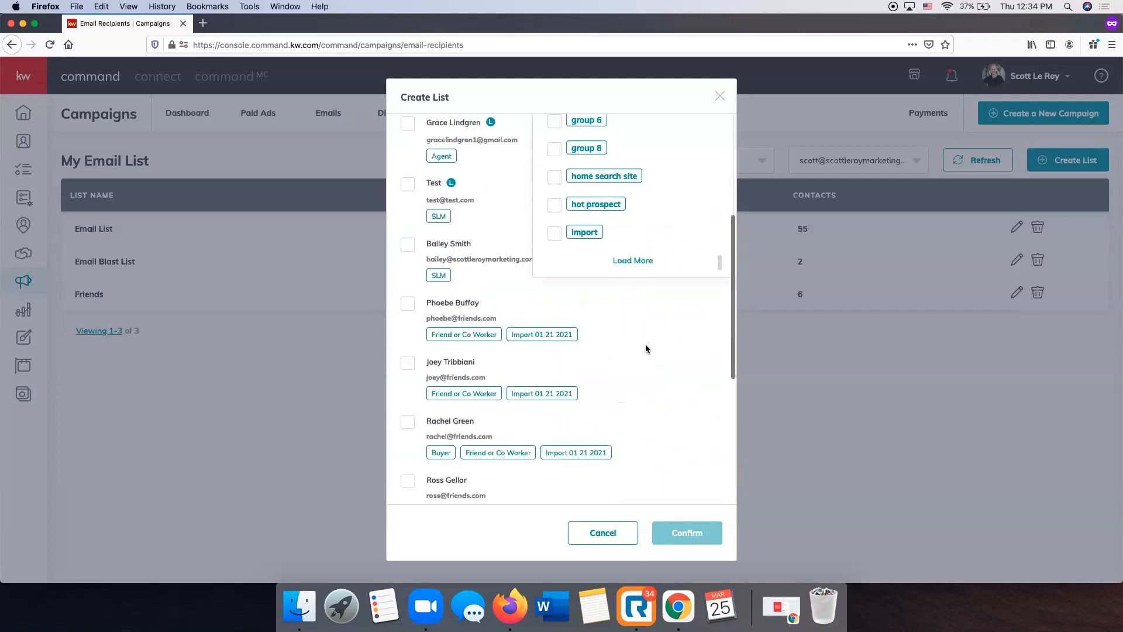
{"action": "scroll", "coordinate": [646, 349], "scroll_direction": "up", "scroll_amount": 5}
{"action": "left_click", "coordinate": [641, 476]}
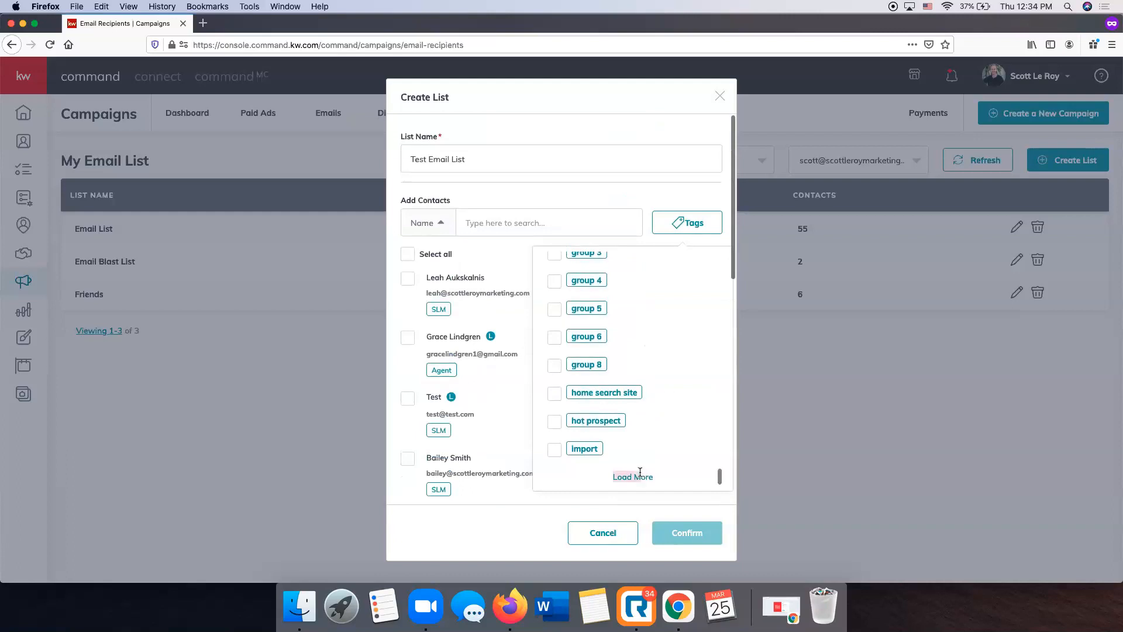
{"action": "scroll", "coordinate": [609, 317], "scroll_direction": "down", "scroll_amount": 5}
{"action": "scroll", "coordinate": [610, 317], "scroll_direction": "down", "scroll_amount": 10}
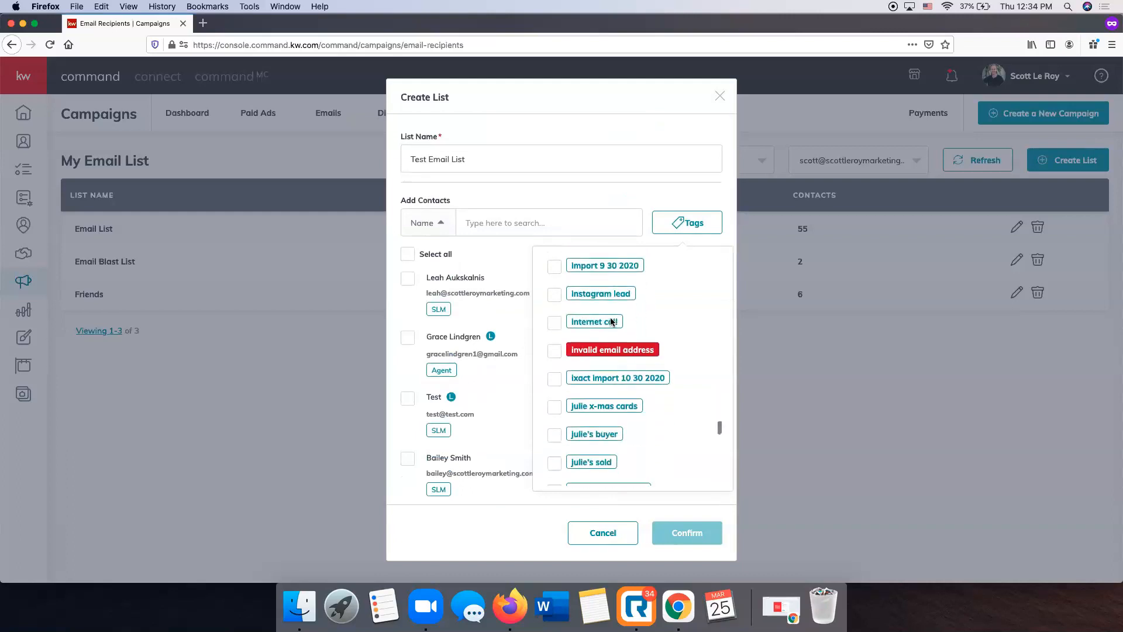
{"action": "scroll", "coordinate": [611, 322], "scroll_direction": "down", "scroll_amount": 10}
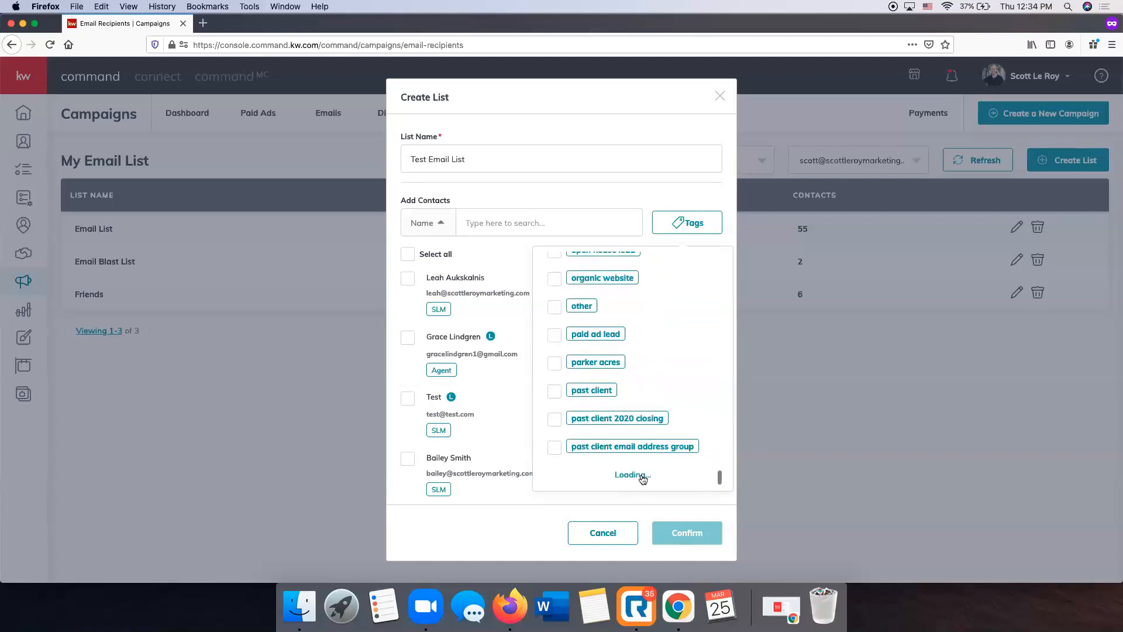
{"action": "left_click", "coordinate": [640, 474]}
{"action": "scroll", "coordinate": [630, 373], "scroll_direction": "down", "scroll_amount": 8}
{"action": "scroll", "coordinate": [632, 379], "scroll_direction": "down", "scroll_amount": 8}
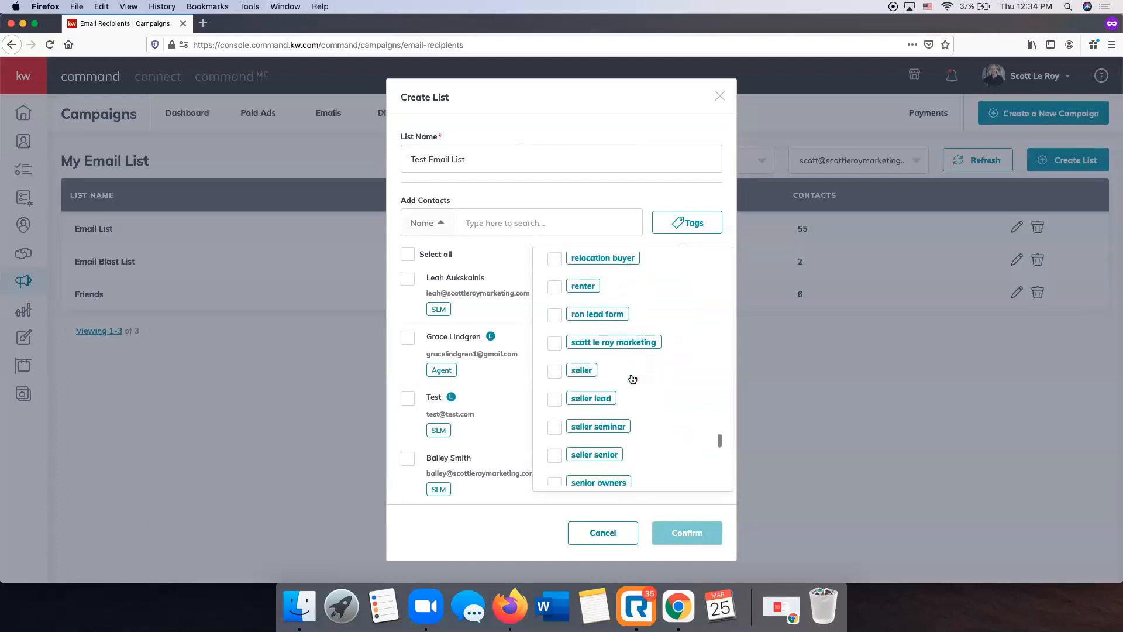
{"action": "left_click", "coordinate": [553, 381]}
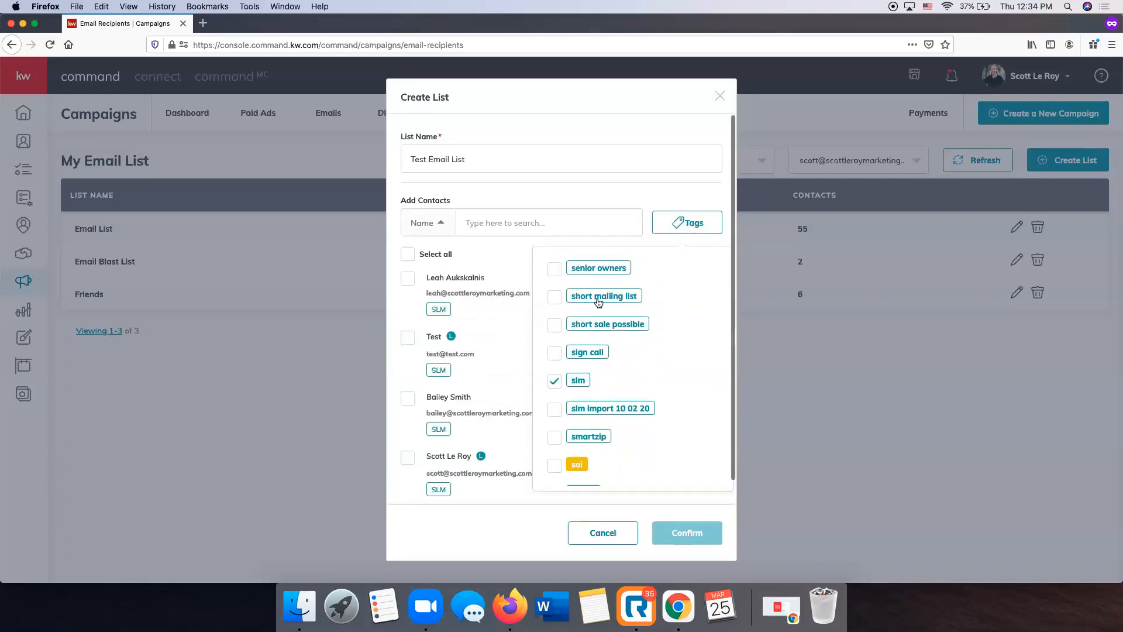
{"action": "left_click", "coordinate": [685, 190]}
{"action": "scroll", "coordinate": [554, 411], "scroll_direction": "down", "scroll_amount": 1}
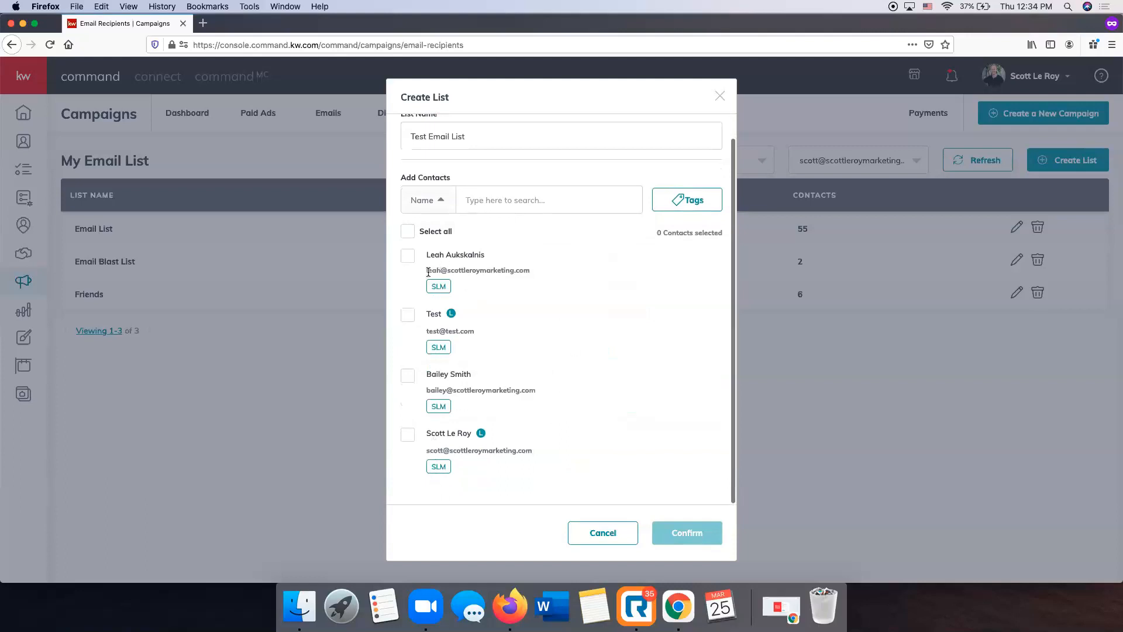
Rename the list being created as SLM Email List
{"action": "scroll", "coordinate": [459, 167], "scroll_direction": "up", "scroll_amount": 1}
{"action": "left_click", "coordinate": [462, 158]}
{"action": "key", "text": "super+a"}
{"action": "type", "text": "SLM Email List"}
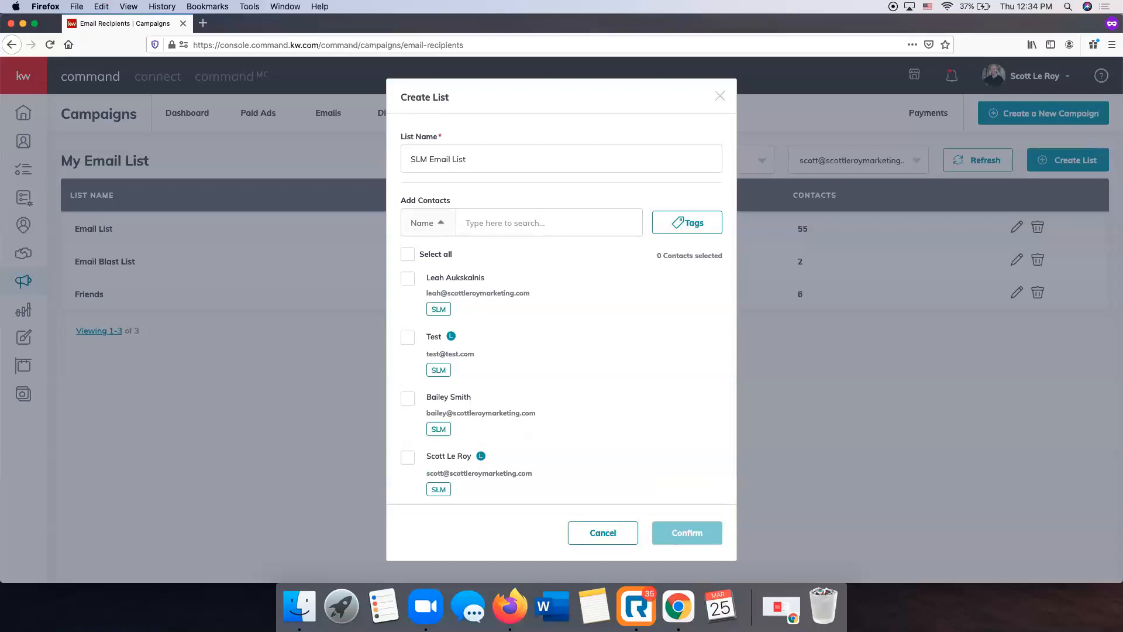
Add all the filtered contacts to SLM Email List, confirm its creation, and reopen it briefly to review its members
{"action": "left_click", "coordinate": [408, 254]}
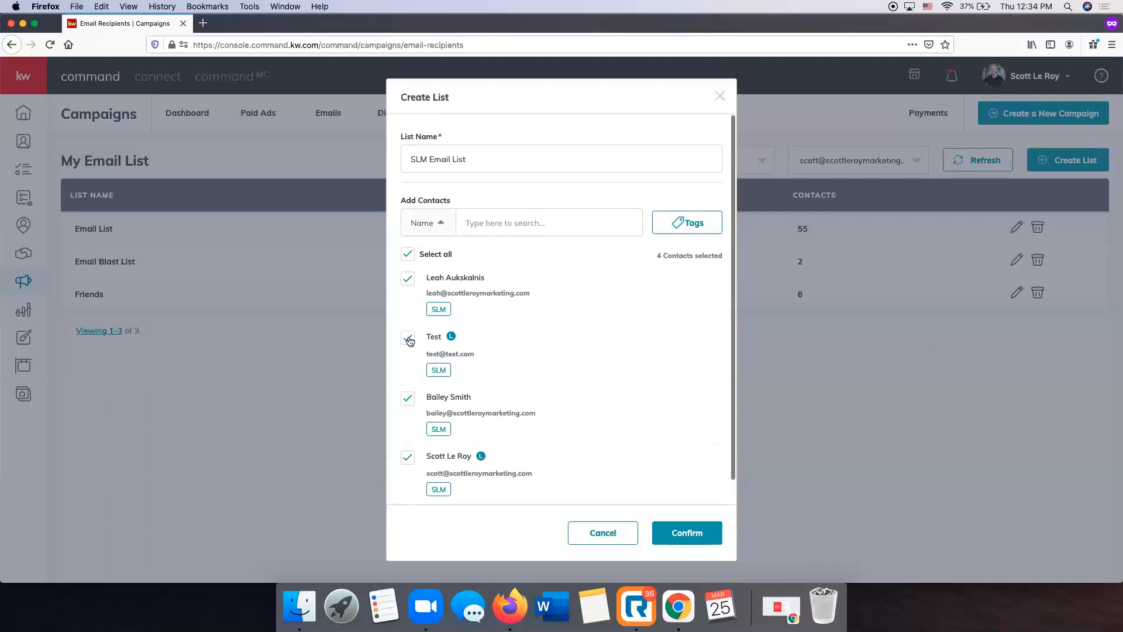
{"action": "left_click", "coordinate": [690, 540]}
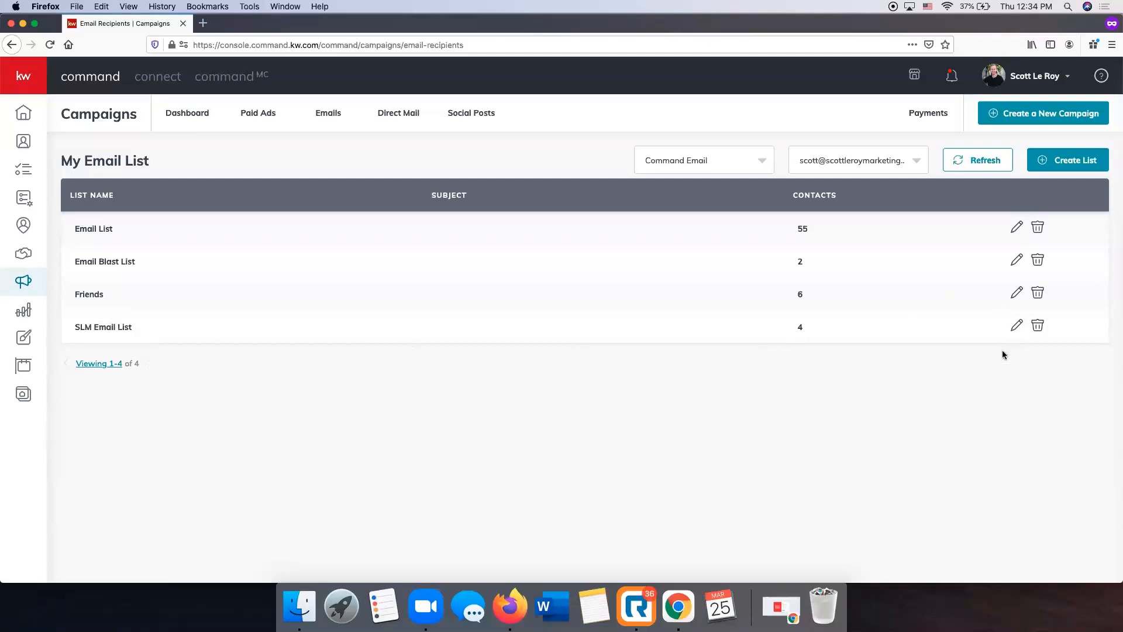
{"action": "left_click", "coordinate": [1016, 325]}
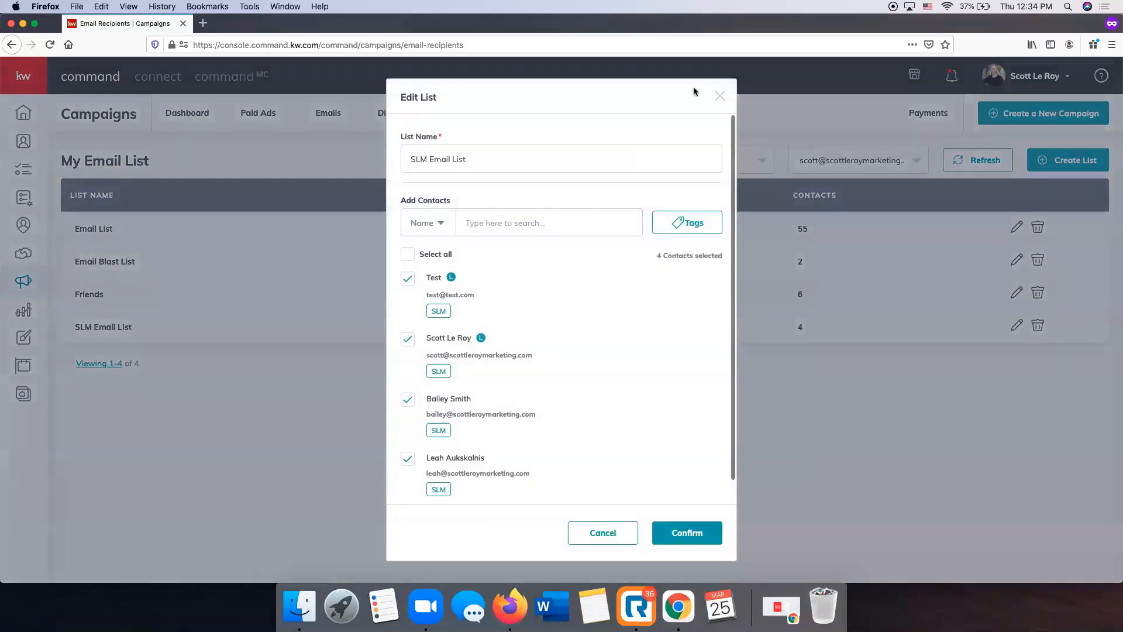
{"action": "left_click", "coordinate": [719, 95]}
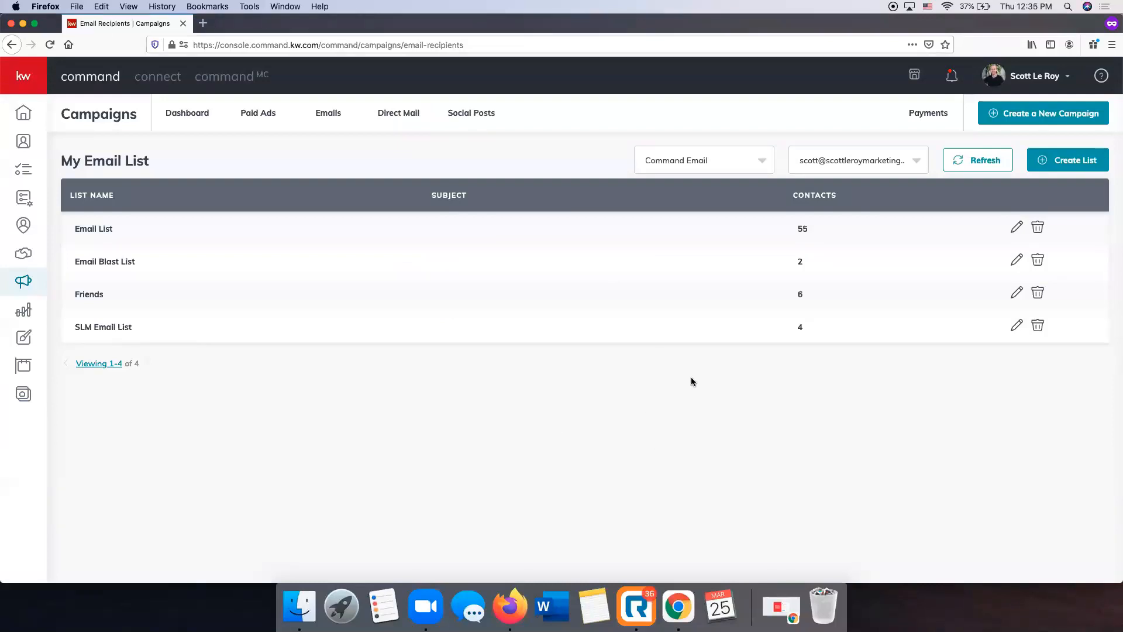
Set up a new email campaign named Bellagio Villas Just Listed with the Advertise Listing goal, run through Command Email
{"action": "left_click", "coordinate": [1051, 117]}
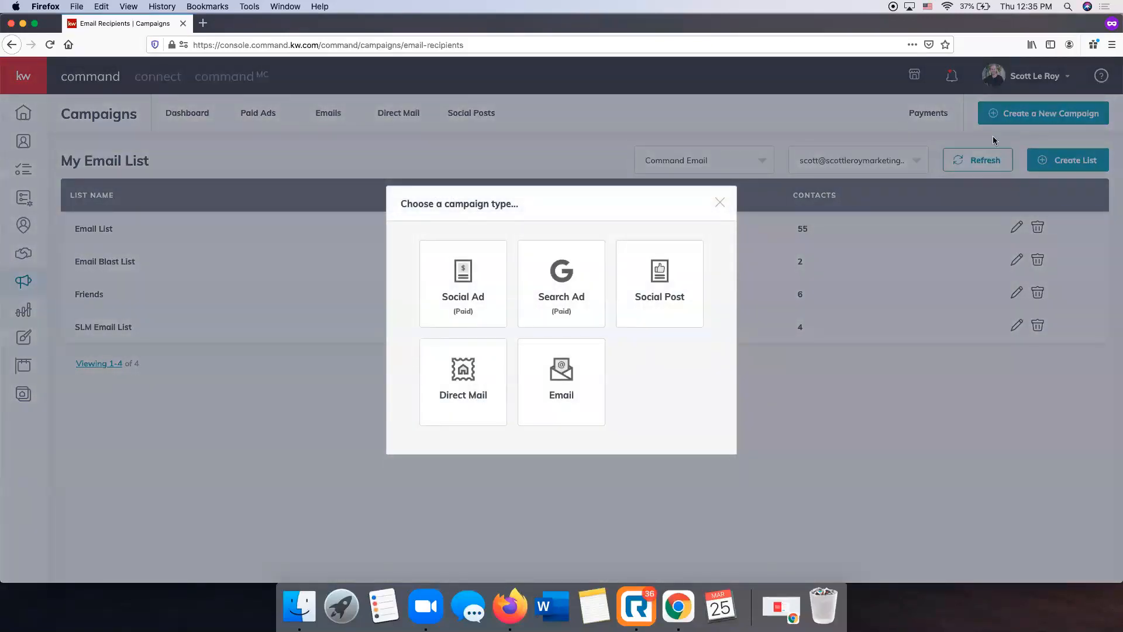
{"action": "left_click", "coordinate": [550, 381]}
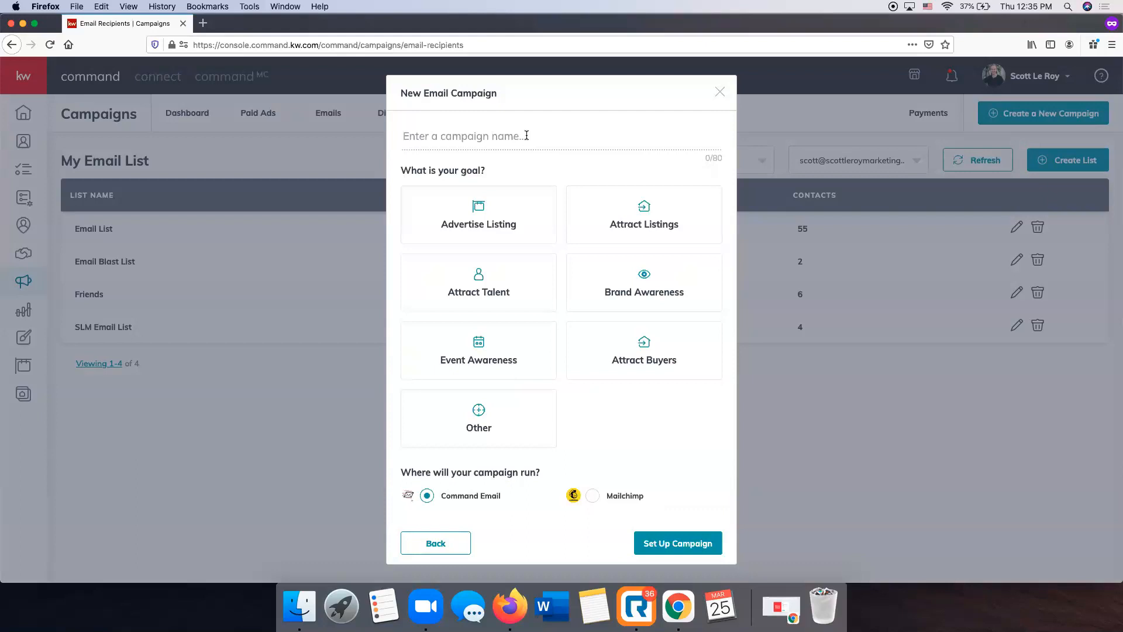
{"action": "type", "text": "Bella"}
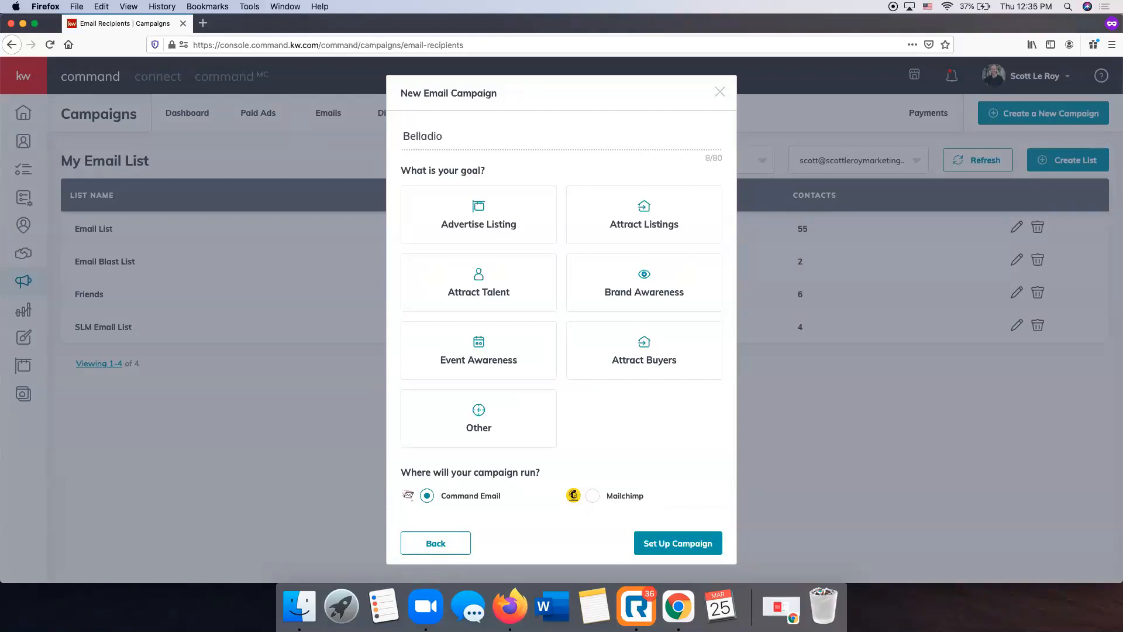
{"action": "type", "text": "gio Villas Just Listed"}
{"action": "left_click", "coordinate": [500, 227]}
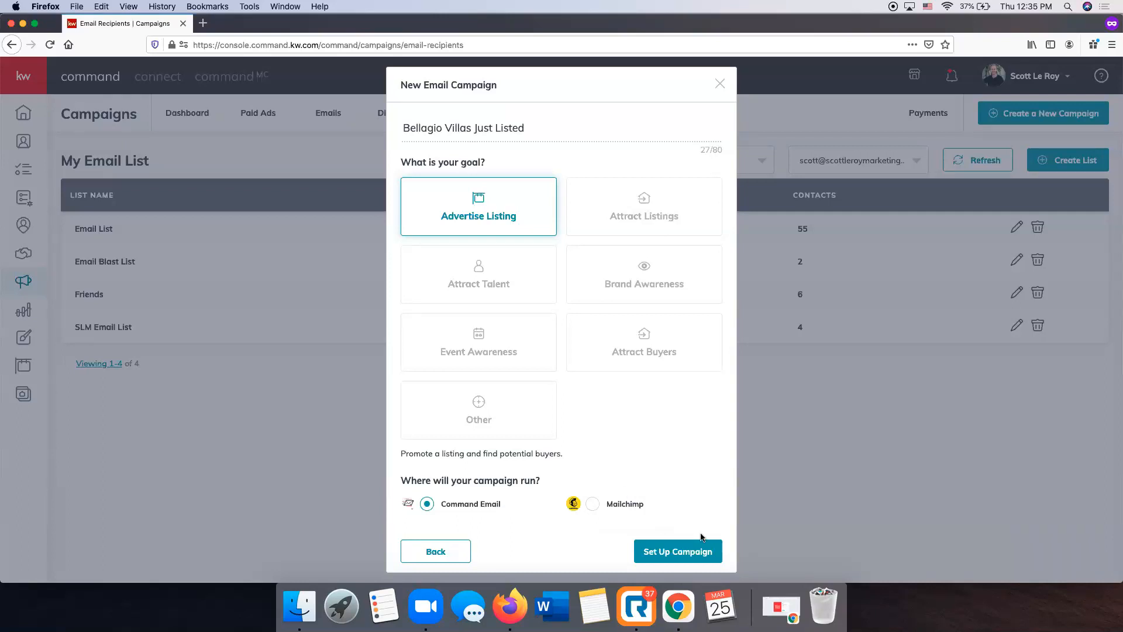
{"action": "left_click", "coordinate": [710, 552]}
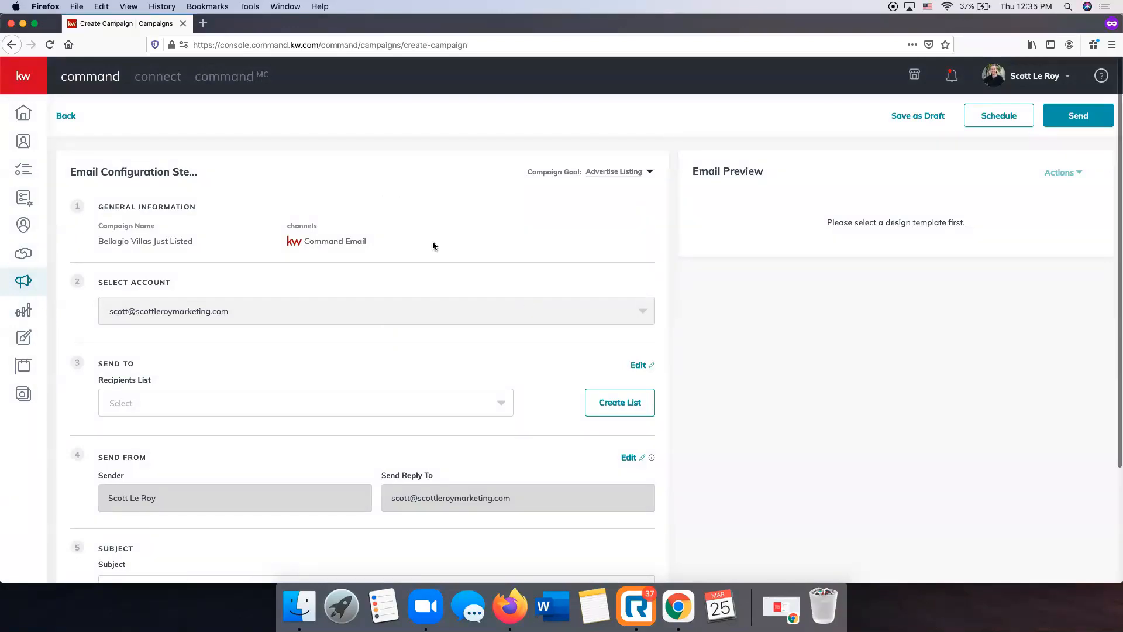
Review the email configuration steps and choose SLM Email List as the campaign's recipients list
{"action": "scroll", "coordinate": [348, 313], "scroll_direction": "down", "scroll_amount": 3}
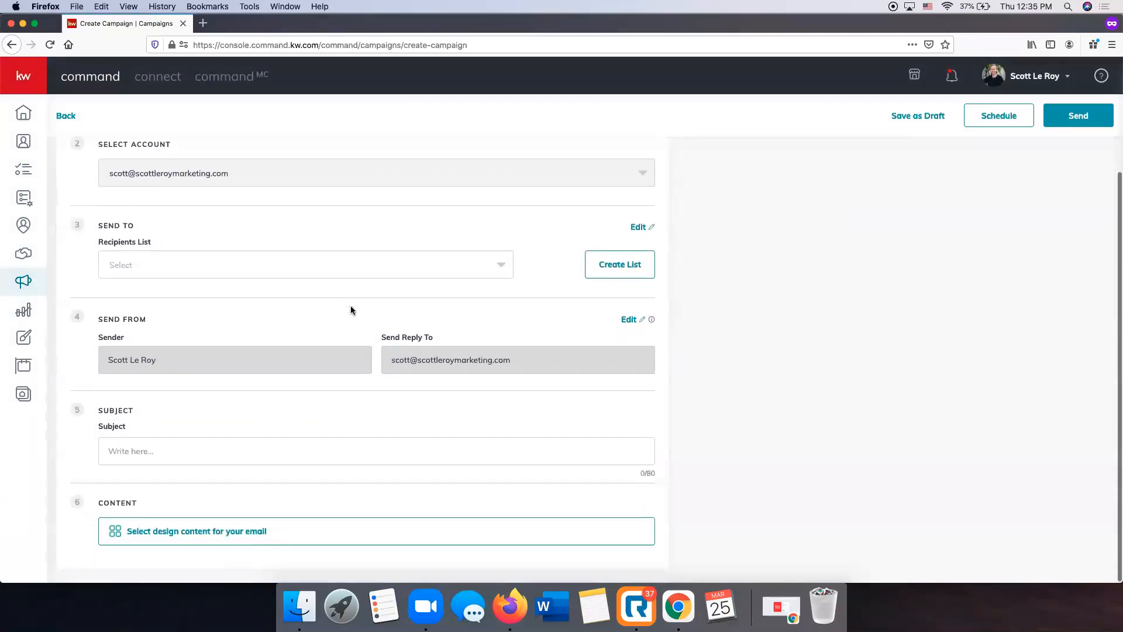
{"action": "scroll", "coordinate": [349, 307], "scroll_direction": "up", "scroll_amount": 4}
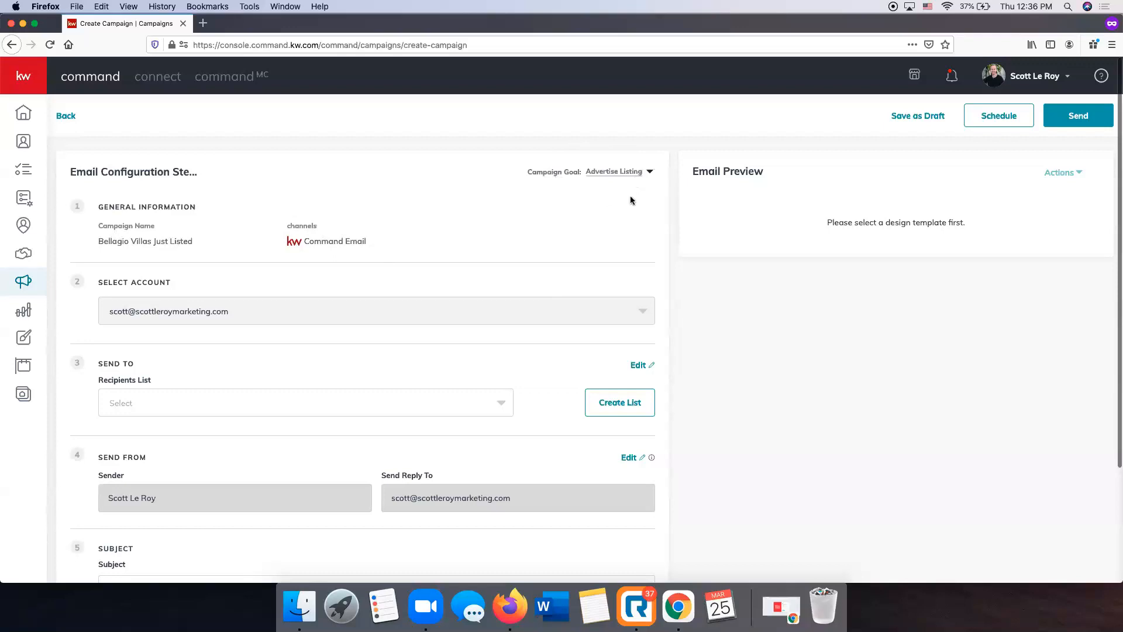
{"action": "scroll", "coordinate": [210, 316], "scroll_direction": "down", "scroll_amount": 1}
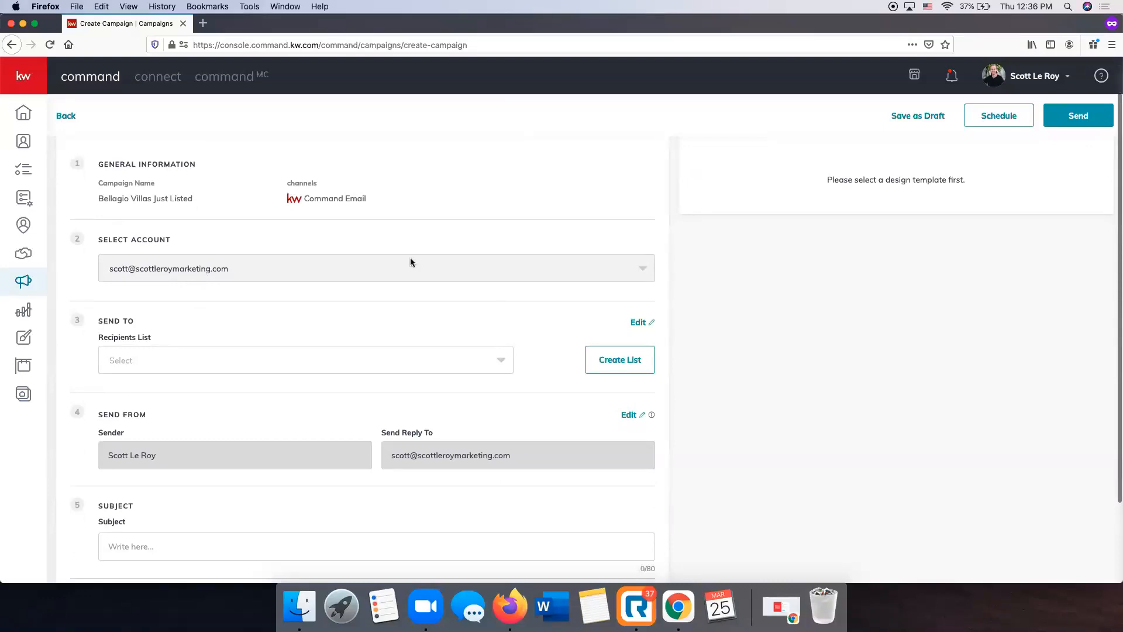
{"action": "scroll", "coordinate": [406, 257], "scroll_direction": "down", "scroll_amount": 1}
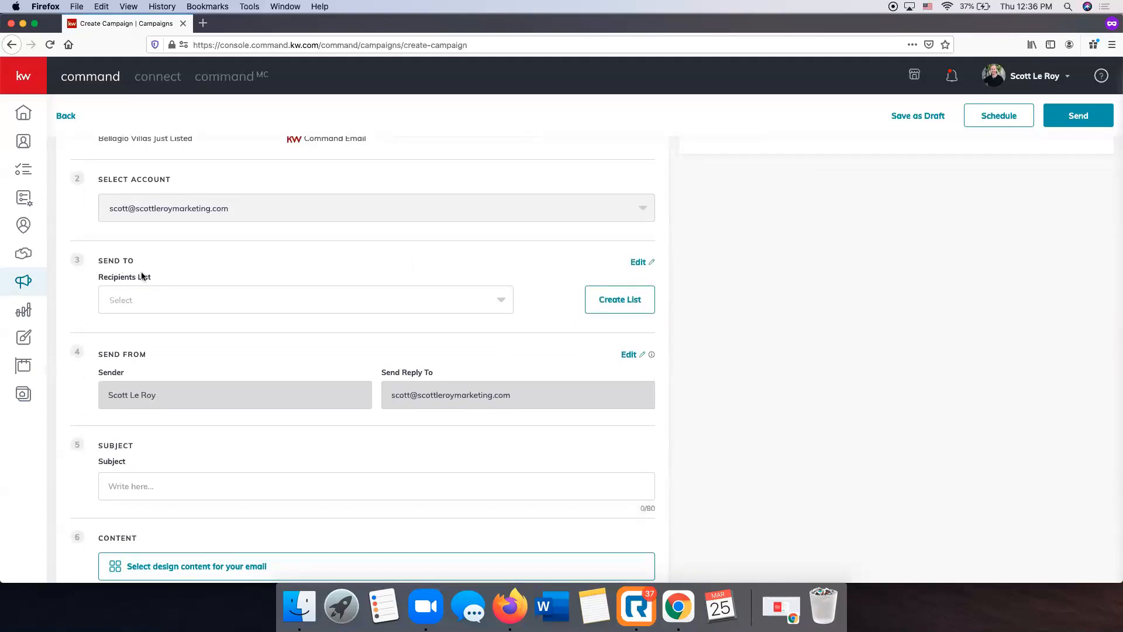
{"action": "left_click", "coordinate": [266, 304]}
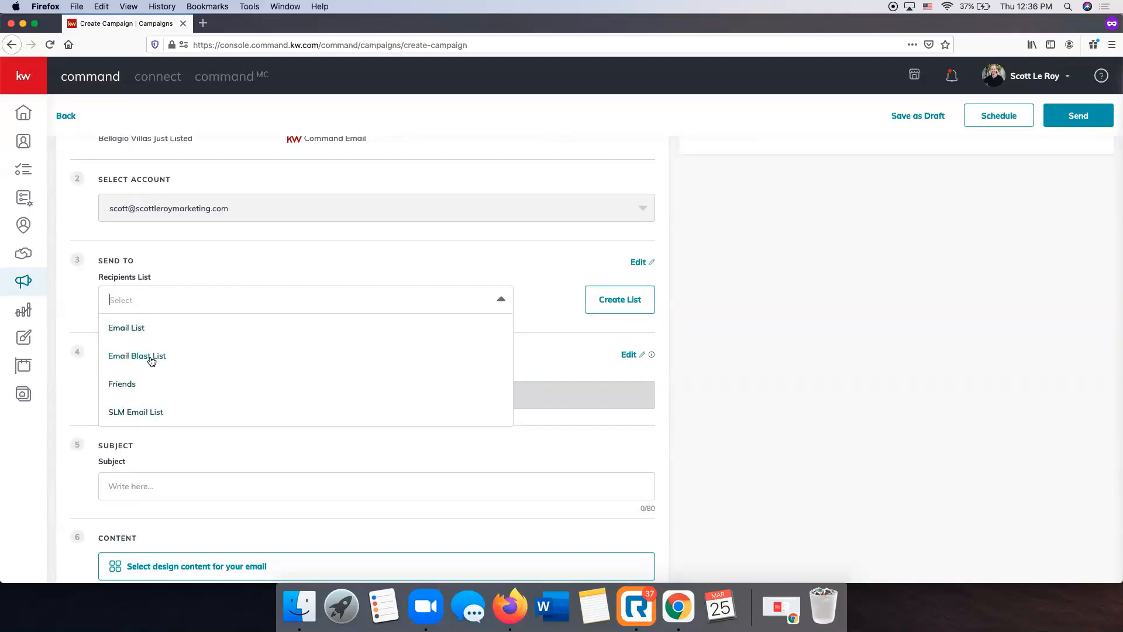
{"action": "left_click", "coordinate": [148, 411]}
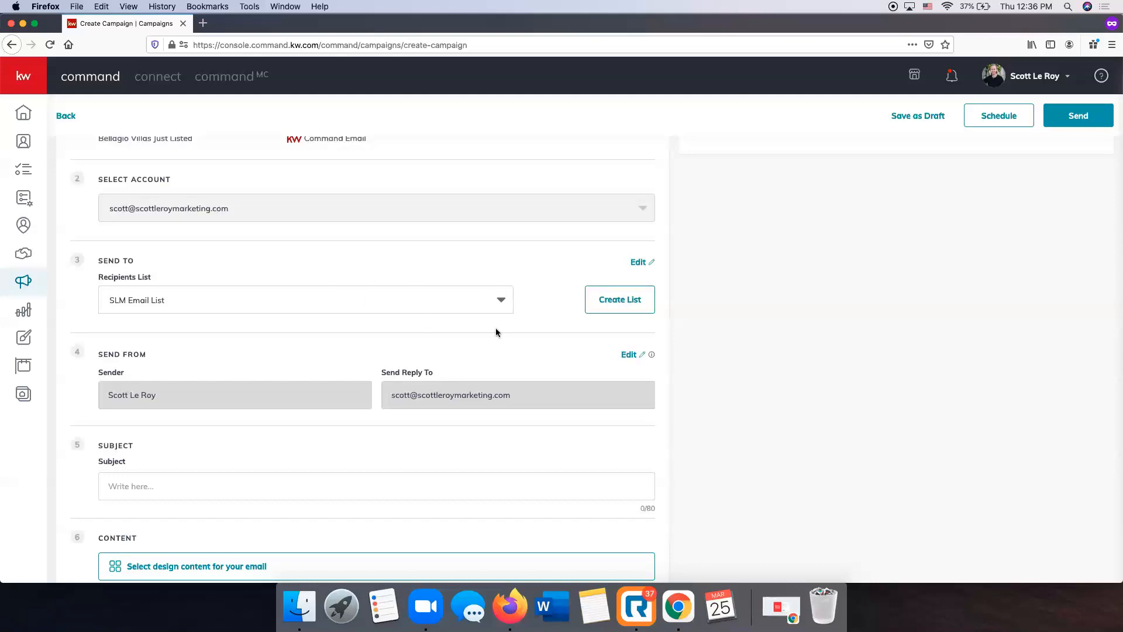
{"action": "left_click", "coordinate": [441, 306]}
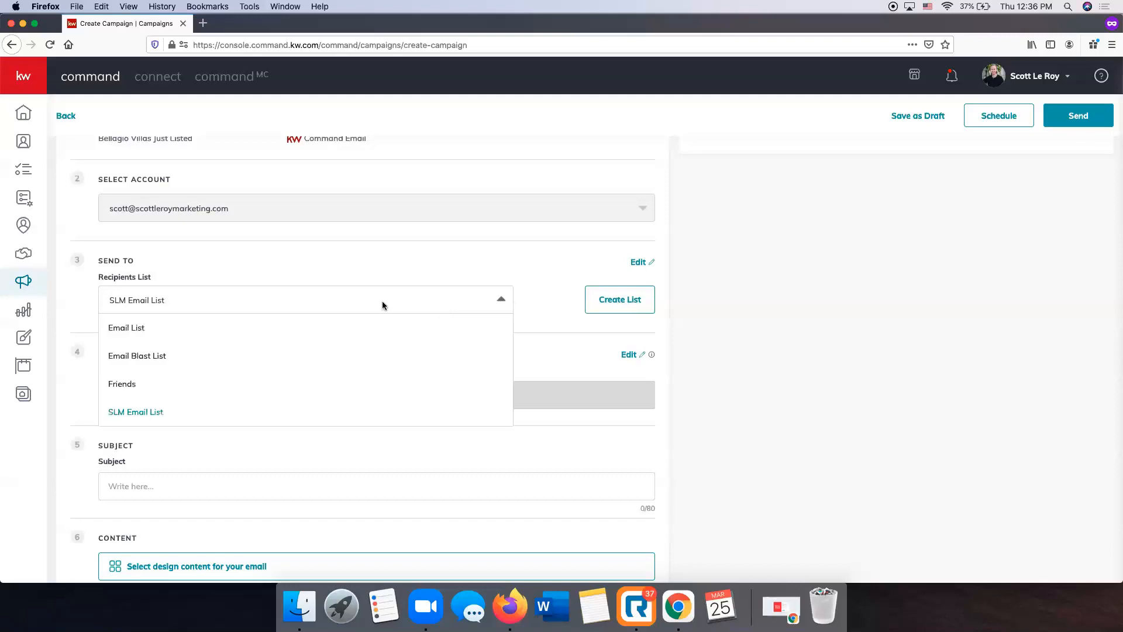
{"action": "left_click", "coordinate": [160, 409]}
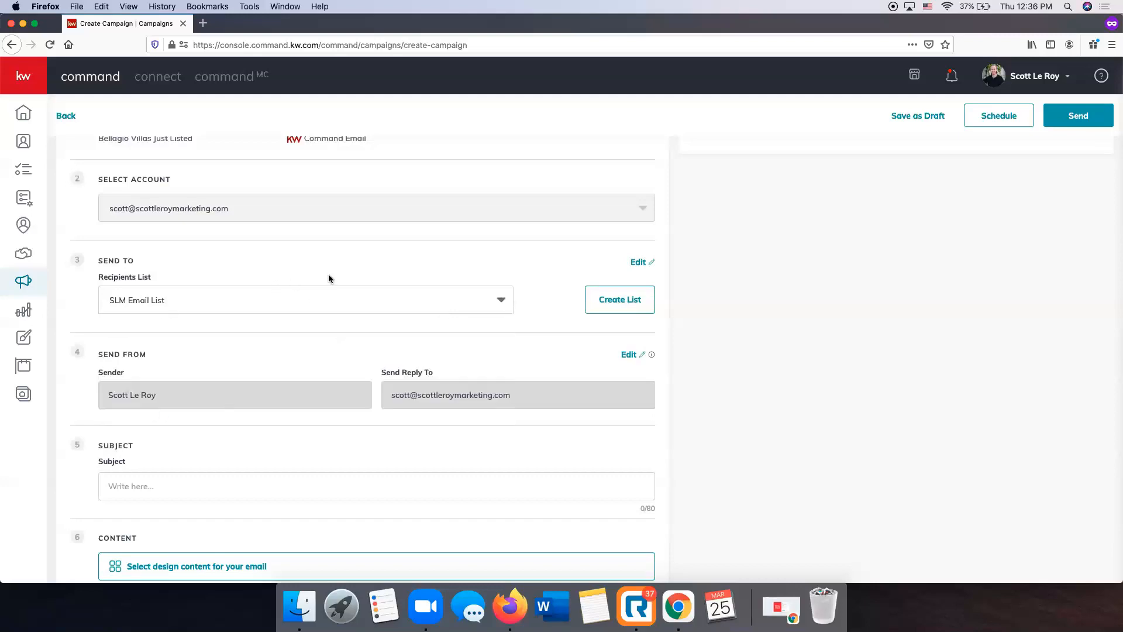
Enter "Just Listed in Spring Hill" as the subject of the campaign email
{"action": "scroll", "coordinate": [336, 272], "scroll_direction": "down", "scroll_amount": 1}
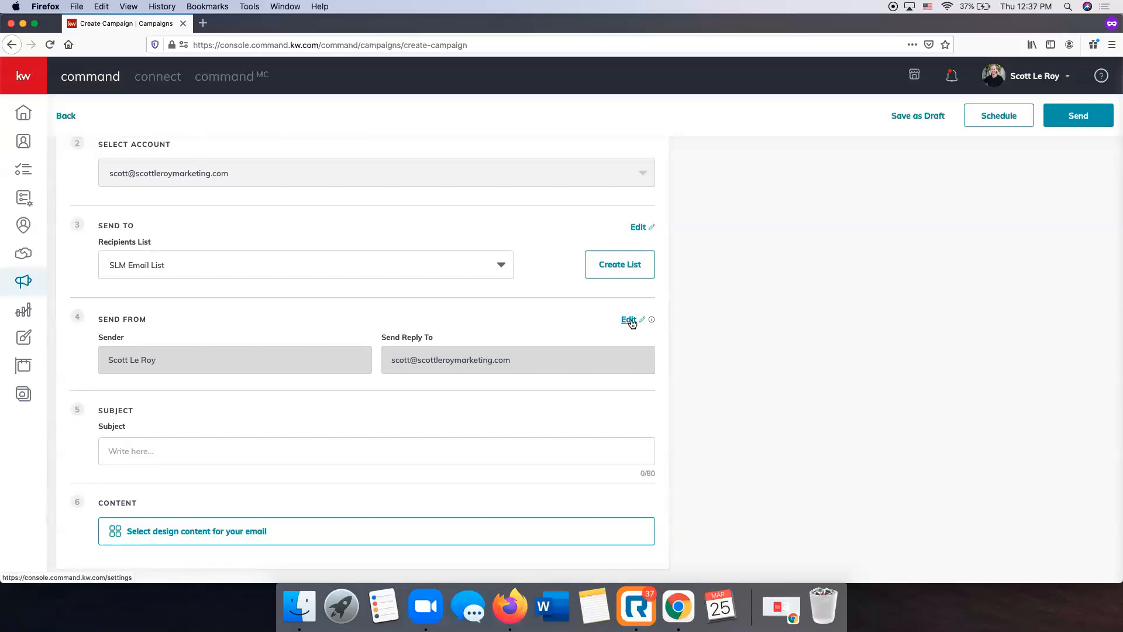
{"action": "left_click", "coordinate": [188, 453]}
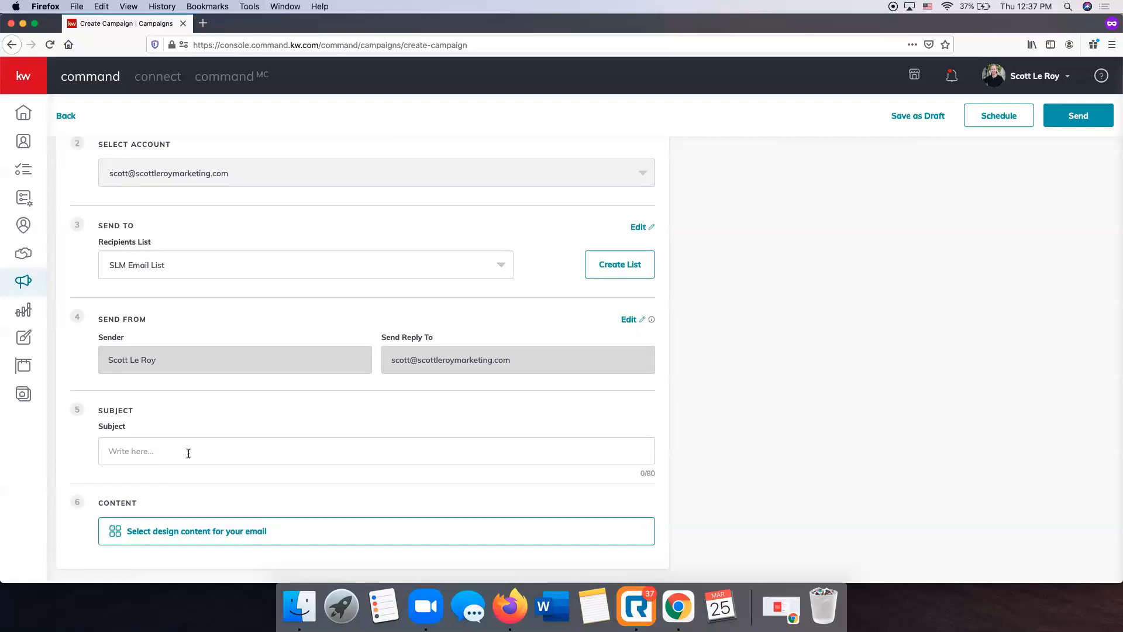
{"action": "type", "text": "Just Listed in Spring Hilll!"}
Open the design templates for the email and look through the KWRI templates, loading more of them
{"action": "left_click", "coordinate": [227, 533]}
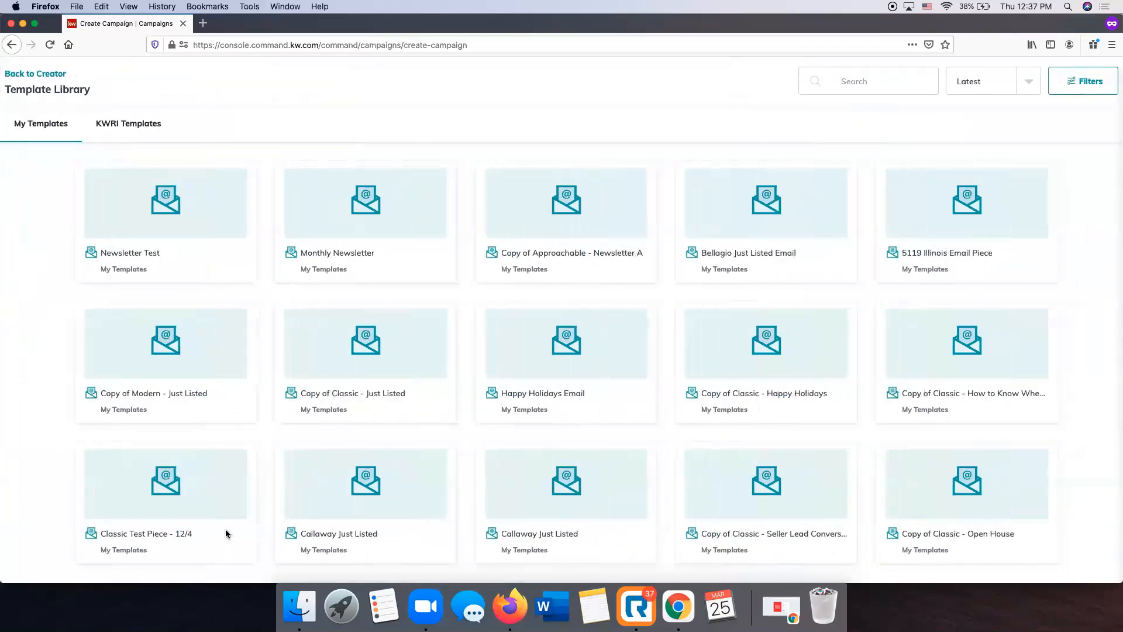
{"action": "mouse_move", "coordinate": [283, 326]}
{"action": "left_click", "coordinate": [135, 131]}
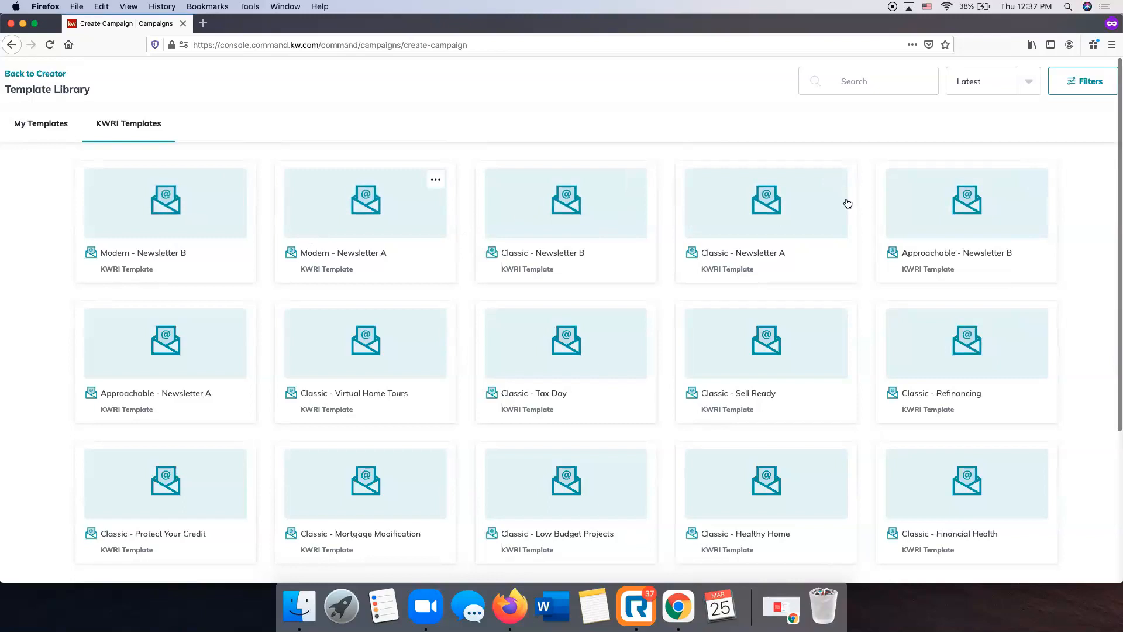
{"action": "scroll", "coordinate": [329, 243], "scroll_direction": "down", "scroll_amount": 5}
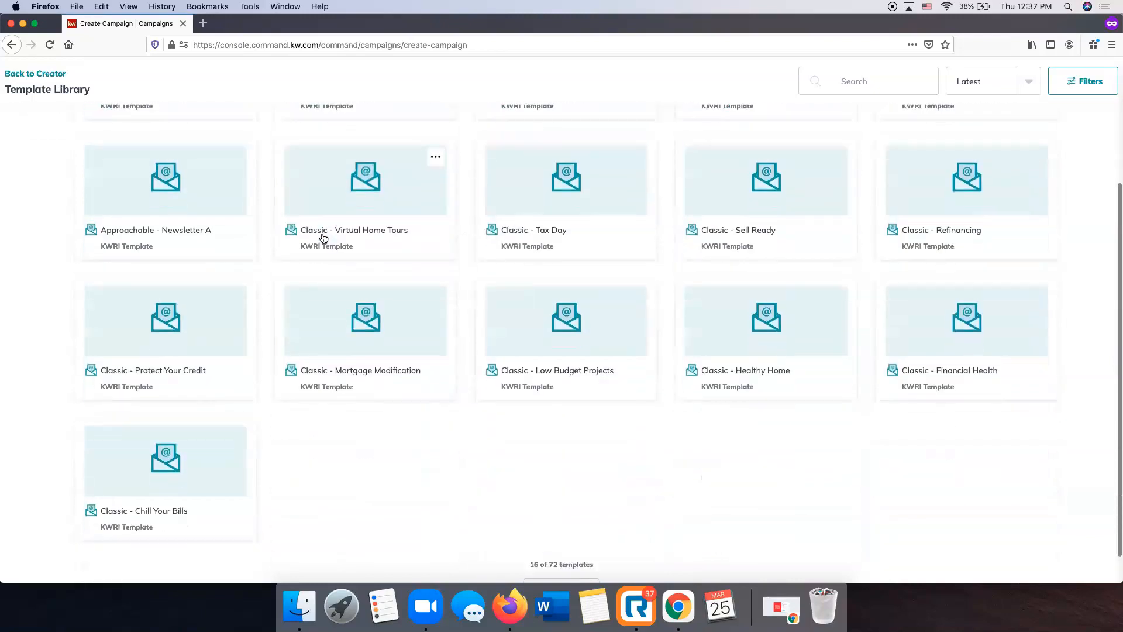
{"action": "left_click", "coordinate": [572, 572]}
{"action": "scroll", "coordinate": [282, 248], "scroll_direction": "down", "scroll_amount": 4}
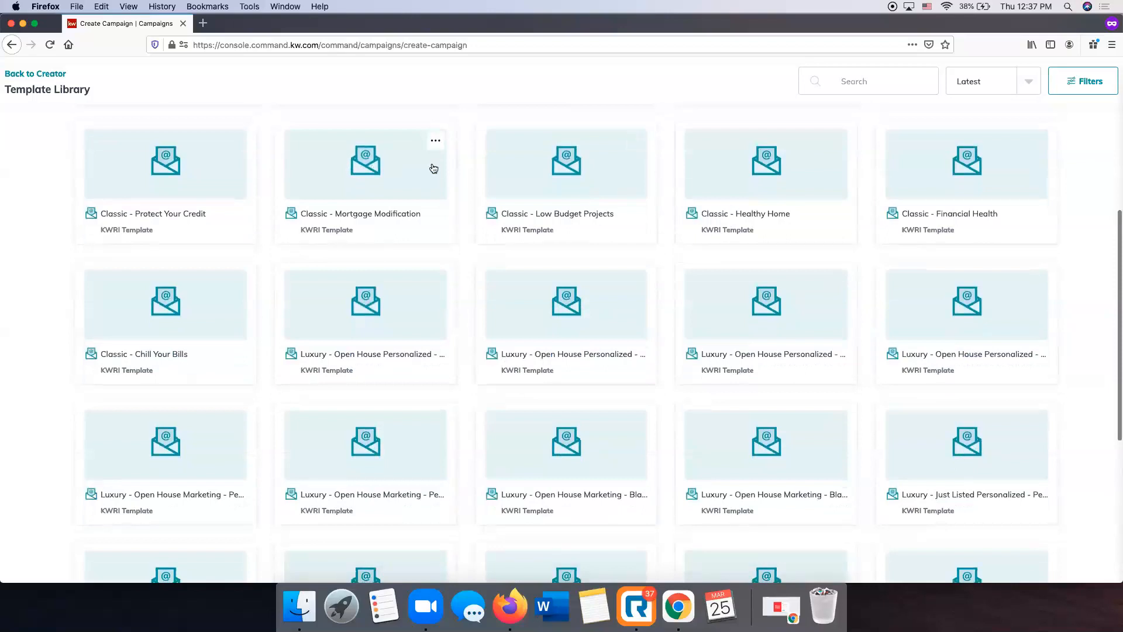
{"action": "scroll", "coordinate": [603, 192], "scroll_direction": "down", "scroll_amount": 6}
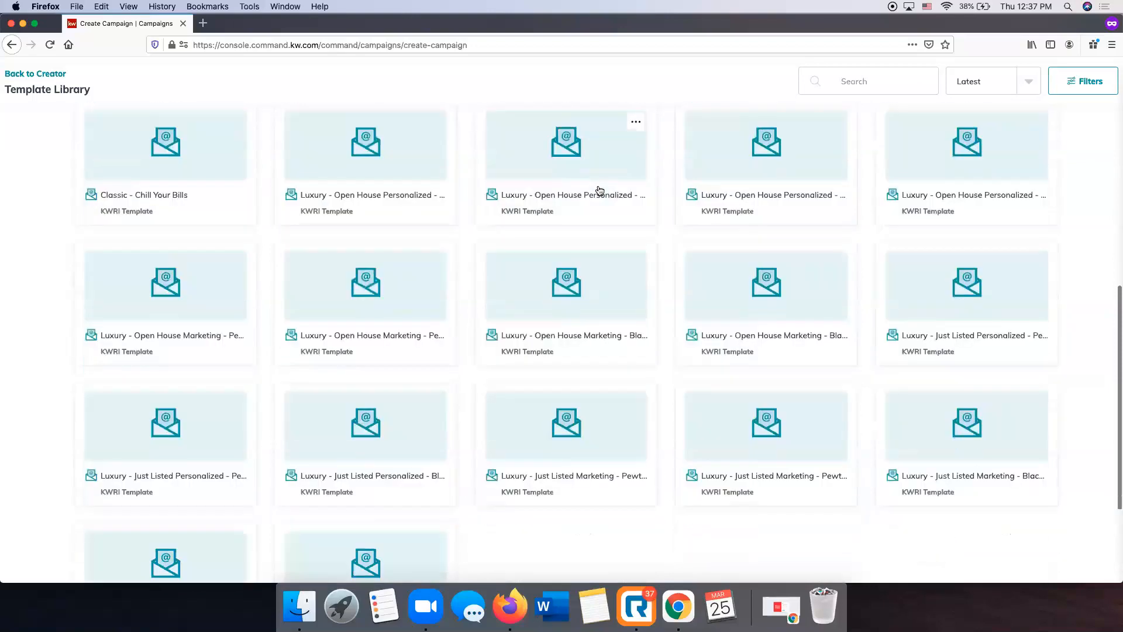
{"action": "scroll", "coordinate": [600, 193], "scroll_direction": "down", "scroll_amount": 3}
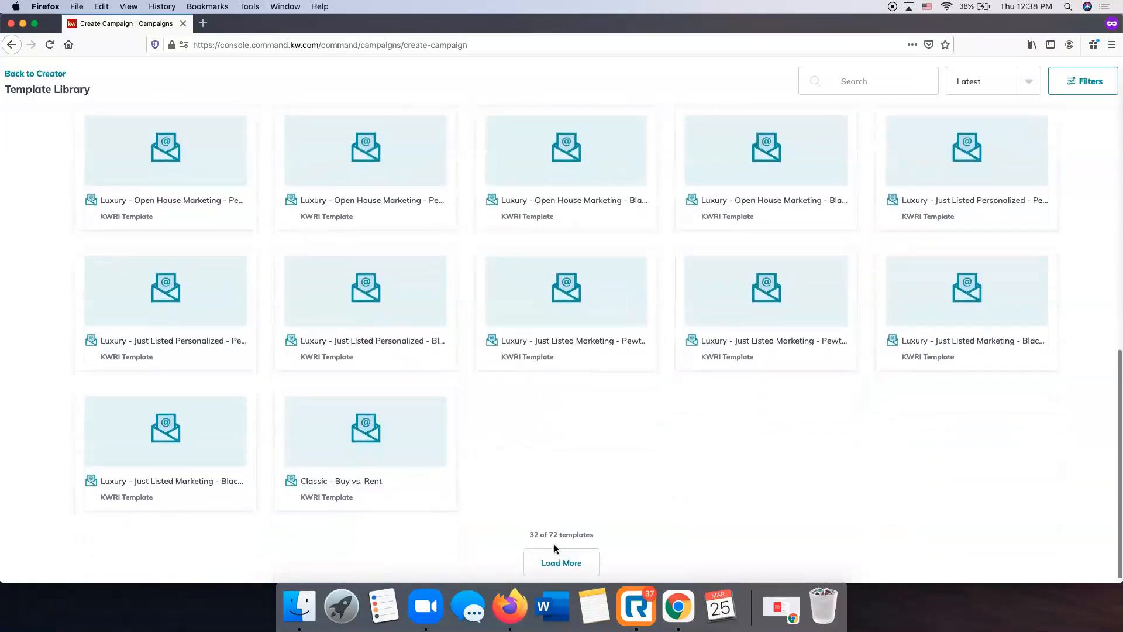
{"action": "left_click", "coordinate": [563, 558]}
{"action": "scroll", "coordinate": [494, 369], "scroll_direction": "down", "scroll_amount": 9}
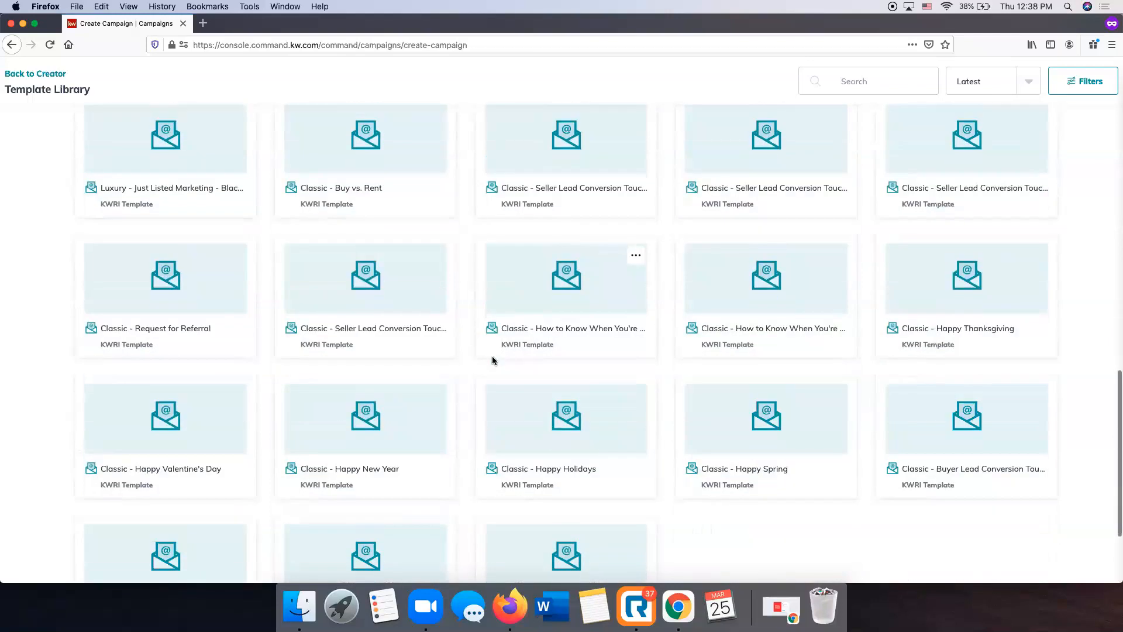
{"action": "scroll", "coordinate": [759, 408], "scroll_direction": "down", "scroll_amount": 2}
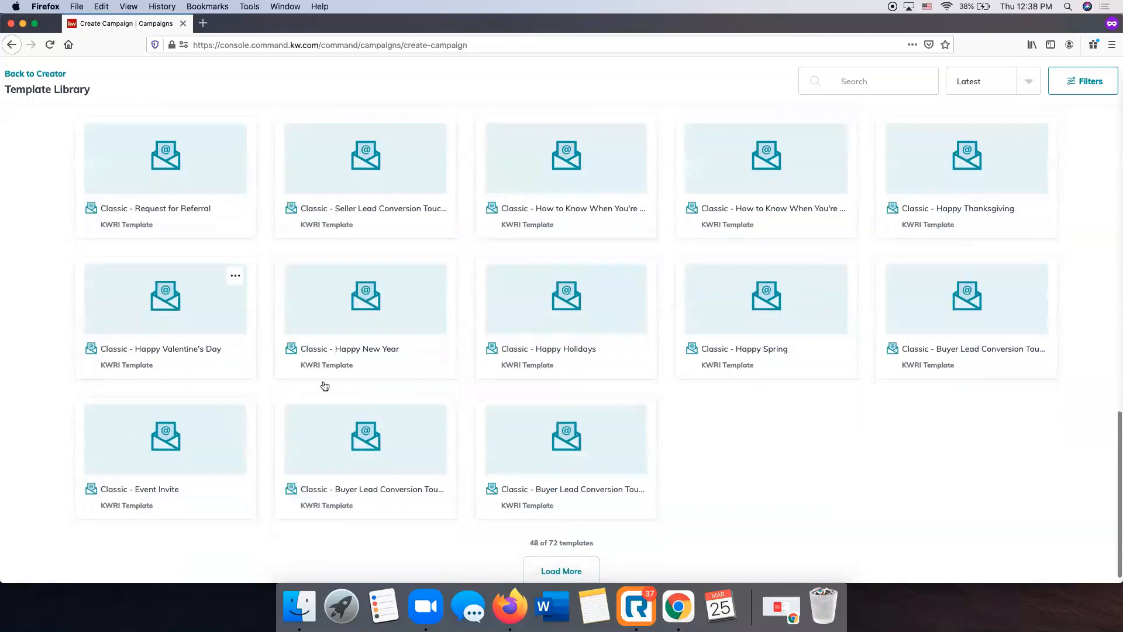
{"action": "left_click", "coordinate": [572, 571]}
{"action": "scroll", "coordinate": [239, 398], "scroll_direction": "down", "scroll_amount": 7}
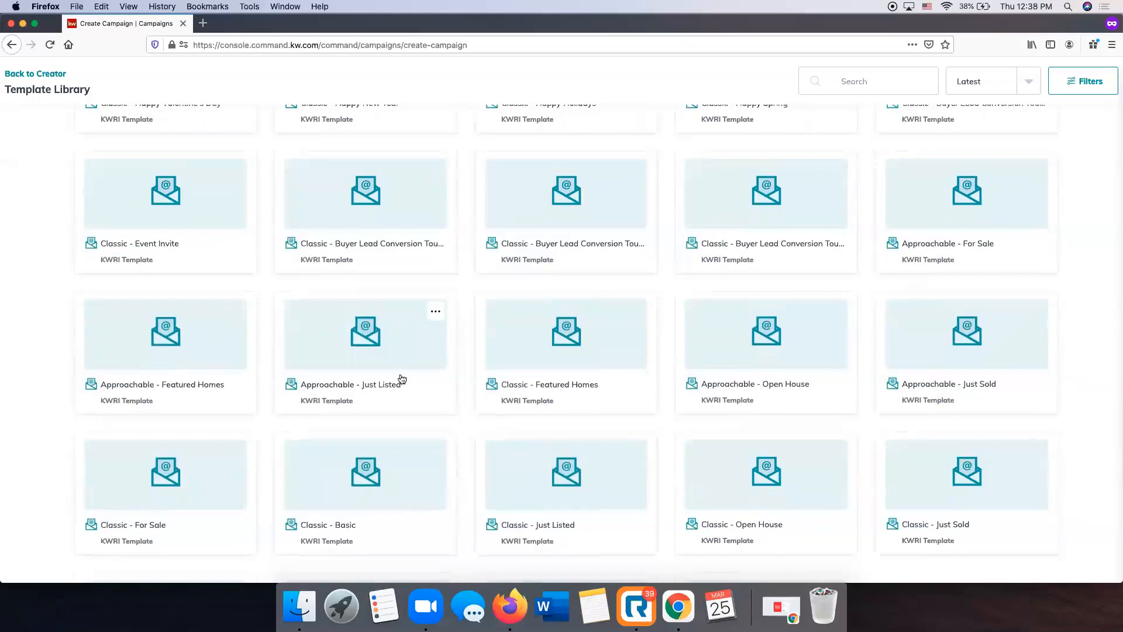
Compare the loaded KWRI templates and choose Approachable - Just Listed as the email's design
{"action": "scroll", "coordinate": [402, 379], "scroll_direction": "up", "scroll_amount": 20}
{"action": "scroll", "coordinate": [402, 379], "scroll_direction": "up", "scroll_amount": 5}
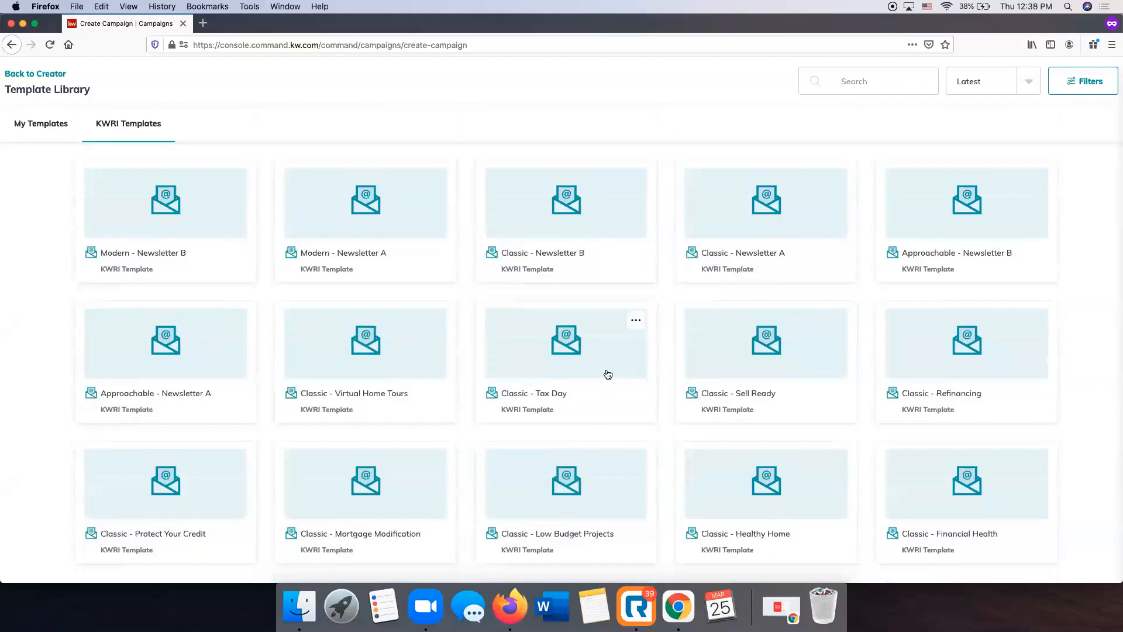
{"action": "scroll", "coordinate": [544, 371], "scroll_direction": "down", "scroll_amount": 1}
{"action": "scroll", "coordinate": [543, 374], "scroll_direction": "down", "scroll_amount": 5}
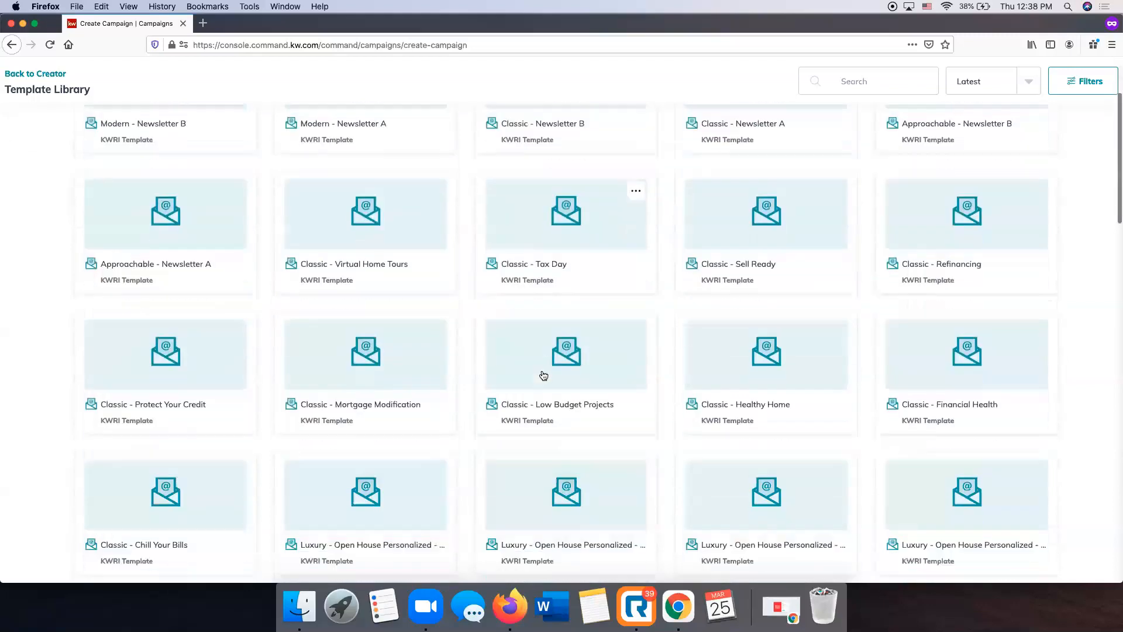
{"action": "scroll", "coordinate": [543, 375], "scroll_direction": "down", "scroll_amount": 5}
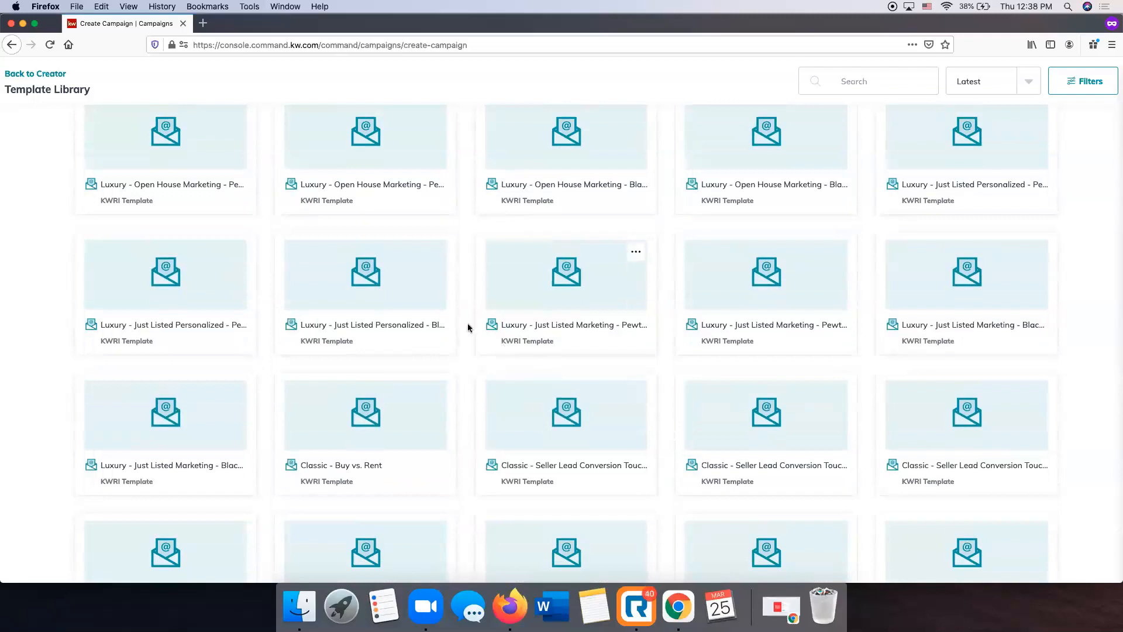
{"action": "scroll", "coordinate": [468, 325], "scroll_direction": "down", "scroll_amount": 2}
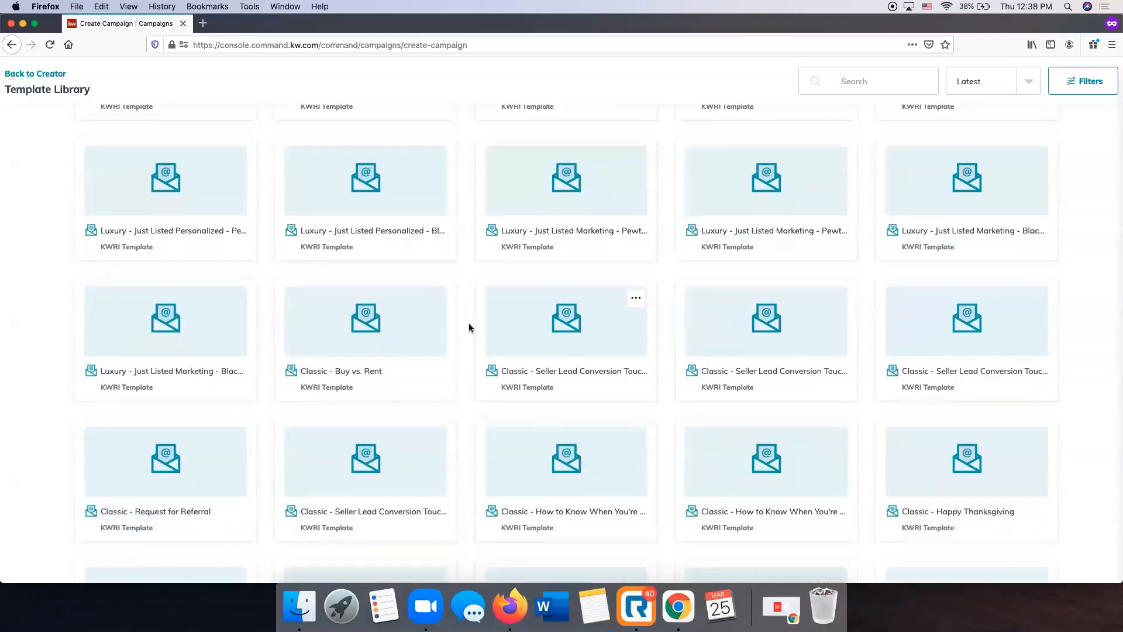
{"action": "scroll", "coordinate": [468, 323], "scroll_direction": "down", "scroll_amount": 2}
{"action": "scroll", "coordinate": [469, 327], "scroll_direction": "down", "scroll_amount": 10}
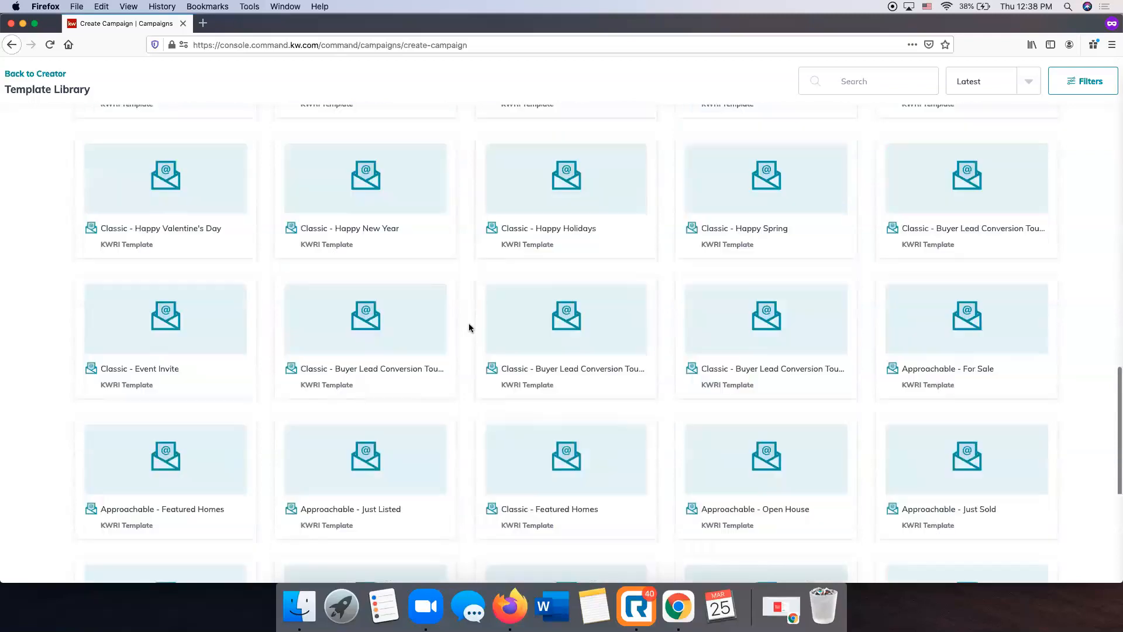
{"action": "scroll", "coordinate": [468, 325], "scroll_direction": "down", "scroll_amount": 1}
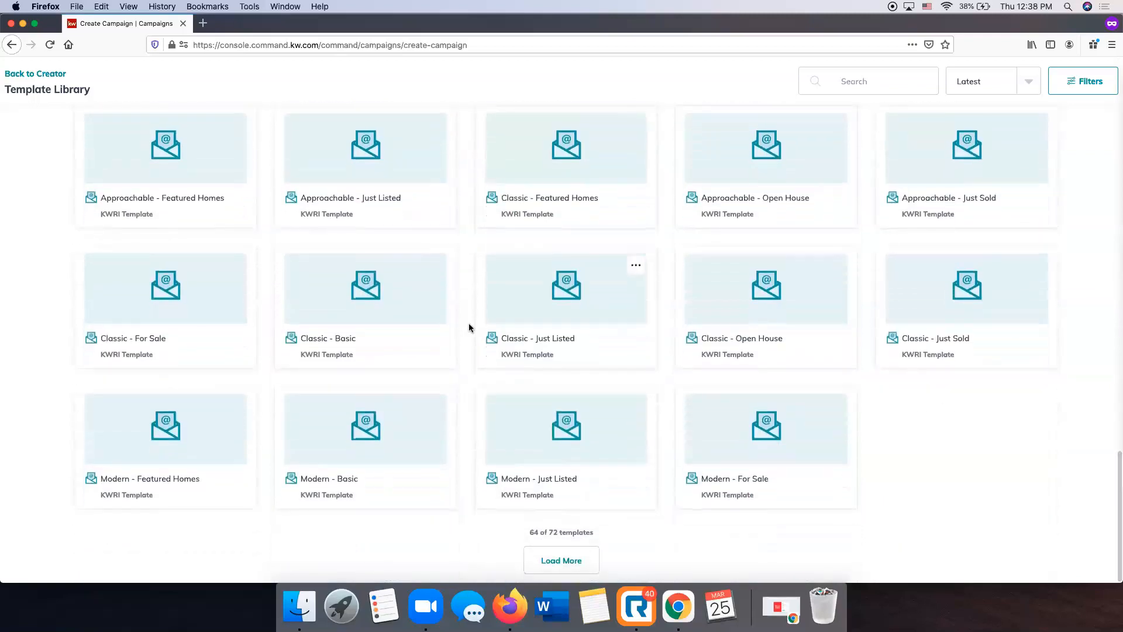
{"action": "scroll", "coordinate": [469, 321], "scroll_direction": "up", "scroll_amount": 2}
{"action": "scroll", "coordinate": [351, 260], "scroll_direction": "up", "scroll_amount": 2}
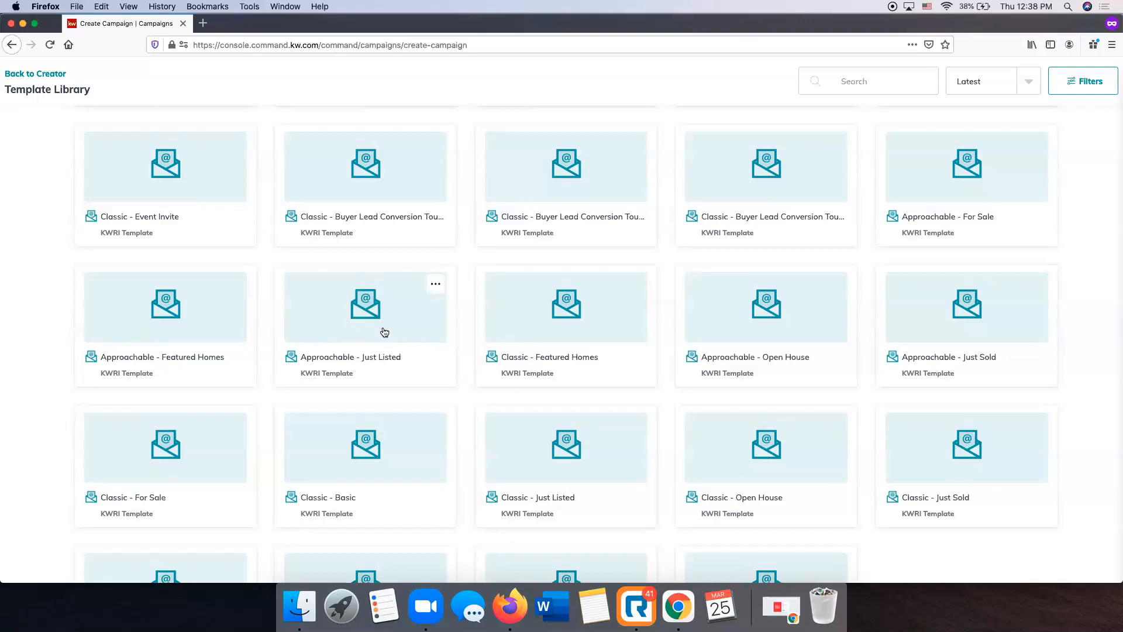
{"action": "left_click", "coordinate": [384, 333]}
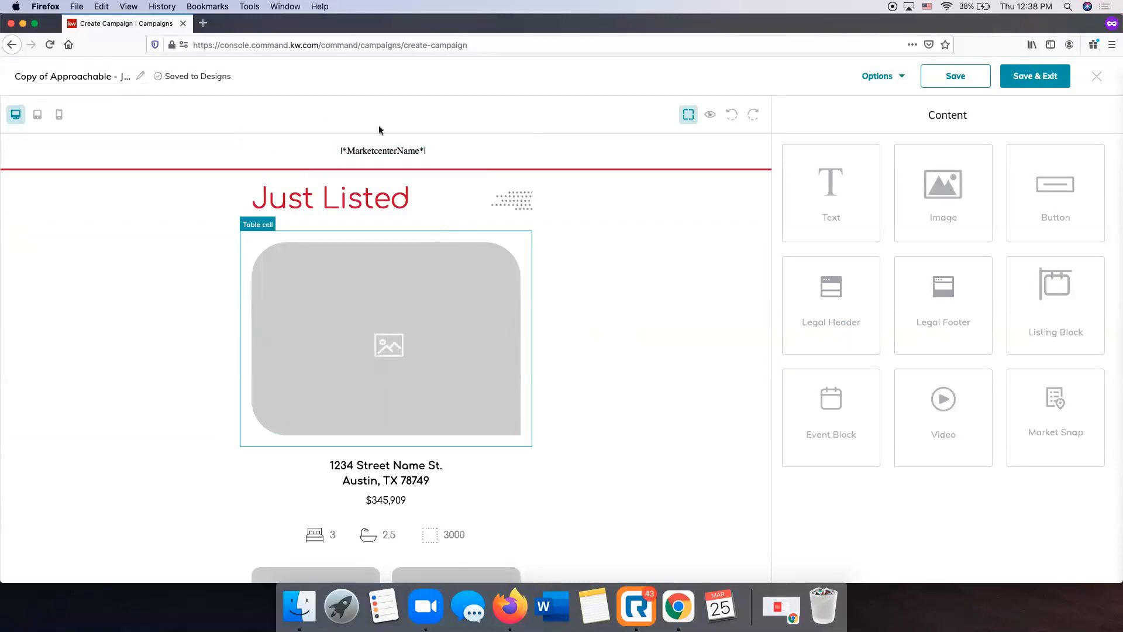
Examine the template's layout from the Just Listed heading down to the agent contact section and legal footer
{"action": "scroll", "coordinate": [654, 217], "scroll_direction": "down", "scroll_amount": 5}
{"action": "scroll", "coordinate": [654, 216], "scroll_direction": "up", "scroll_amount": 5}
{"action": "scroll", "coordinate": [367, 156], "scroll_direction": "down", "scroll_amount": 10}
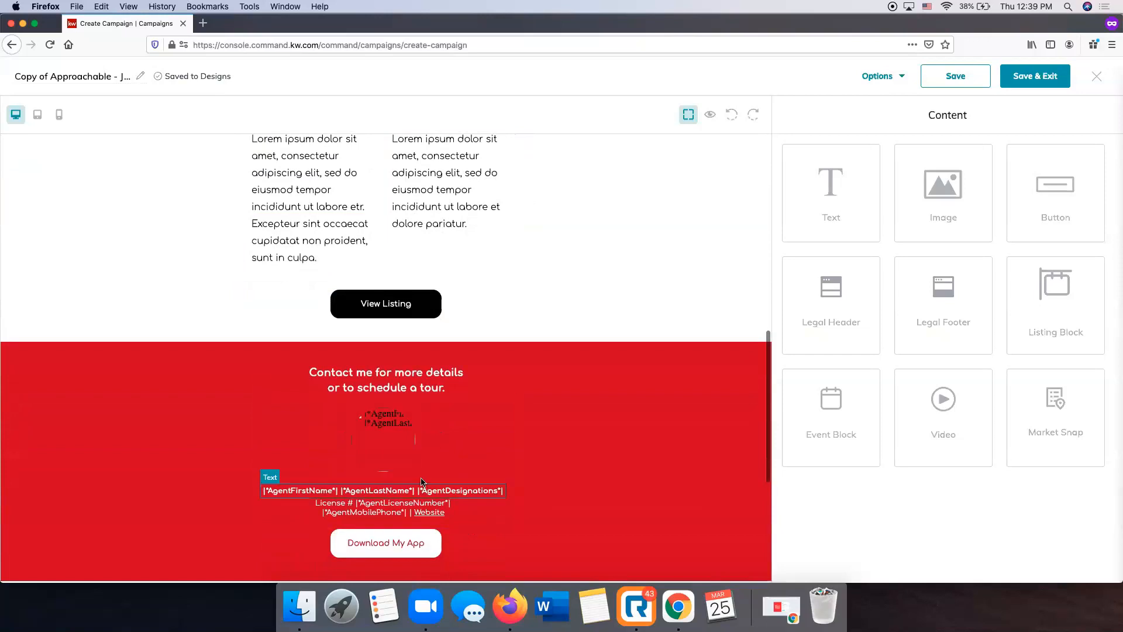
{"action": "scroll", "coordinate": [339, 422], "scroll_direction": "down", "scroll_amount": 2}
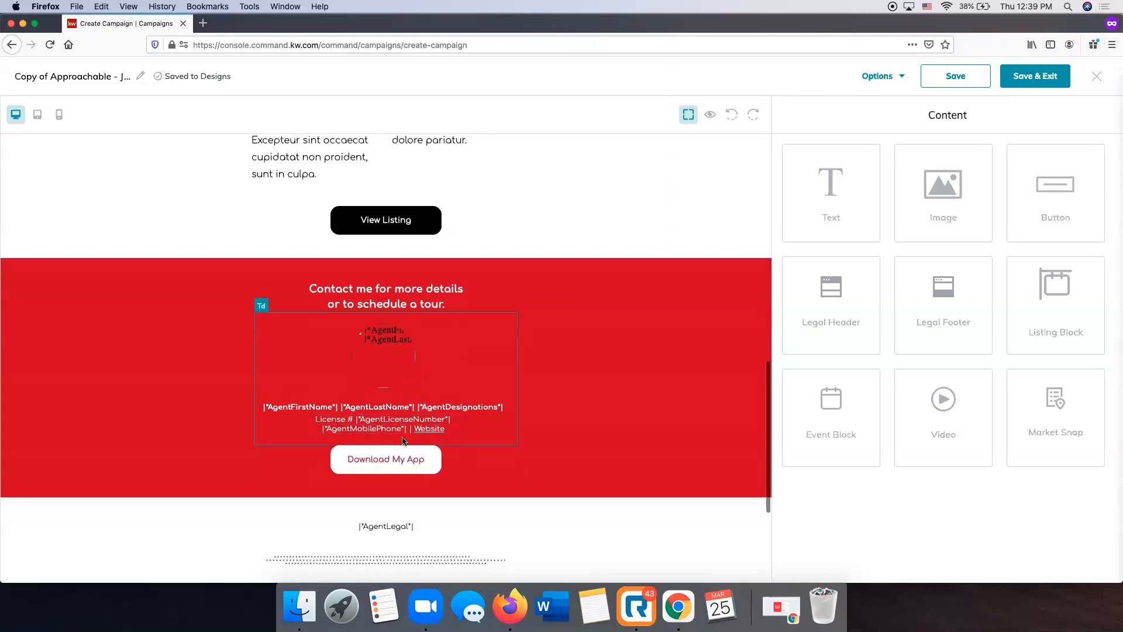
{"action": "scroll", "coordinate": [402, 437], "scroll_direction": "down", "scroll_amount": 4}
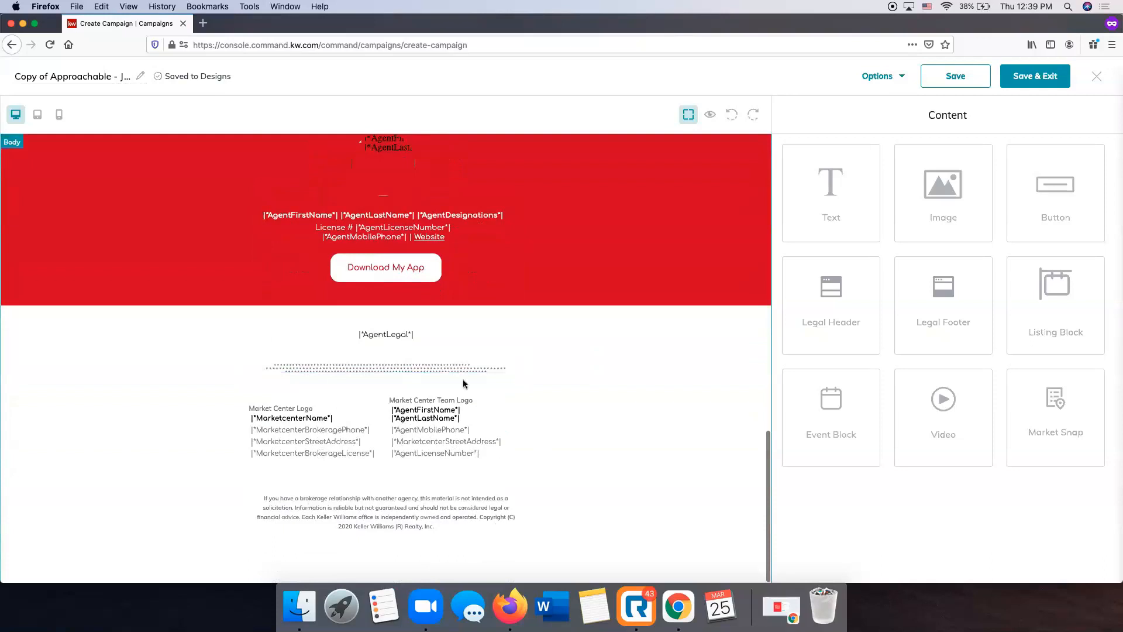
{"action": "scroll", "coordinate": [440, 427], "scroll_direction": "up", "scroll_amount": 15}
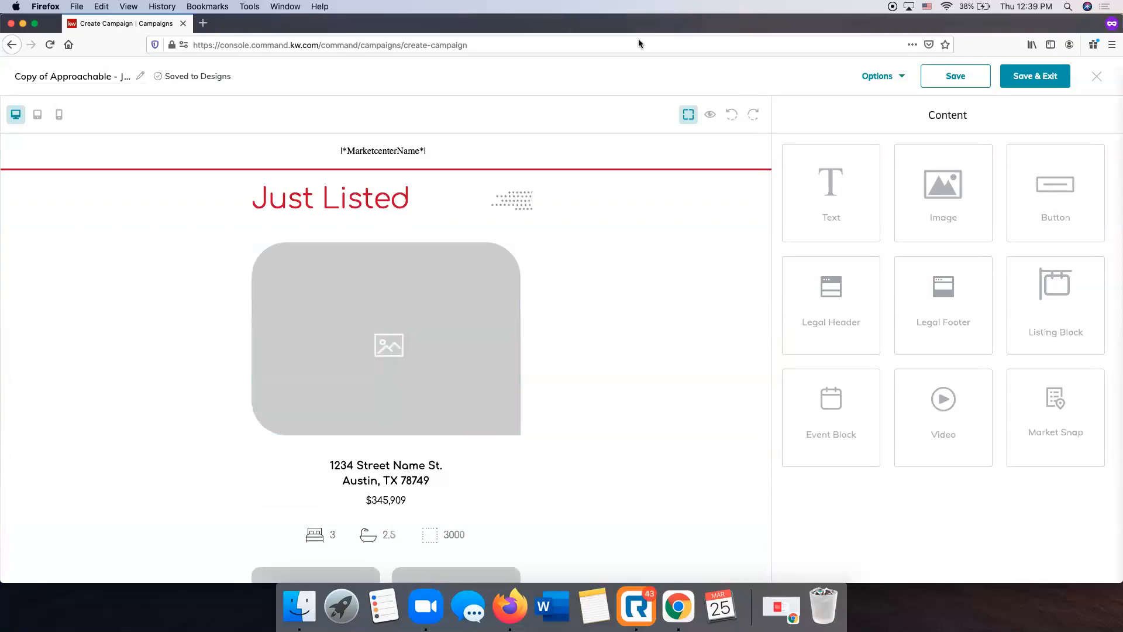
Open the large placeholder image under the Just Listed heading for replacement, check the upload option, and choose listing images as the source
{"action": "left_click", "coordinate": [386, 345]}
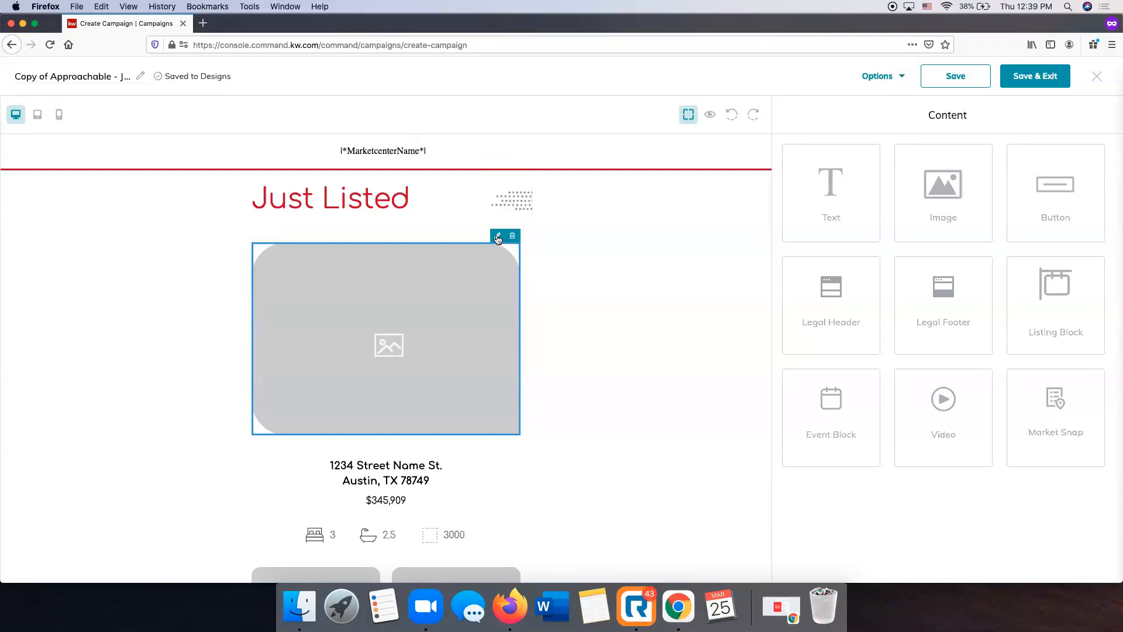
{"action": "left_click", "coordinate": [497, 237]}
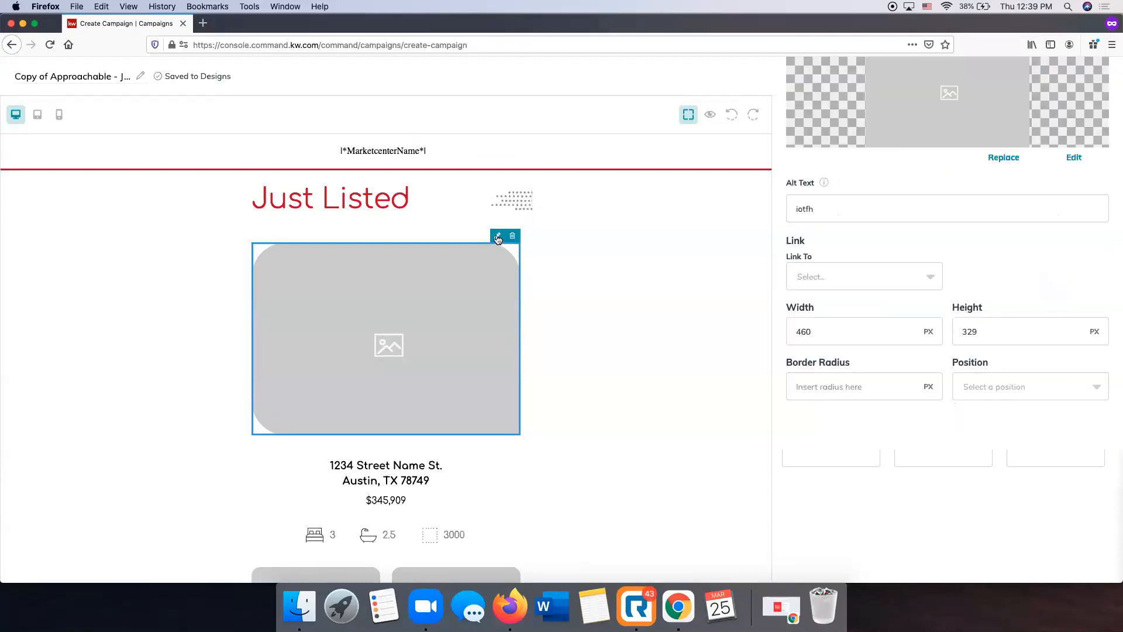
{"action": "scroll", "coordinate": [1092, 323], "scroll_direction": "up", "scroll_amount": 3}
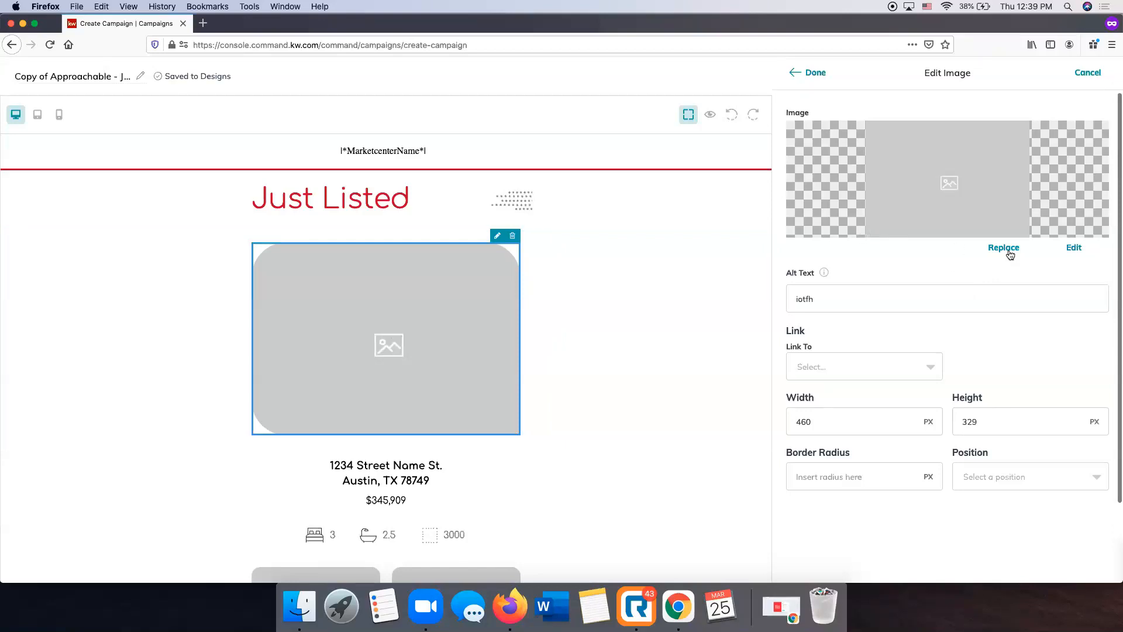
{"action": "left_click", "coordinate": [1004, 247]}
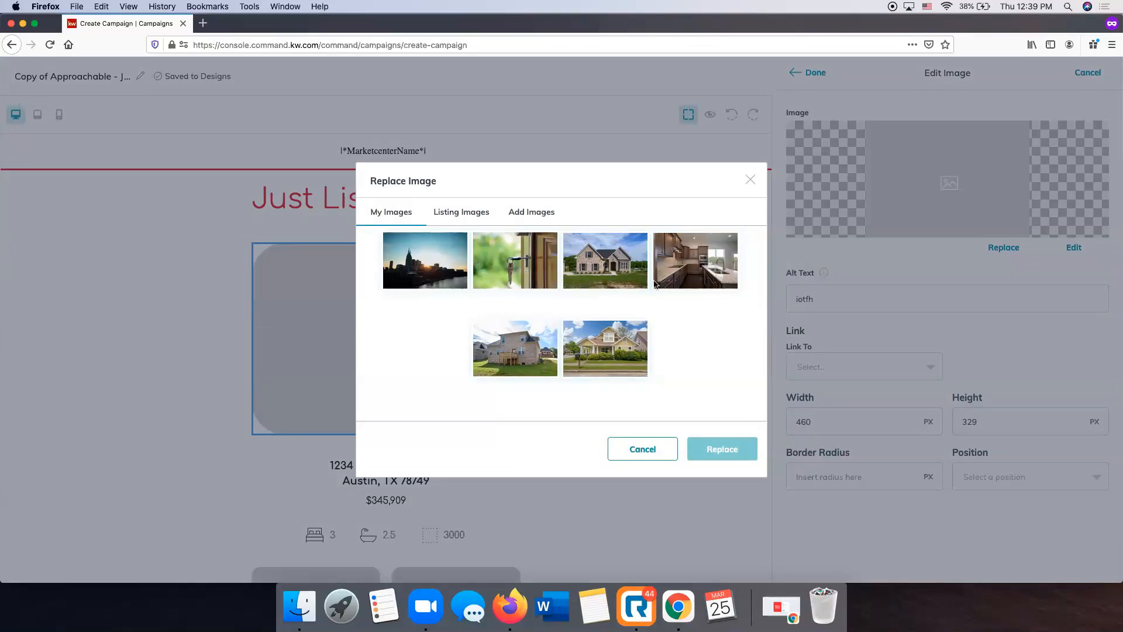
{"action": "left_click", "coordinate": [528, 218]}
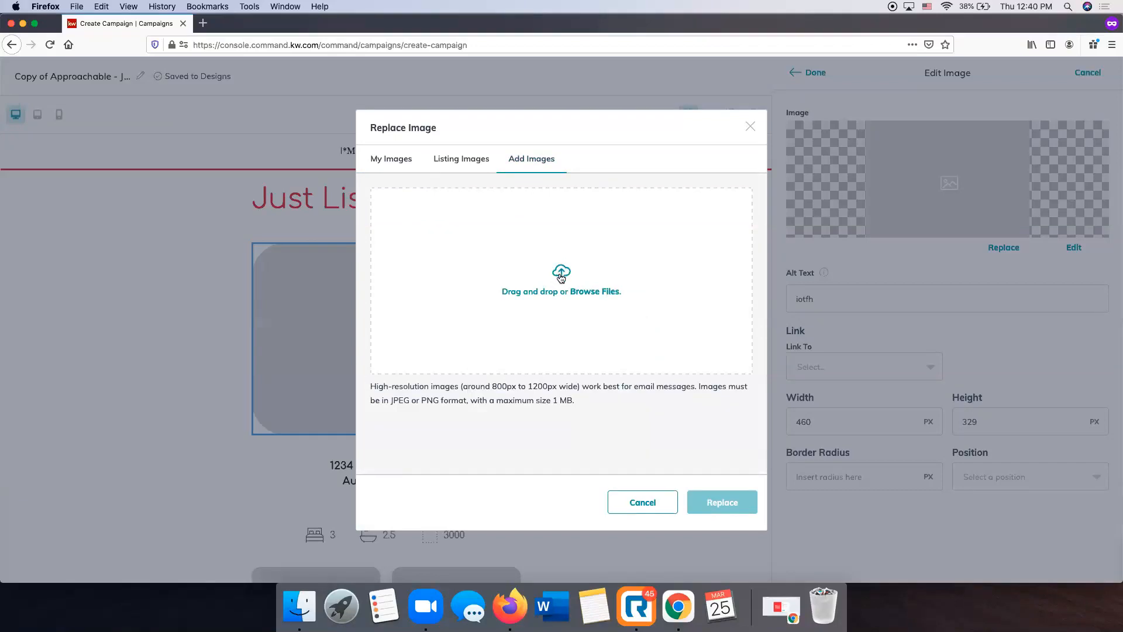
{"action": "left_click", "coordinate": [451, 161]}
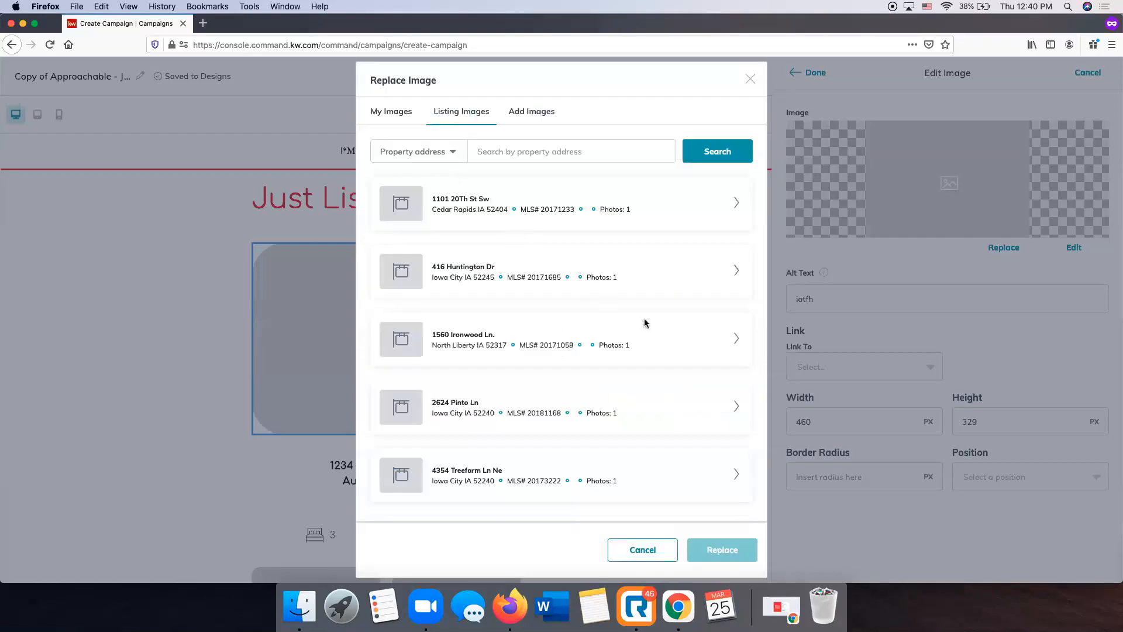
Search the listing images by the Bellagio Villas property address and open the first matching listing's photos
{"action": "left_click", "coordinate": [516, 157]}
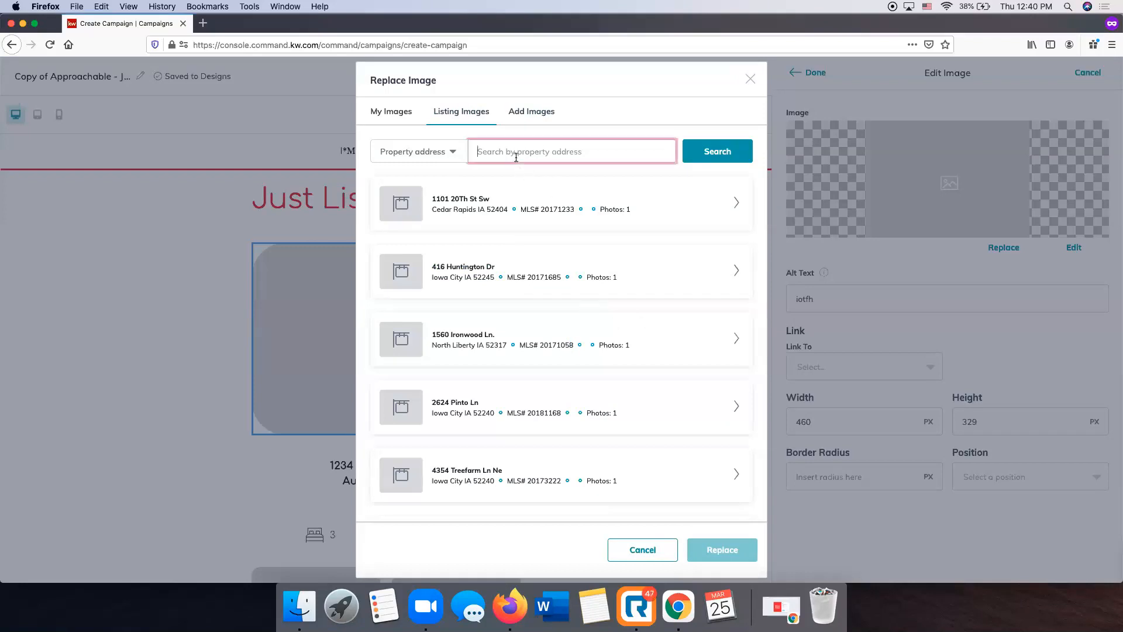
{"action": "left_click", "coordinate": [720, 155]}
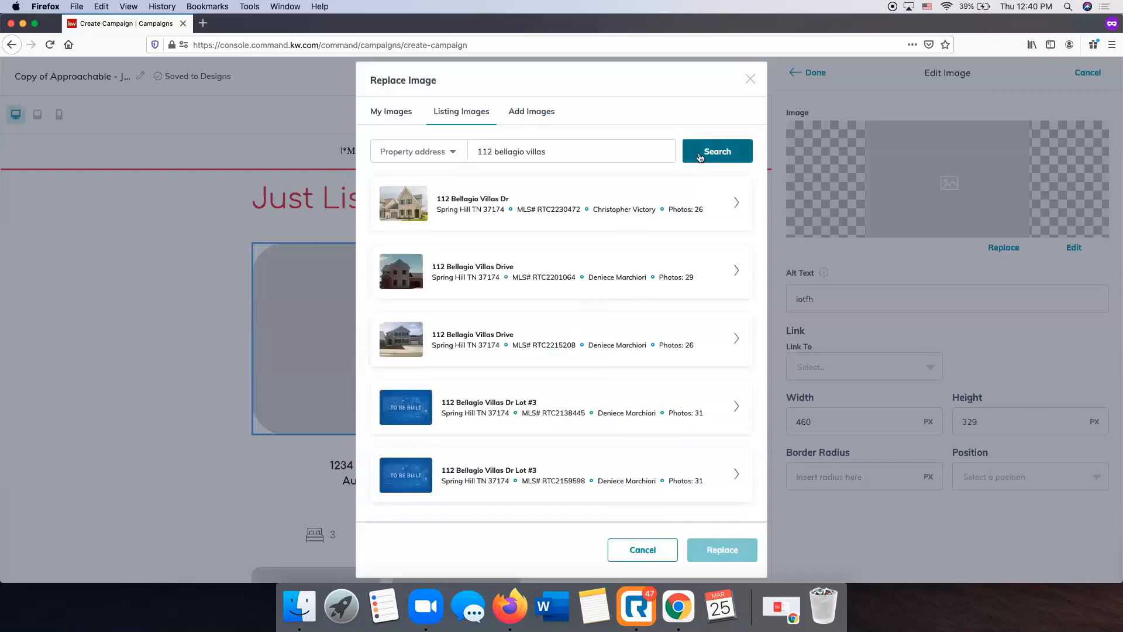
{"action": "left_click", "coordinate": [737, 204]}
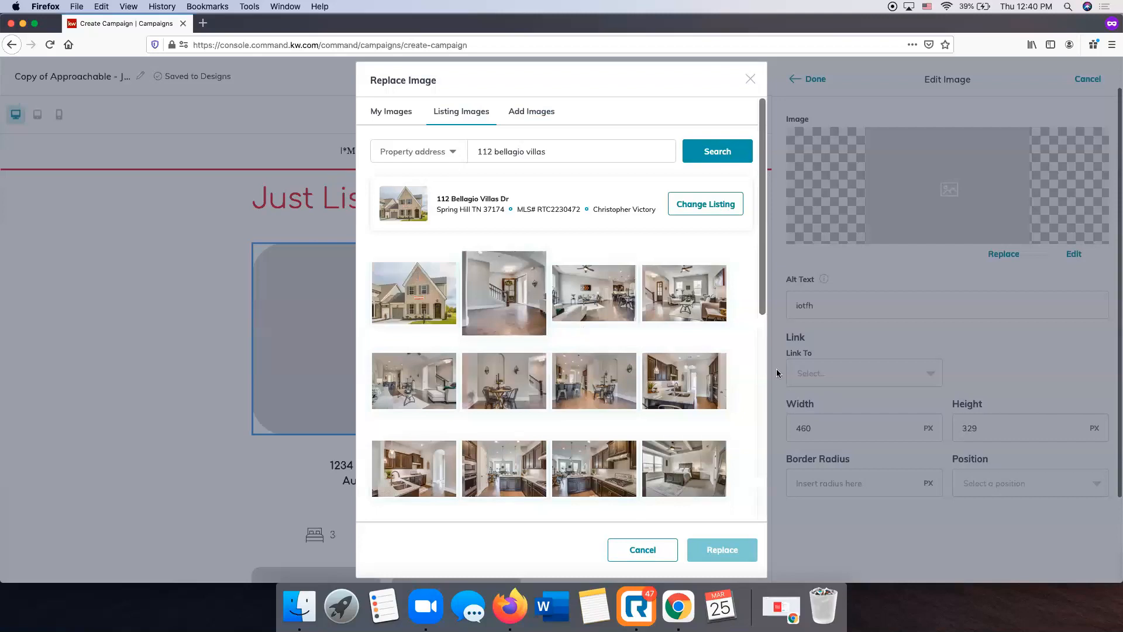
Look over the listing's photos and replace the placeholder with the front exterior photo of the house
{"action": "scroll", "coordinate": [535, 377], "scroll_direction": "down", "scroll_amount": 3}
{"action": "scroll", "coordinate": [535, 377], "scroll_direction": "up", "scroll_amount": 3}
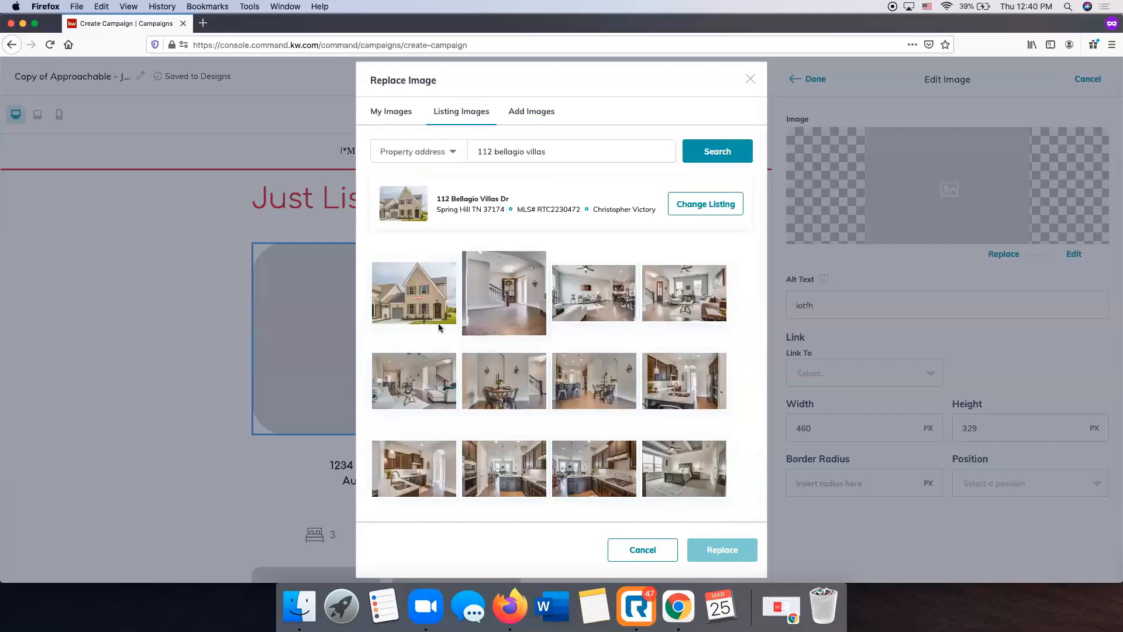
{"action": "left_click", "coordinate": [413, 307]}
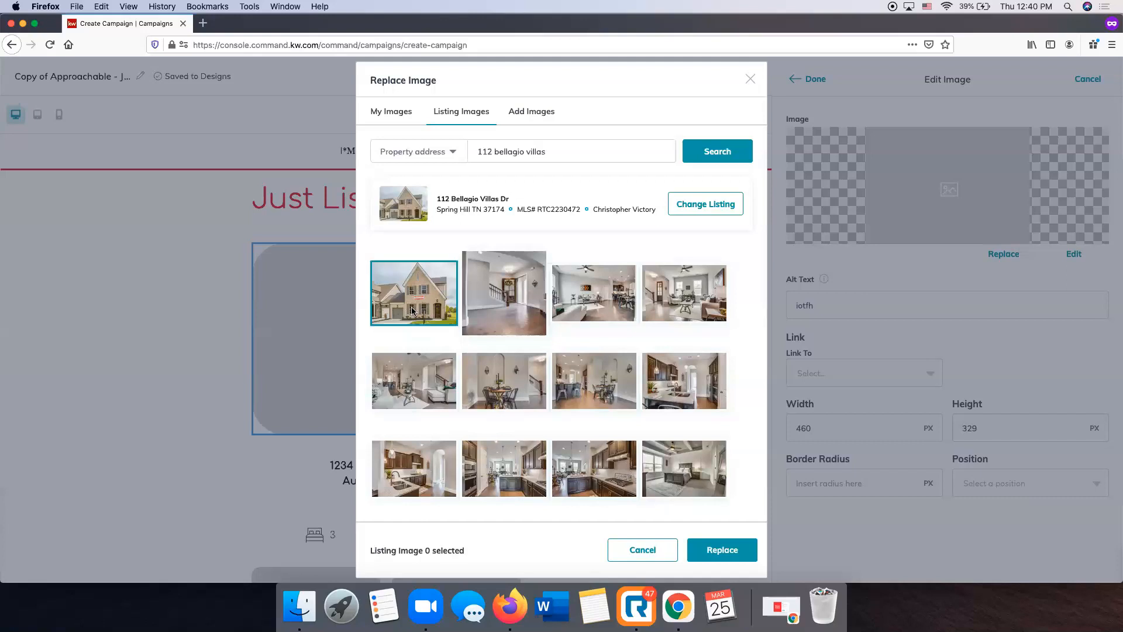
{"action": "left_click", "coordinate": [723, 549]}
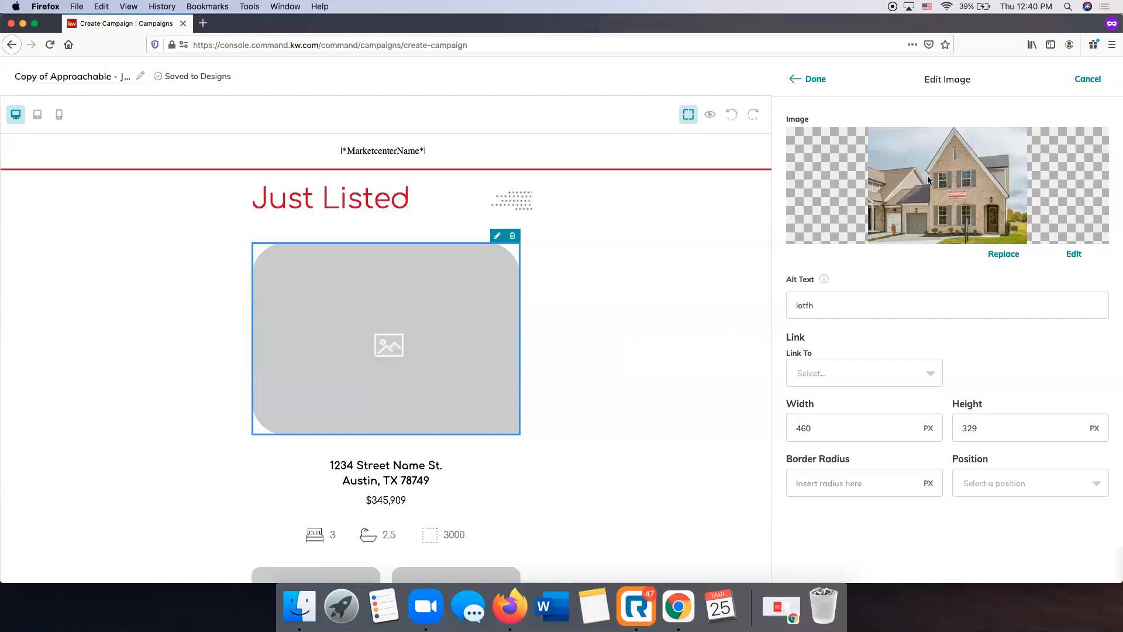
Check the link and position options for the exterior photo and apply the photo to the email
{"action": "scroll", "coordinate": [852, 393], "scroll_direction": "up", "scroll_amount": 1}
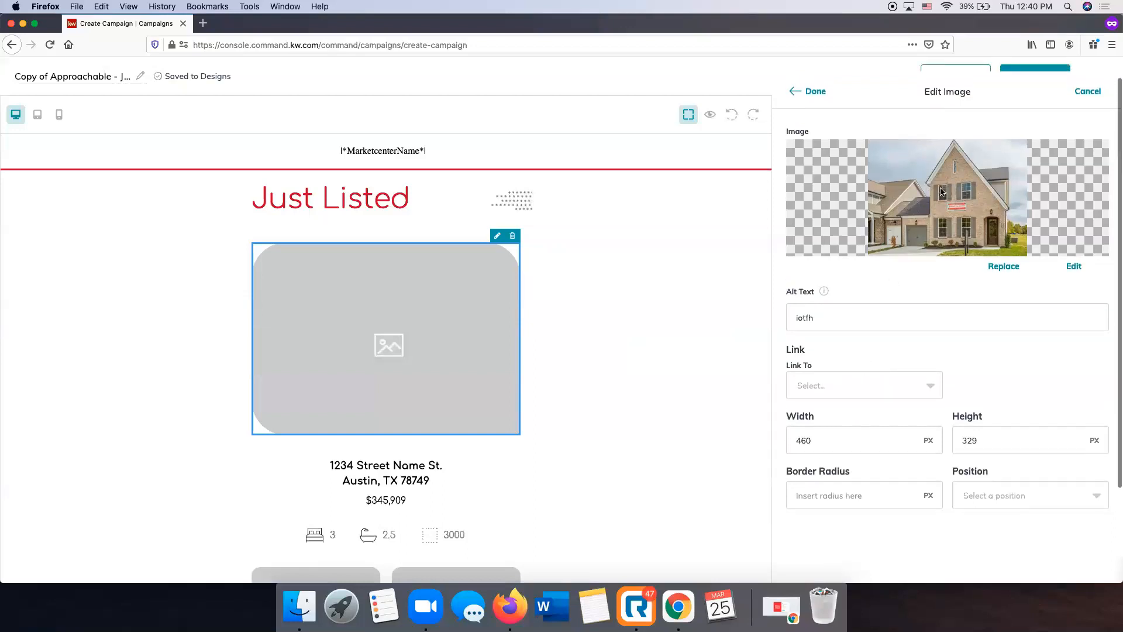
{"action": "left_click", "coordinate": [882, 387]}
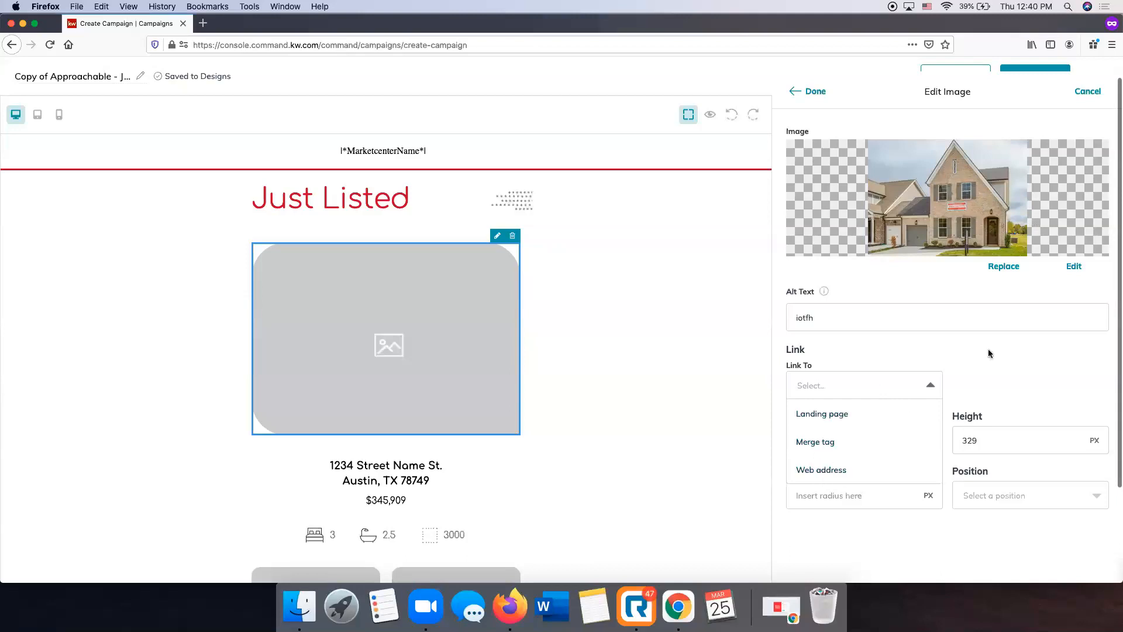
{"action": "left_click", "coordinate": [1006, 346]}
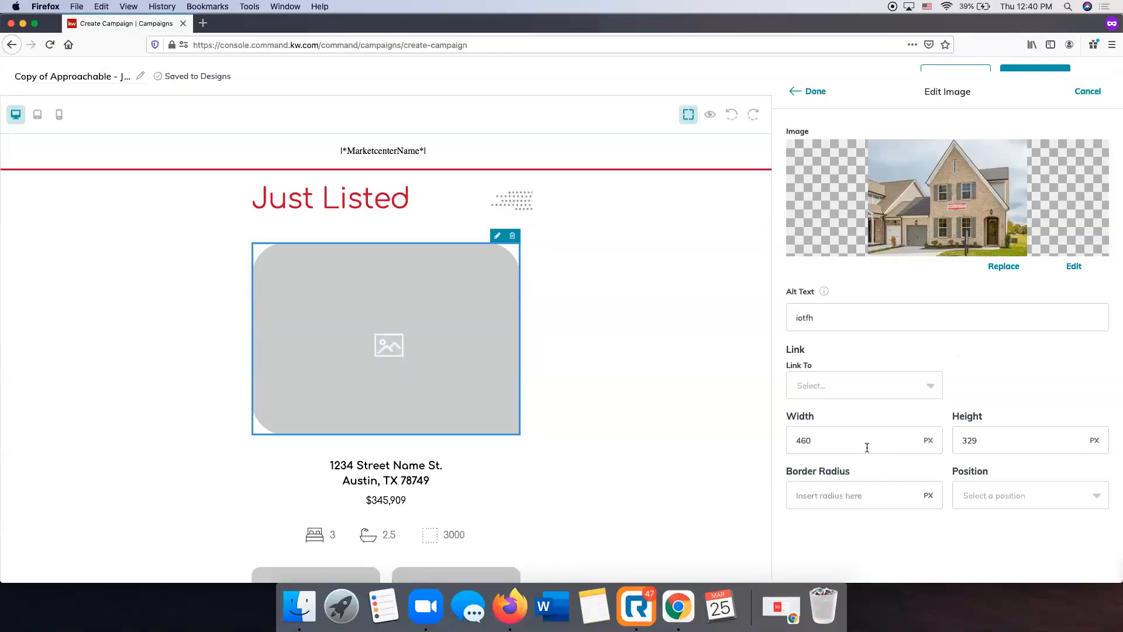
{"action": "scroll", "coordinate": [882, 410], "scroll_direction": "down", "scroll_amount": 2}
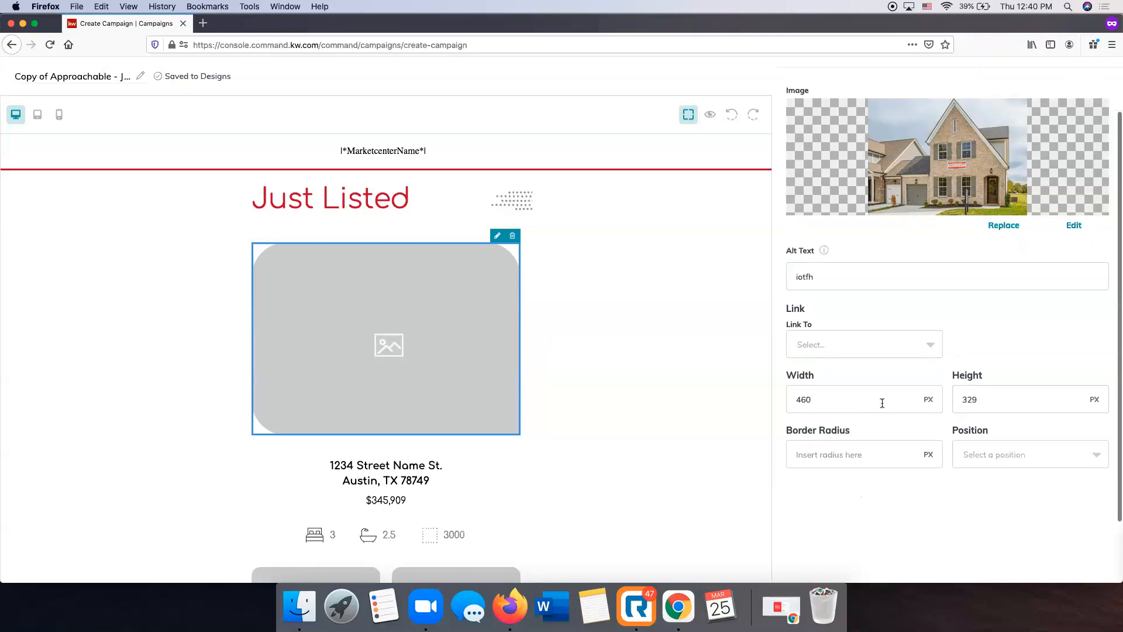
{"action": "scroll", "coordinate": [1001, 403], "scroll_direction": "down", "scroll_amount": 3}
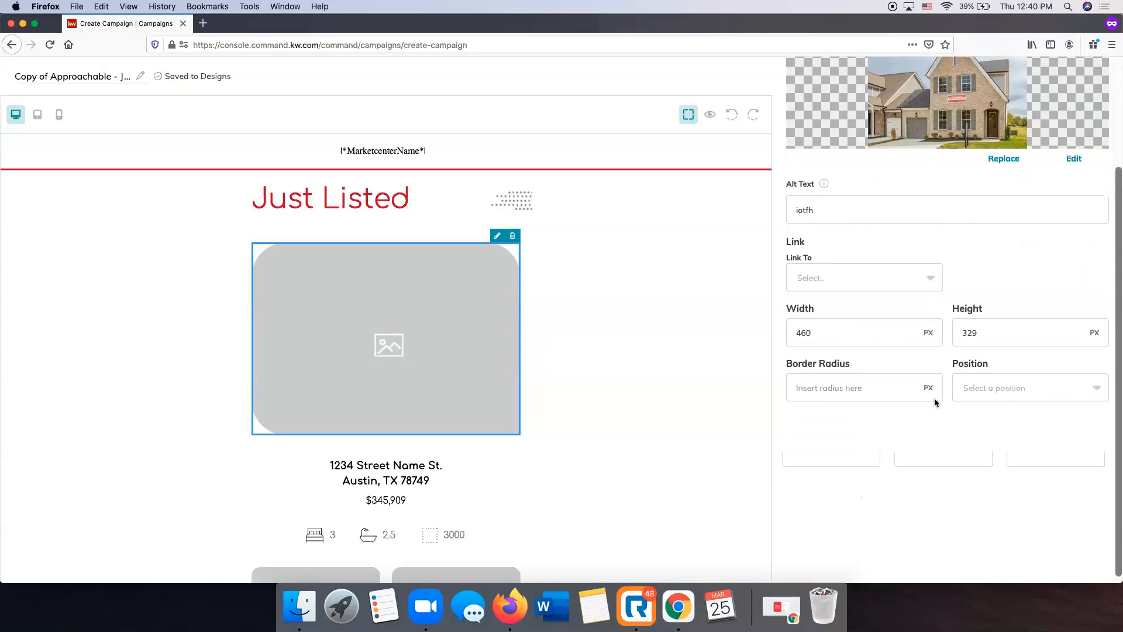
{"action": "left_click", "coordinate": [1005, 388]}
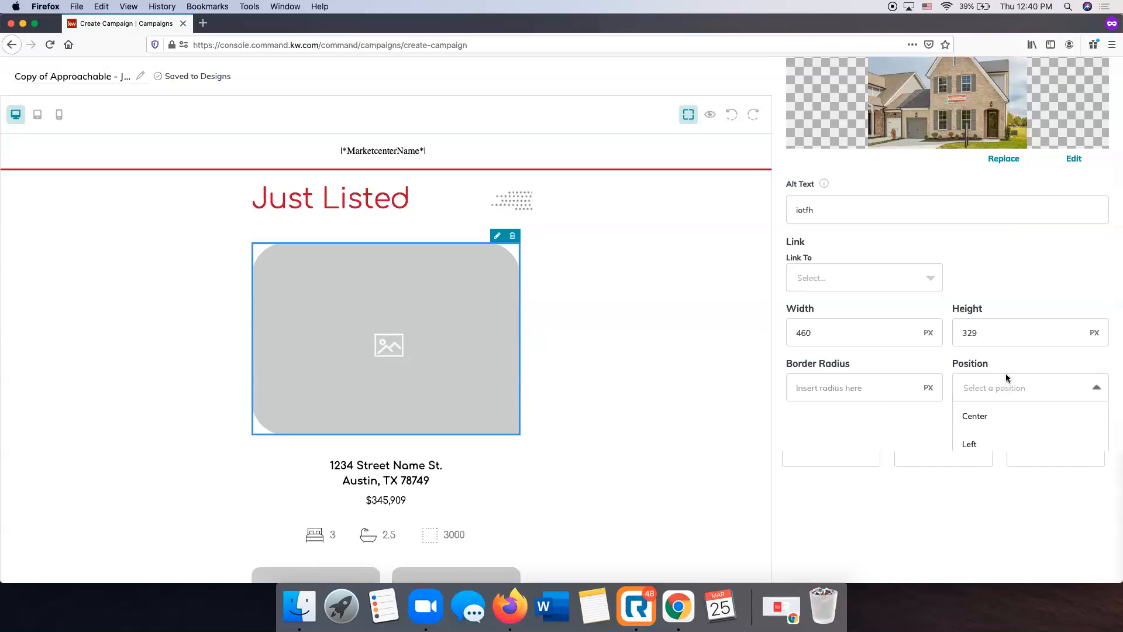
{"action": "left_click", "coordinate": [1002, 274]}
{"action": "scroll", "coordinate": [1001, 273], "scroll_direction": "up", "scroll_amount": 5}
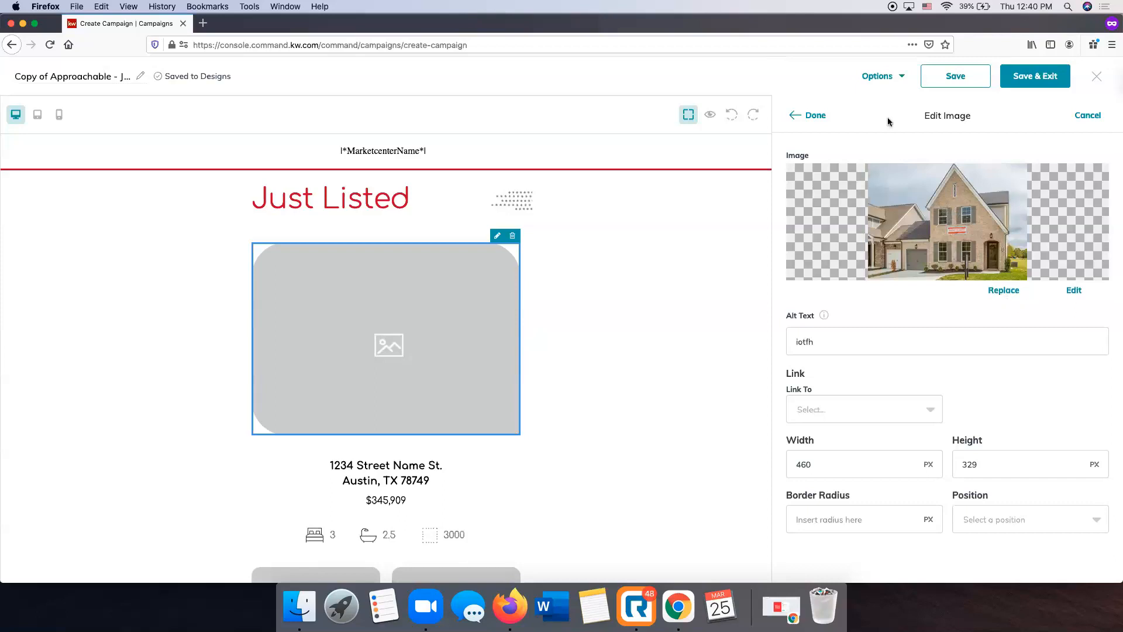
{"action": "left_click", "coordinate": [813, 114]}
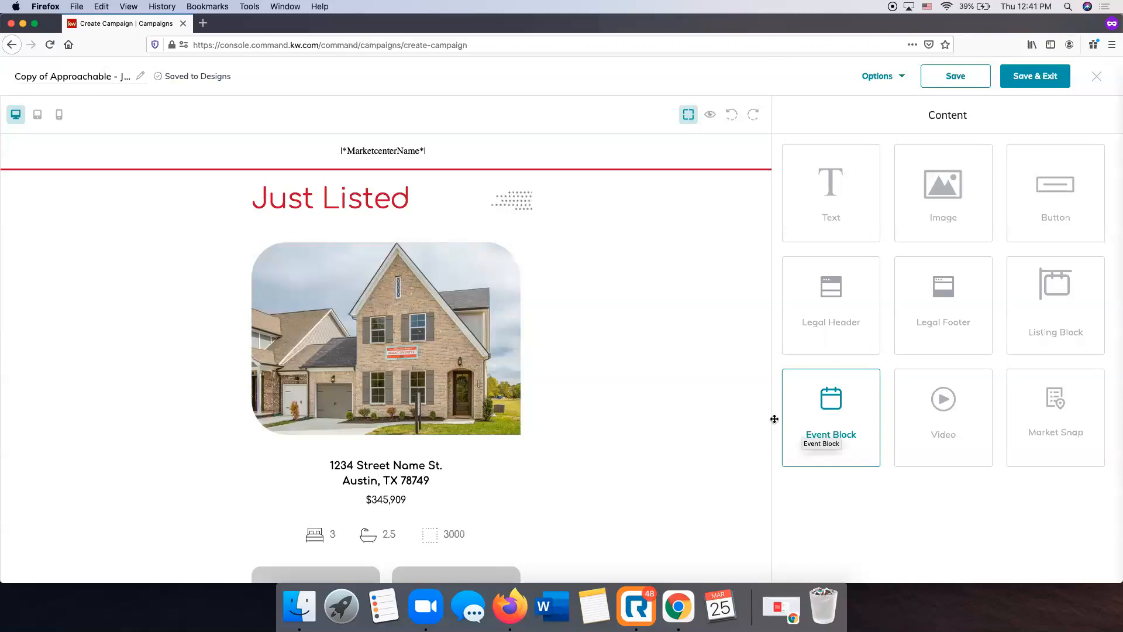
Replace the placeholder address below the house photo with the listing's full property address, keeping the Muli font
{"action": "scroll", "coordinate": [575, 475], "scroll_direction": "down", "scroll_amount": 2}
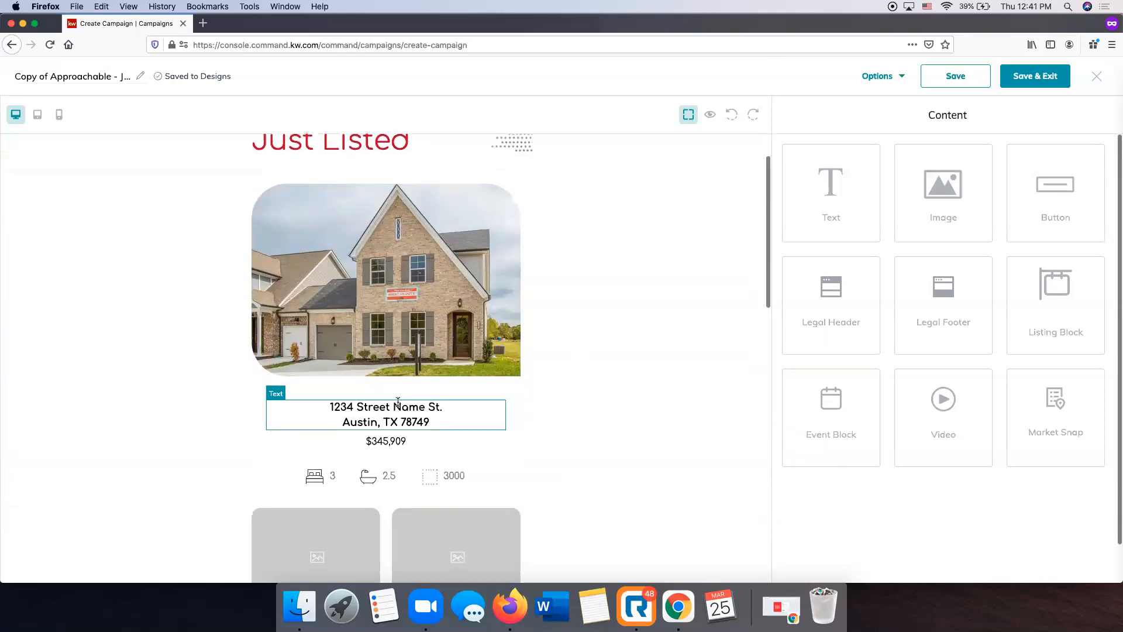
{"action": "left_click", "coordinate": [402, 418]}
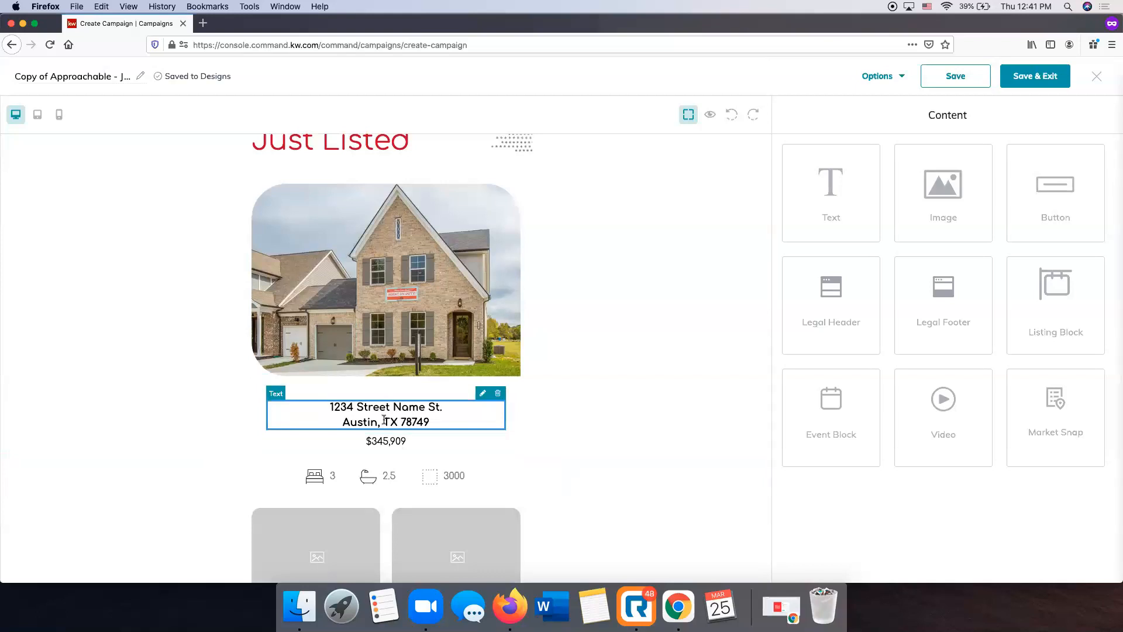
{"action": "left_click", "coordinate": [483, 393]}
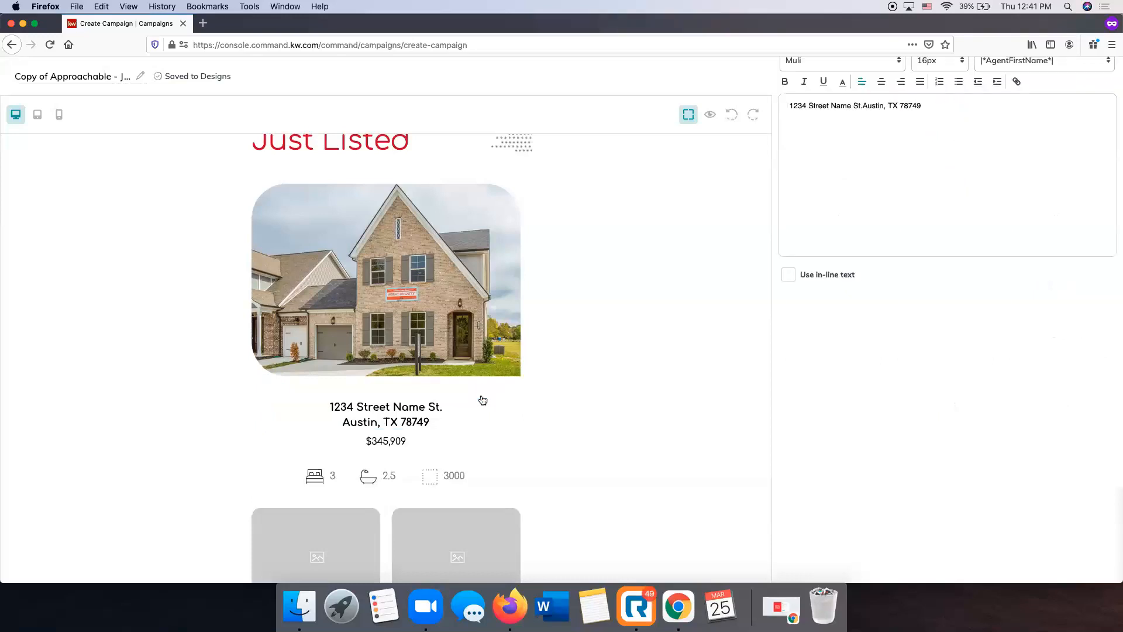
{"action": "scroll", "coordinate": [672, 313], "scroll_direction": "up", "scroll_amount": 1}
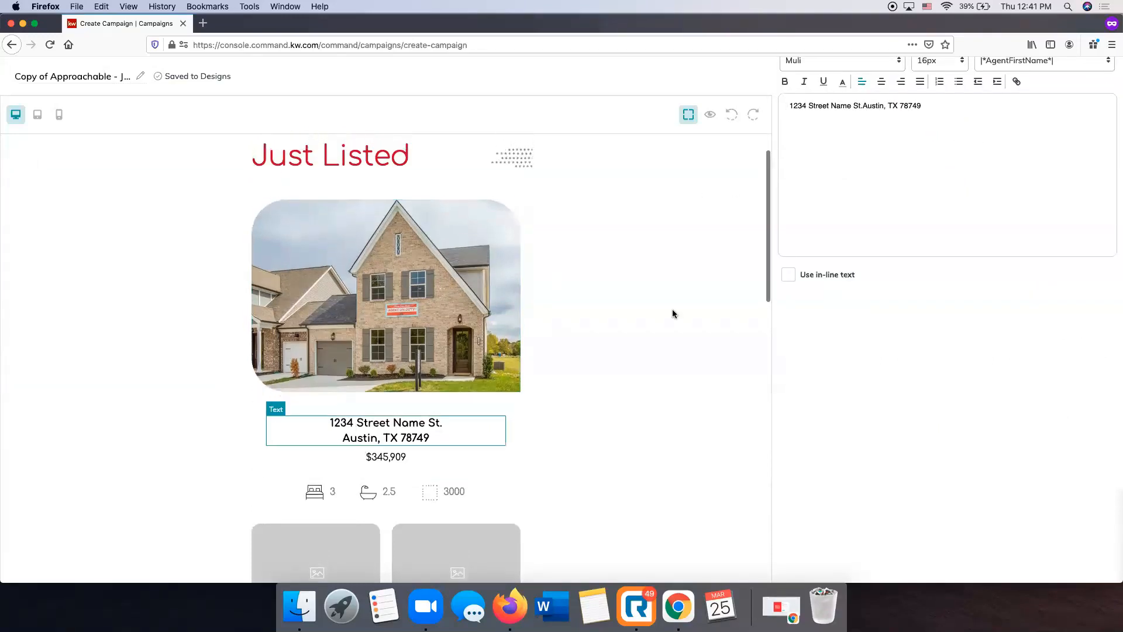
{"action": "left_click", "coordinate": [806, 105]}
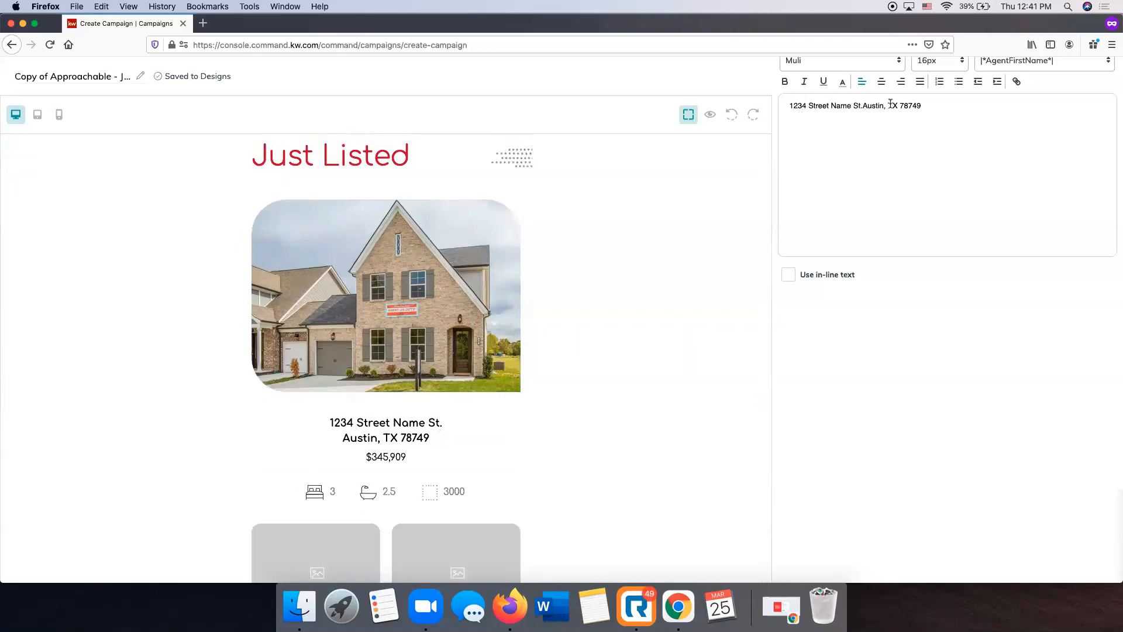
{"action": "left_click_drag", "start_coordinate": [921, 104], "coordinate": [792, 108]}
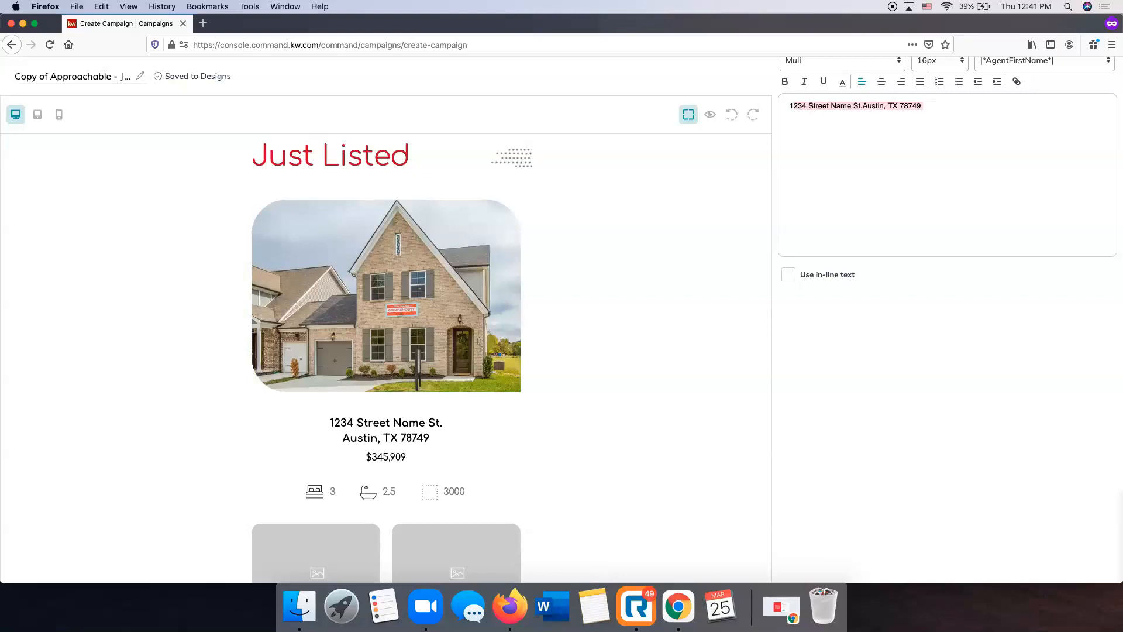
{"action": "type", "text": "1"}
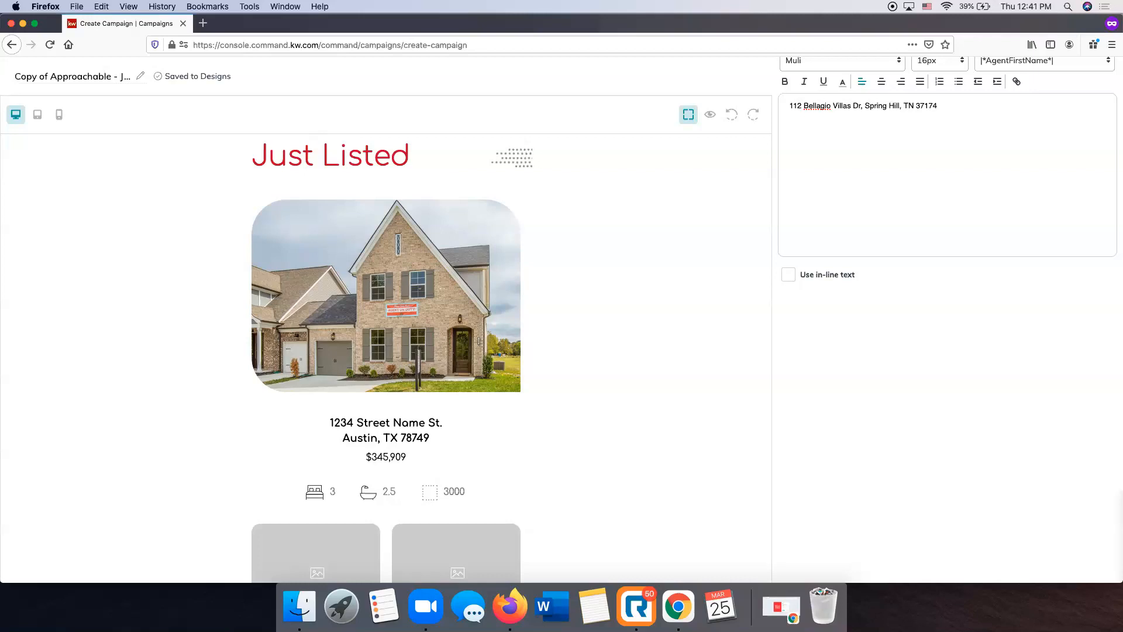
{"action": "scroll", "coordinate": [933, 196], "scroll_direction": "up", "scroll_amount": 3}
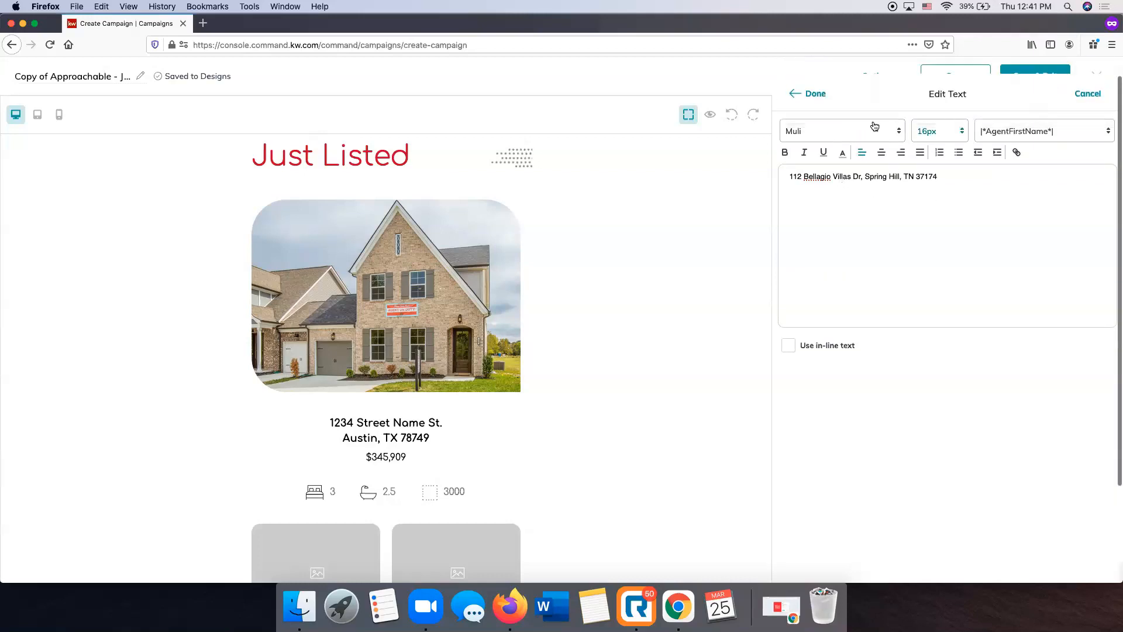
{"action": "left_click", "coordinate": [834, 130]}
{"action": "left_click", "coordinate": [832, 130]}
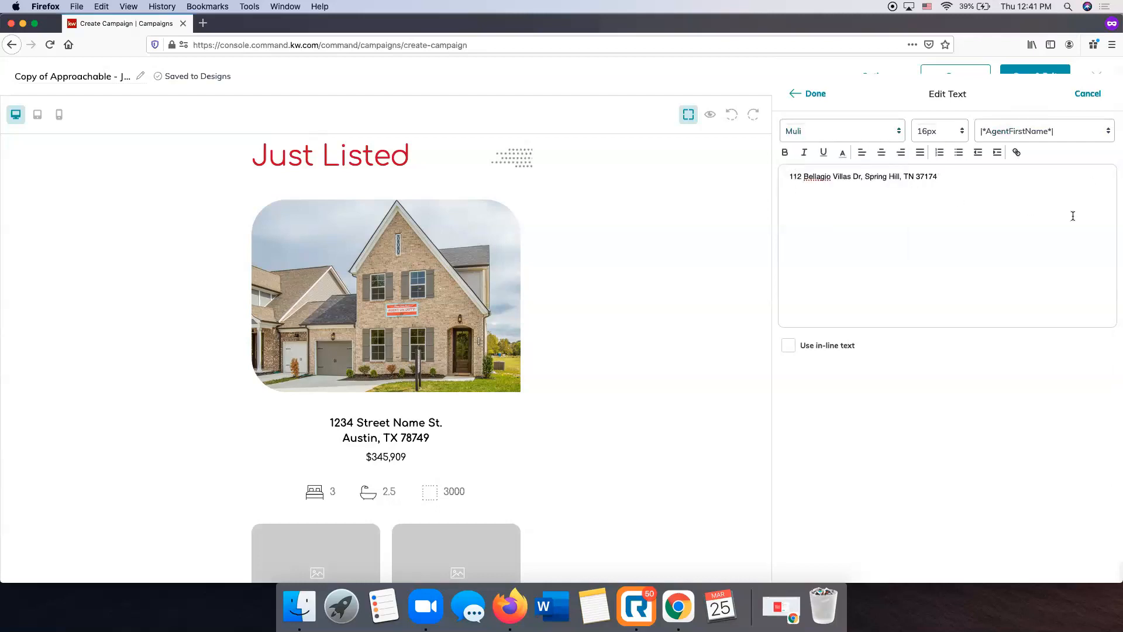
{"action": "left_click", "coordinate": [811, 98]}
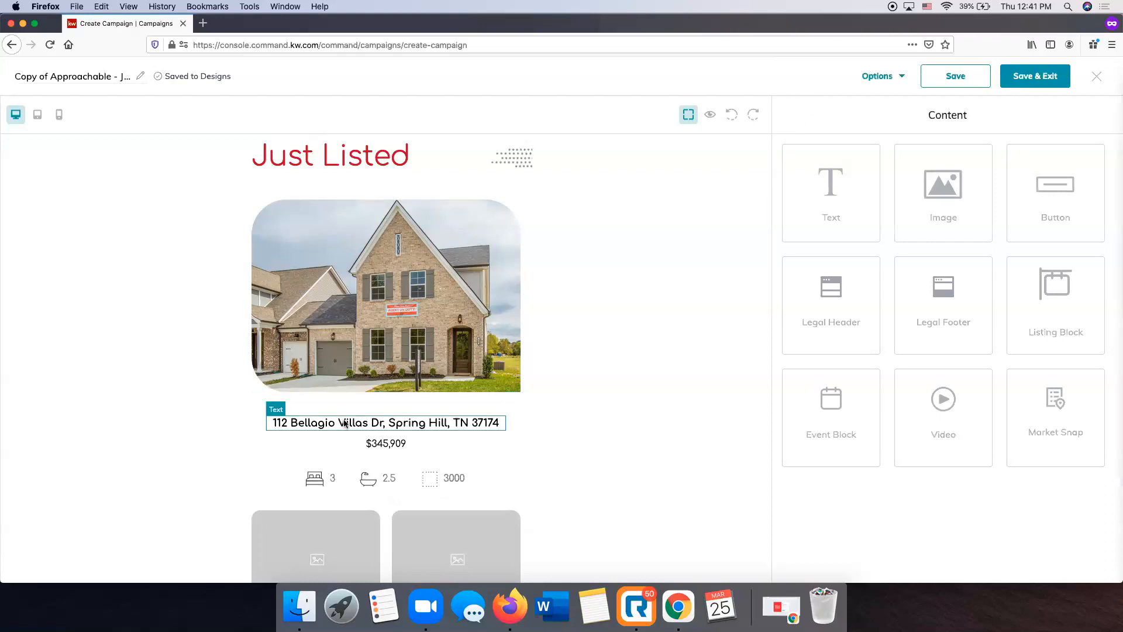
Set the listing price below the property address to $385,472
{"action": "left_click", "coordinate": [409, 448]}
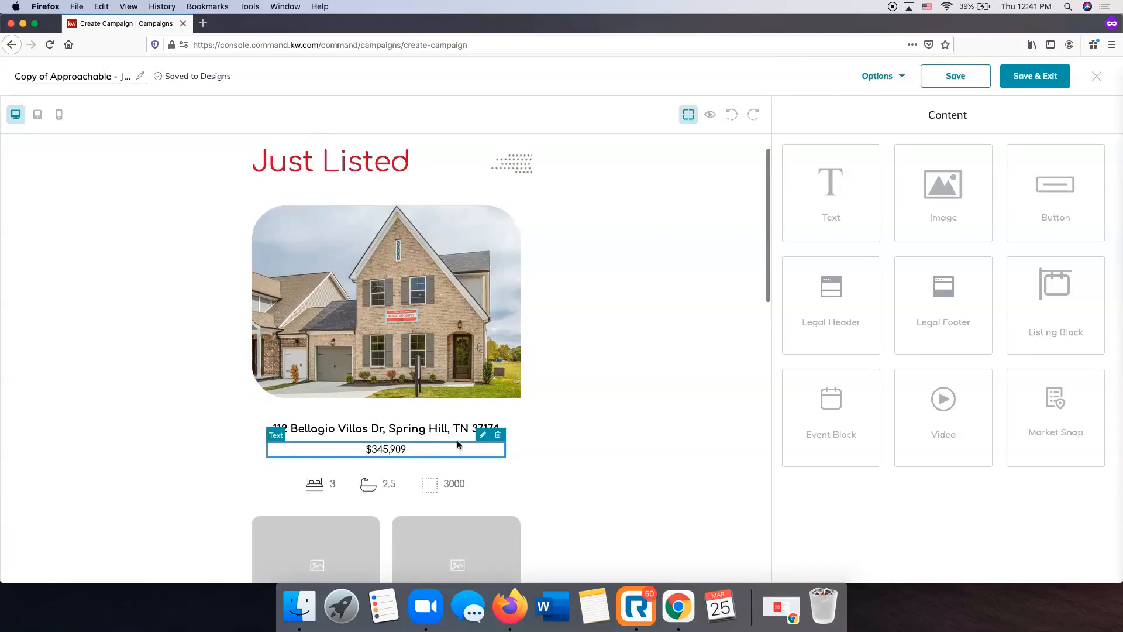
{"action": "left_click", "coordinate": [483, 434]}
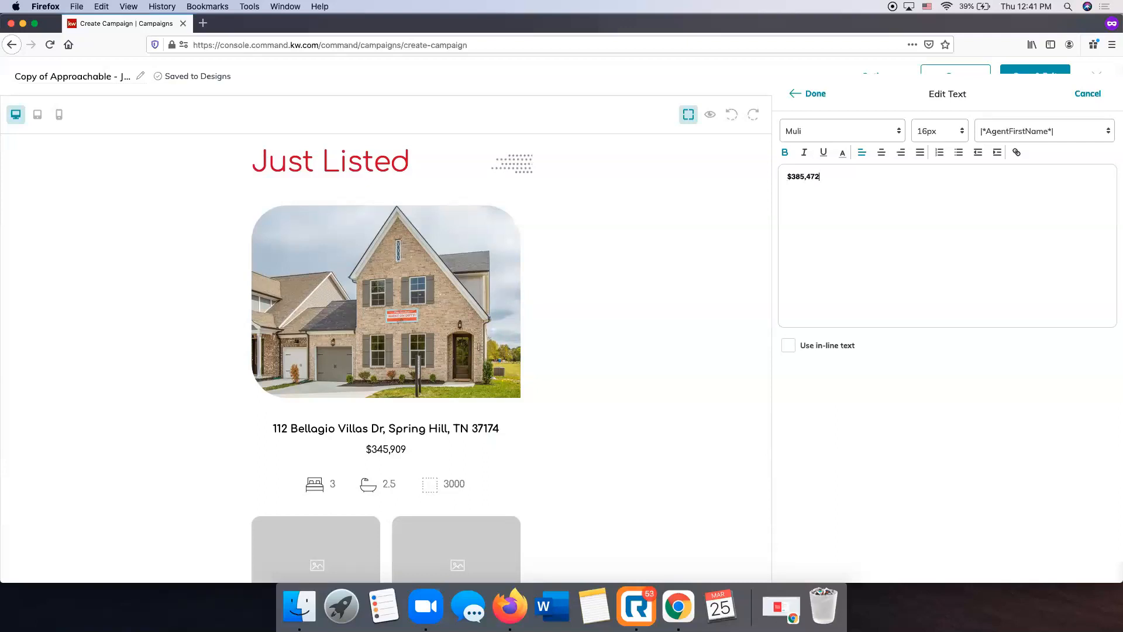
{"action": "left_click", "coordinate": [816, 93]}
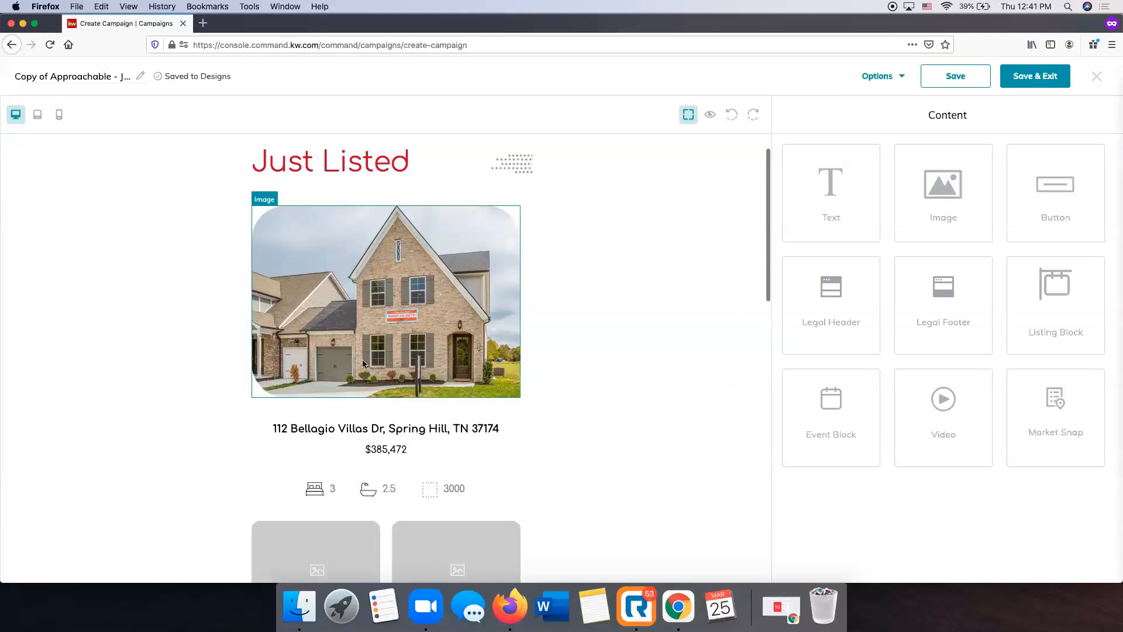
Set the bedroom count beside the bed icon to 4
{"action": "scroll", "coordinate": [367, 362], "scroll_direction": "down", "scroll_amount": 3}
{"action": "scroll", "coordinate": [366, 362], "scroll_direction": "down", "scroll_amount": 2}
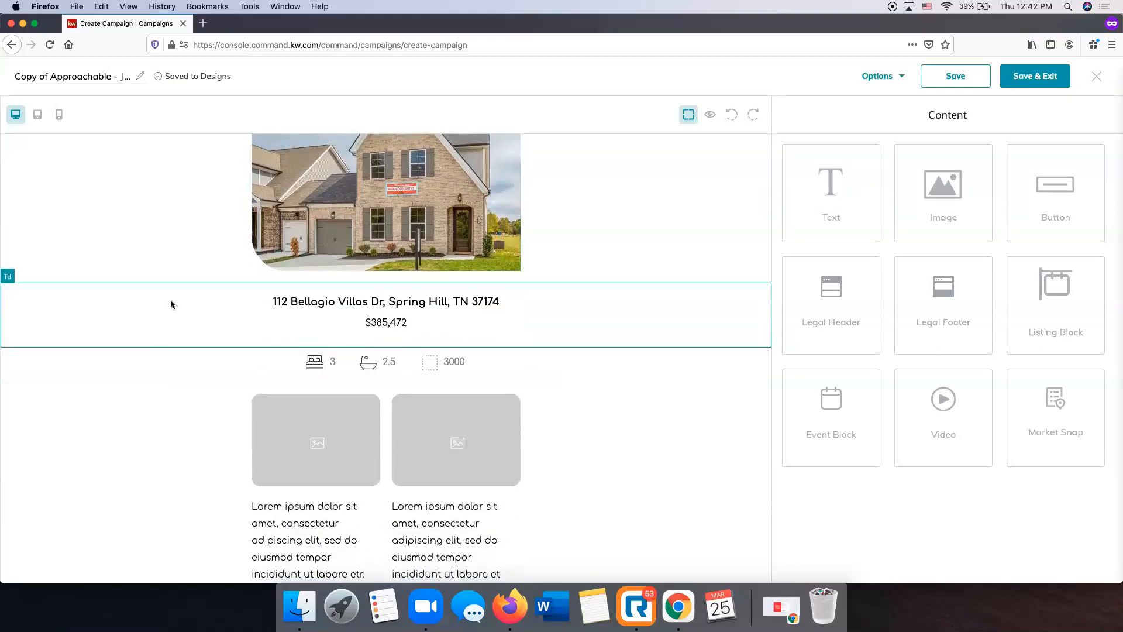
{"action": "left_click", "coordinate": [331, 361]}
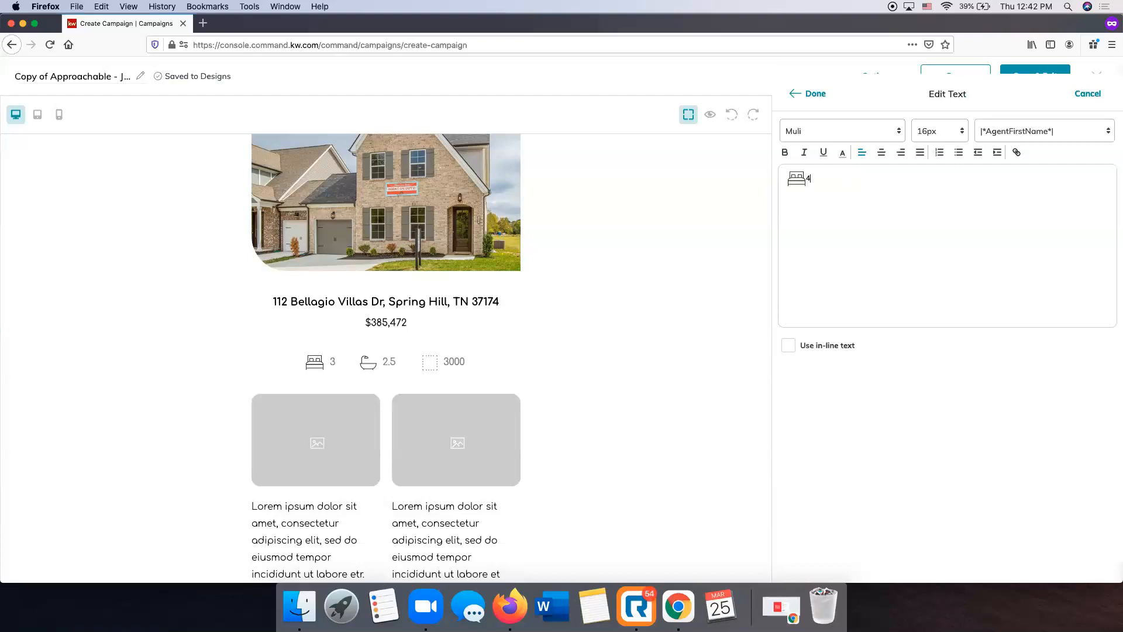
{"action": "left_click", "coordinate": [813, 93]}
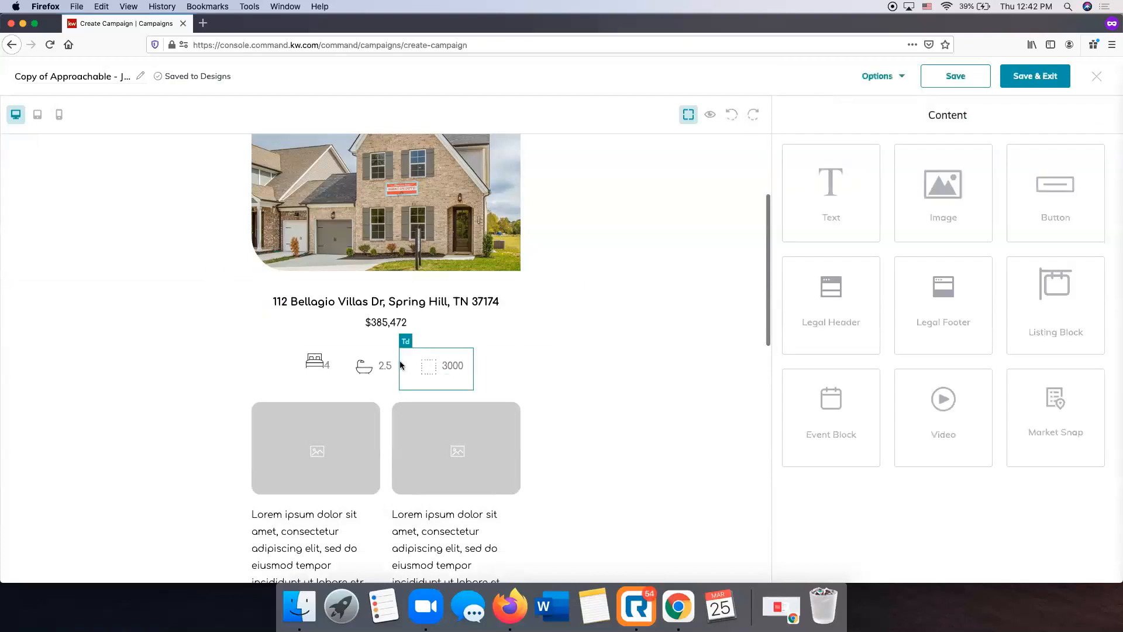
Add a space between the bed icon and the bedroom count
{"action": "left_click", "coordinate": [326, 367]}
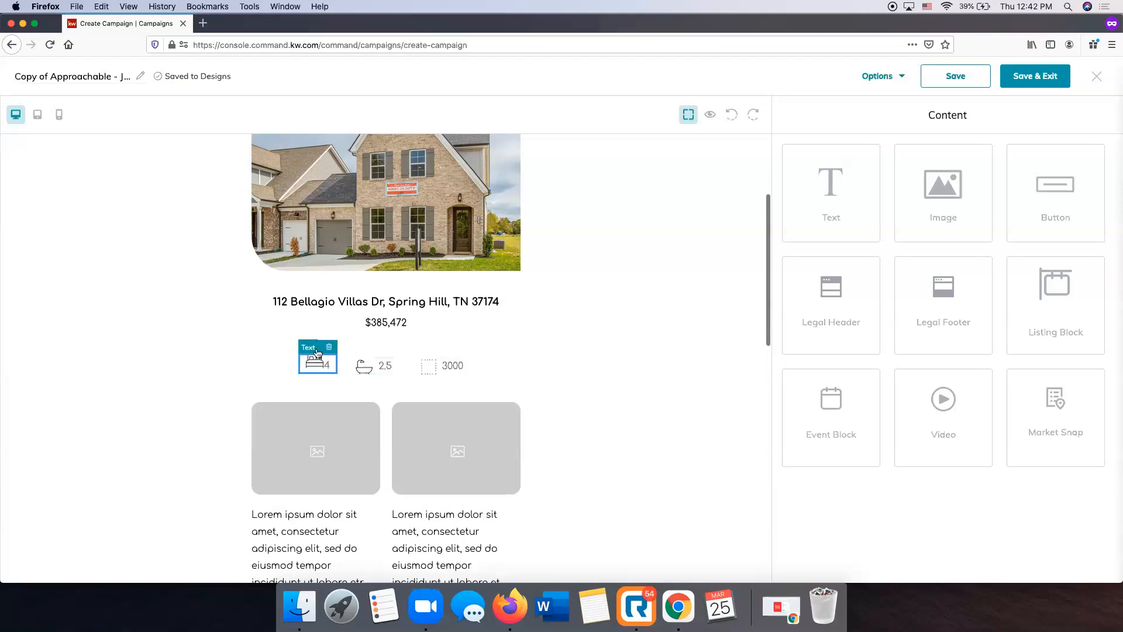
{"action": "left_click", "coordinate": [324, 356]}
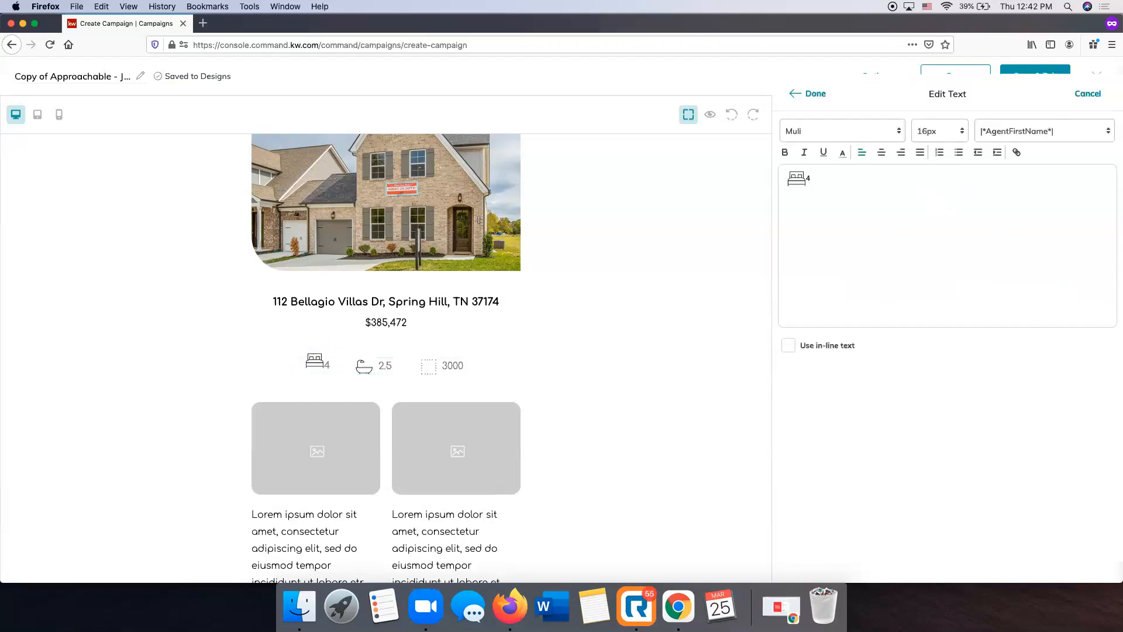
{"action": "left_click", "coordinate": [815, 95]}
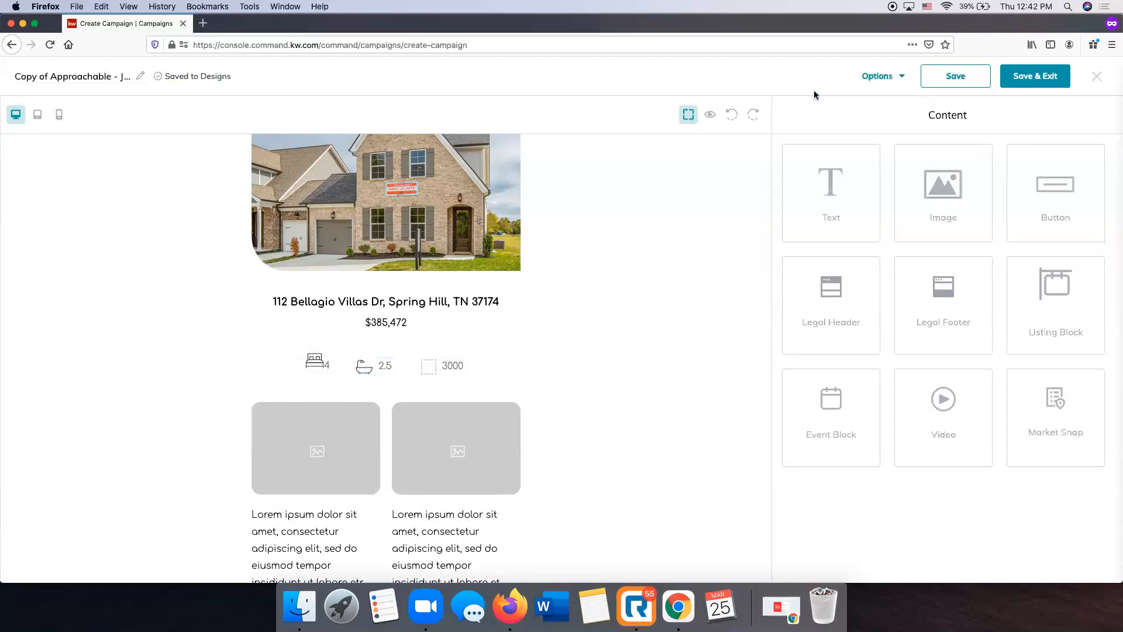
{"action": "left_click", "coordinate": [335, 373]}
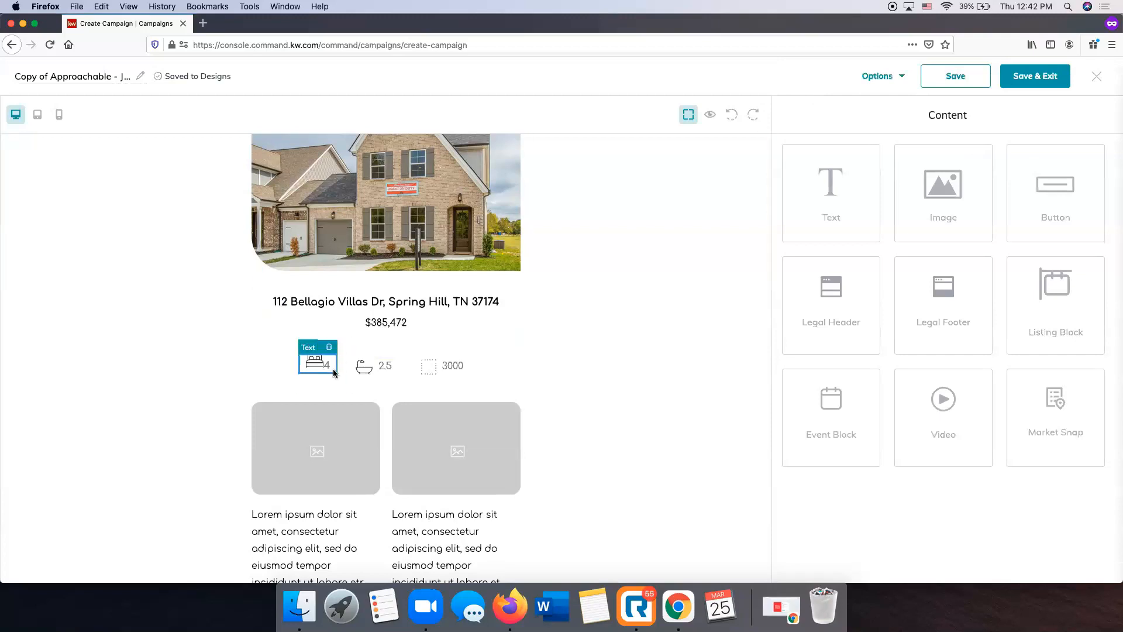
{"action": "left_click", "coordinate": [386, 365]}
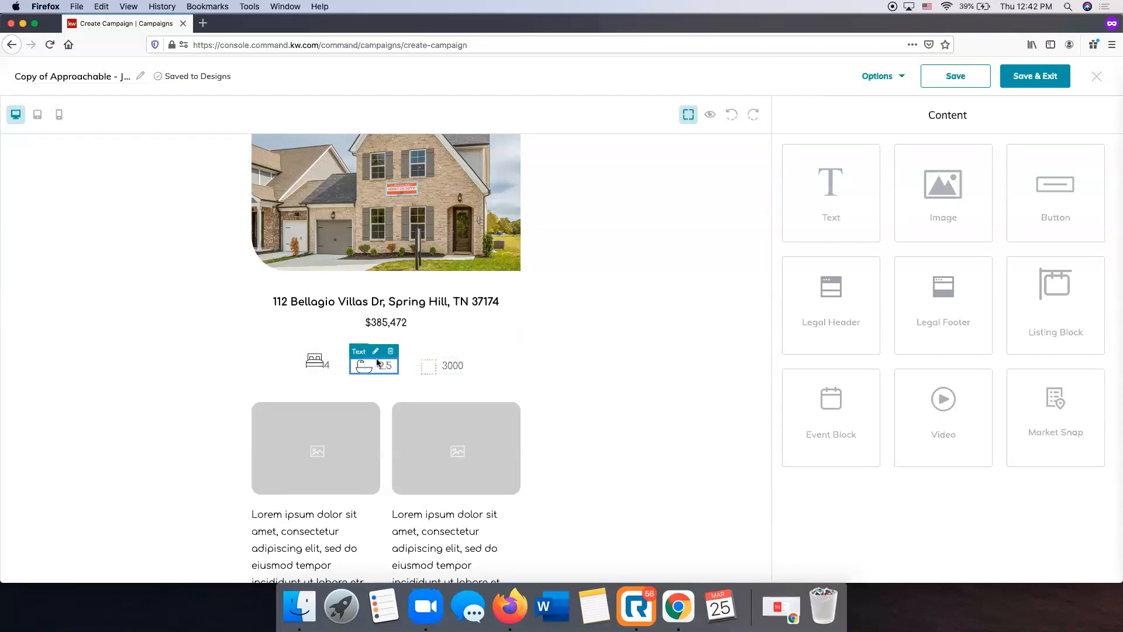
{"action": "left_click", "coordinate": [323, 367]}
{"action": "left_click", "coordinate": [315, 350]}
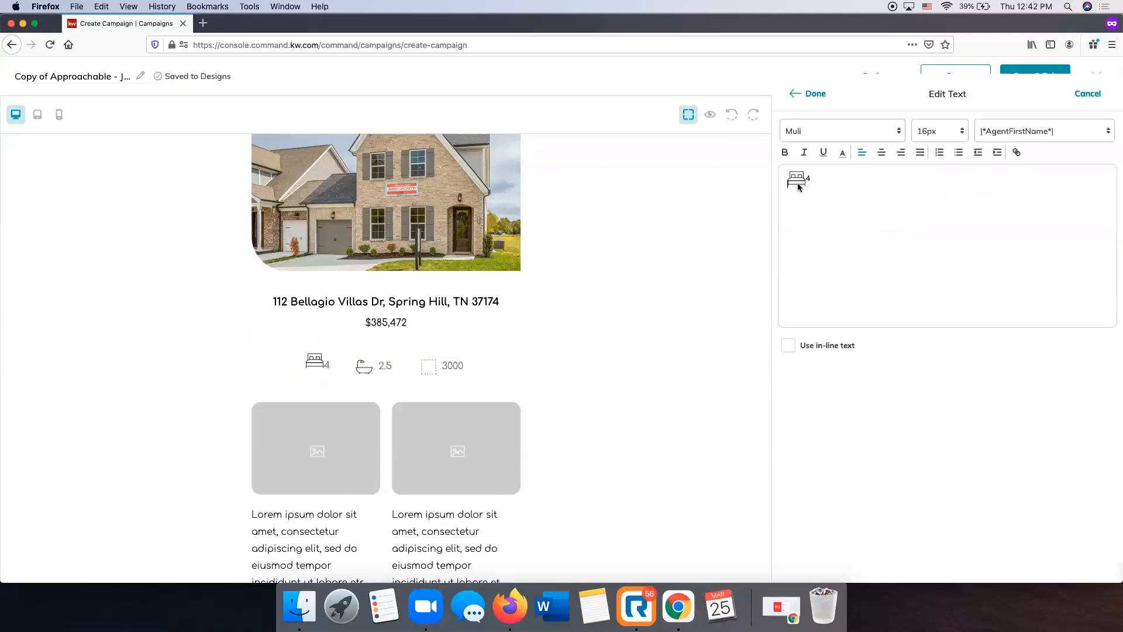
{"action": "left_click", "coordinate": [813, 96]}
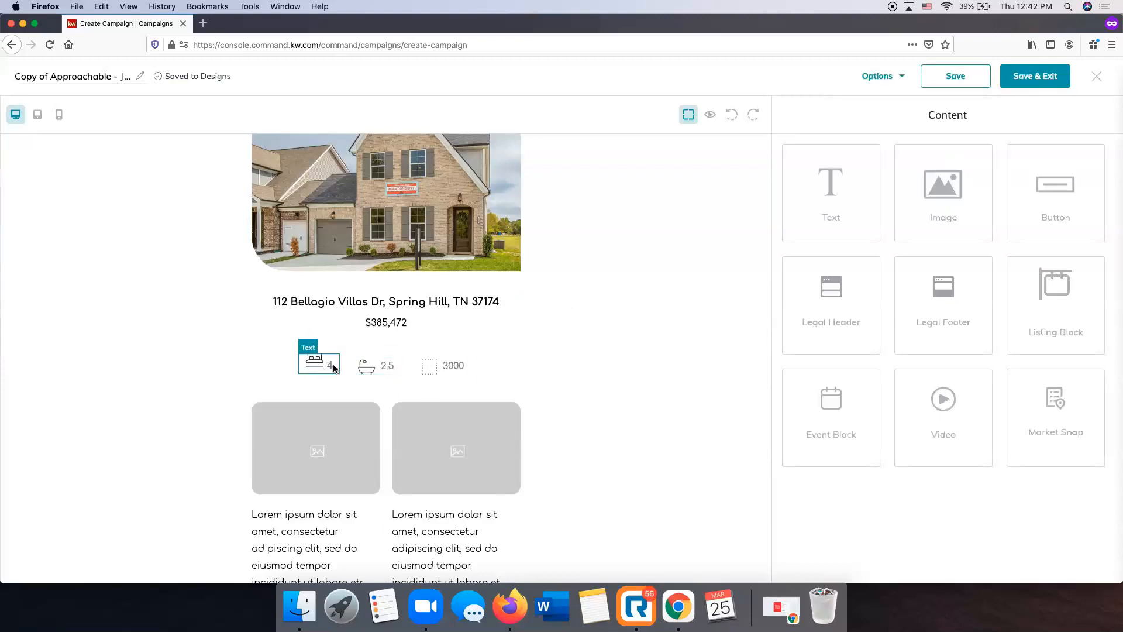
Set the bathroom count beside the bathtub icon to 4
{"action": "left_click", "coordinate": [391, 366]}
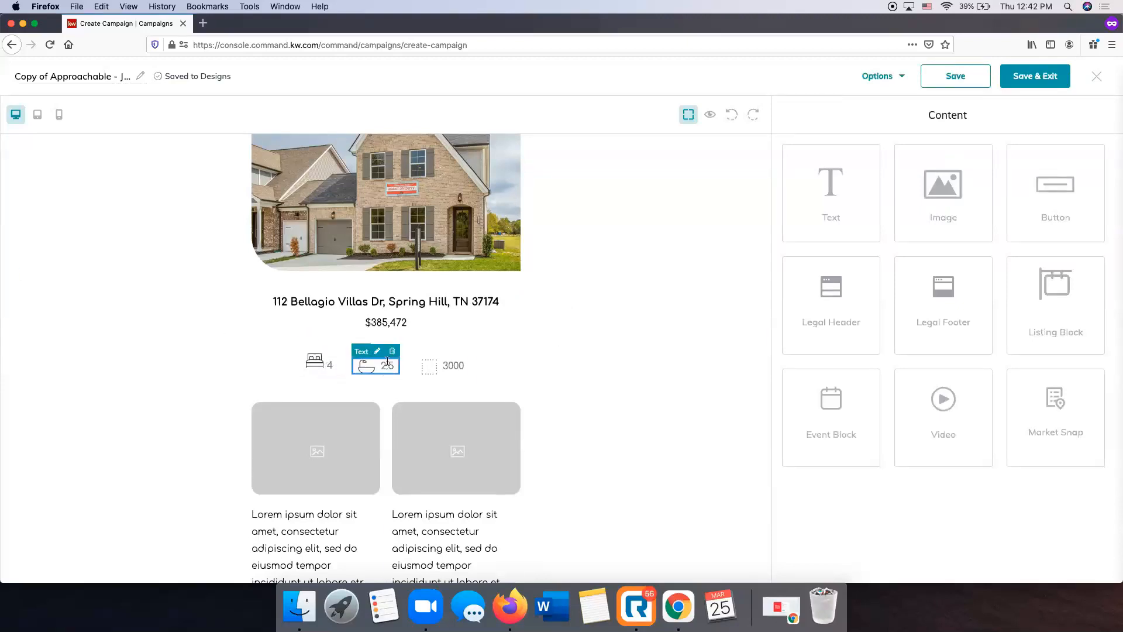
{"action": "left_click", "coordinate": [377, 351]}
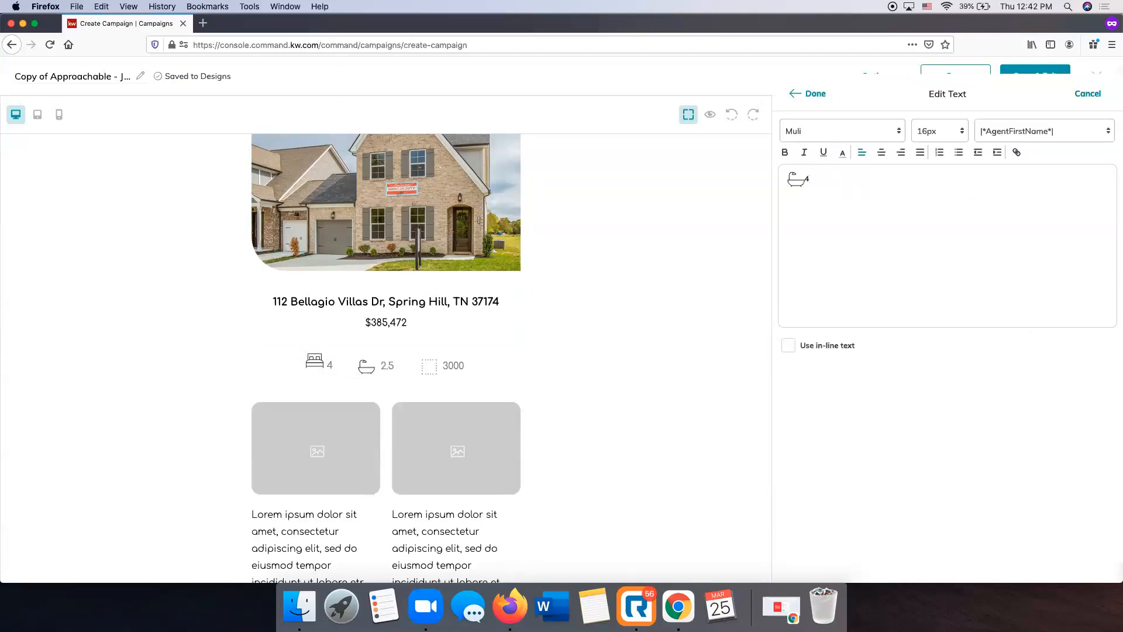
{"action": "left_click", "coordinate": [818, 94]}
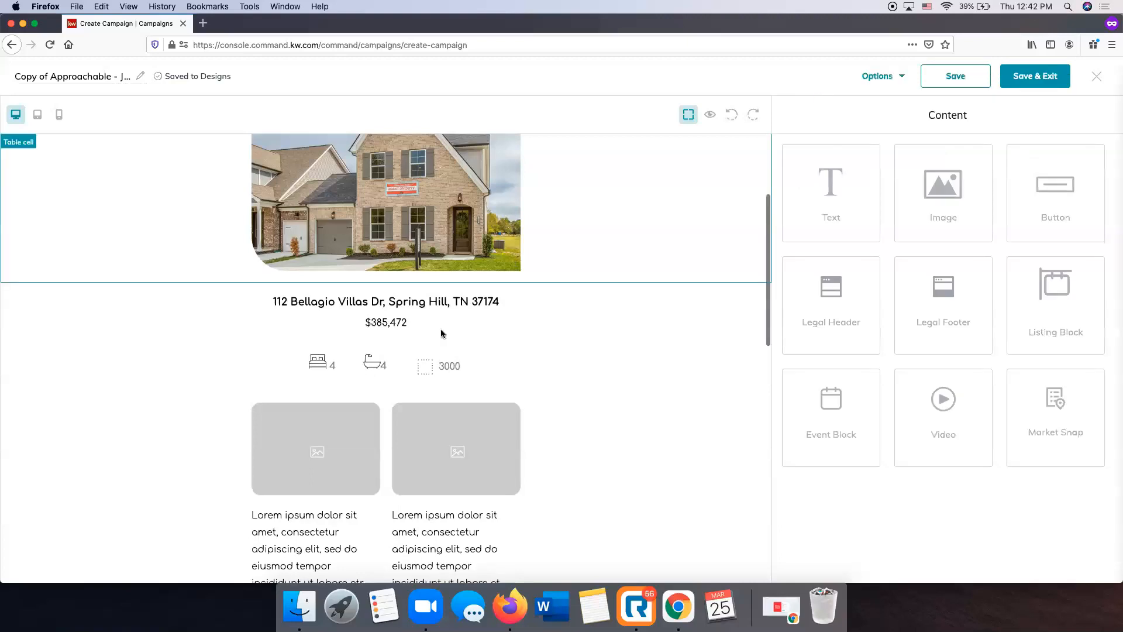
Set the square footage beside the dotted square icon to 2115
{"action": "left_click", "coordinate": [453, 370]}
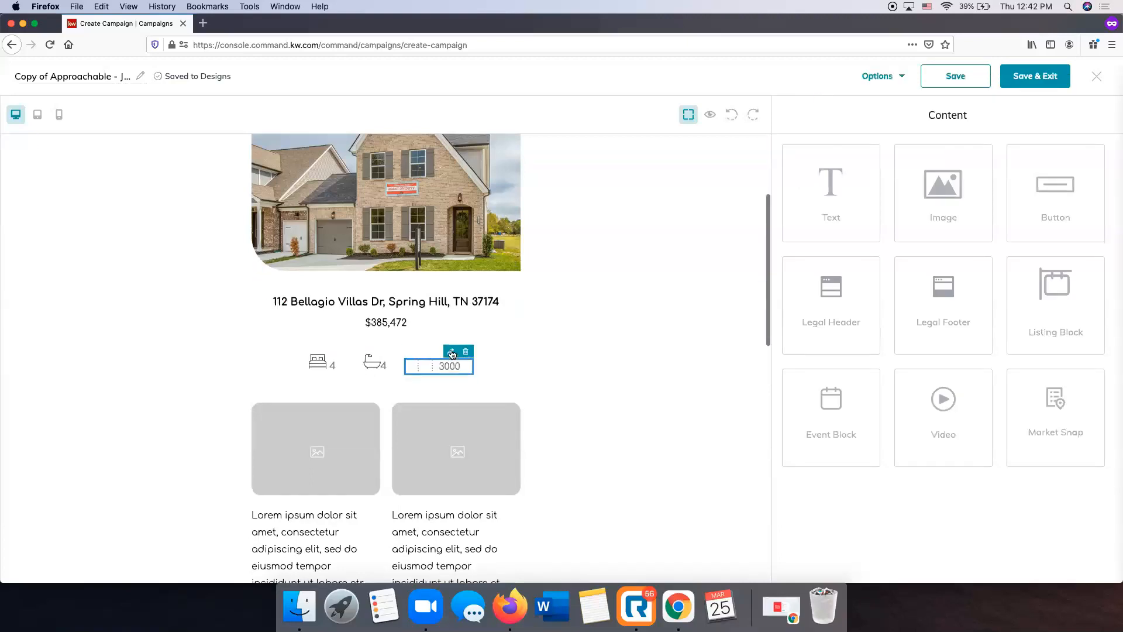
{"action": "left_click", "coordinate": [451, 352]}
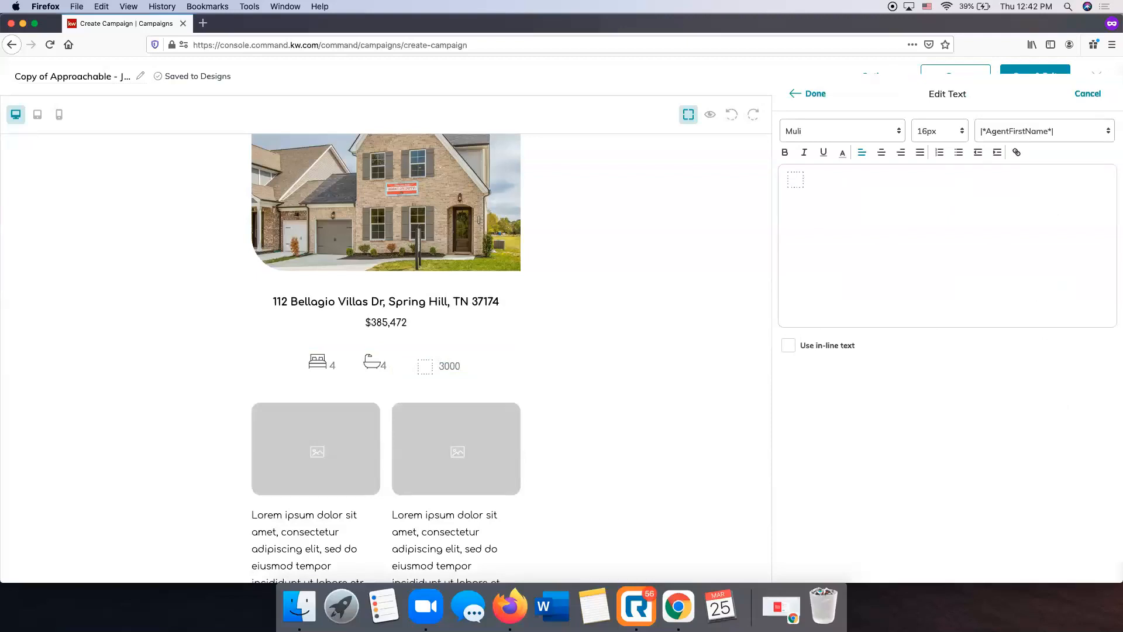
{"action": "left_click", "coordinate": [806, 93]}
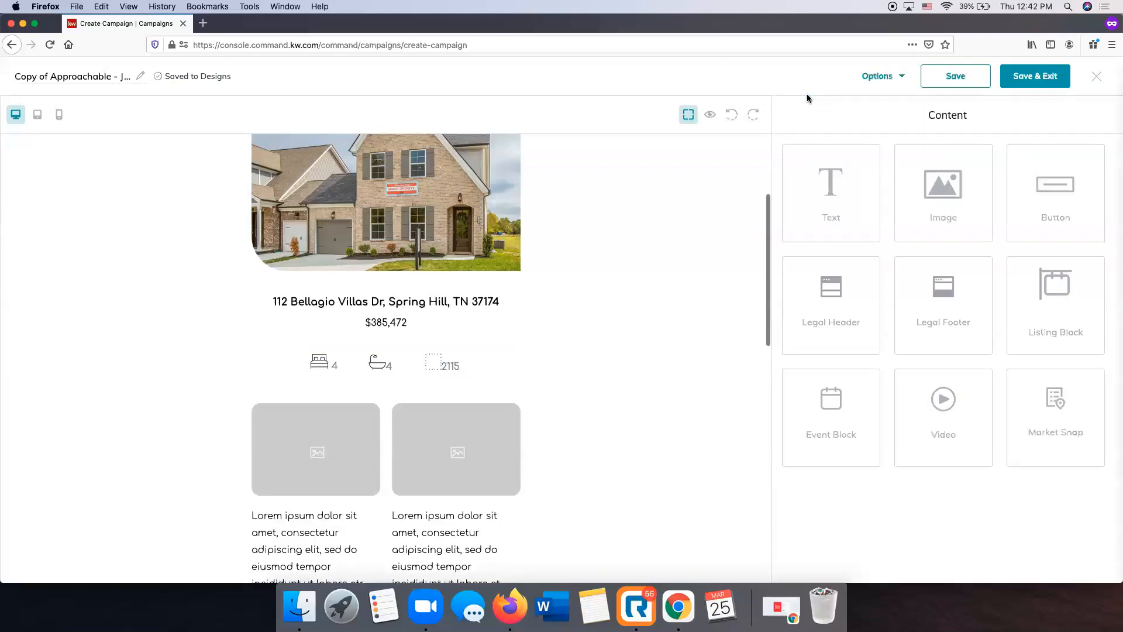
Upload Bellagio Villas 2.jpg from Downloads as a replacement for the first placeholder image below the property details
{"action": "scroll", "coordinate": [641, 401], "scroll_direction": "down", "scroll_amount": 1}
{"action": "scroll", "coordinate": [641, 401], "scroll_direction": "down", "scroll_amount": 5}
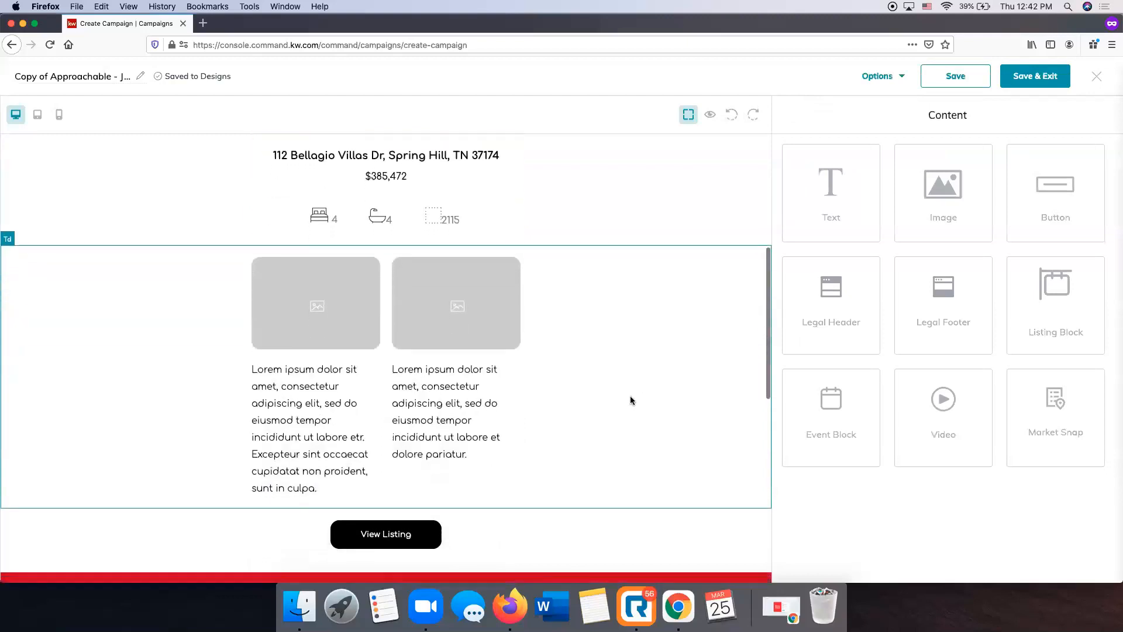
{"action": "left_click", "coordinate": [338, 269]}
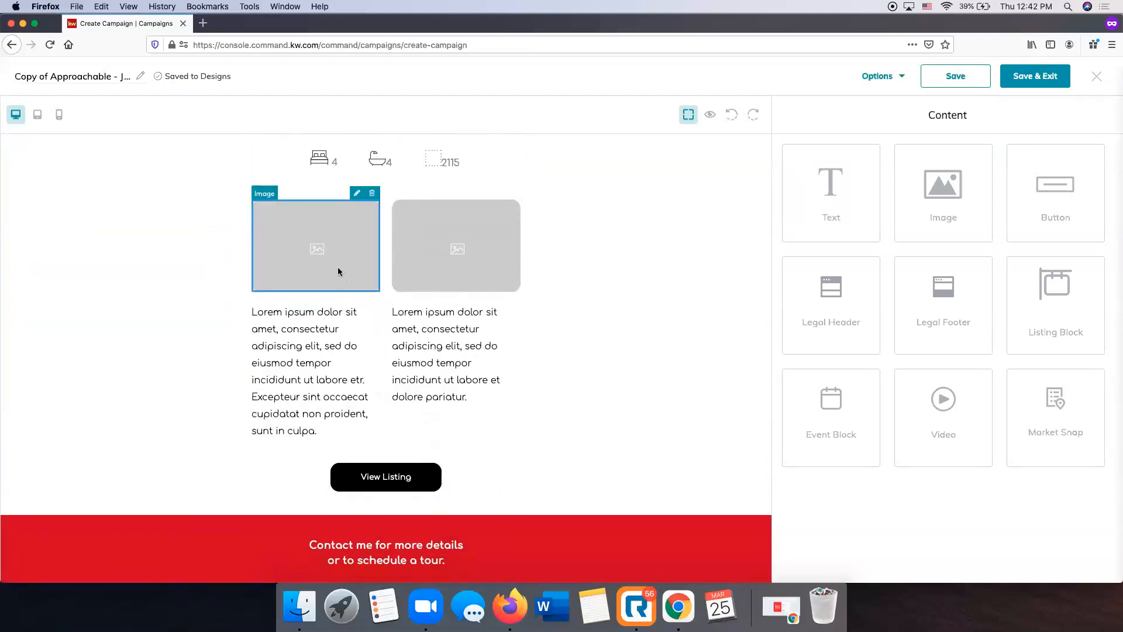
{"action": "left_click", "coordinate": [356, 193]}
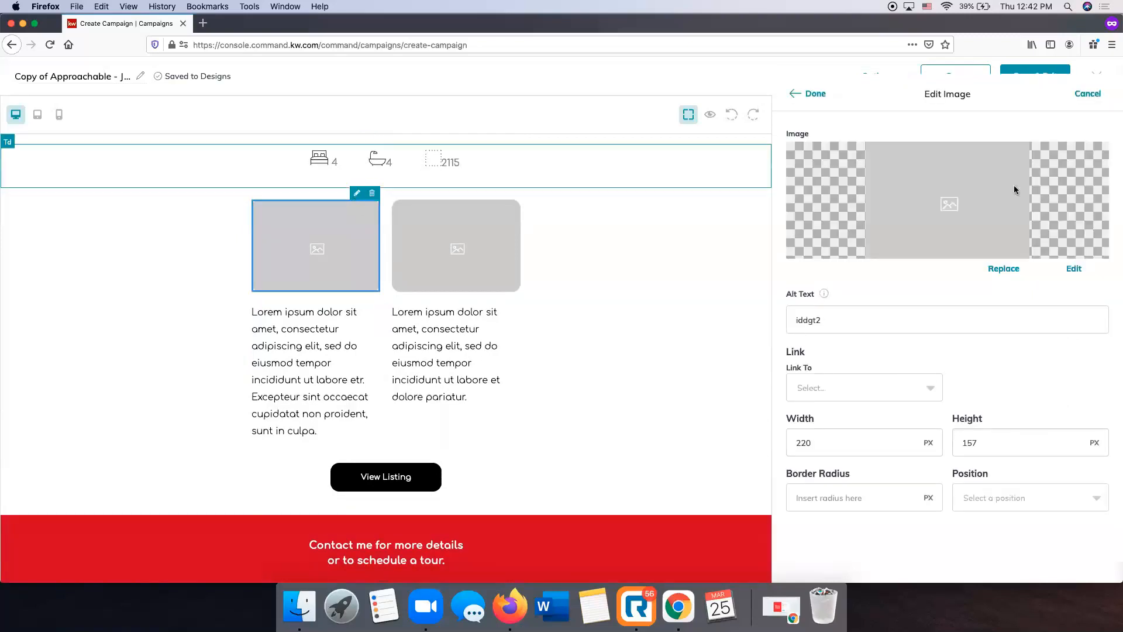
{"action": "left_click", "coordinate": [1004, 269]}
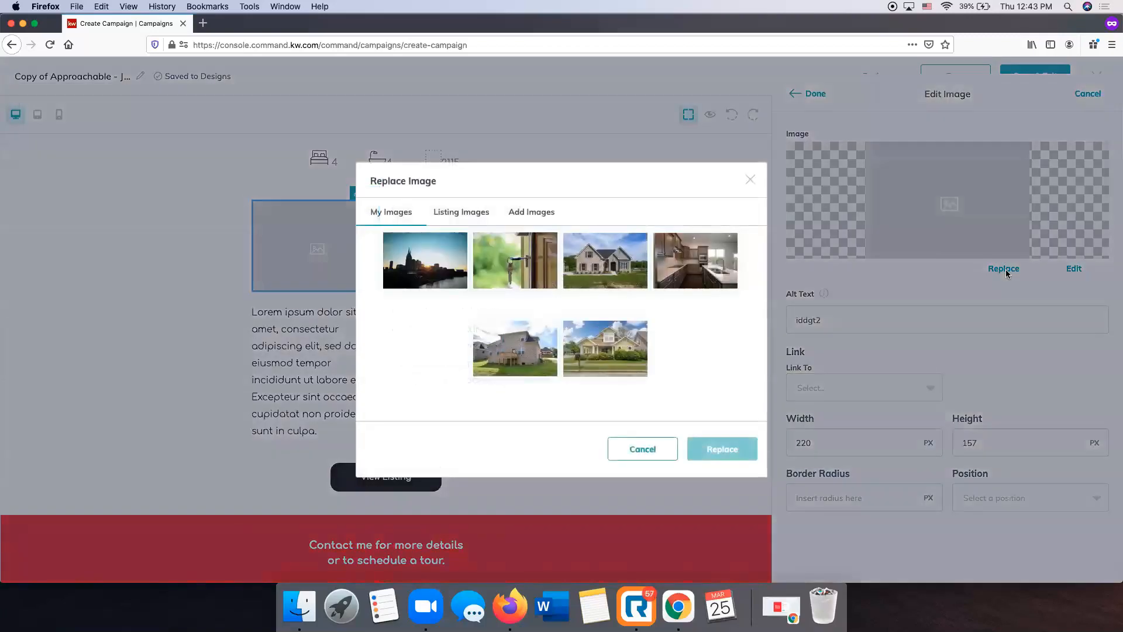
{"action": "left_click", "coordinate": [531, 213]}
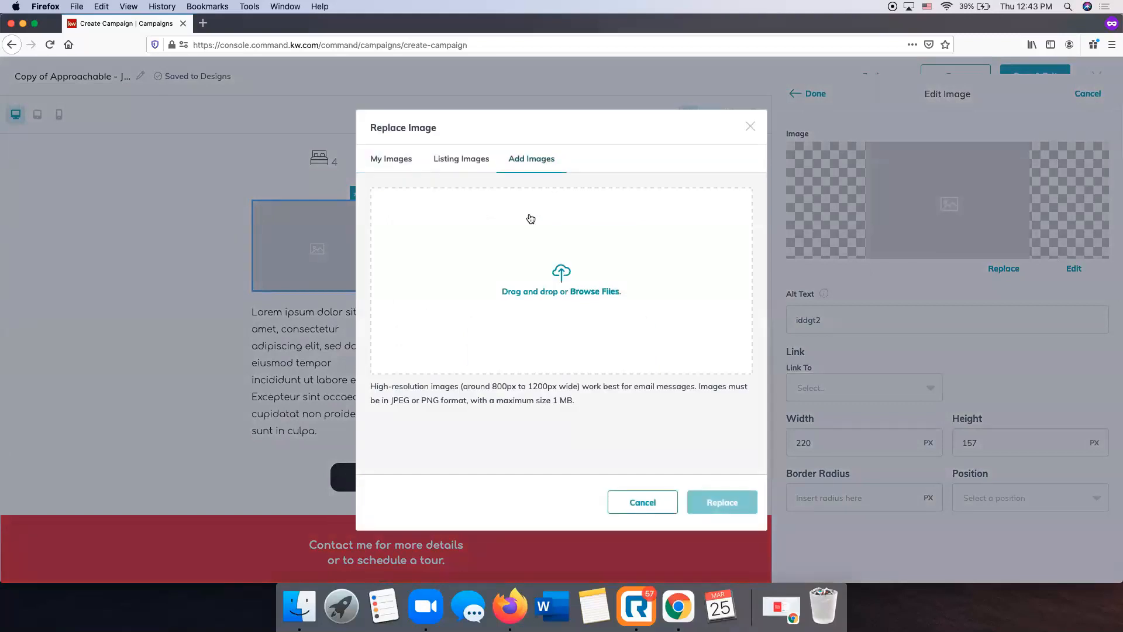
{"action": "left_click", "coordinate": [570, 287]}
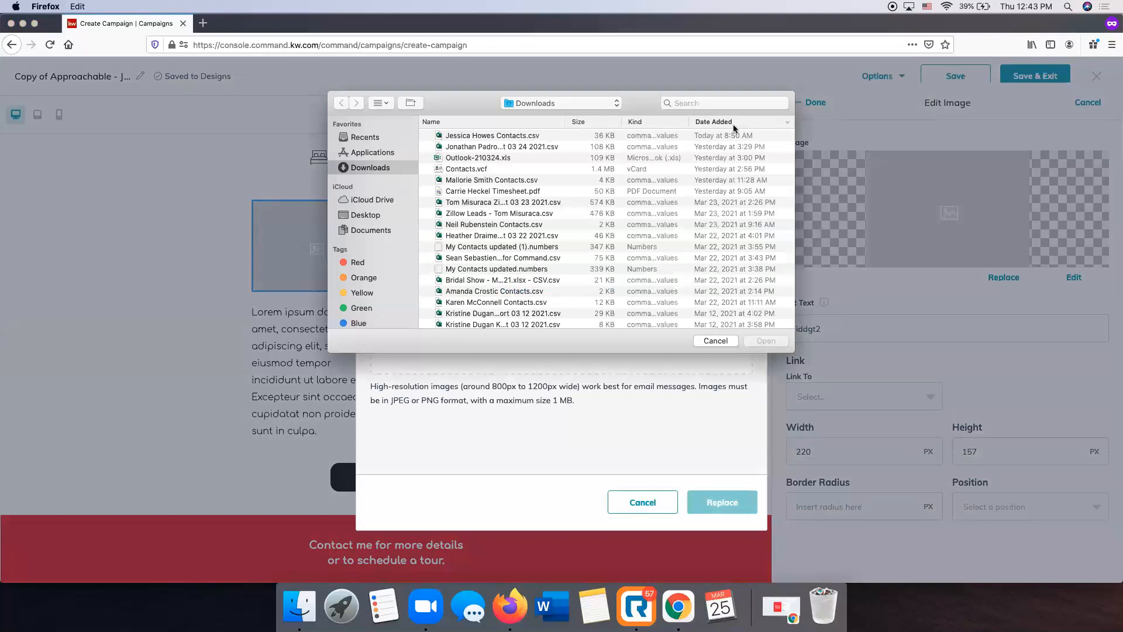
{"action": "scroll", "coordinate": [527, 238], "scroll_direction": "down", "scroll_amount": 5}
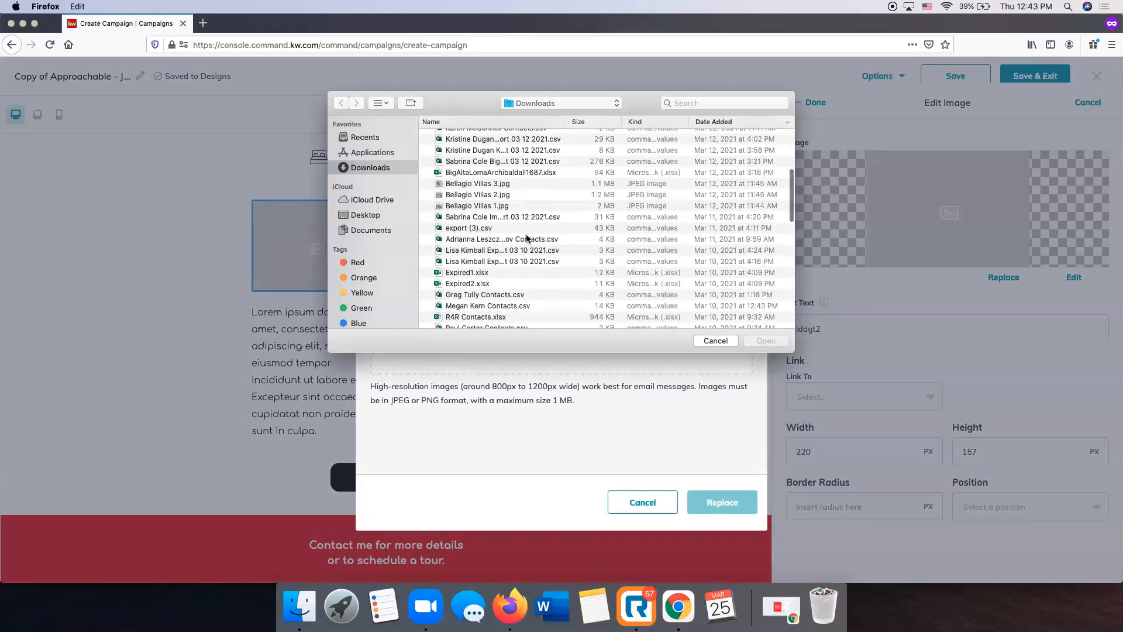
{"action": "double_click", "coordinate": [490, 196]}
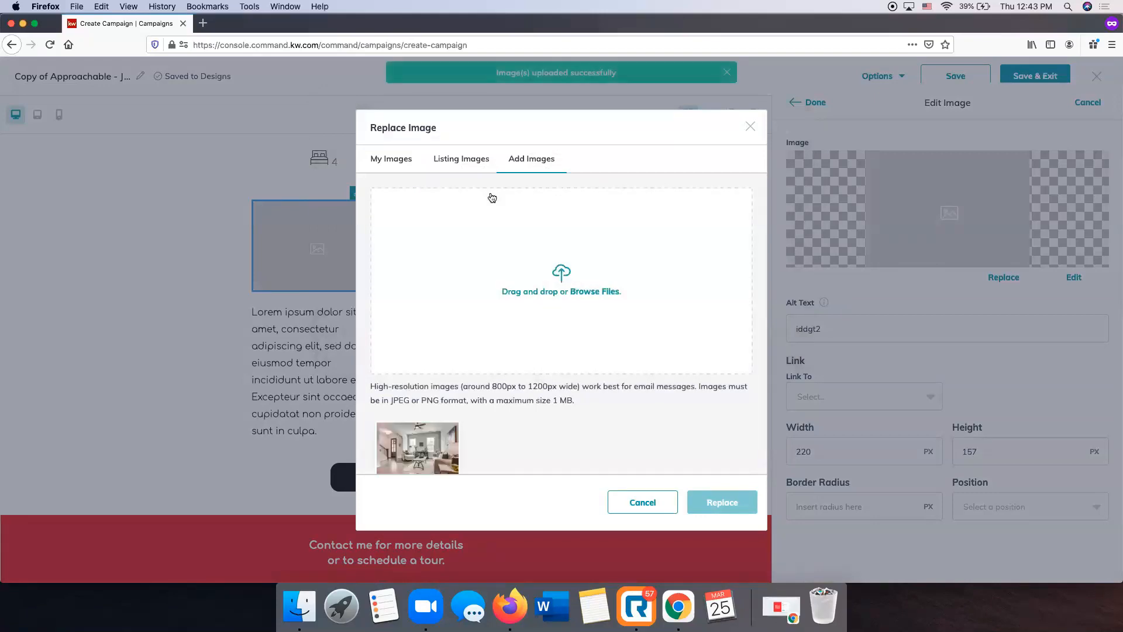
Replace the first placeholder image with the uploaded living room photo and finish editing it
{"action": "scroll", "coordinate": [486, 238], "scroll_direction": "down", "scroll_amount": 1}
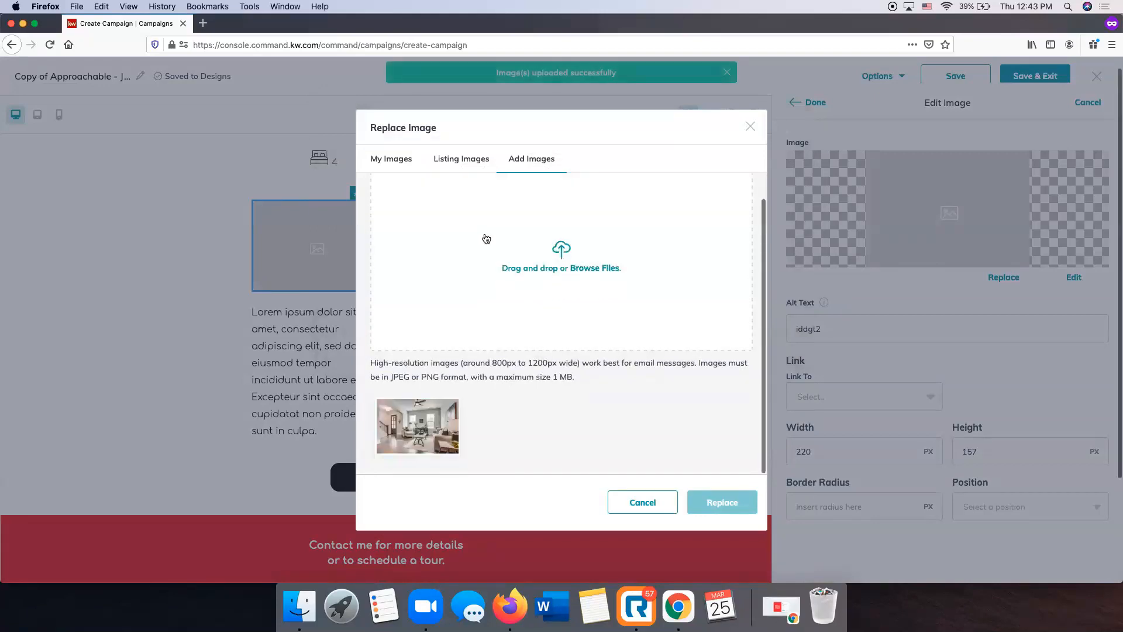
{"action": "left_click", "coordinate": [416, 427]}
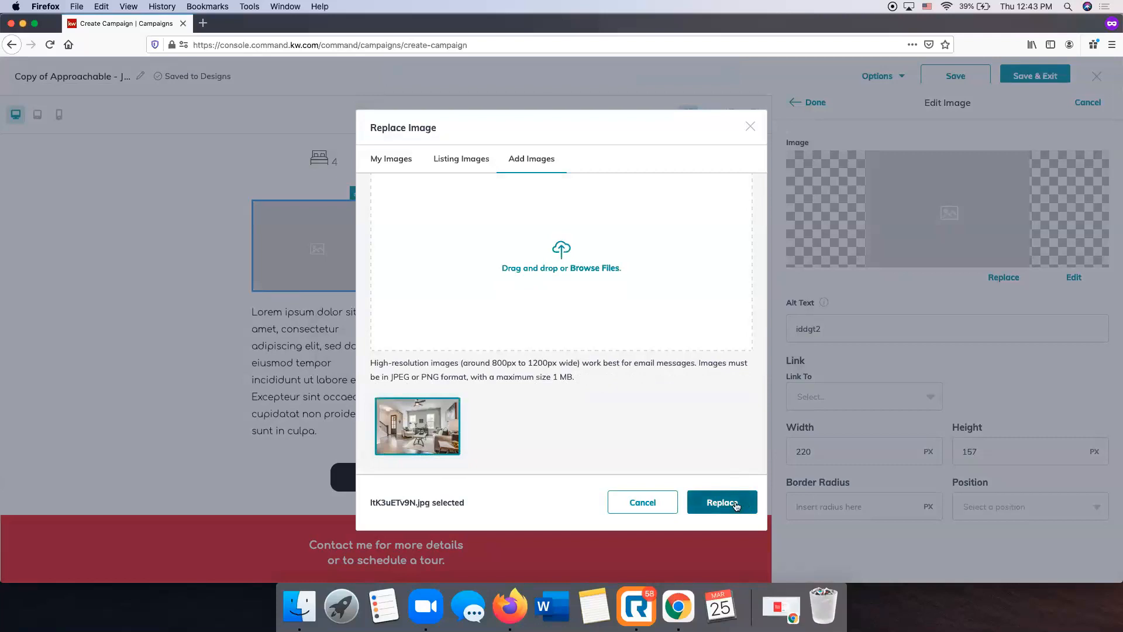
{"action": "left_click", "coordinate": [728, 504]}
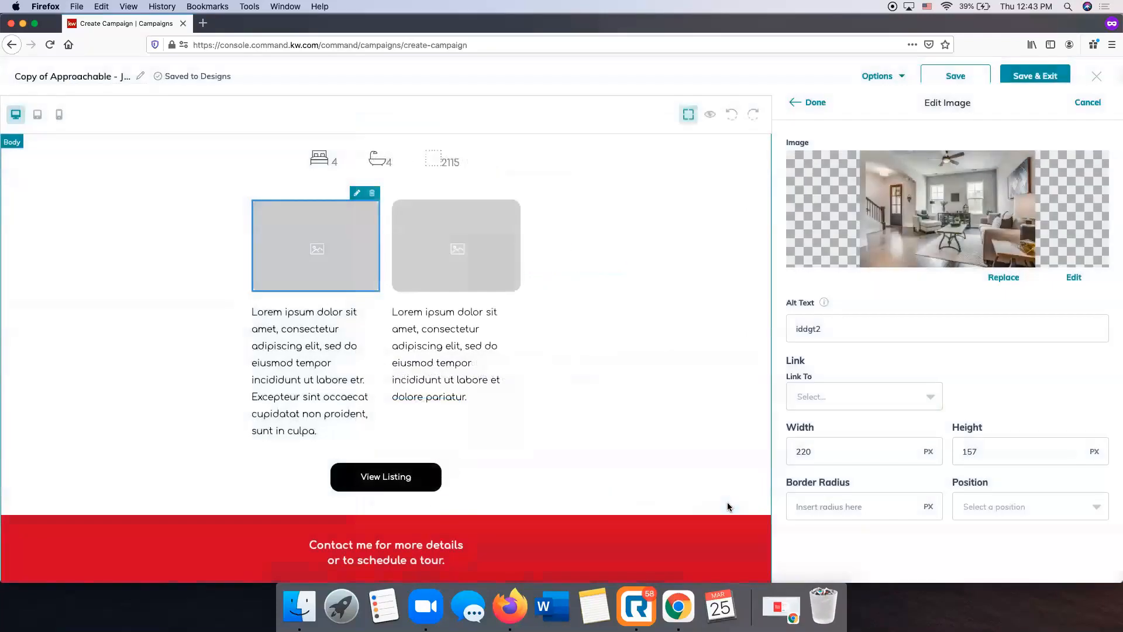
{"action": "left_click", "coordinate": [815, 103]}
Replace the second placeholder image with a Bellagio Villas kitchen photo uploaded from Downloads
{"action": "left_click", "coordinate": [479, 267]}
{"action": "left_click", "coordinate": [497, 198]}
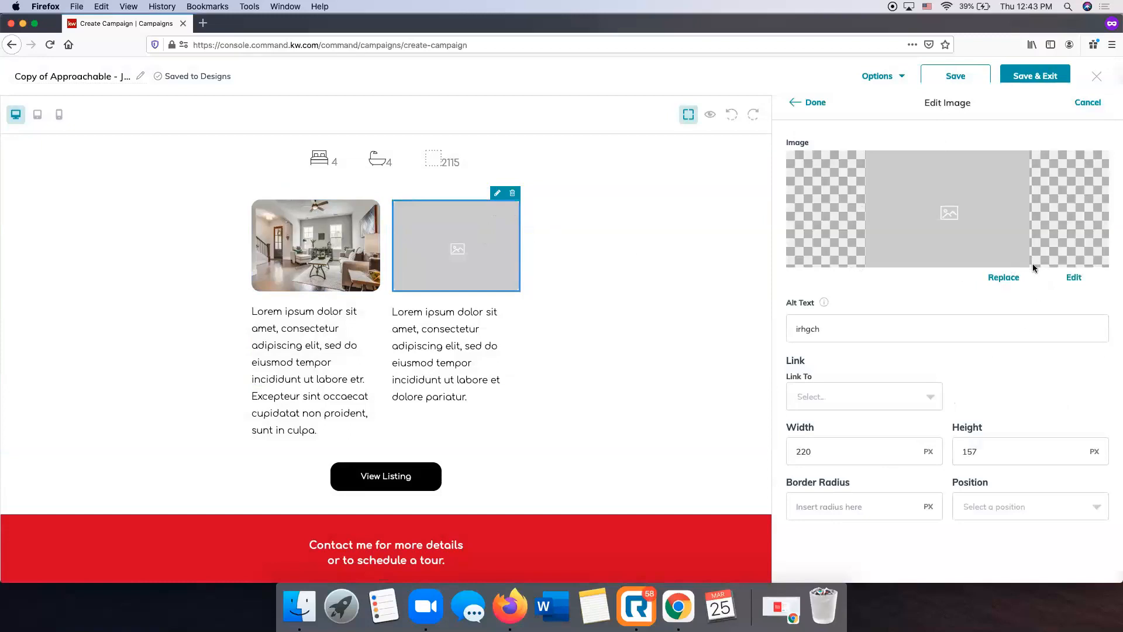
{"action": "left_click", "coordinate": [1005, 277]}
{"action": "left_click", "coordinate": [530, 215]}
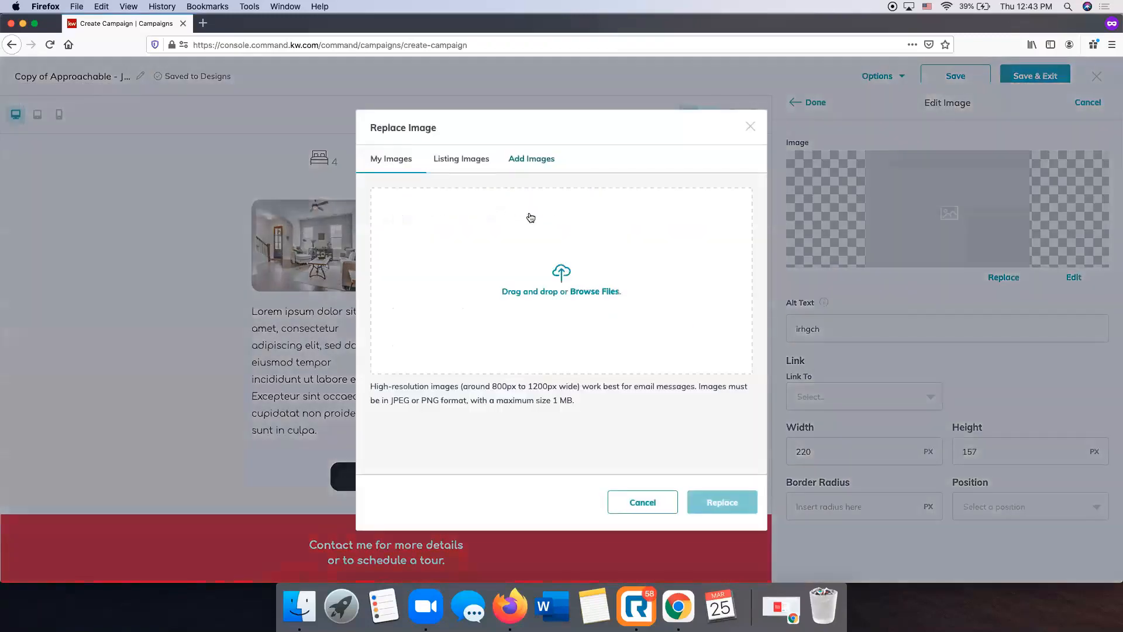
{"action": "left_click", "coordinate": [560, 279]}
{"action": "scroll", "coordinate": [497, 222], "scroll_direction": "down", "scroll_amount": 10}
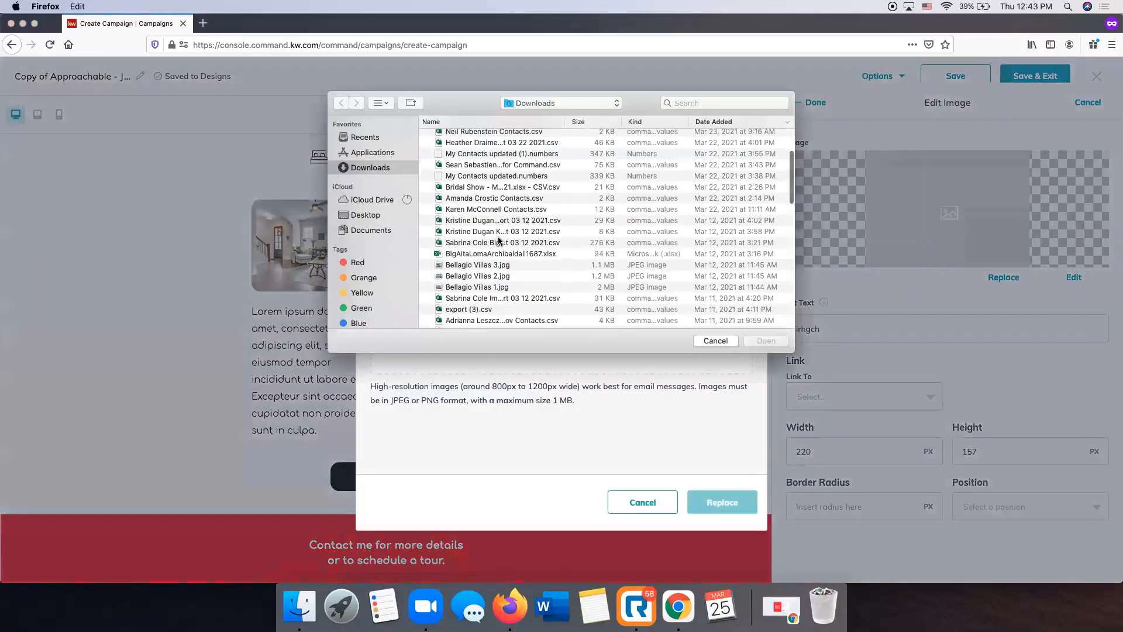
{"action": "left_click", "coordinate": [475, 219]}
{"action": "left_click", "coordinate": [779, 340]}
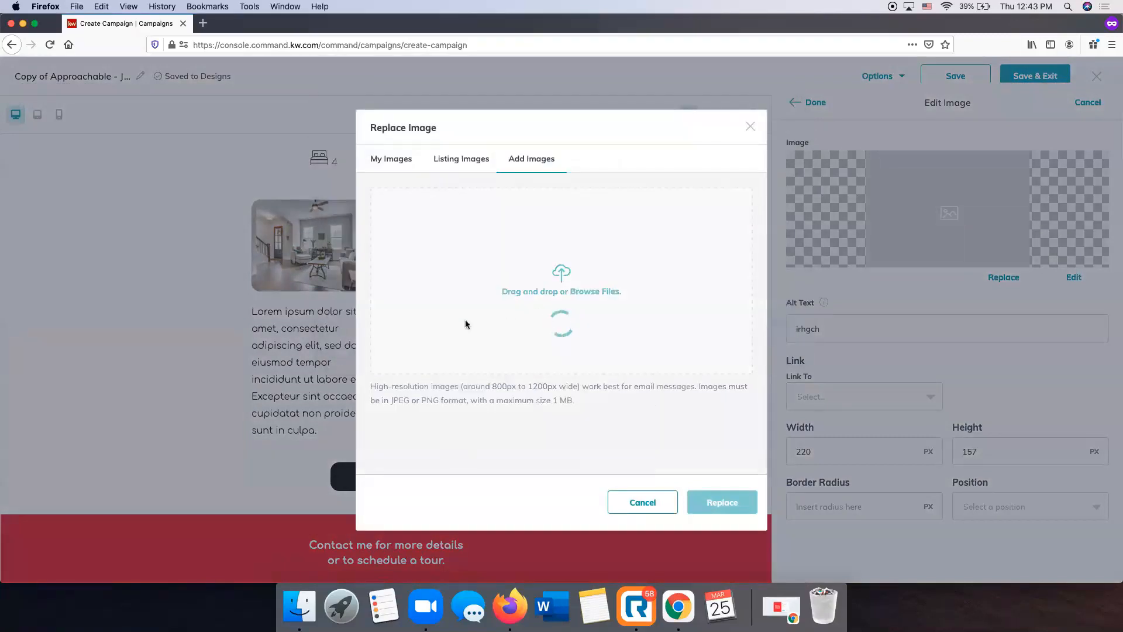
{"action": "left_click", "coordinate": [741, 507]}
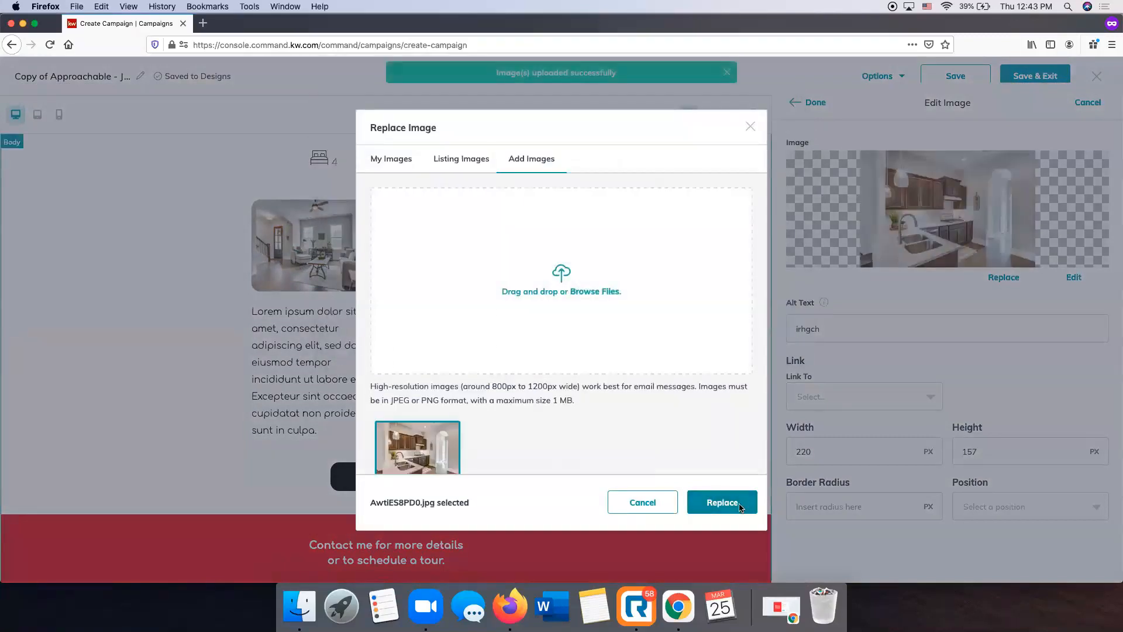
{"action": "left_click", "coordinate": [820, 105]}
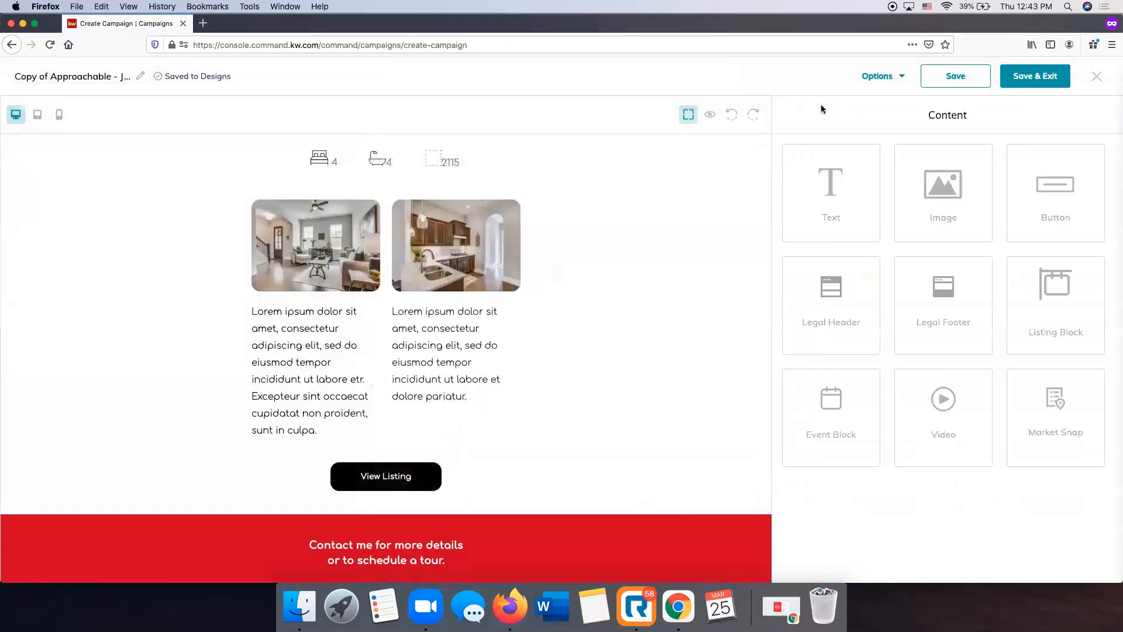
Delete the "Excepteur sint occaecat cupidatat non proident, sunt in culpa." paragraph under the living room photo
{"action": "scroll", "coordinate": [672, 260], "scroll_direction": "up", "scroll_amount": 5}
{"action": "scroll", "coordinate": [672, 261], "scroll_direction": "down", "scroll_amount": 7}
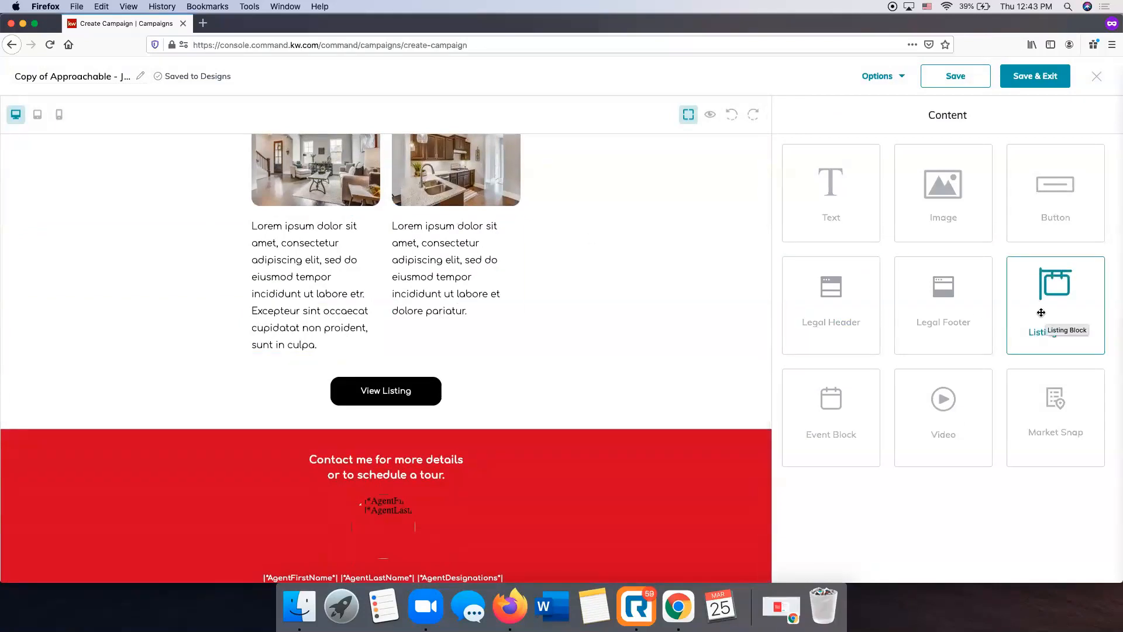
{"action": "scroll", "coordinate": [303, 338], "scroll_direction": "up", "scroll_amount": 1}
{"action": "scroll", "coordinate": [311, 332], "scroll_direction": "down", "scroll_amount": 1}
{"action": "left_click", "coordinate": [312, 331]}
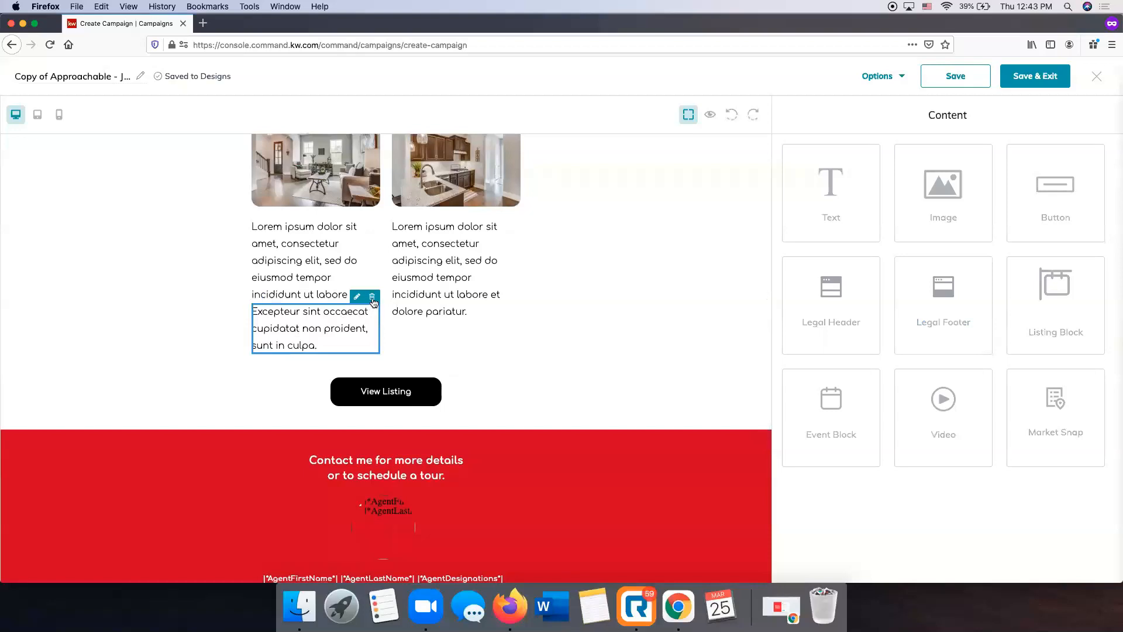
{"action": "left_click", "coordinate": [372, 297]}
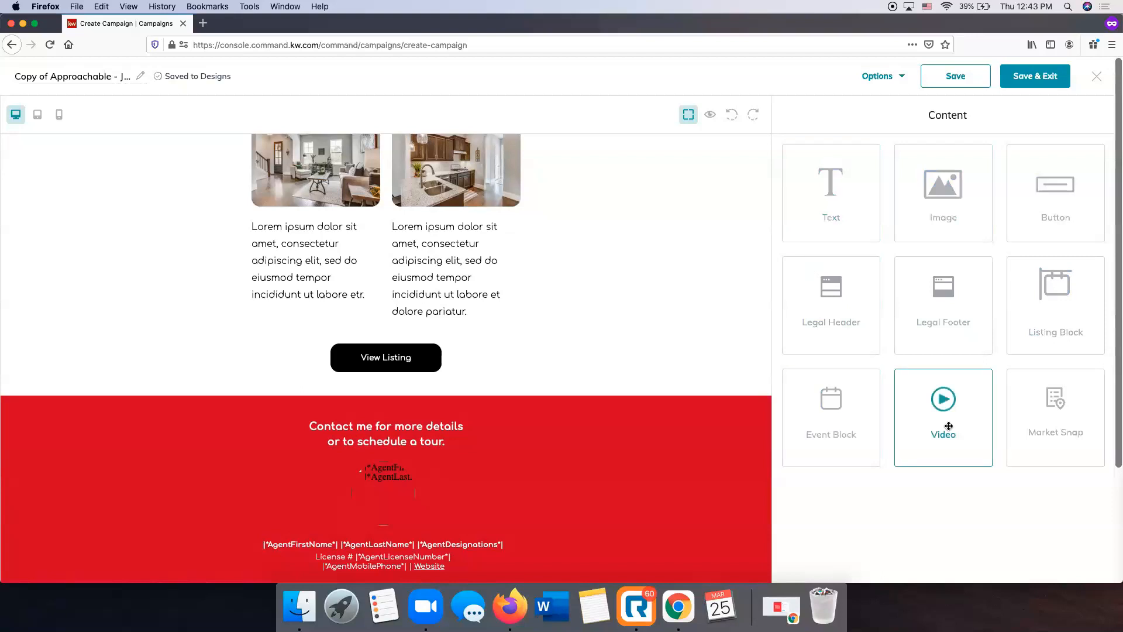
{"action": "left_click_drag", "start_coordinate": [1053, 295], "coordinate": [652, 391]}
{"action": "scroll", "coordinate": [652, 391], "scroll_direction": "down", "scroll_amount": 2}
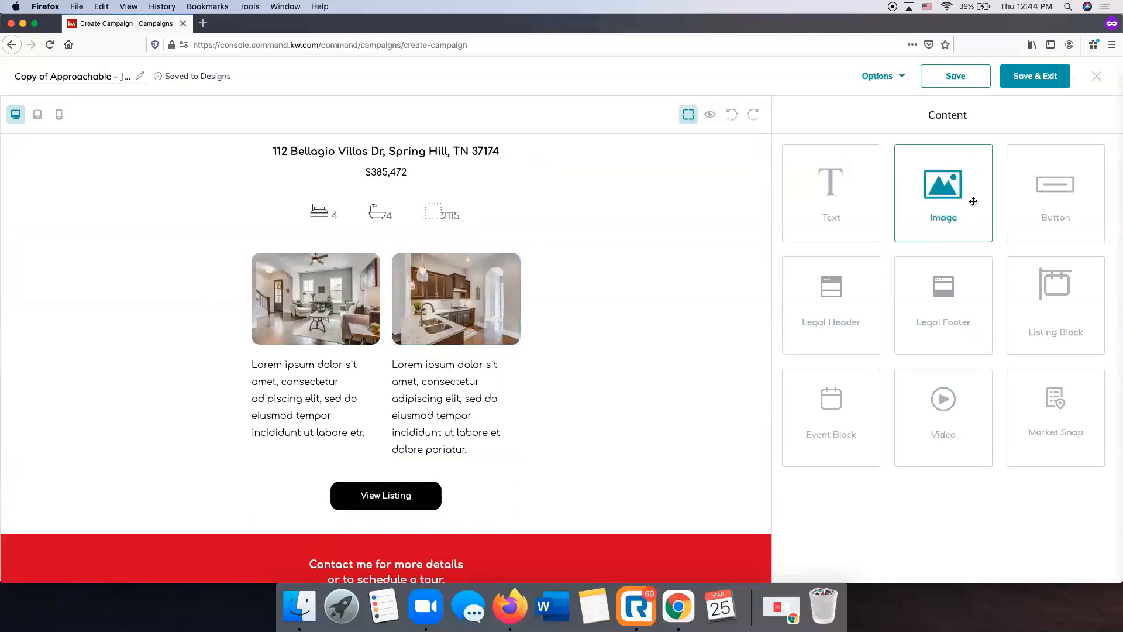
Insert an image block above the View Listing button using the city skyline sunset photo from My Images
{"action": "left_click_drag", "start_coordinate": [957, 185], "coordinate": [565, 460]}
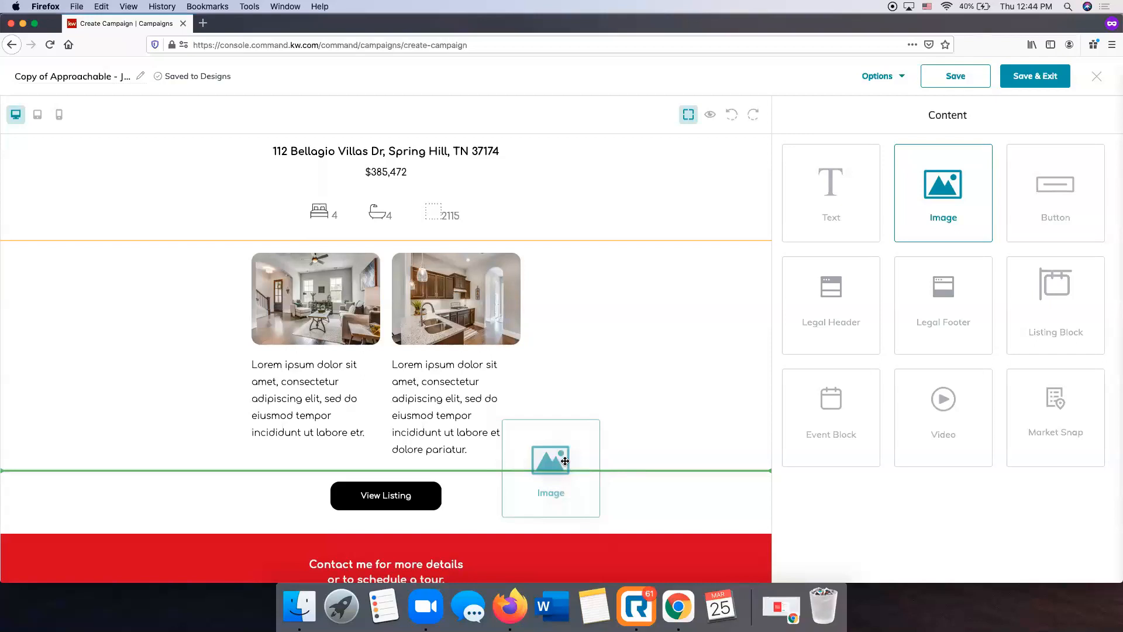
{"action": "left_click_drag", "start_coordinate": [565, 461], "coordinate": [565, 464]}
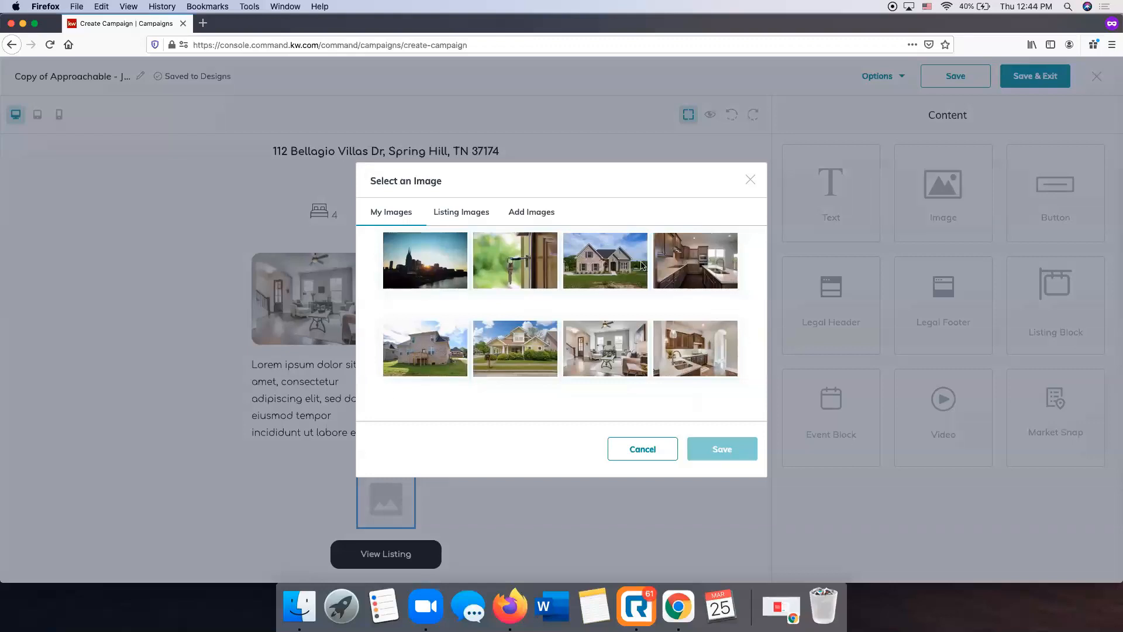
{"action": "left_click", "coordinate": [420, 267]}
{"action": "left_click", "coordinate": [732, 449]}
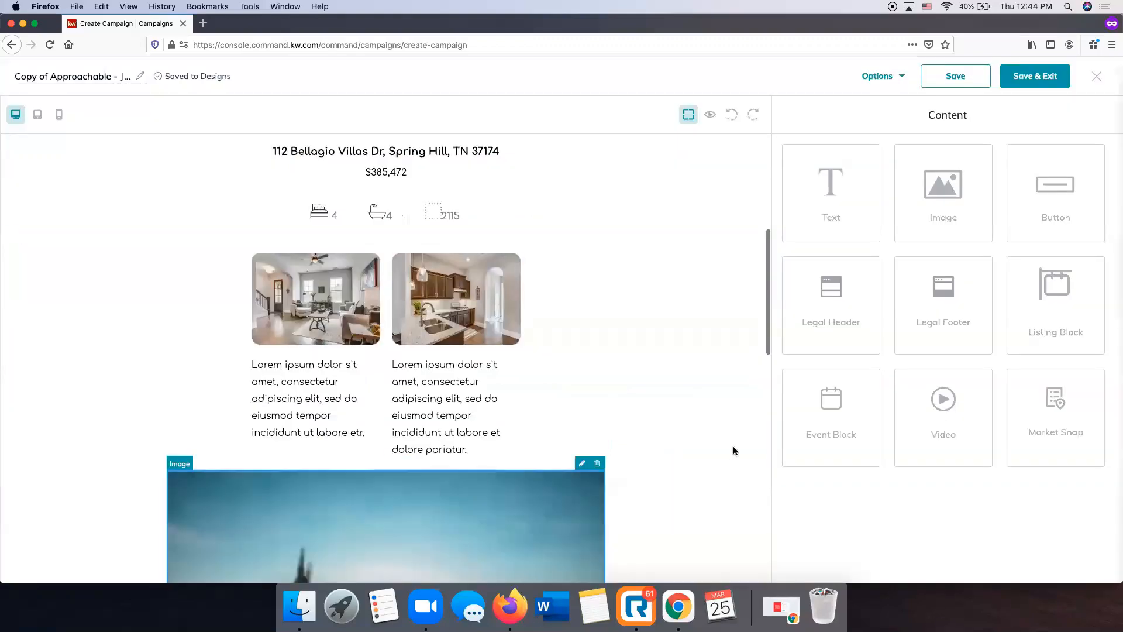
Resize the city skyline image to 550 px wide and 300 px high
{"action": "scroll", "coordinate": [655, 435], "scroll_direction": "down", "scroll_amount": 5}
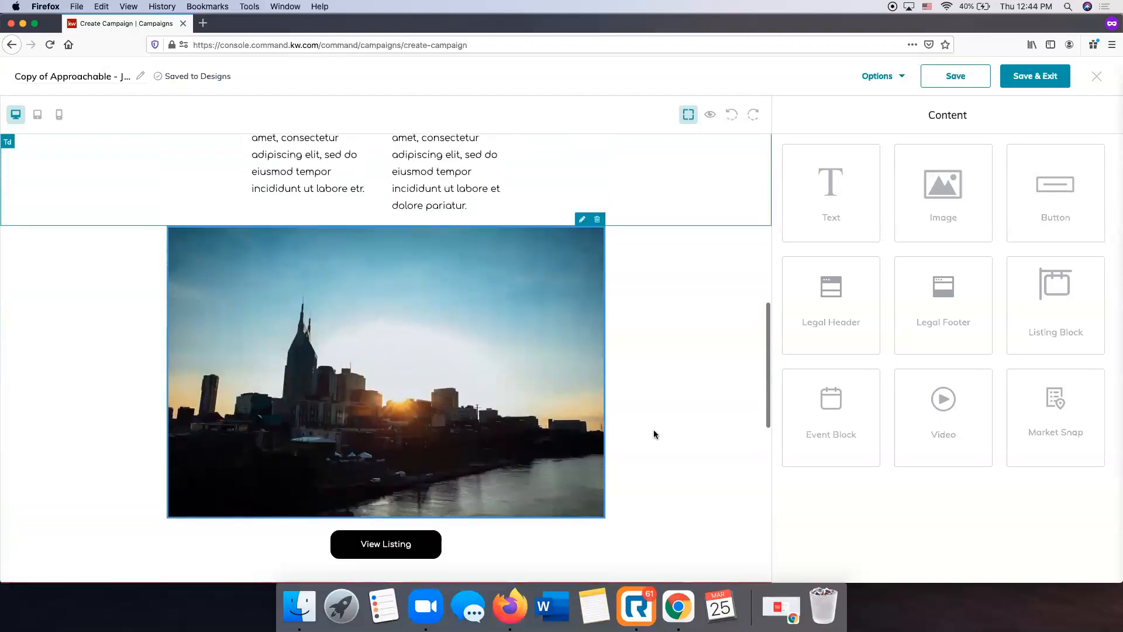
{"action": "left_click", "coordinate": [582, 221]}
{"action": "scroll", "coordinate": [943, 414], "scroll_direction": "down", "scroll_amount": 2}
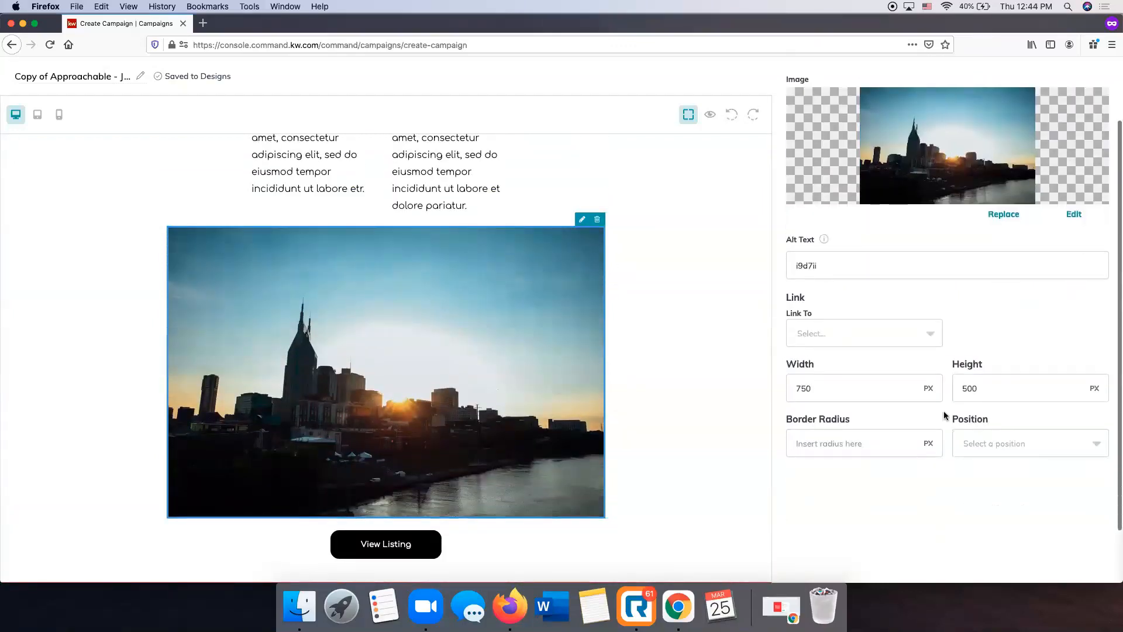
{"action": "double_click", "coordinate": [872, 389]}
{"action": "type", "text": "55"}
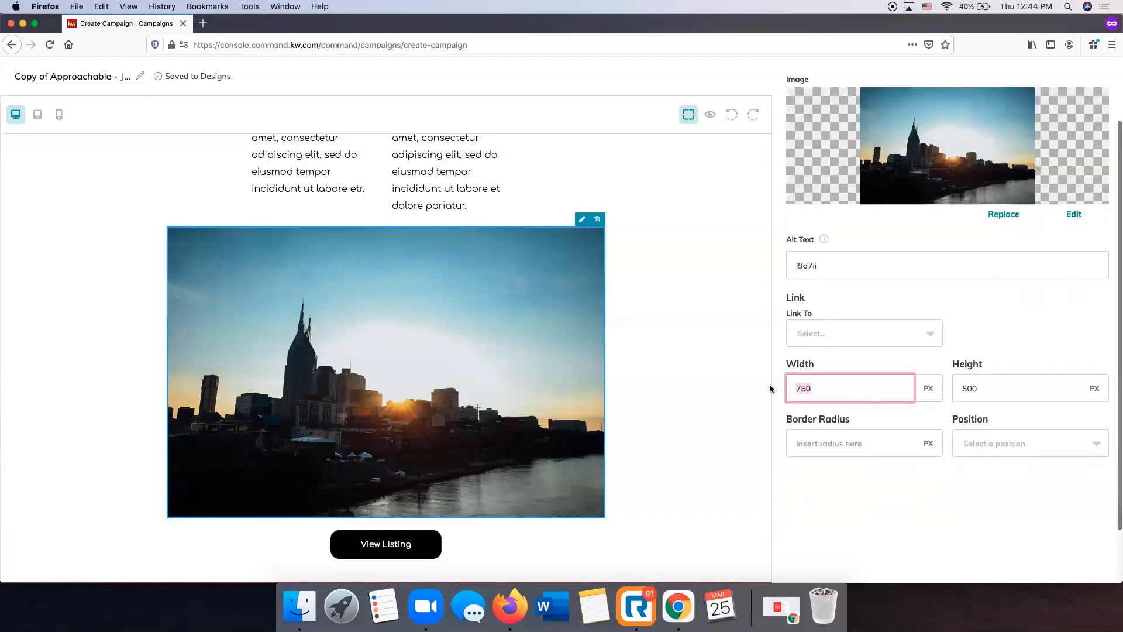
{"action": "type", "text": "0"}
{"action": "left_click", "coordinate": [1015, 392]}
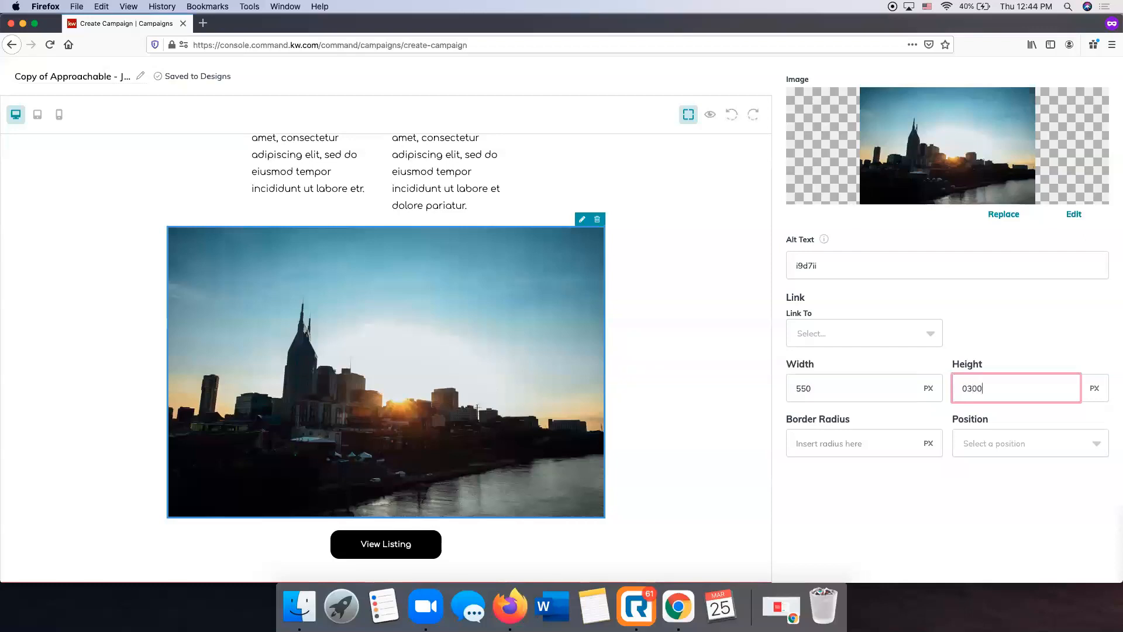
{"action": "scroll", "coordinate": [1041, 378], "scroll_direction": "down", "scroll_amount": 1}
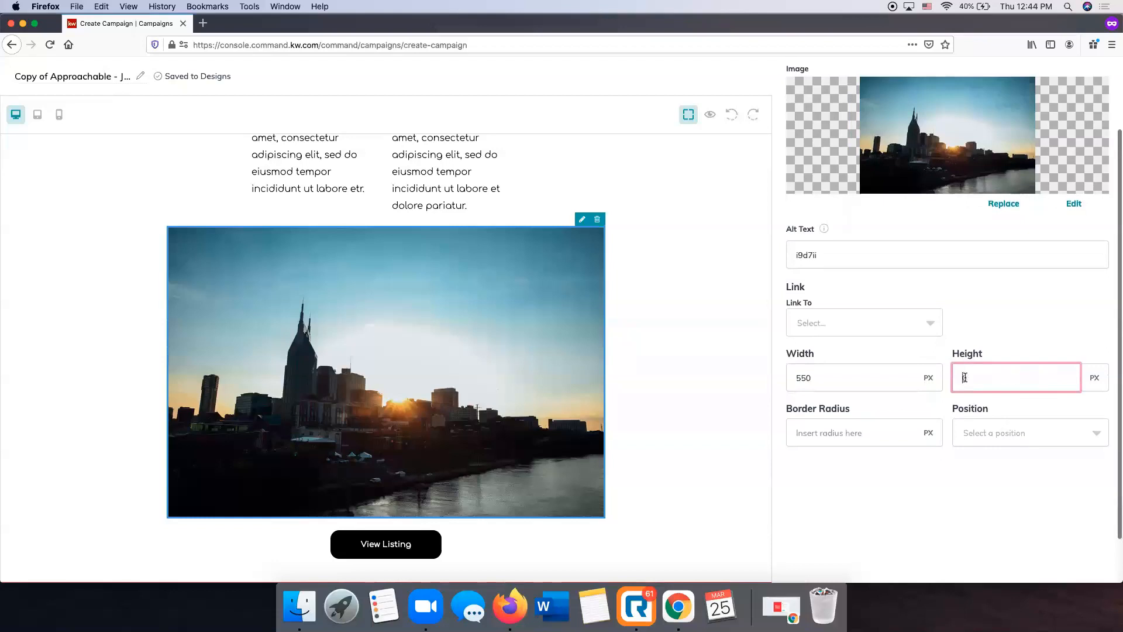
{"action": "type", "text": "30"}
{"action": "scroll", "coordinate": [861, 200], "scroll_direction": "up", "scroll_amount": 5}
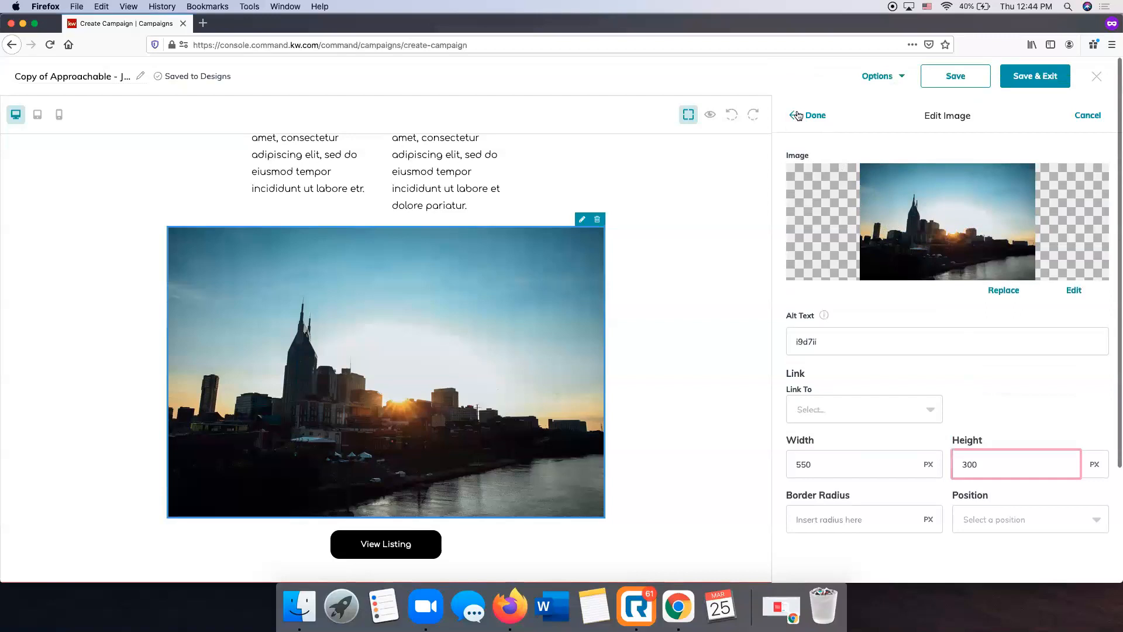
{"action": "left_click", "coordinate": [799, 116]}
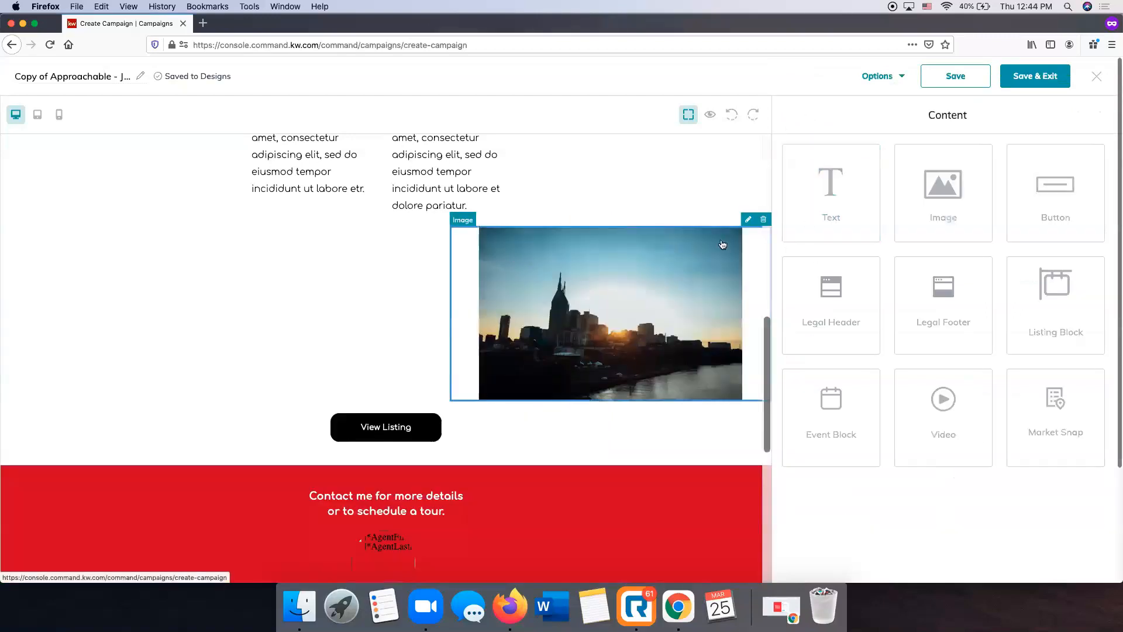
Center the city skyline image horizontally in the email and apply the change
{"action": "left_click", "coordinate": [748, 219]}
{"action": "scroll", "coordinate": [942, 483], "scroll_direction": "down", "scroll_amount": 2}
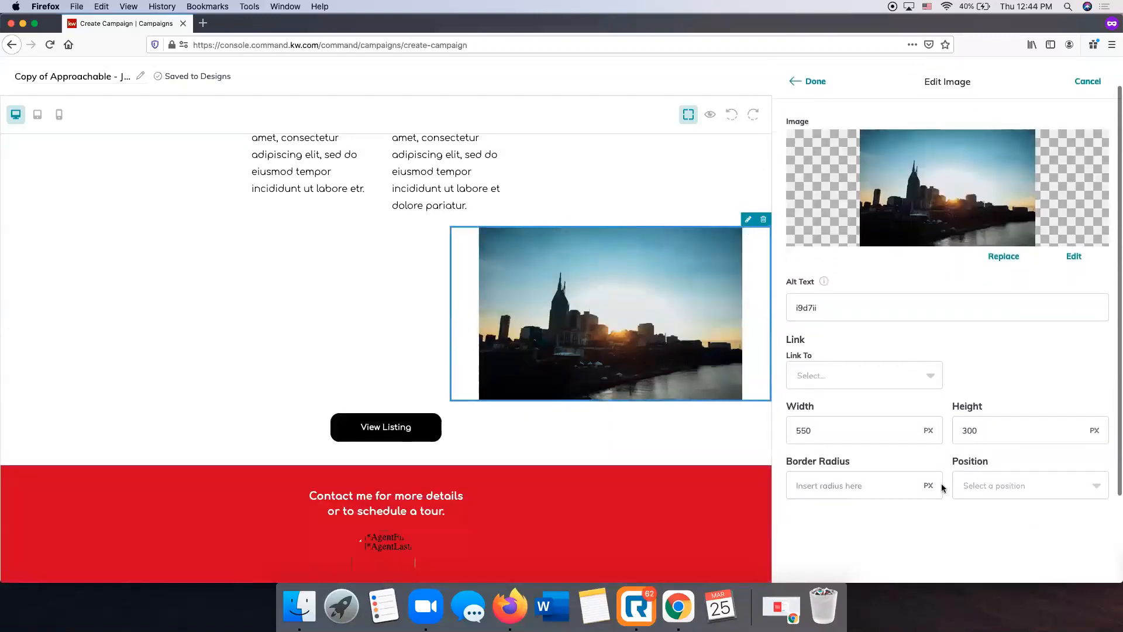
{"action": "left_click", "coordinate": [974, 486]}
{"action": "left_click", "coordinate": [978, 510]}
{"action": "left_click", "coordinate": [817, 83]}
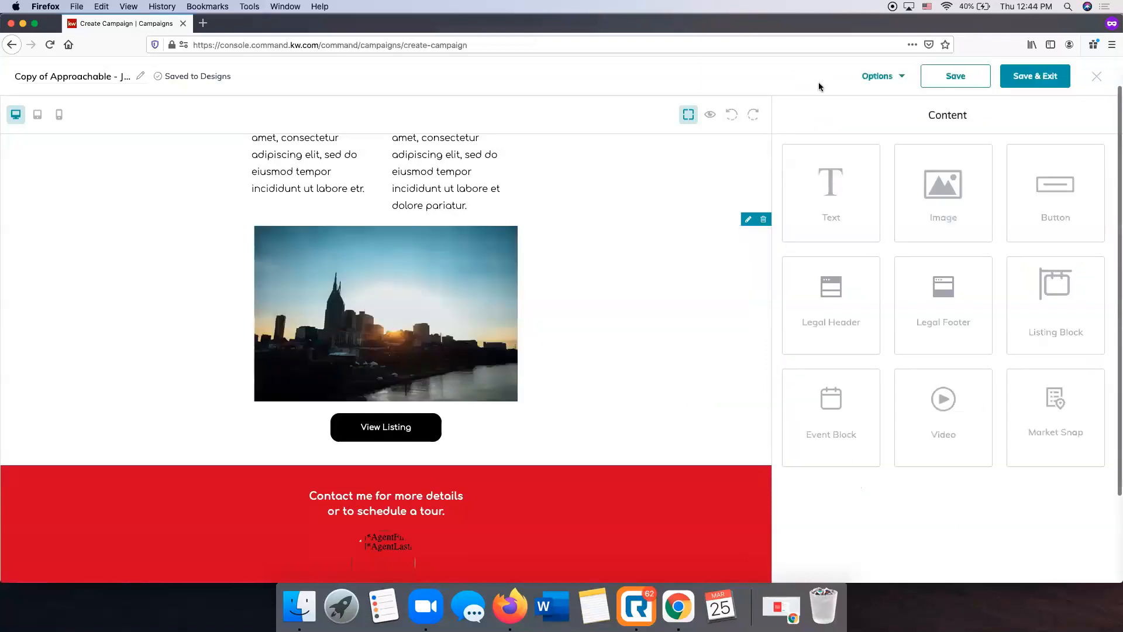
{"action": "scroll", "coordinate": [588, 234], "scroll_direction": "up", "scroll_amount": 10}
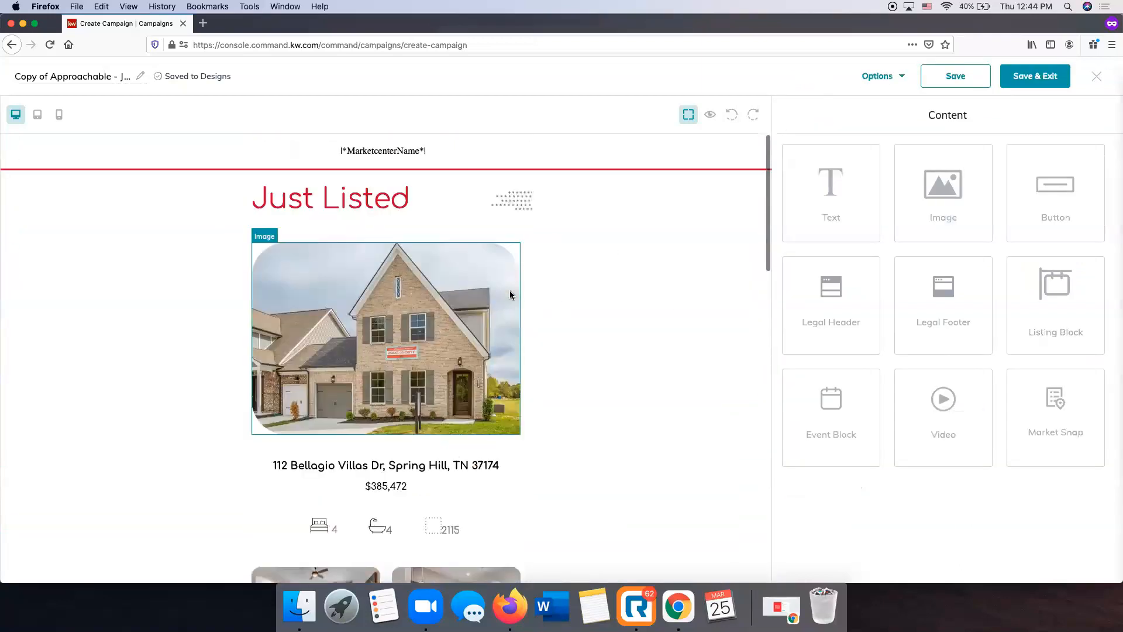
{"action": "scroll", "coordinate": [509, 295], "scroll_direction": "down", "scroll_amount": 10}
{"action": "scroll", "coordinate": [735, 348], "scroll_direction": "up", "scroll_amount": 3}
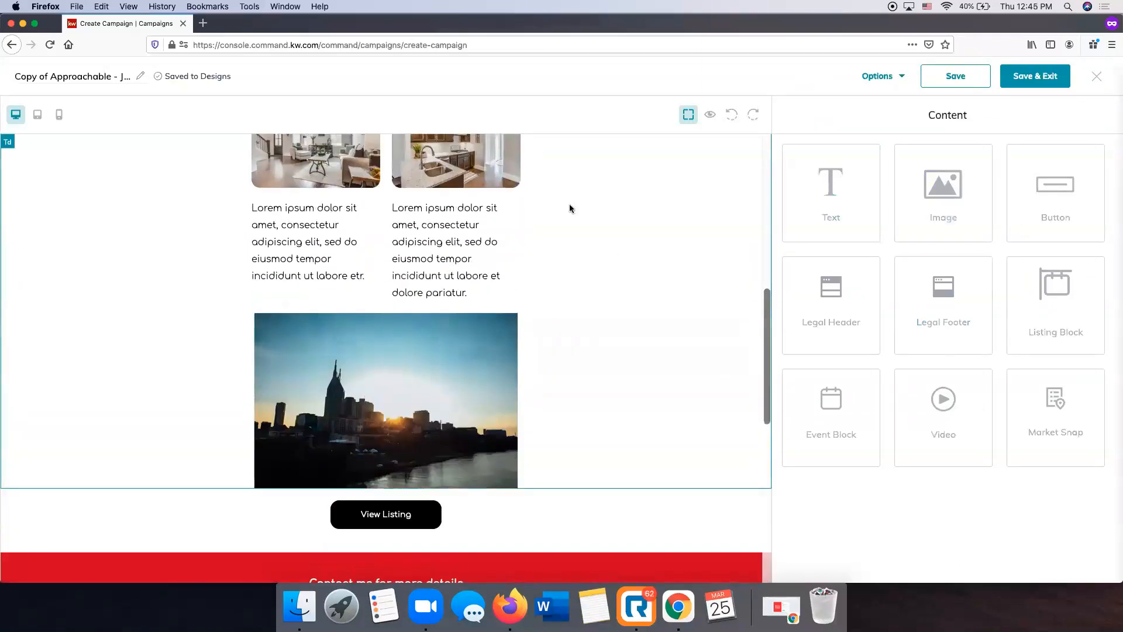
{"action": "scroll", "coordinate": [409, 367], "scroll_direction": "up", "scroll_amount": 7}
{"action": "scroll", "coordinate": [409, 366], "scroll_direction": "down", "scroll_amount": 8}
{"action": "scroll", "coordinate": [490, 372], "scroll_direction": "up", "scroll_amount": 1}
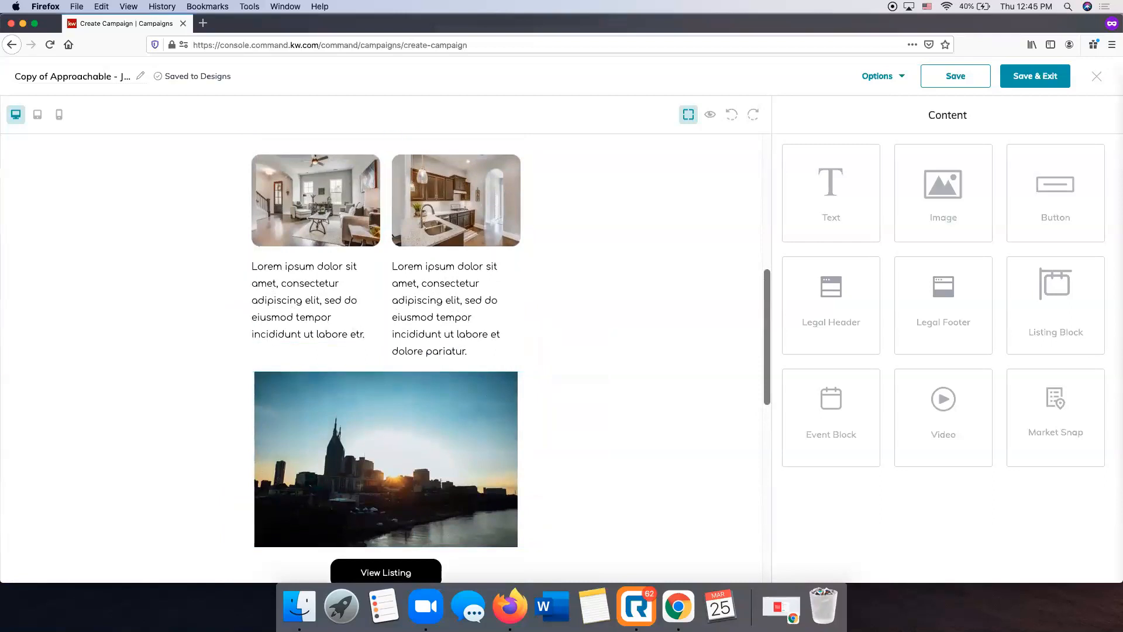
Insert a text block between the bed, bath and square footage row and the two interior photos
{"action": "left_click", "coordinate": [323, 293]}
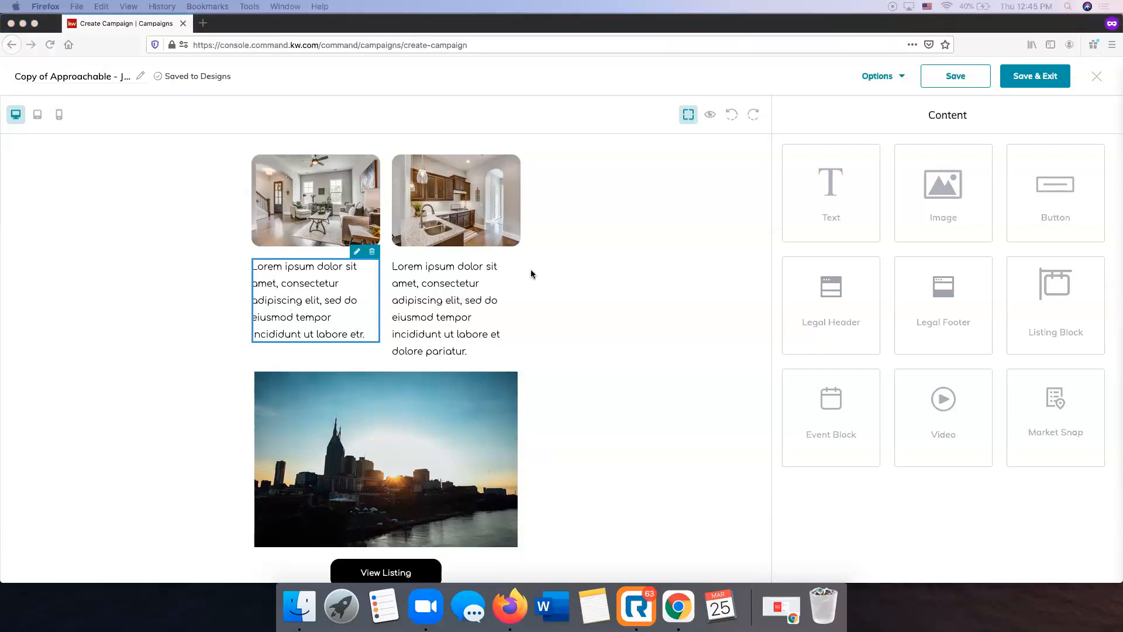
{"action": "left_click_drag", "start_coordinate": [828, 196], "coordinate": [852, 226]}
{"action": "scroll", "coordinate": [363, 321], "scroll_direction": "up", "scroll_amount": 2}
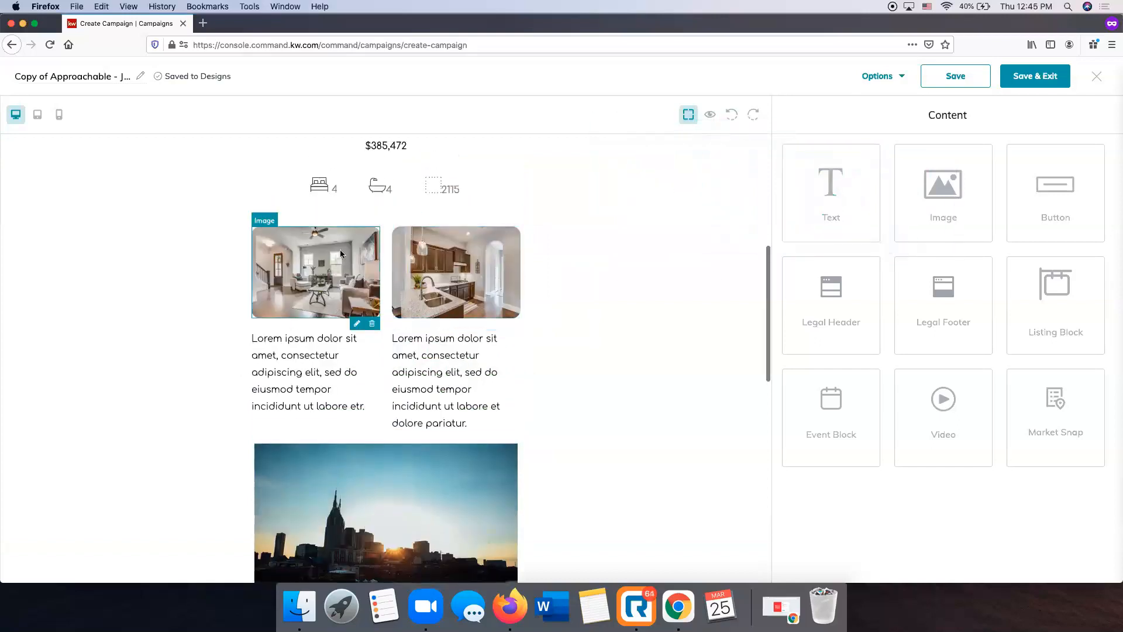
{"action": "scroll", "coordinate": [327, 409], "scroll_direction": "up", "scroll_amount": 3}
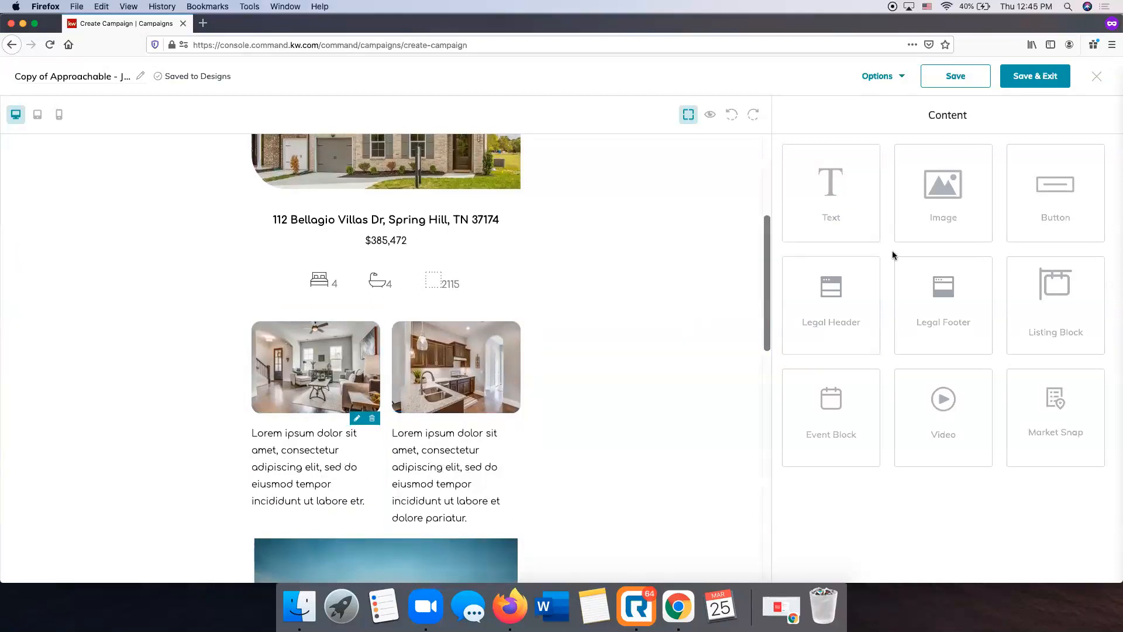
{"action": "left_click_drag", "start_coordinate": [842, 194], "coordinate": [672, 296]}
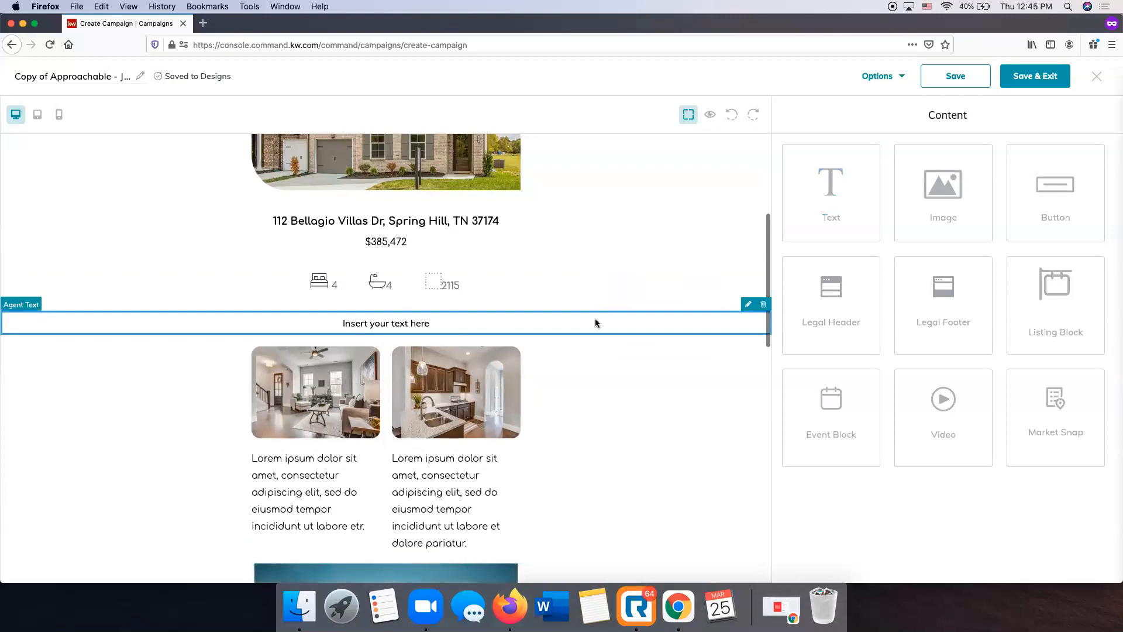
Replace the new block's placeholder text with the copied listing description beginning "Affordable Custom Homes by Dalamar Homes!" and apply it
{"action": "left_click", "coordinate": [748, 304]}
{"action": "key", "text": "super+a"}
{"action": "type", "text": "Affordable Custom Homes by Dalamar Homes! The Cocoa floor plan features 4  BR & 3.5 Baths, Large Master Bedroom on Main Level, Gourmet Kitchen, Built-in SS Appliances & Gas Cooktop, Large Bonus Rm Second  Floor, Laundry Room, Rounded Corners and Archways, 10' Ceilings on the first floor, Hardwoods, Covered Back Porch, Low Maintenance Community, Many Upgrades Included, and more!"}
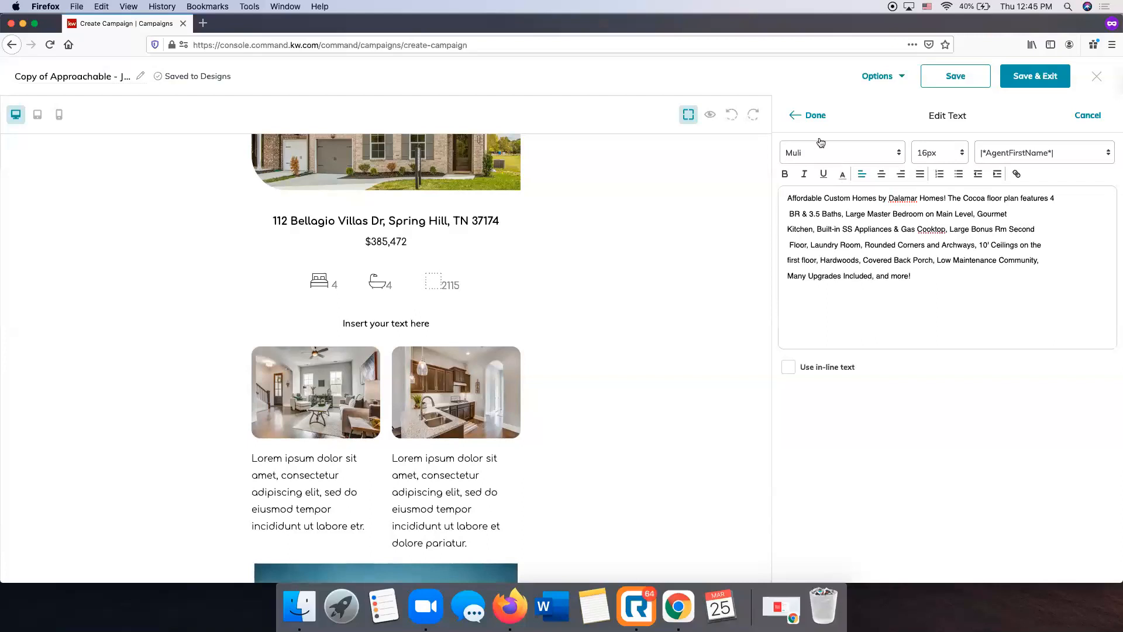
{"action": "left_click", "coordinate": [813, 116]}
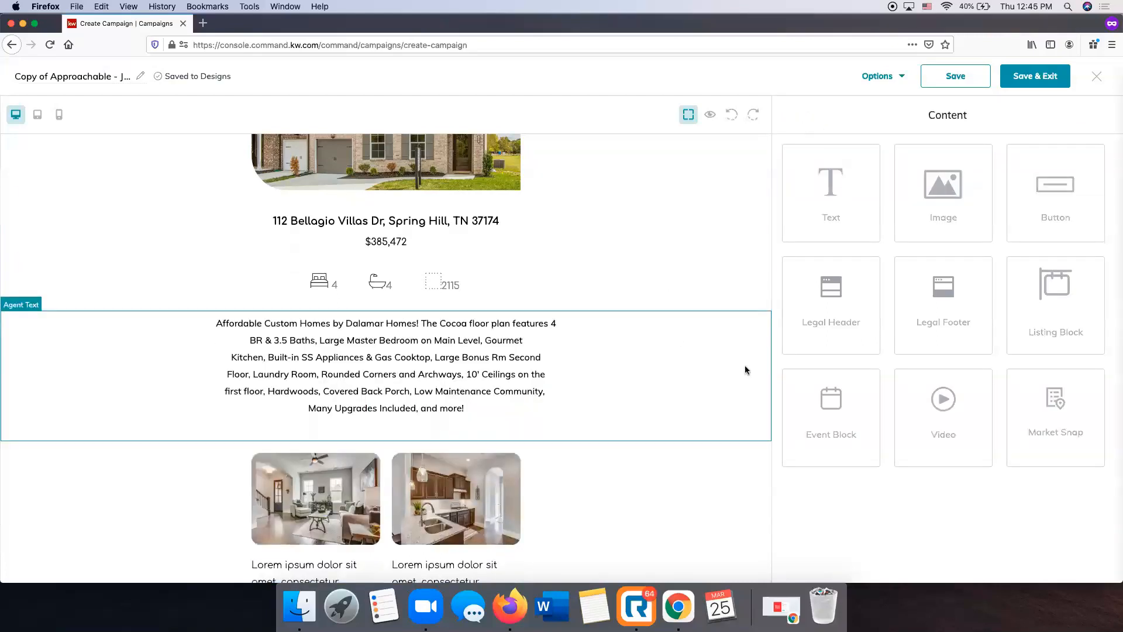
Delete the lorem ipsum text blocks under the living room and kitchen photos
{"action": "scroll", "coordinate": [482, 355], "scroll_direction": "down", "scroll_amount": 5}
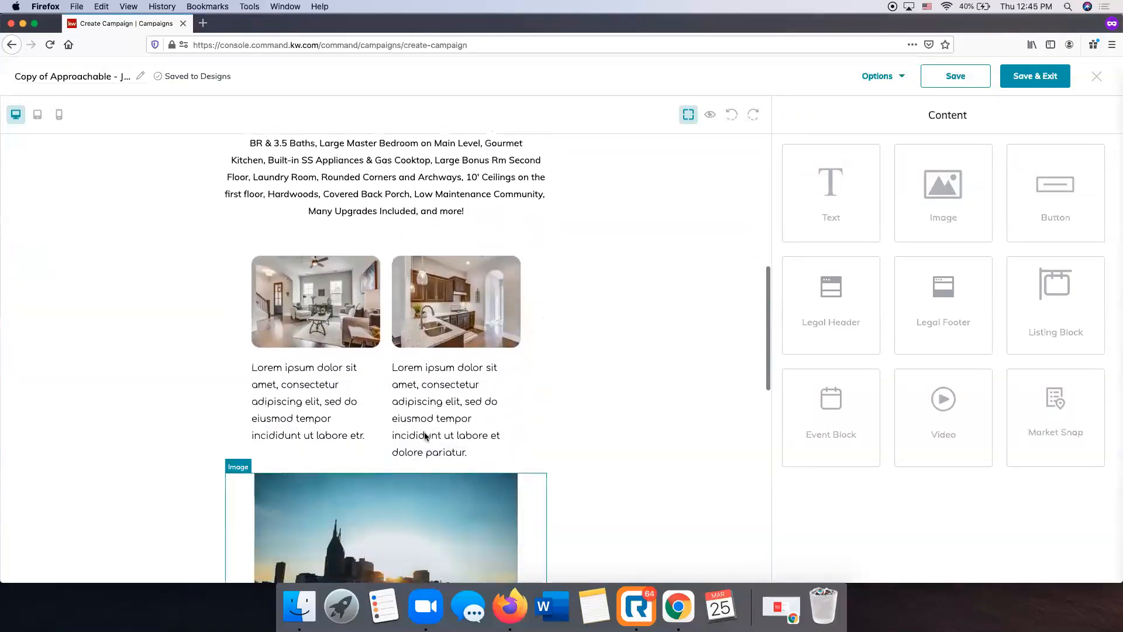
{"action": "left_click", "coordinate": [360, 357]}
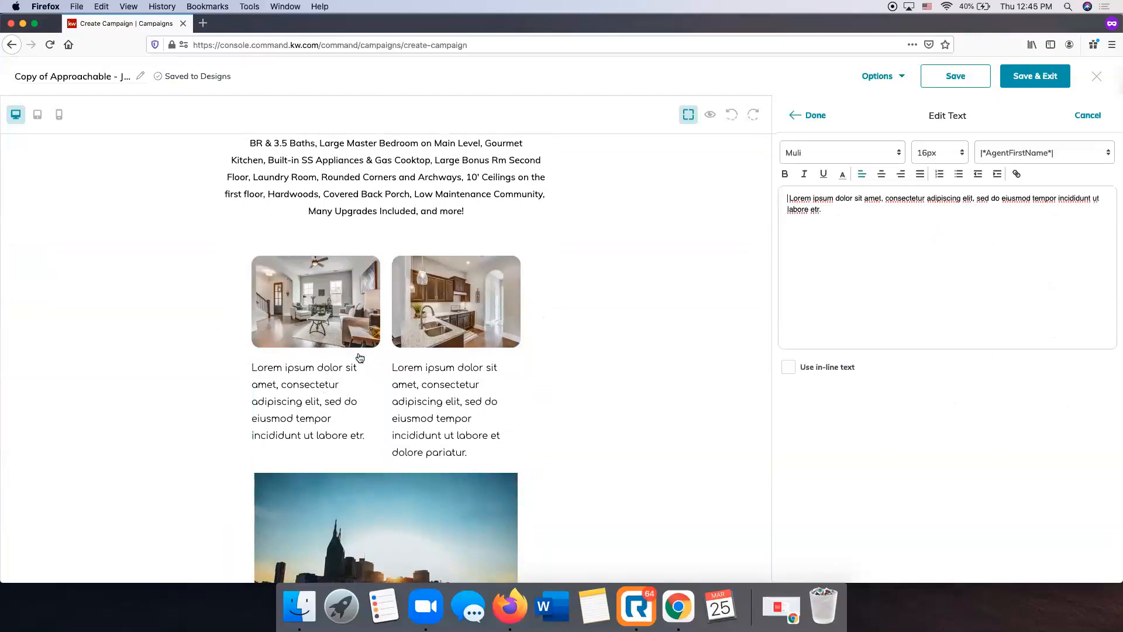
{"action": "left_click", "coordinate": [1090, 115]}
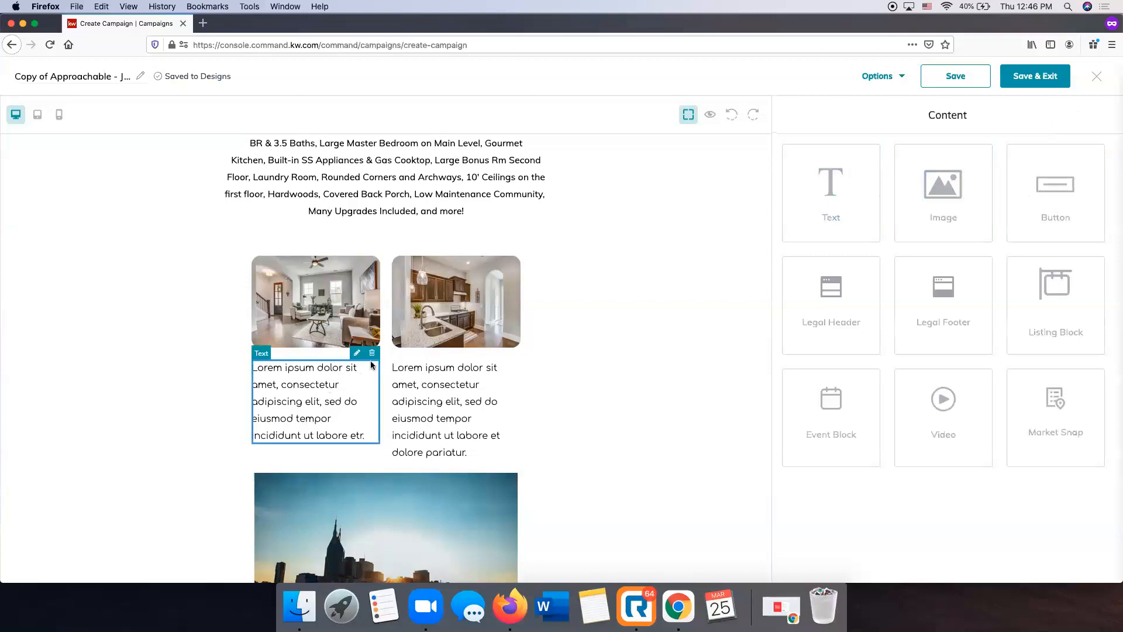
{"action": "left_click", "coordinate": [371, 353]}
{"action": "left_click", "coordinate": [513, 353]}
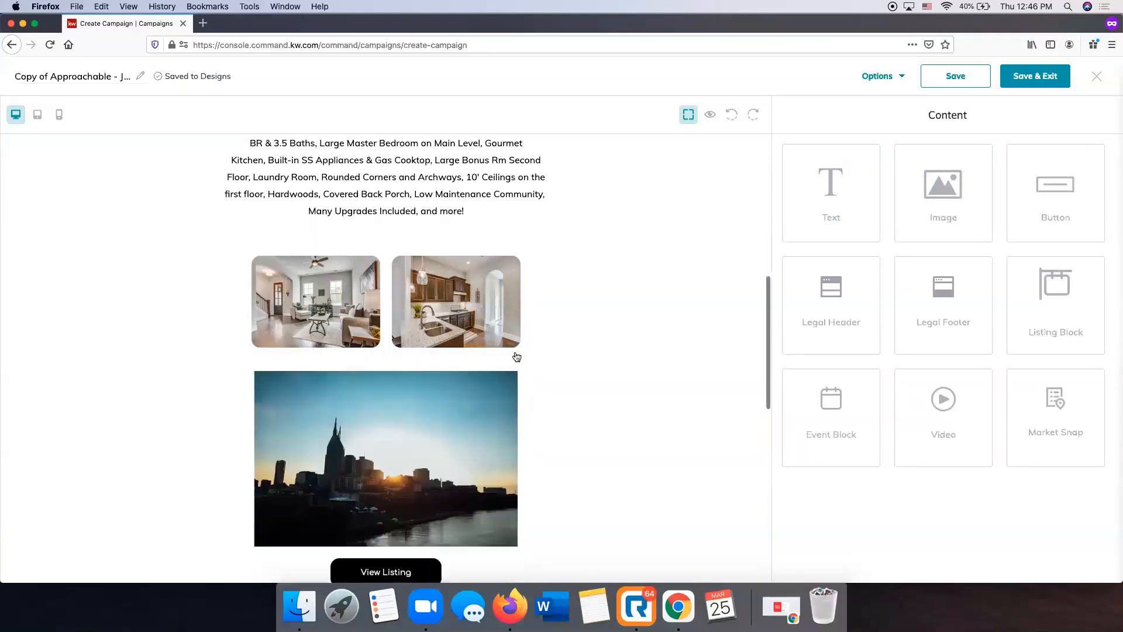
Change the text of the View Listing button below the city skyline image to "Learn More"
{"action": "scroll", "coordinate": [560, 392], "scroll_direction": "up", "scroll_amount": 7}
{"action": "scroll", "coordinate": [561, 391], "scroll_direction": "up", "scroll_amount": 2}
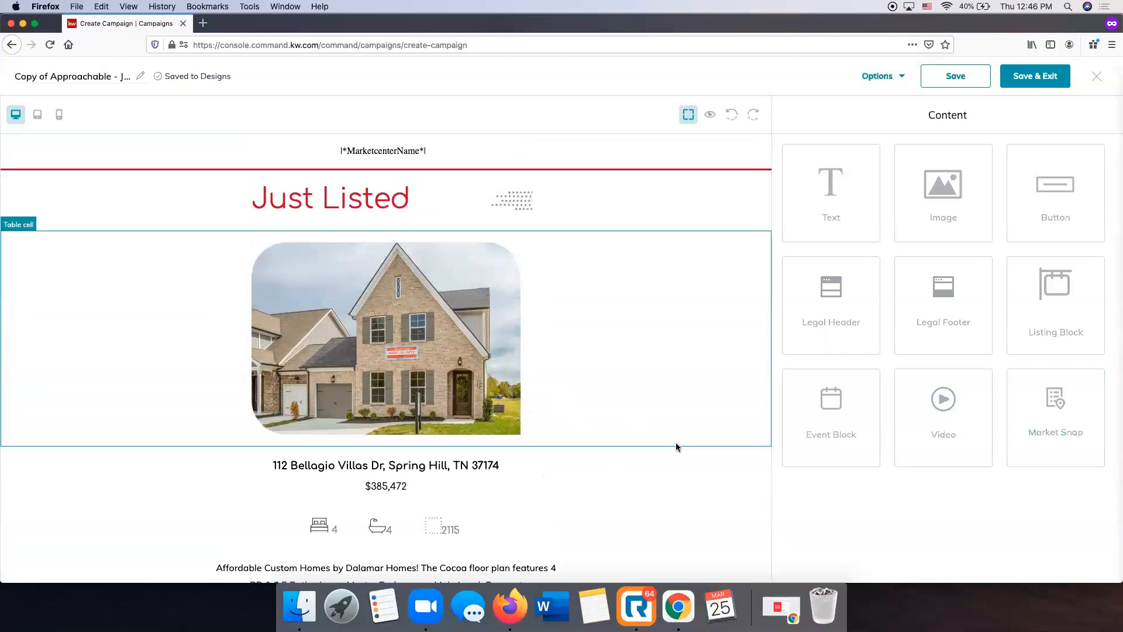
{"action": "scroll", "coordinate": [675, 447], "scroll_direction": "down", "scroll_amount": 15}
{"action": "scroll", "coordinate": [675, 447], "scroll_direction": "down", "scroll_amount": 3}
{"action": "scroll", "coordinate": [675, 444], "scroll_direction": "up", "scroll_amount": 10}
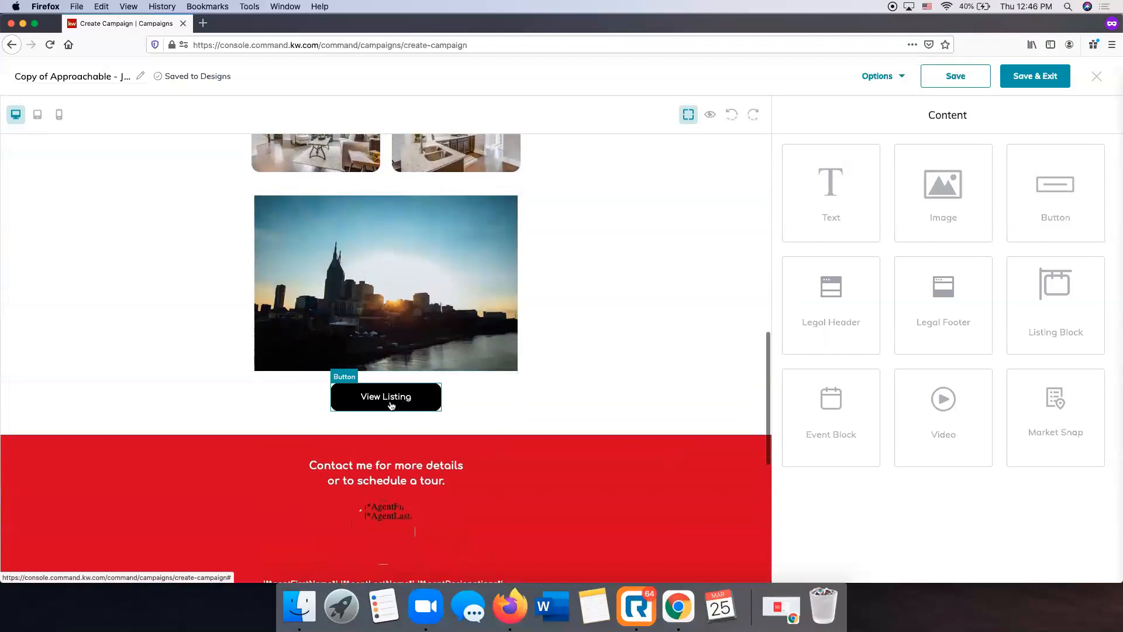
{"action": "left_click", "coordinate": [395, 405]}
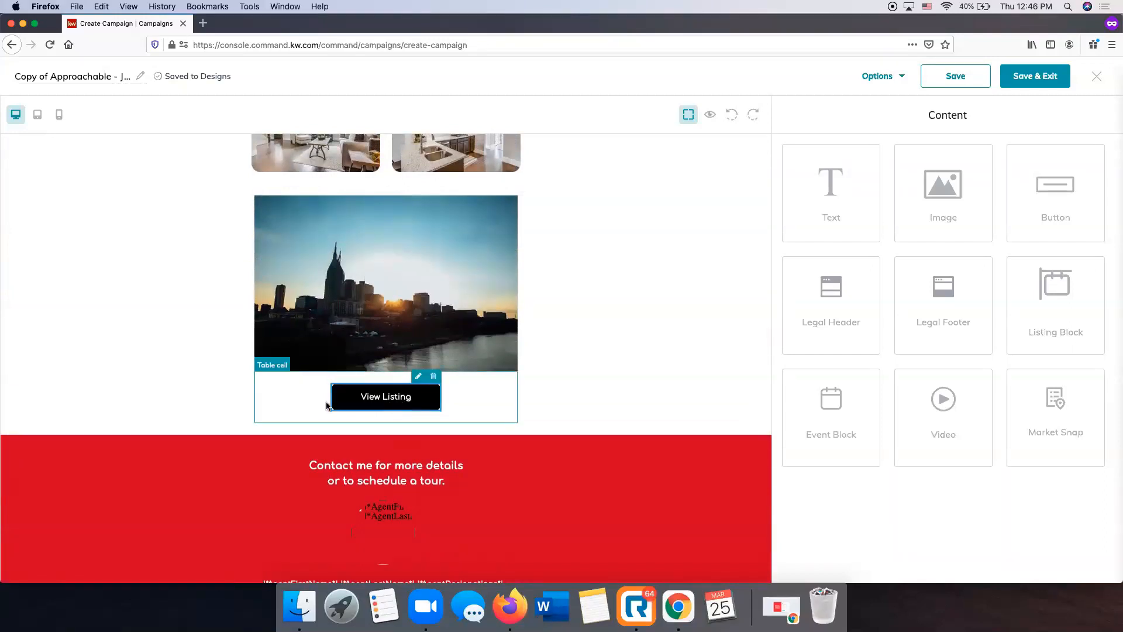
{"action": "left_click", "coordinate": [417, 377]}
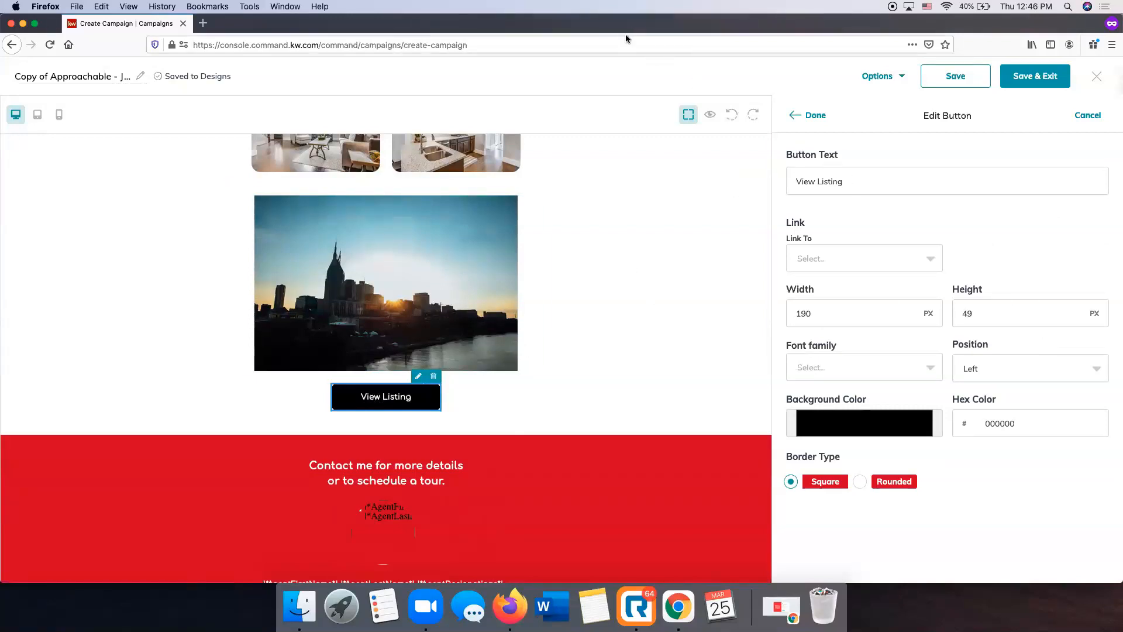
{"action": "scroll", "coordinate": [869, 182], "scroll_direction": "down", "scroll_amount": 1}
{"action": "scroll", "coordinate": [868, 182], "scroll_direction": "up", "scroll_amount": 1}
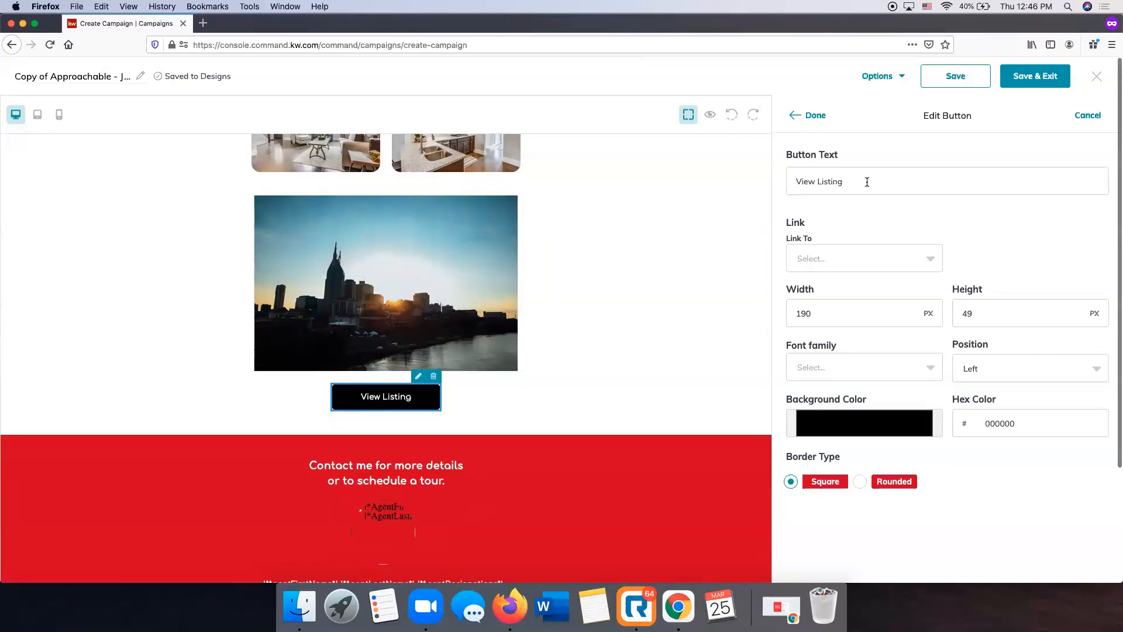
{"action": "triple_click", "coordinate": [836, 181]}
{"action": "type", "text": "Learn More"}
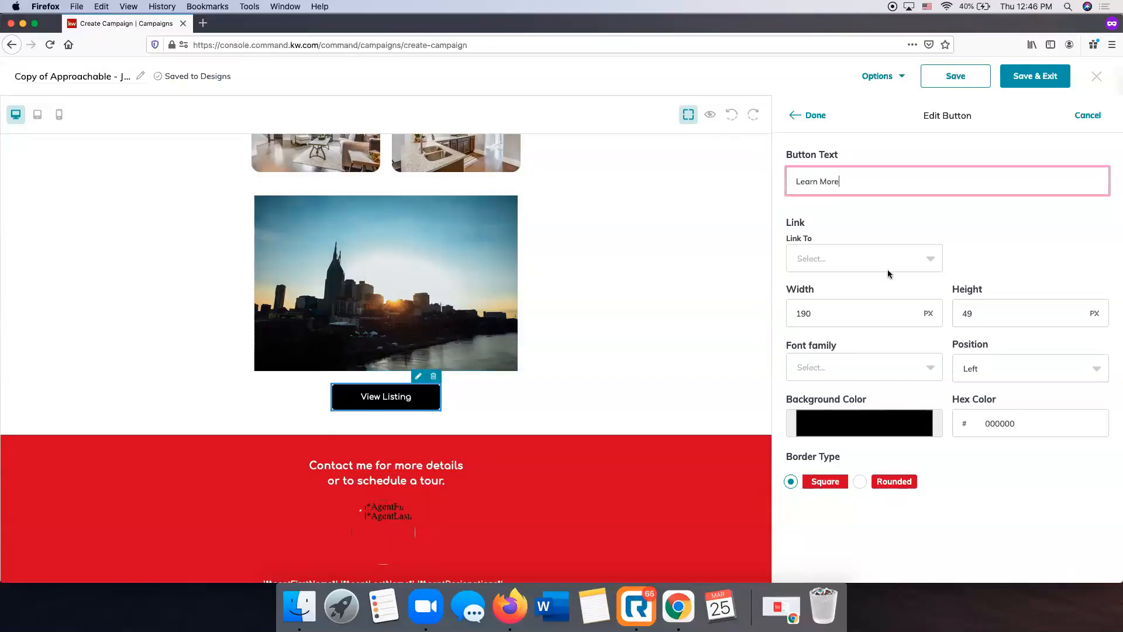
Link the button to a web address using the copied URL of the property listing and apply the button changes
{"action": "left_click", "coordinate": [829, 261]}
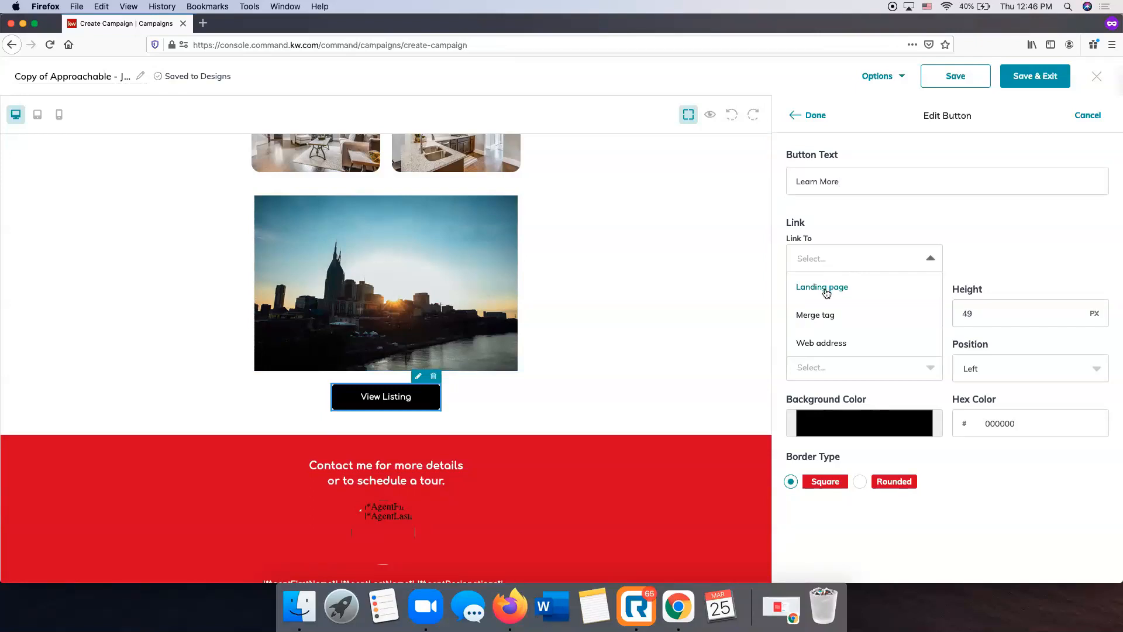
{"action": "left_click", "coordinate": [831, 344]}
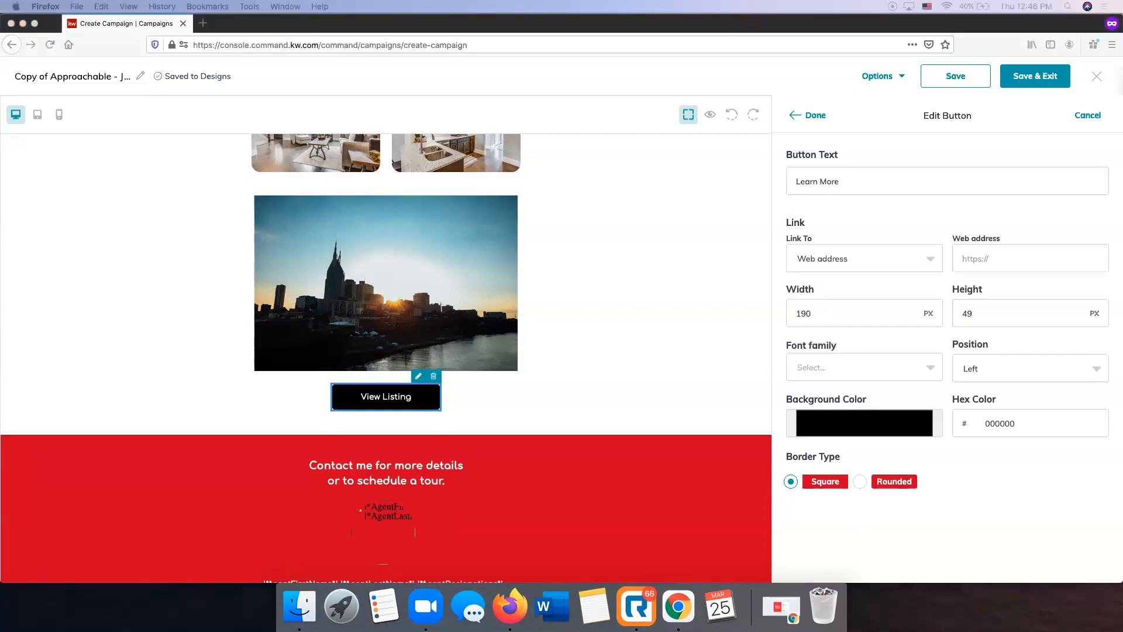
{"action": "left_click", "coordinate": [988, 262]}
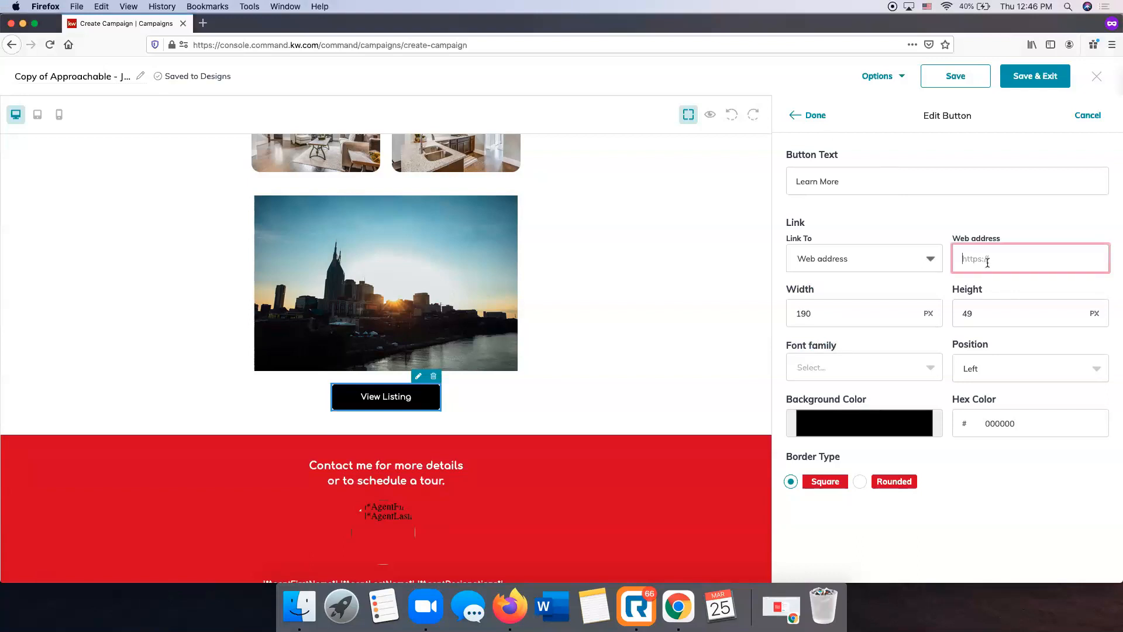
{"action": "key", "text": "super+v"}
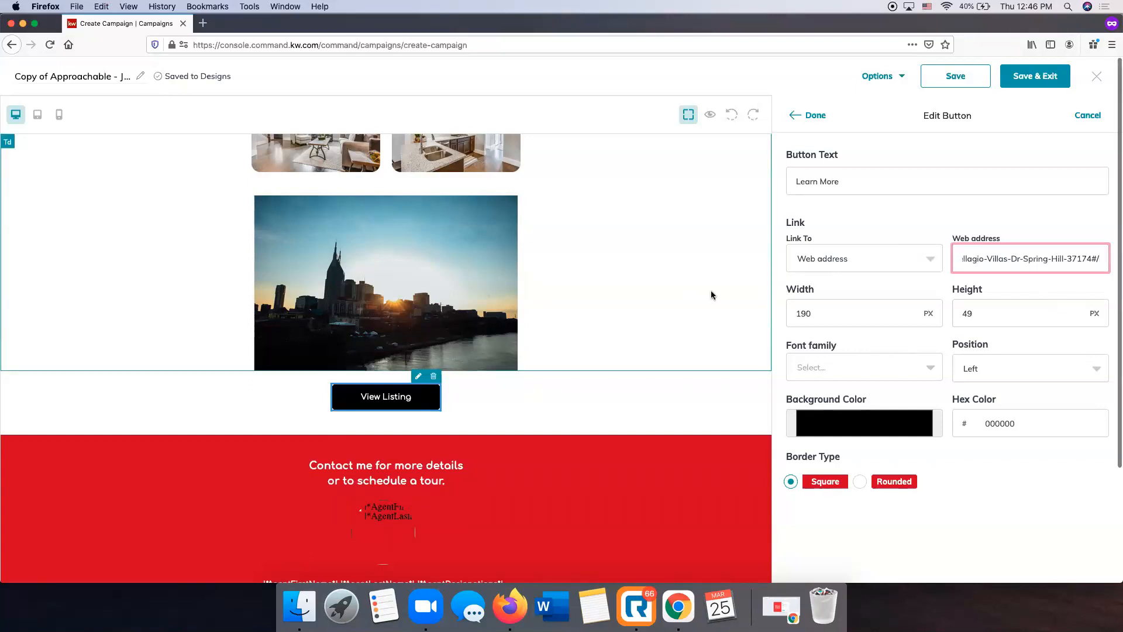
{"action": "scroll", "coordinate": [866, 425], "scroll_direction": "down", "scroll_amount": 1}
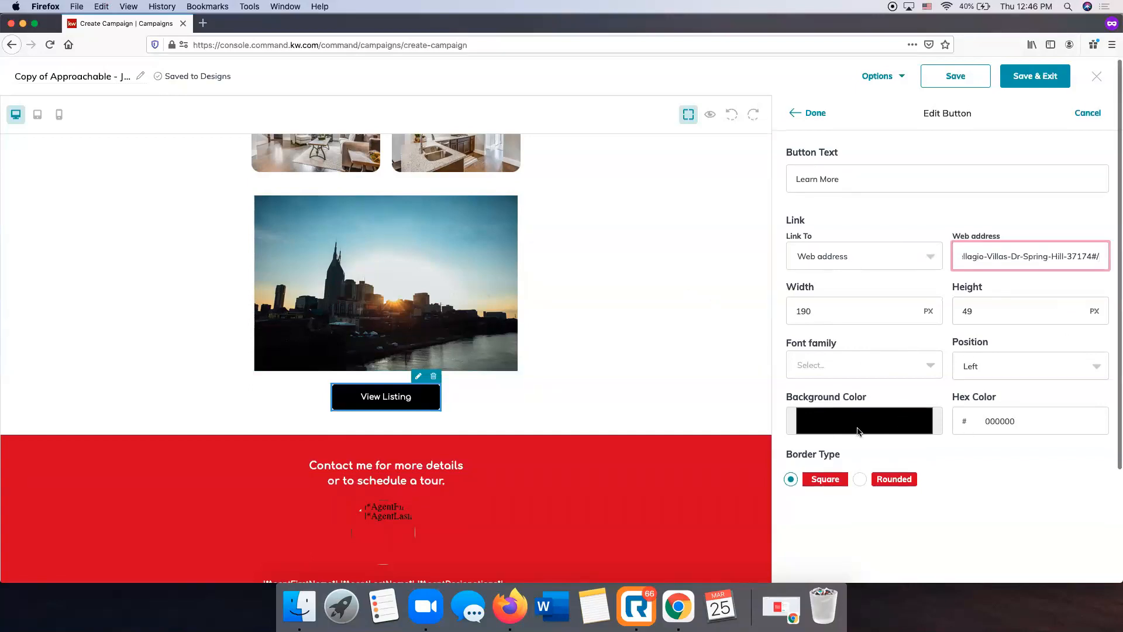
{"action": "scroll", "coordinate": [858, 431], "scroll_direction": "up", "scroll_amount": 1}
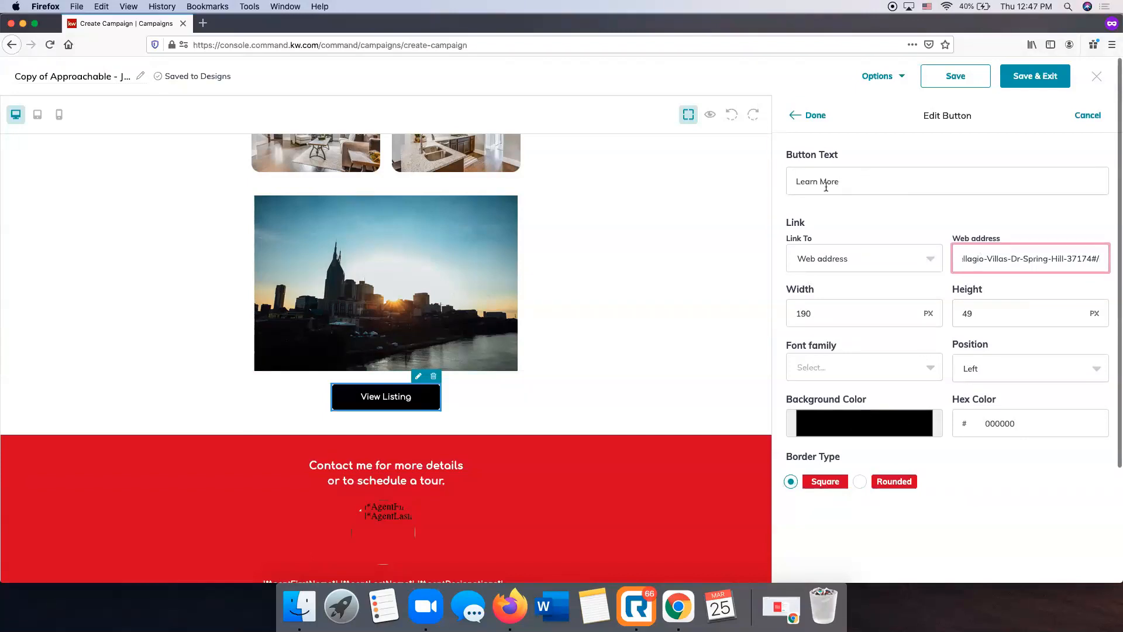
{"action": "left_click", "coordinate": [803, 115]}
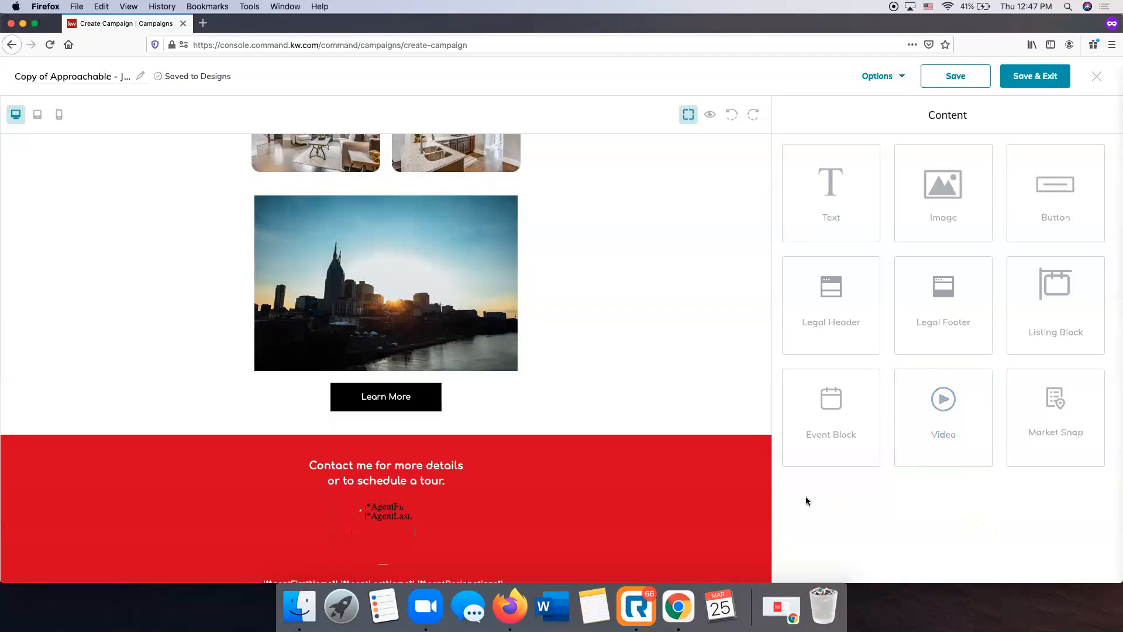
Review the customized Just Listed email, including its agent contact section, header, listing details, description, photos and Learn More button
{"action": "scroll", "coordinate": [626, 450], "scroll_direction": "down", "scroll_amount": 6}
{"action": "scroll", "coordinate": [626, 453], "scroll_direction": "up", "scroll_amount": 2}
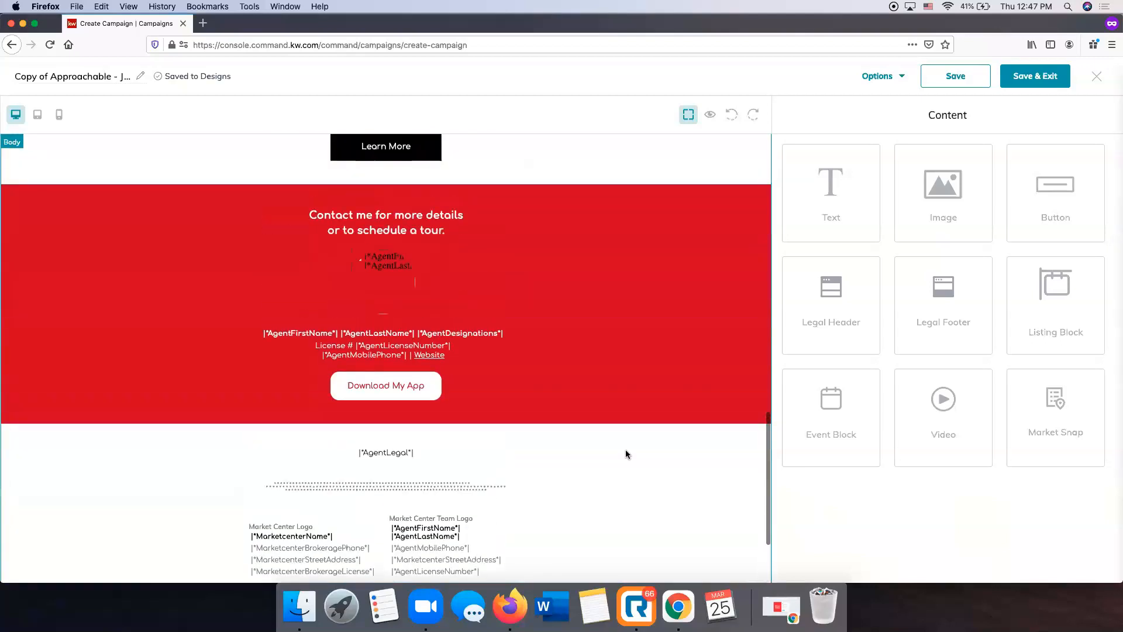
{"action": "scroll", "coordinate": [408, 342], "scroll_direction": "up", "scroll_amount": 15}
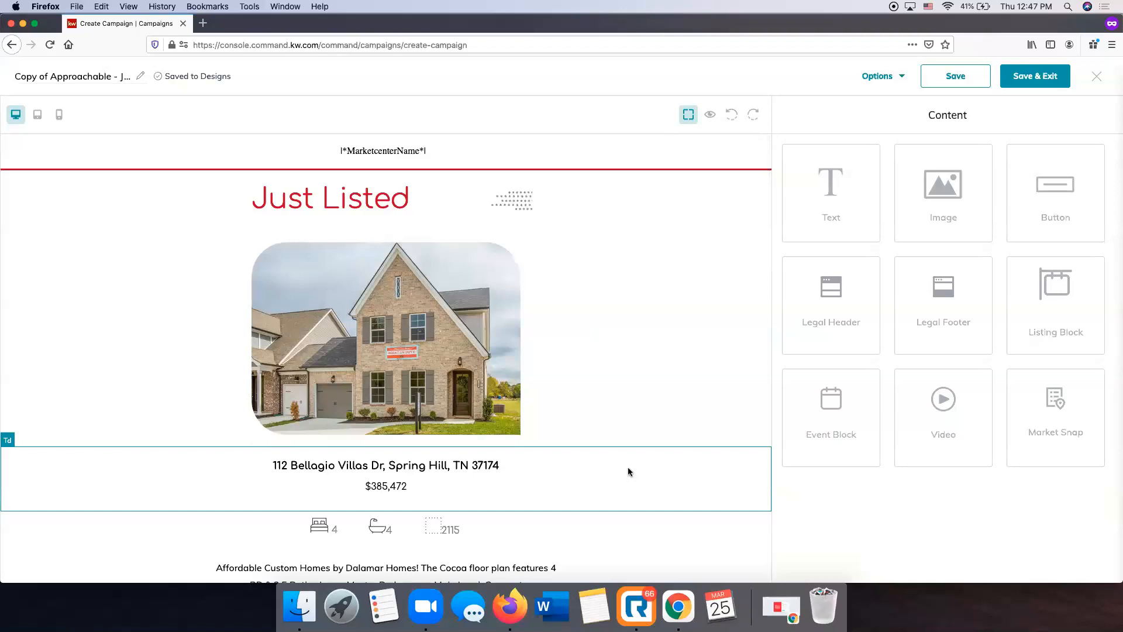
{"action": "scroll", "coordinate": [588, 391], "scroll_direction": "down", "scroll_amount": 1}
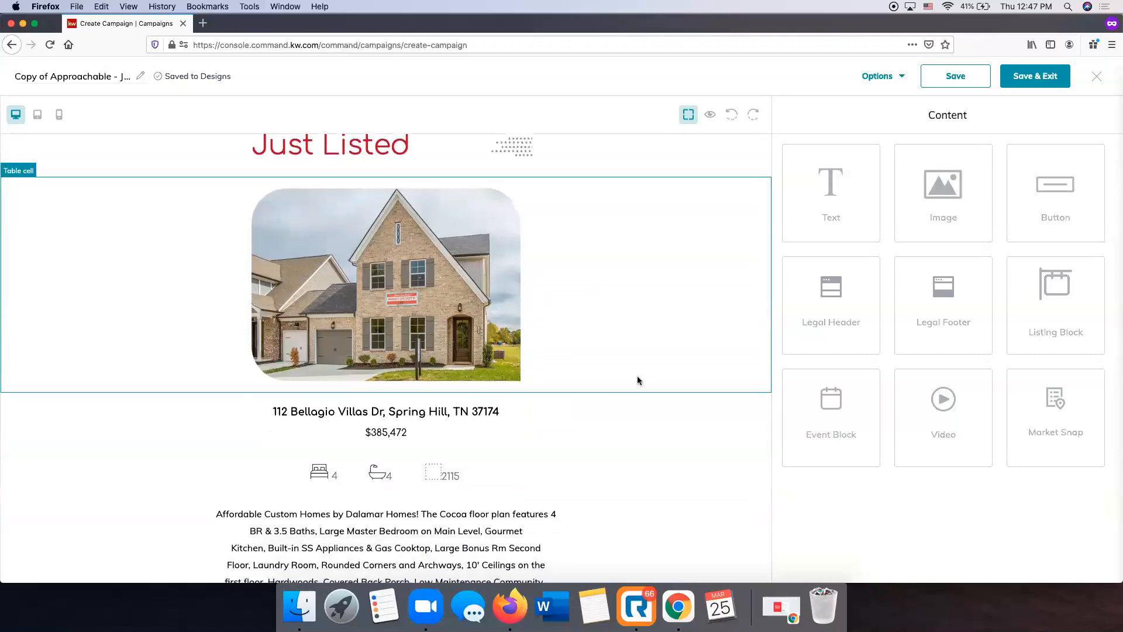
{"action": "scroll", "coordinate": [639, 379], "scroll_direction": "down", "scroll_amount": 2}
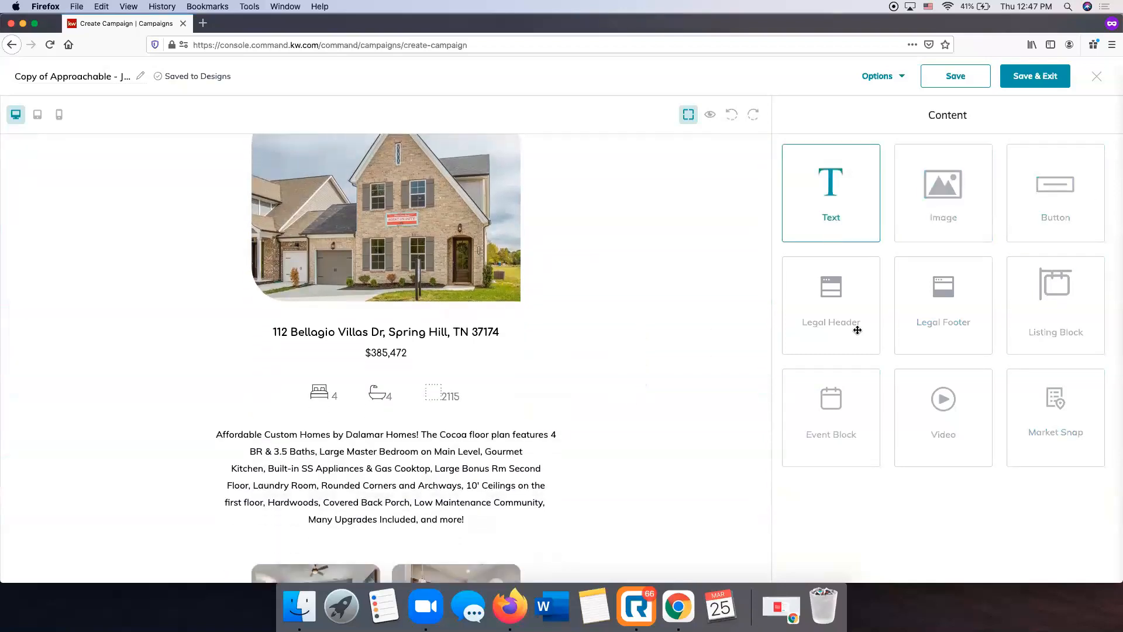
{"action": "scroll", "coordinate": [559, 259], "scroll_direction": "down", "scroll_amount": 10}
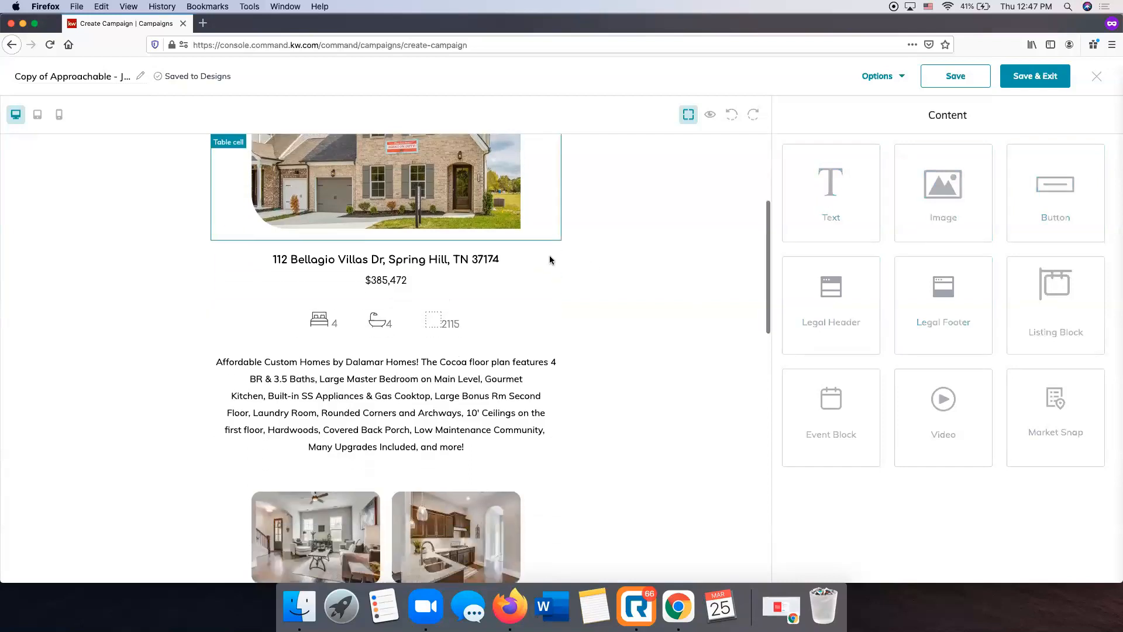
{"action": "scroll", "coordinate": [544, 260], "scroll_direction": "up", "scroll_amount": 13}
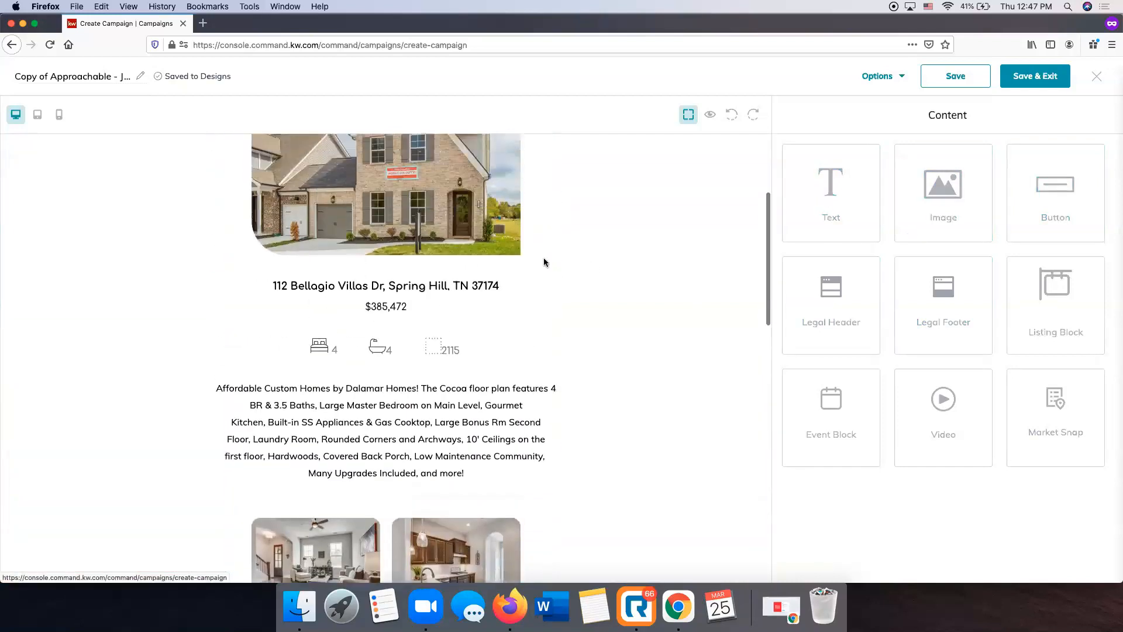
{"action": "scroll", "coordinate": [561, 261], "scroll_direction": "down", "scroll_amount": 11}
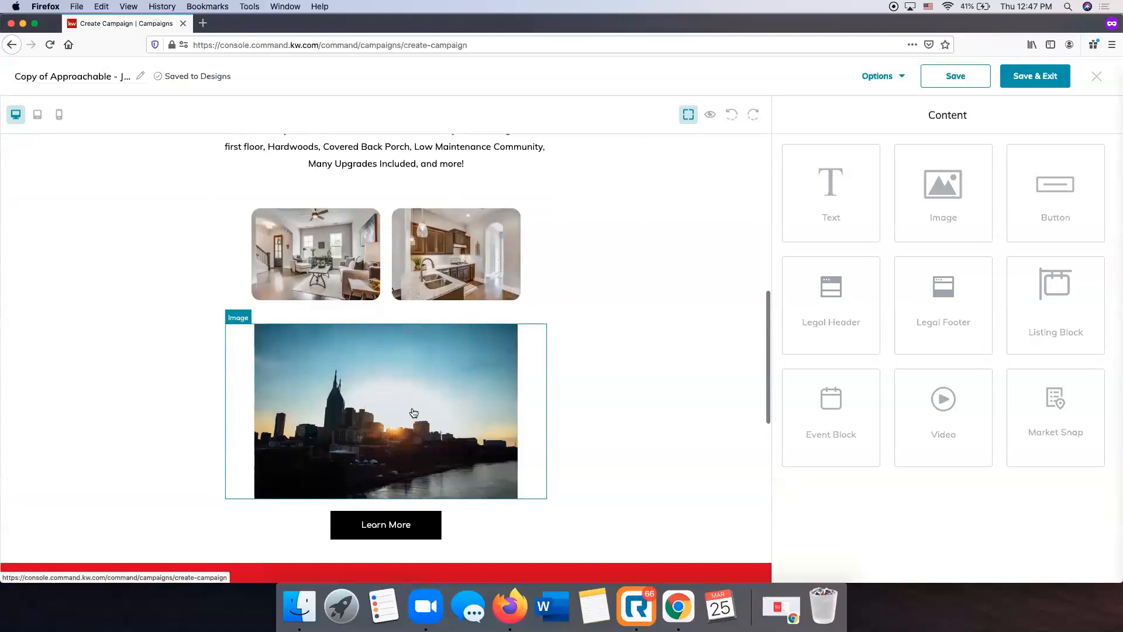
Rename the customized email design to "Bellagio Villas Email"
{"action": "scroll", "coordinate": [412, 414], "scroll_direction": "up", "scroll_amount": 4}
{"action": "scroll", "coordinate": [389, 263], "scroll_direction": "up", "scroll_amount": 8}
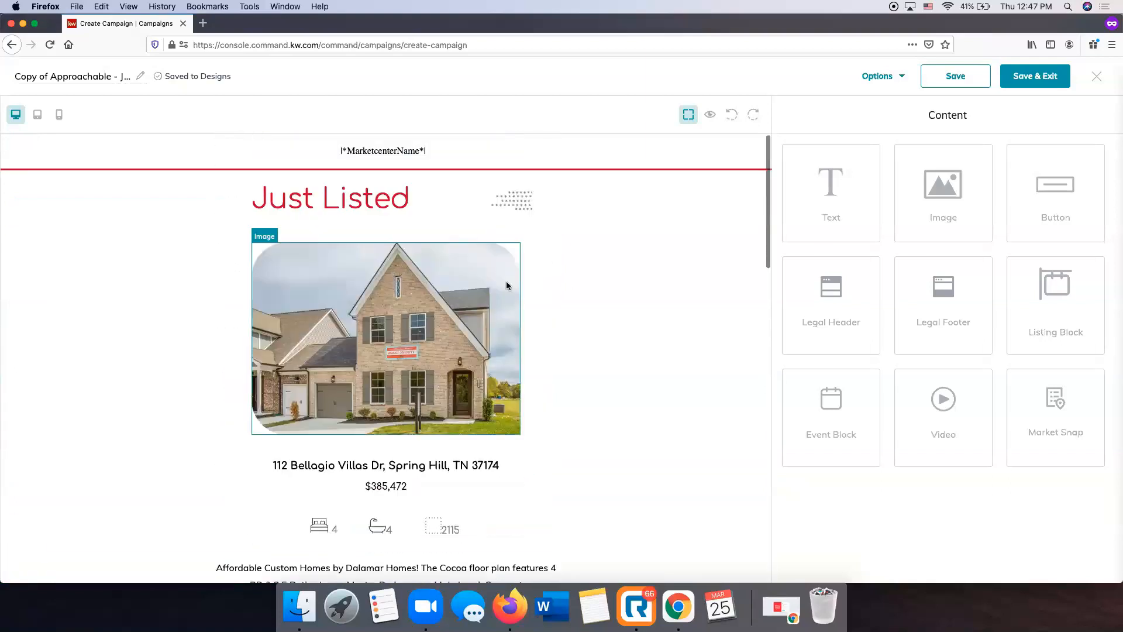
{"action": "left_click", "coordinate": [89, 77]}
{"action": "triple_click", "coordinate": [97, 77]}
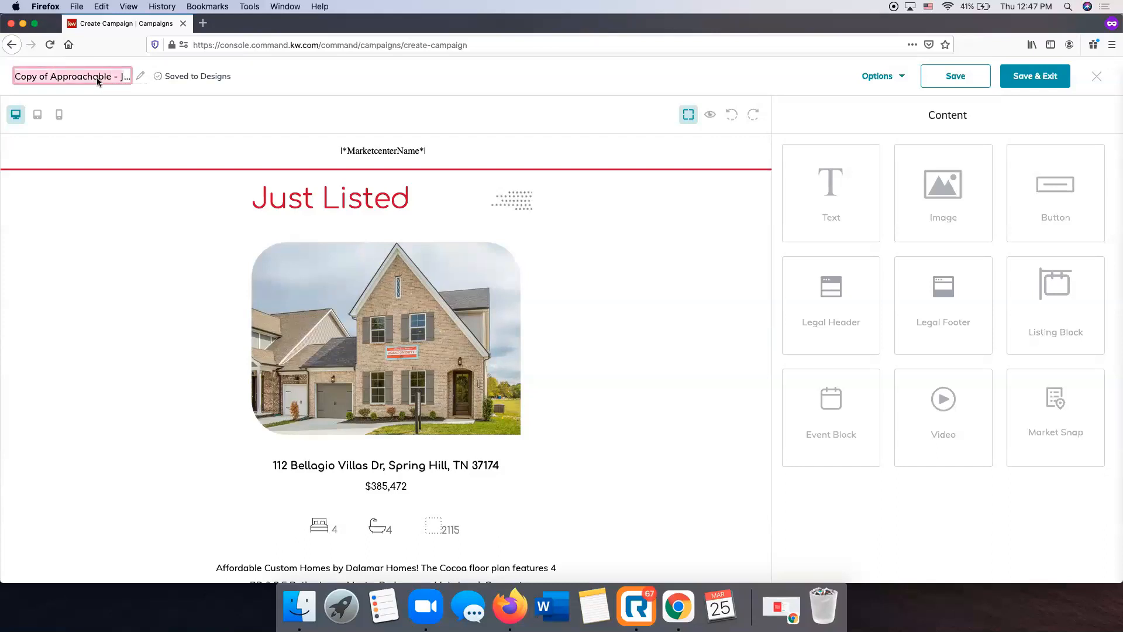
{"action": "key", "text": "BackSpace"}
{"action": "type", "text": "Bellagio Villas Email"}
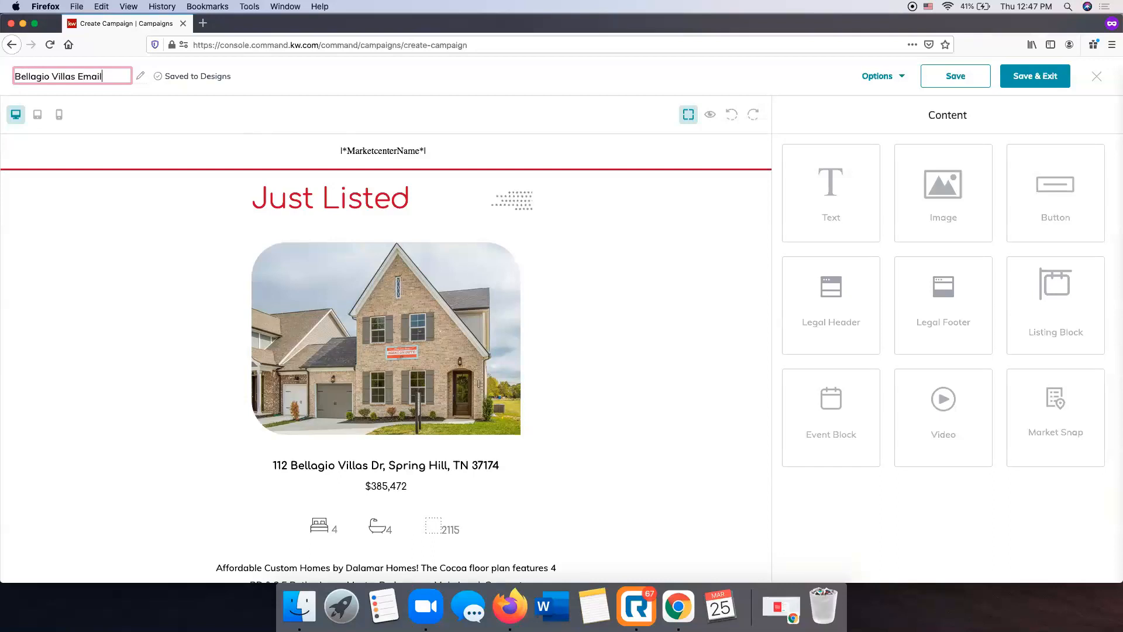
{"action": "left_click", "coordinate": [295, 71]}
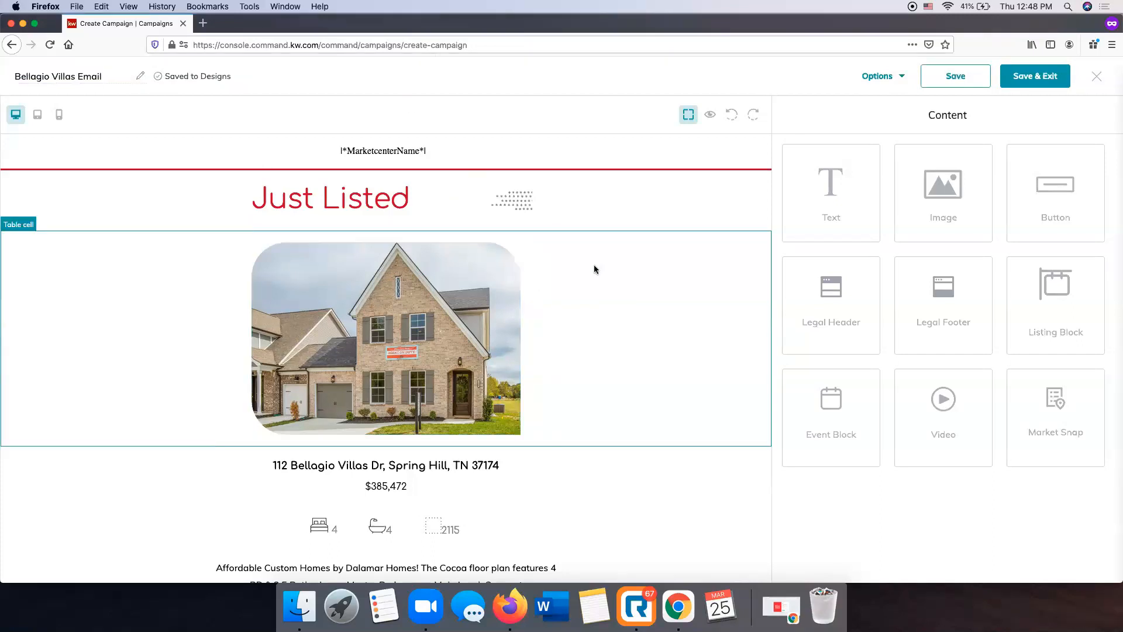
Examine the email design from the listing description and photos down to the agent contact section and legal footer
{"action": "scroll", "coordinate": [594, 269], "scroll_direction": "down", "scroll_amount": 10}
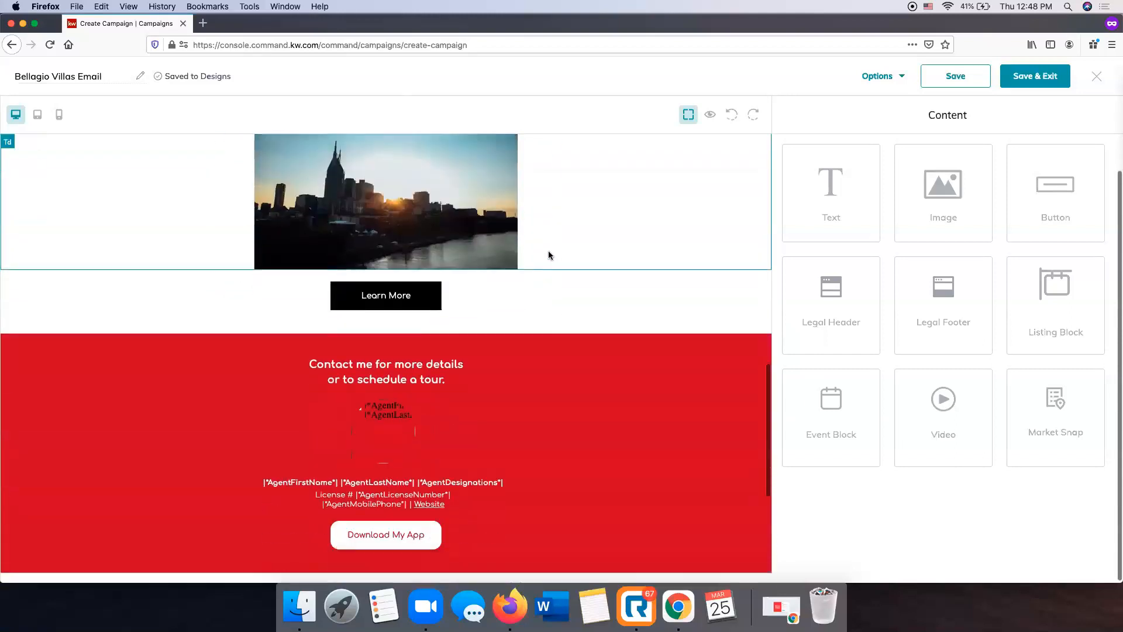
{"action": "scroll", "coordinate": [549, 254], "scroll_direction": "down", "scroll_amount": 5}
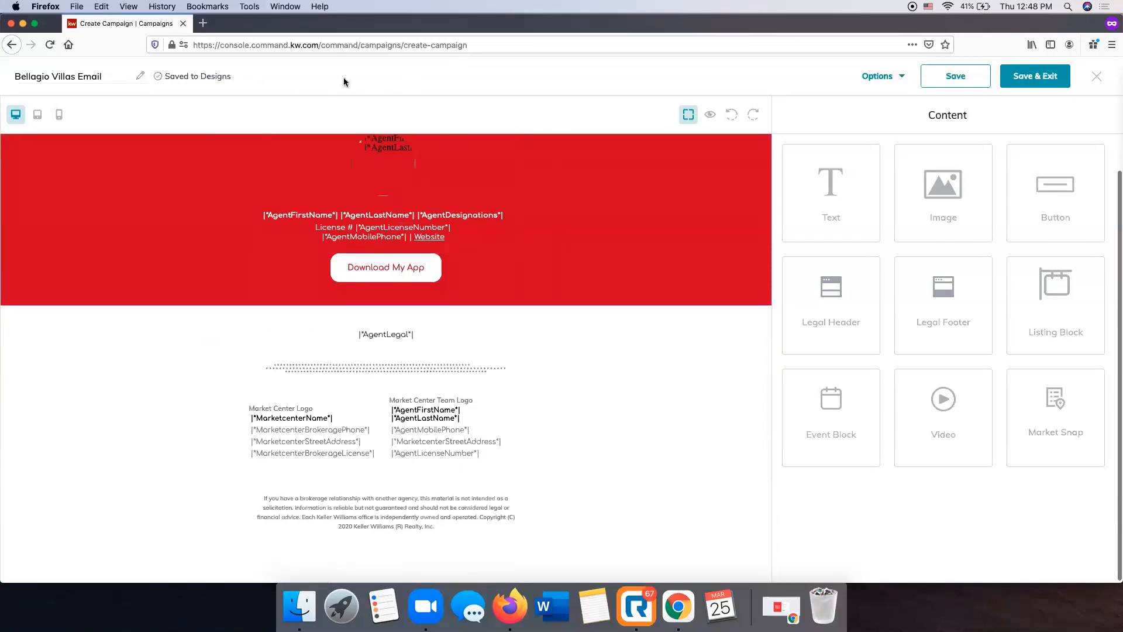
{"action": "scroll", "coordinate": [345, 411], "scroll_direction": "up", "scroll_amount": 10}
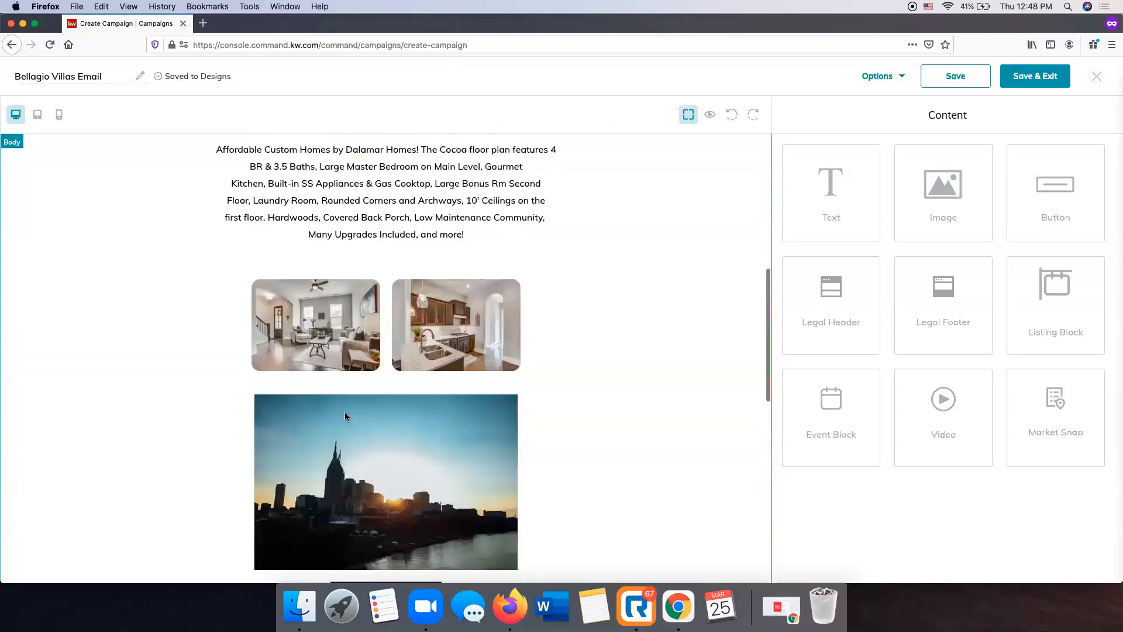
{"action": "scroll", "coordinate": [345, 412], "scroll_direction": "up", "scroll_amount": 5}
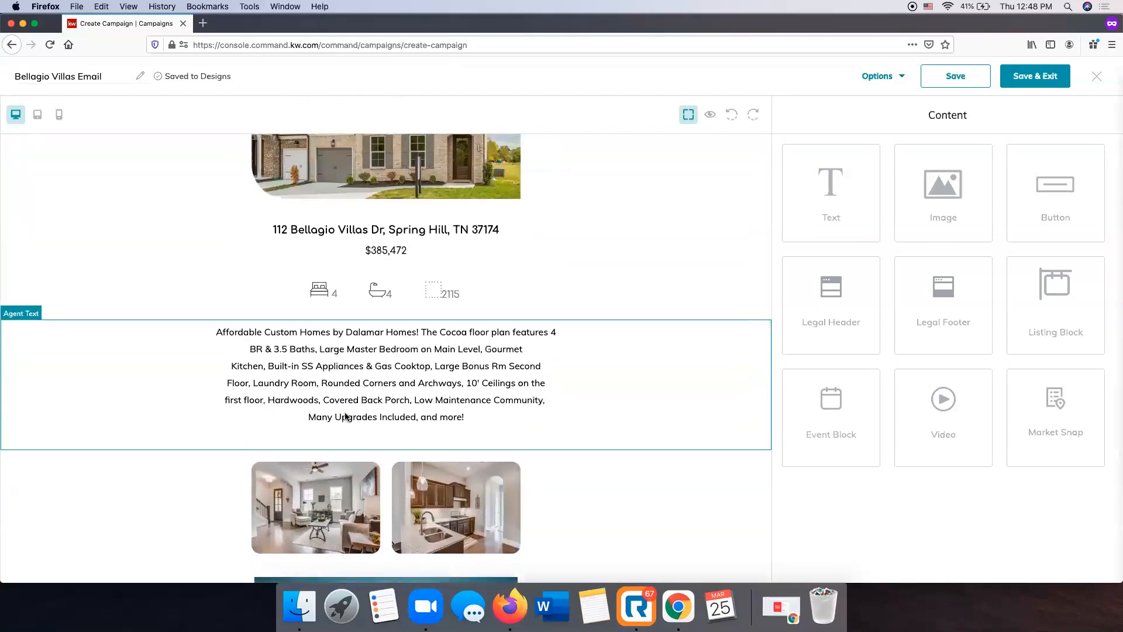
{"action": "scroll", "coordinate": [518, 404], "scroll_direction": "down", "scroll_amount": 12}
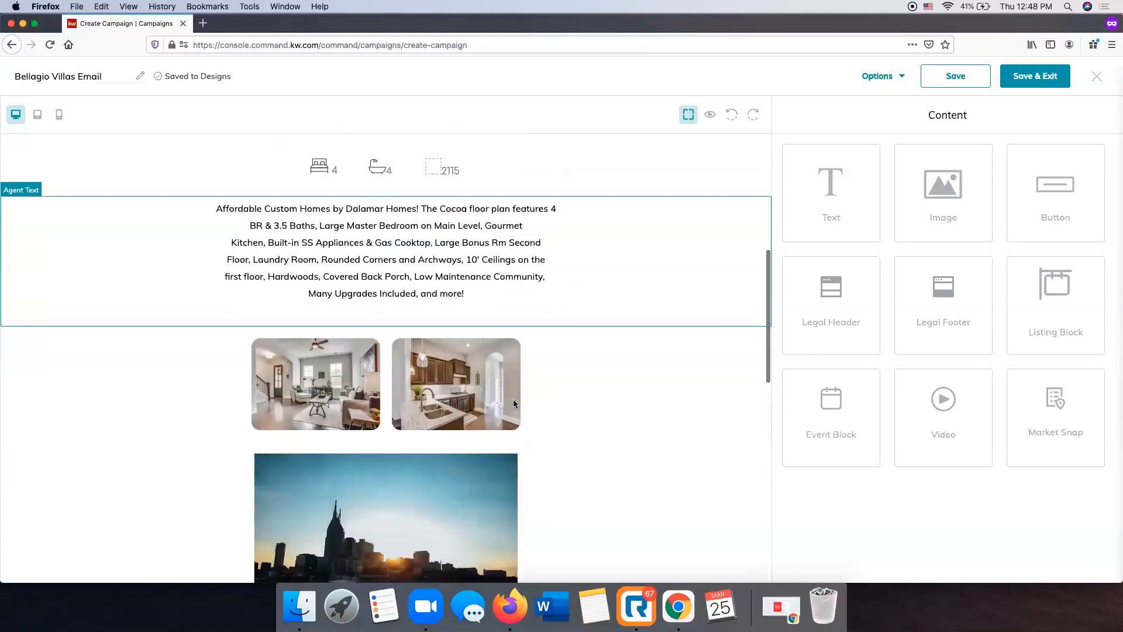
{"action": "left_click", "coordinate": [207, 27]}
{"action": "left_click", "coordinate": [315, 23]}
{"action": "scroll", "coordinate": [315, 185], "scroll_direction": "up", "scroll_amount": 10}
{"action": "scroll", "coordinate": [314, 185], "scroll_direction": "up", "scroll_amount": 2}
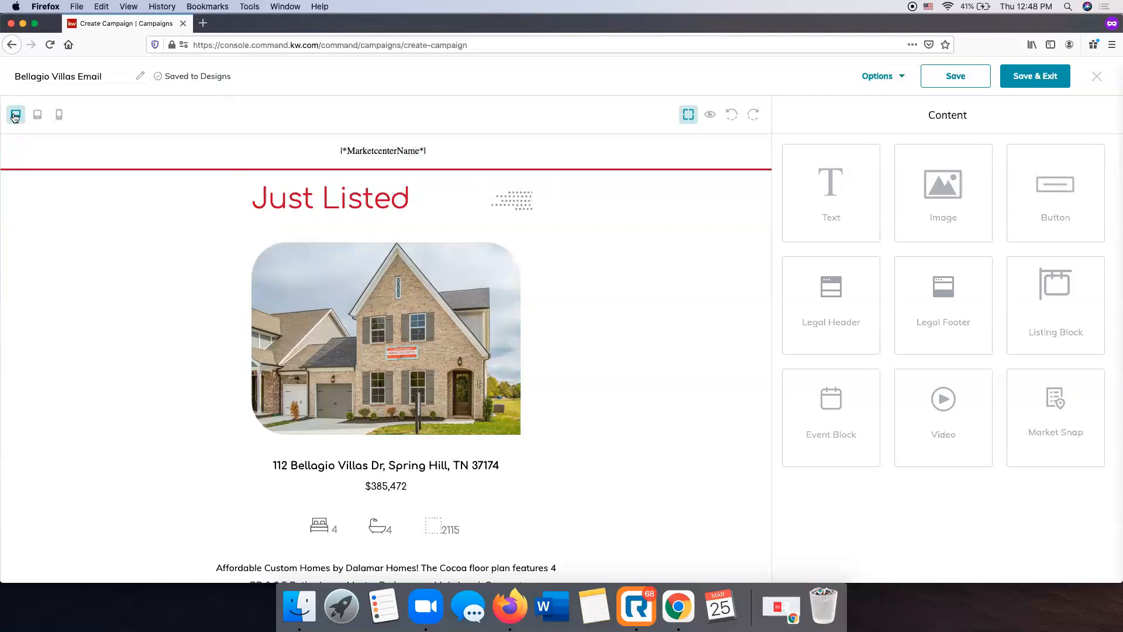
Check the email's layout at tablet and mobile sizes and return to the desktop layout
{"action": "left_click", "coordinate": [37, 117]}
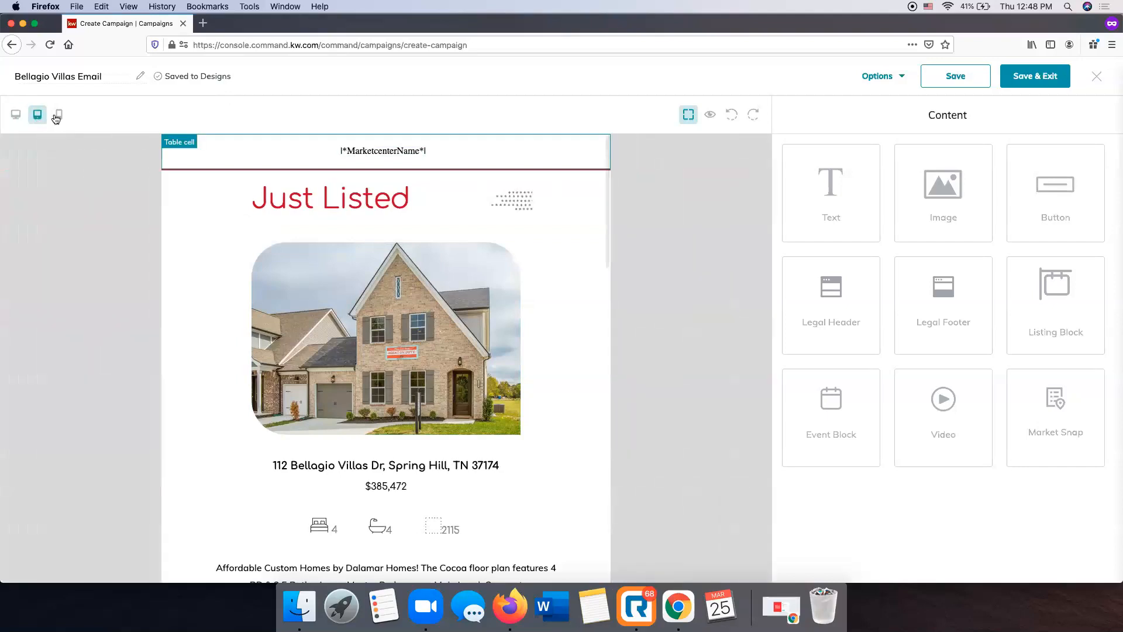
{"action": "left_click", "coordinate": [58, 115]}
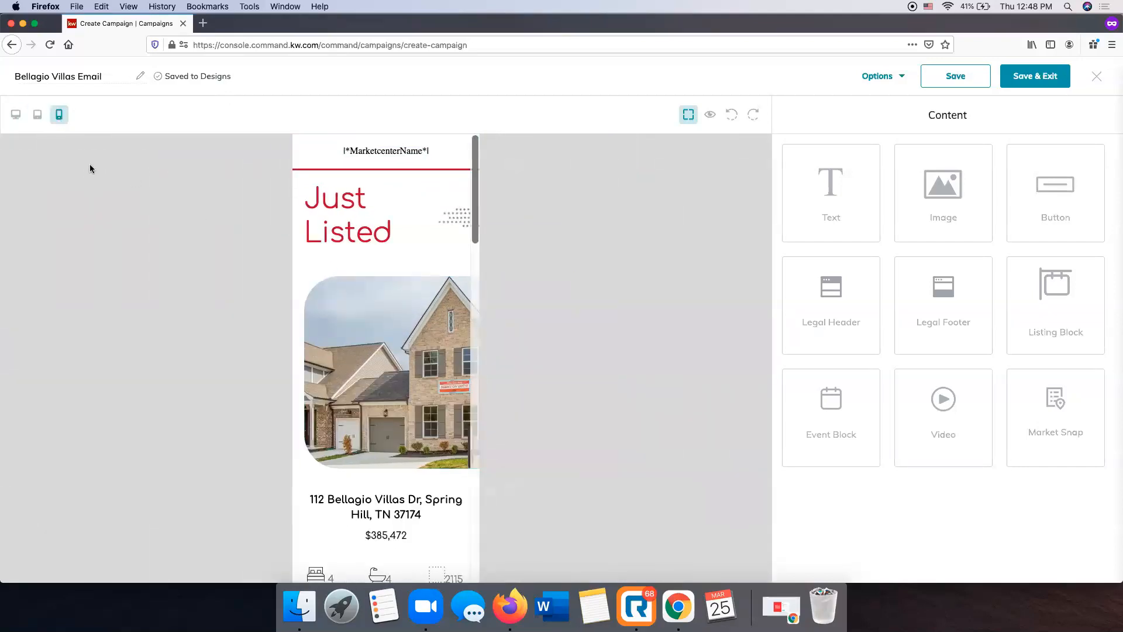
{"action": "left_click", "coordinate": [15, 115]}
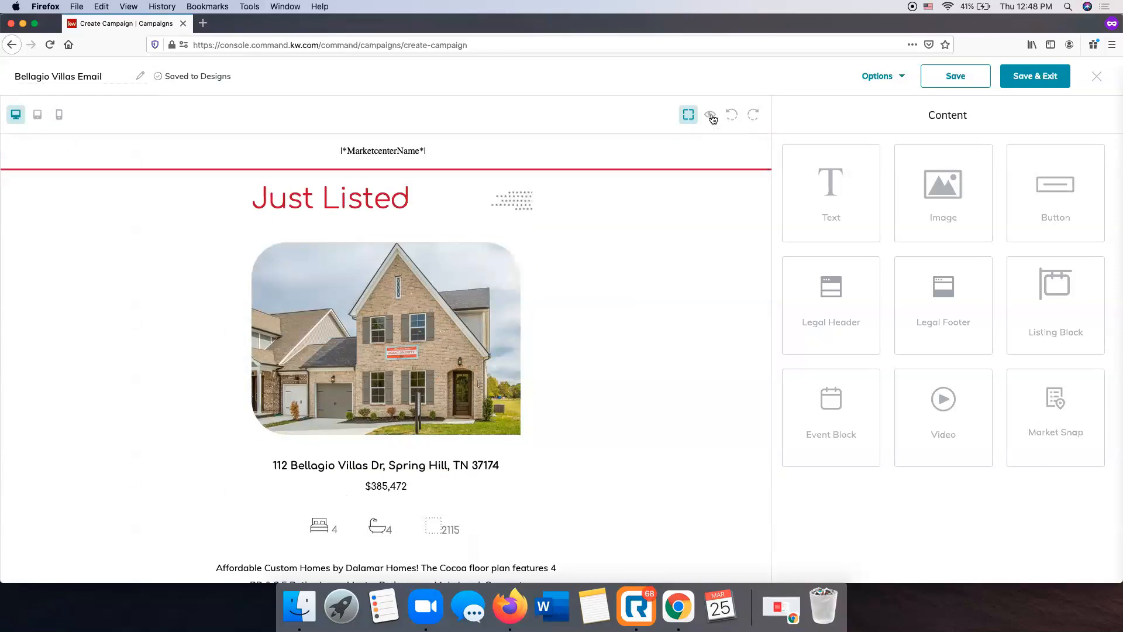
Preview the full email with the agent's details filled in, check its contact section and footer, and close the preview
{"action": "left_click", "coordinate": [711, 117]}
{"action": "scroll", "coordinate": [602, 243], "scroll_direction": "down", "scroll_amount": 10}
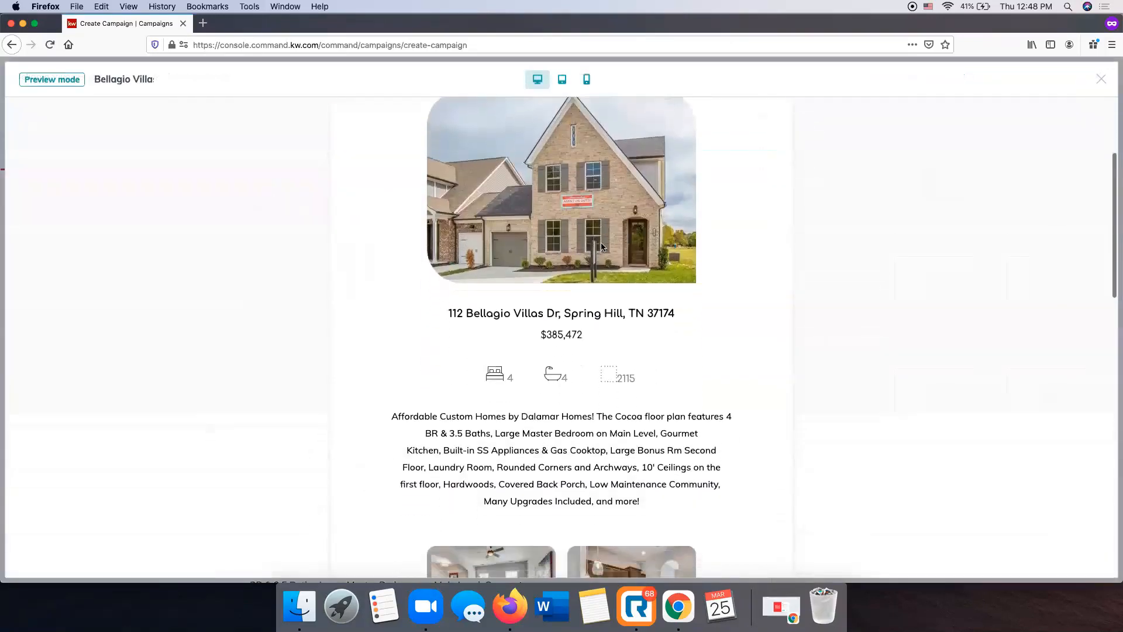
{"action": "scroll", "coordinate": [602, 243], "scroll_direction": "down", "scroll_amount": 5}
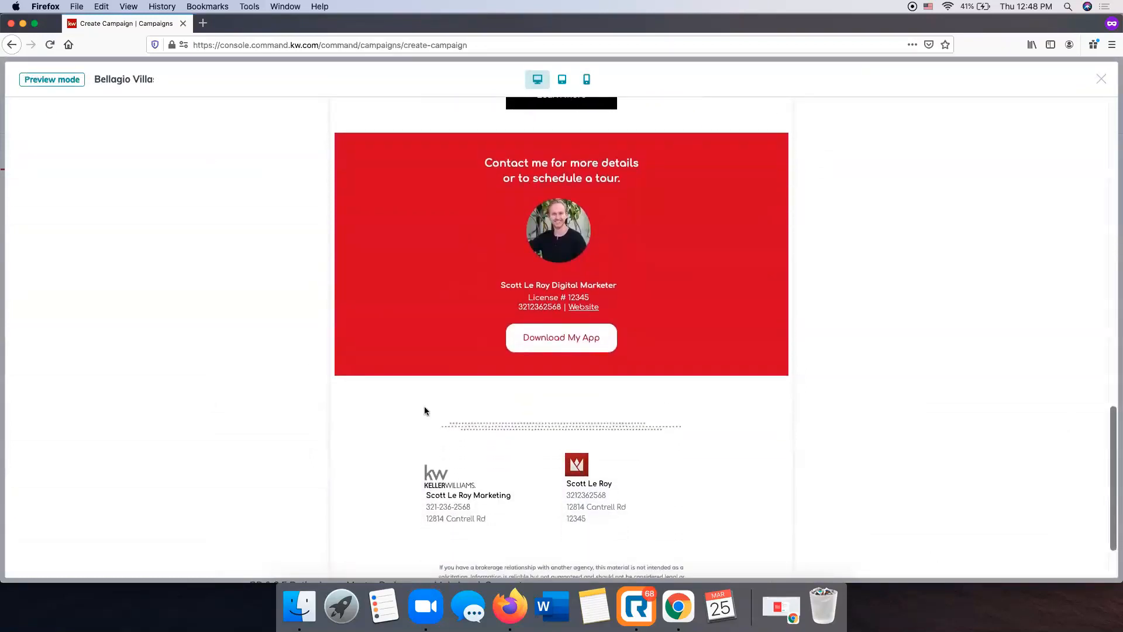
{"action": "scroll", "coordinate": [623, 299], "scroll_direction": "down", "scroll_amount": 3}
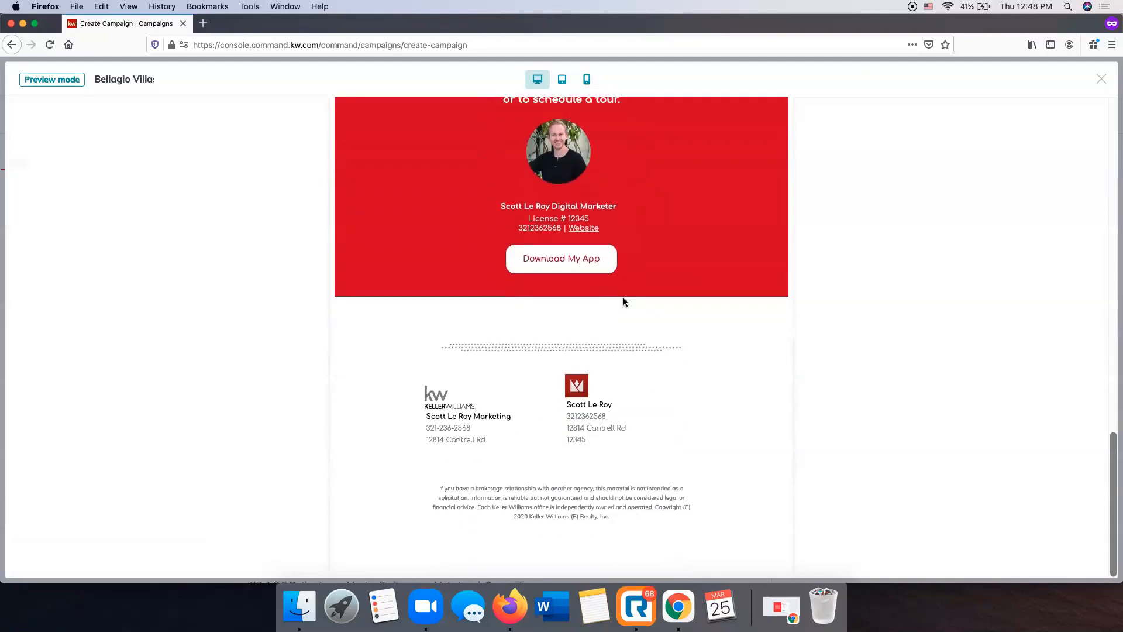
{"action": "scroll", "coordinate": [623, 298], "scroll_direction": "up", "scroll_amount": 3}
{"action": "scroll", "coordinate": [623, 301], "scroll_direction": "up", "scroll_amount": 15}
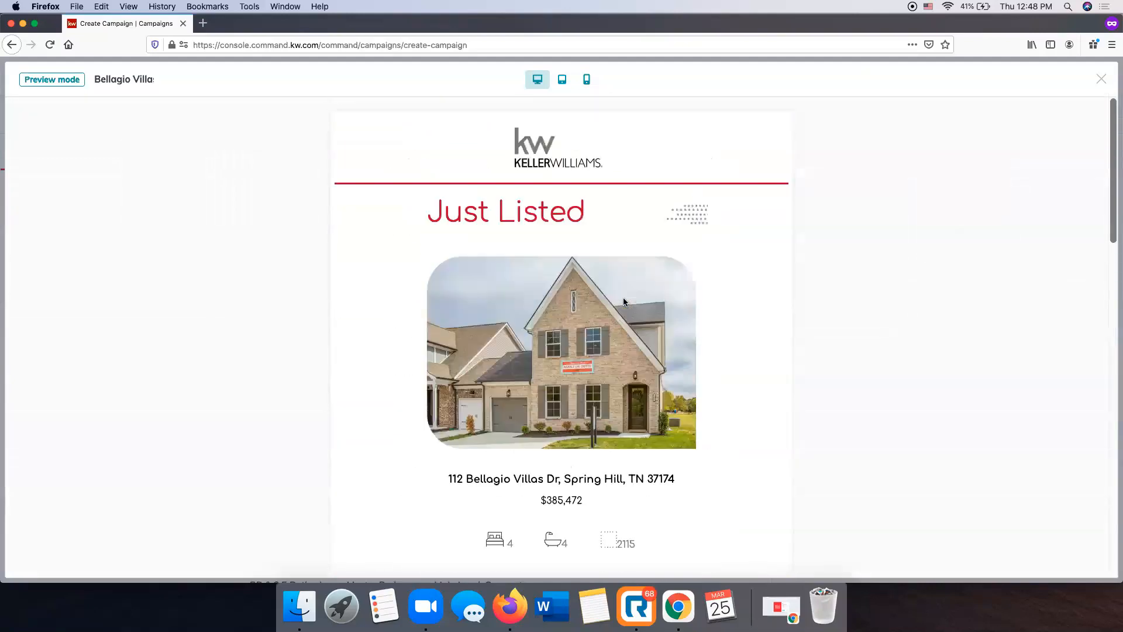
{"action": "left_click", "coordinate": [1096, 82]}
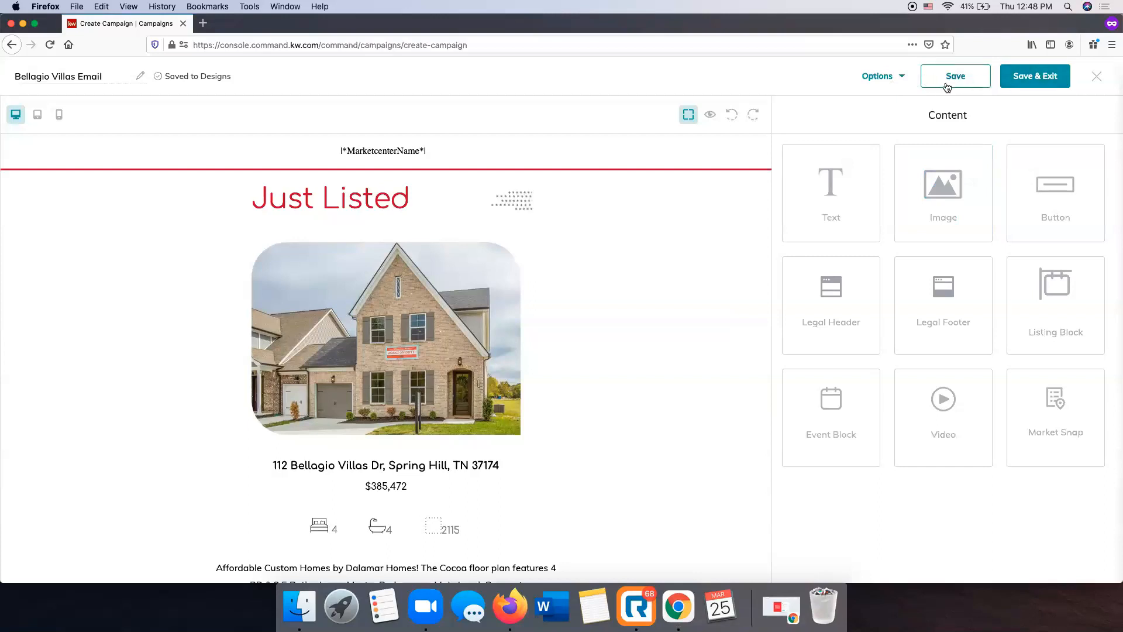
Save the email design, exit the editor and look through the email preview on the campaign configuration page
{"action": "left_click", "coordinate": [981, 88]}
{"action": "left_click", "coordinate": [901, 79]}
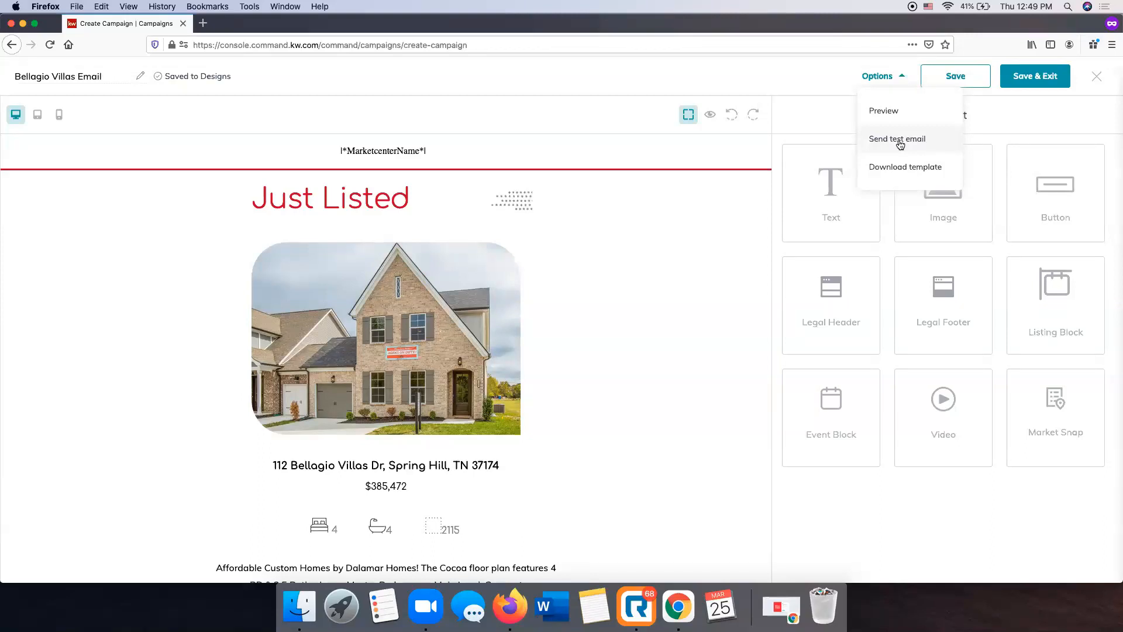
{"action": "left_click", "coordinate": [1016, 131]}
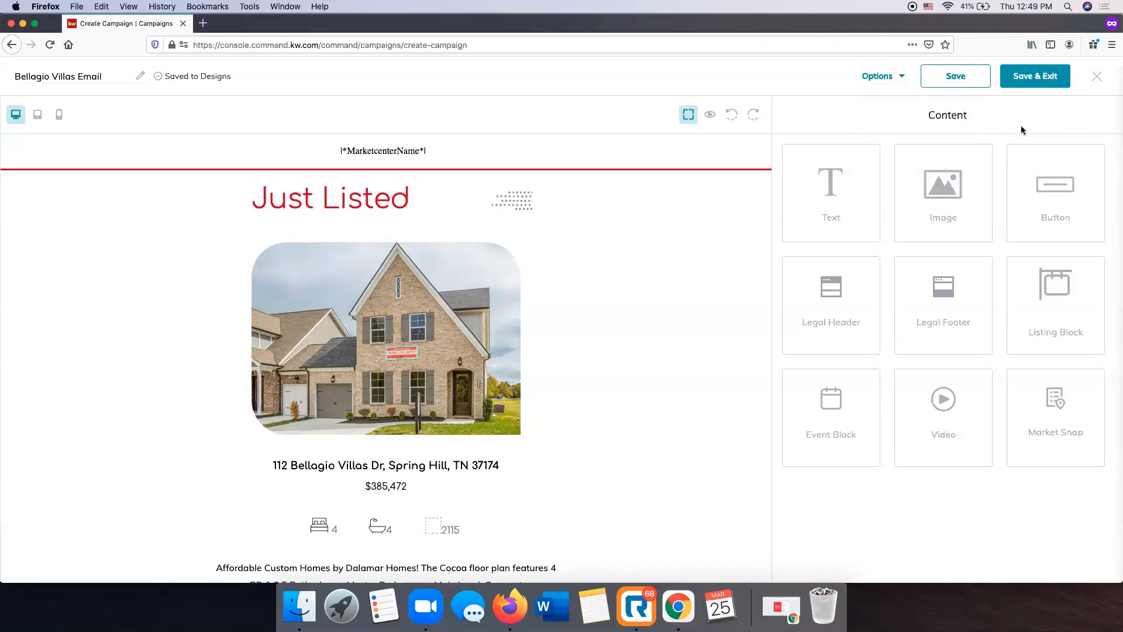
{"action": "left_click", "coordinate": [1024, 78]}
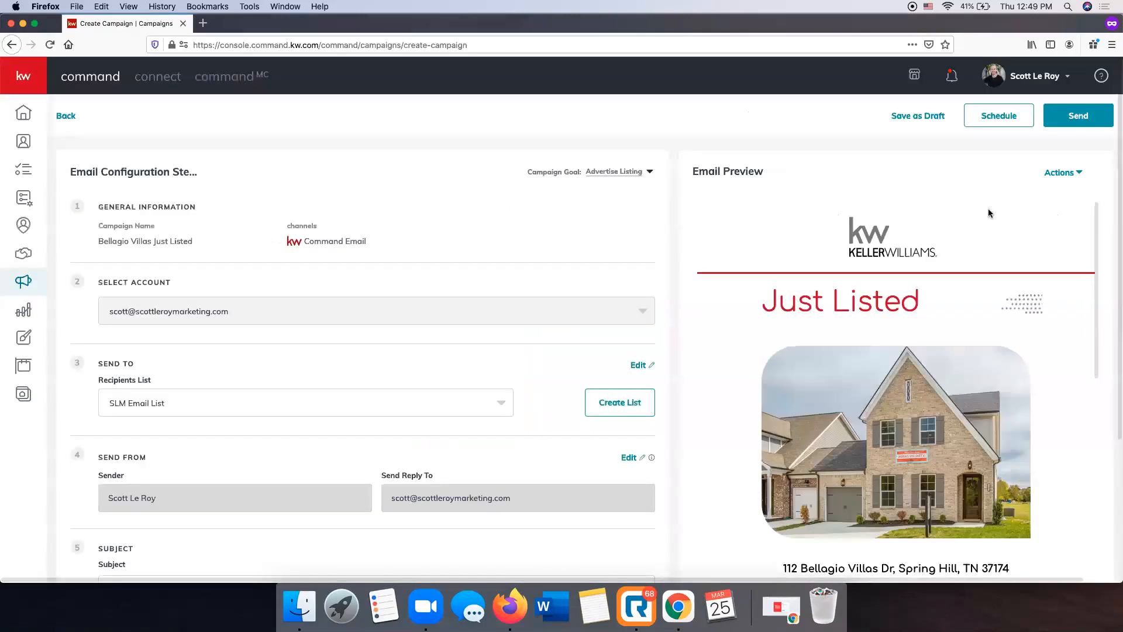
{"action": "scroll", "coordinate": [995, 223], "scroll_direction": "down", "scroll_amount": 10}
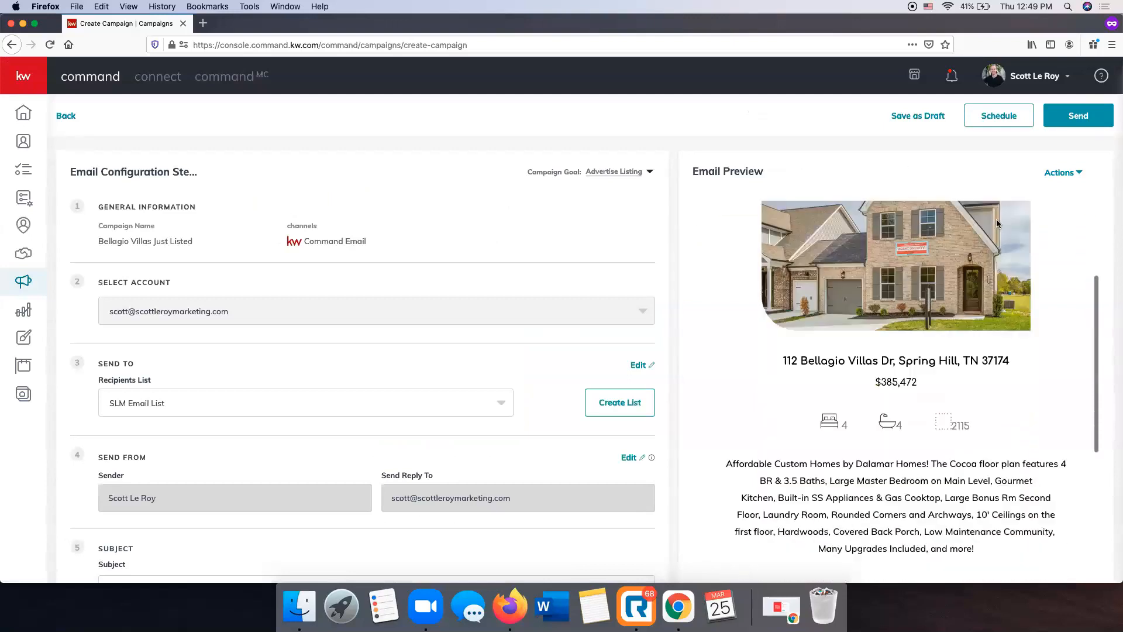
{"action": "scroll", "coordinate": [1000, 225], "scroll_direction": "down", "scroll_amount": 5}
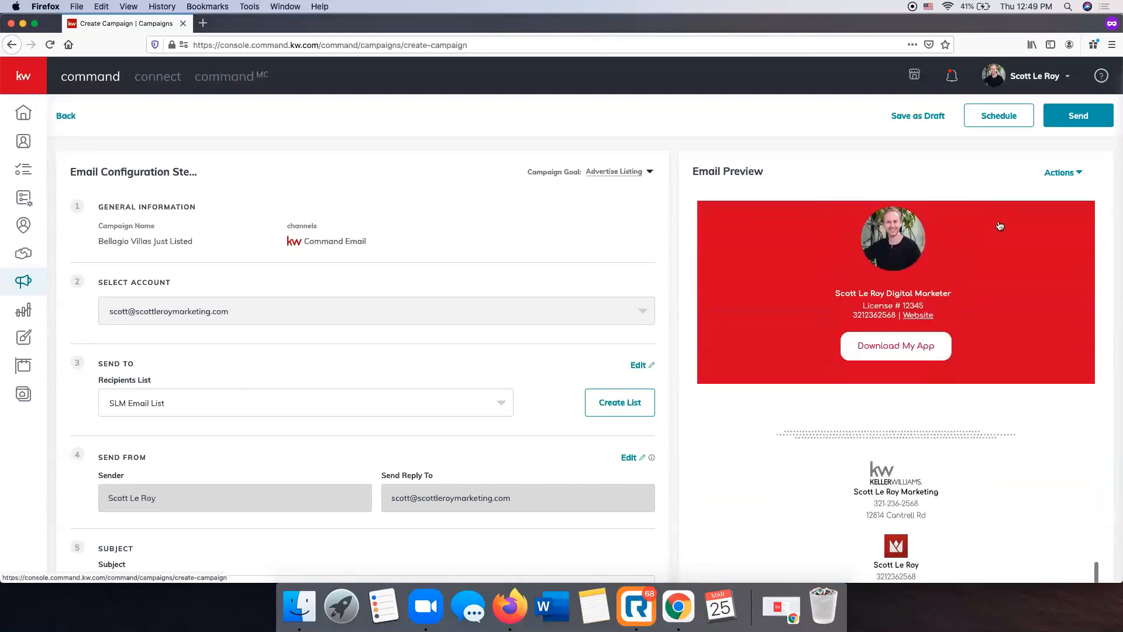
{"action": "scroll", "coordinate": [999, 224], "scroll_direction": "up", "scroll_amount": 10}
{"action": "scroll", "coordinate": [998, 224], "scroll_direction": "up", "scroll_amount": 5}
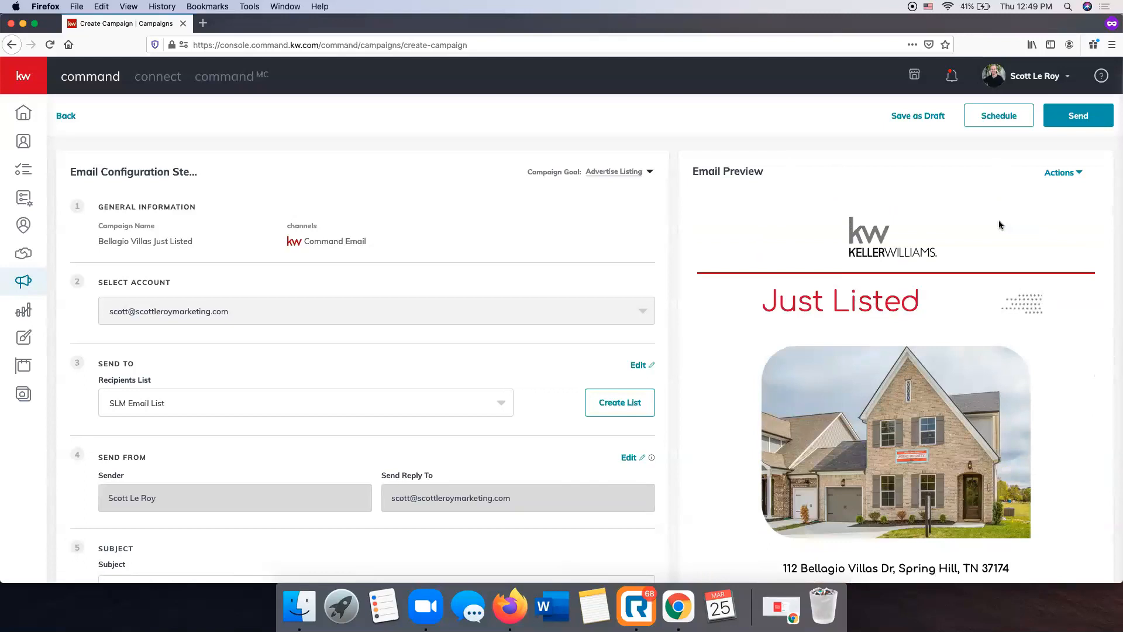
Send a test email to a colleague's email address with the subject "Just Listed in Spring Hill! TEST"
{"action": "left_click", "coordinate": [1051, 175]}
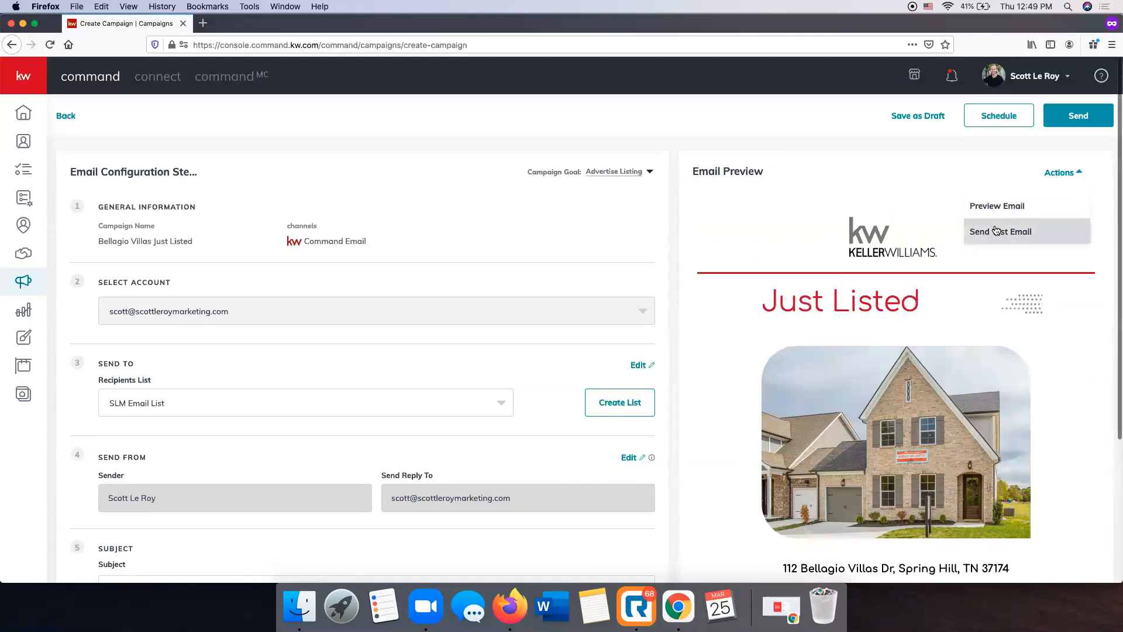
{"action": "left_click", "coordinate": [1013, 234]}
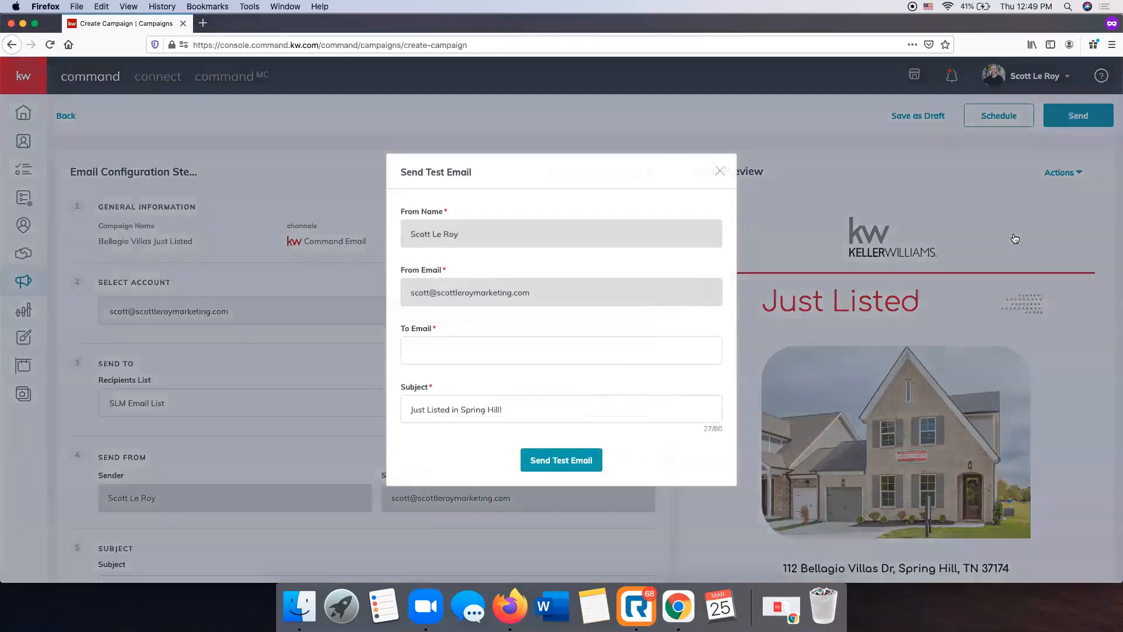
{"action": "left_click", "coordinate": [428, 358]}
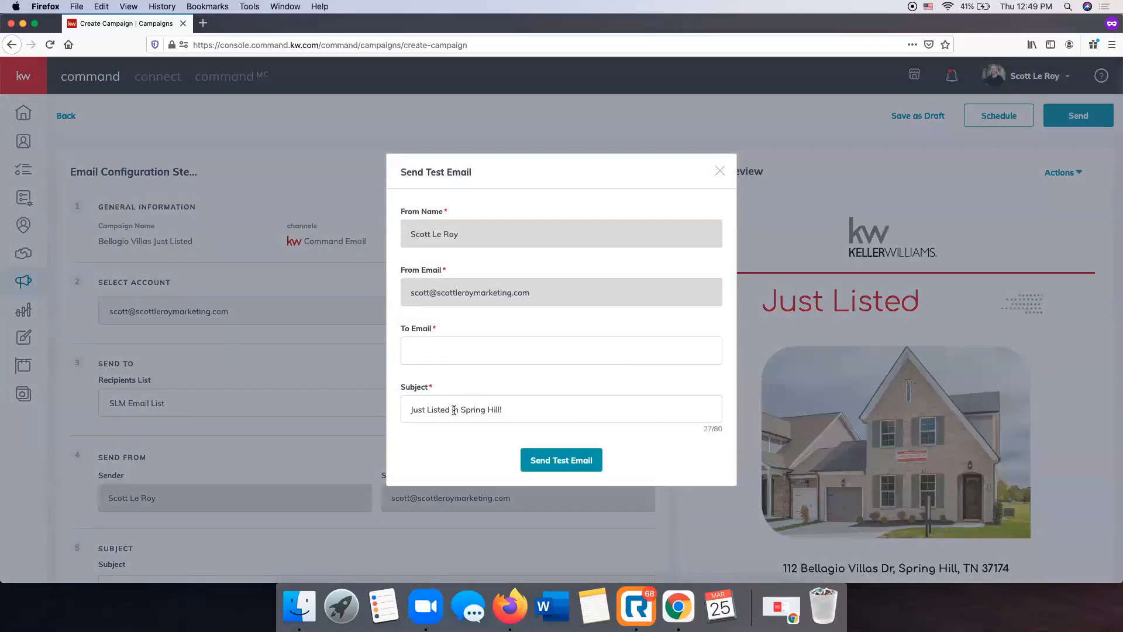
{"action": "left_click", "coordinate": [558, 414]}
{"action": "type", "text": "TEST"}
{"action": "left_click", "coordinate": [460, 343]}
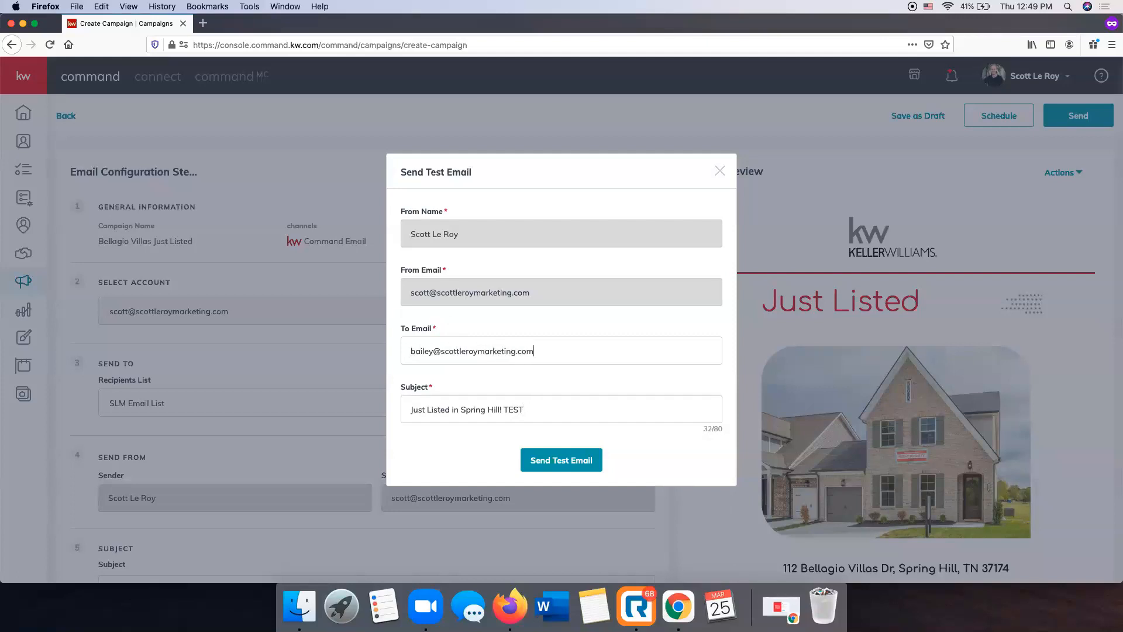
{"action": "left_click", "coordinate": [556, 460]}
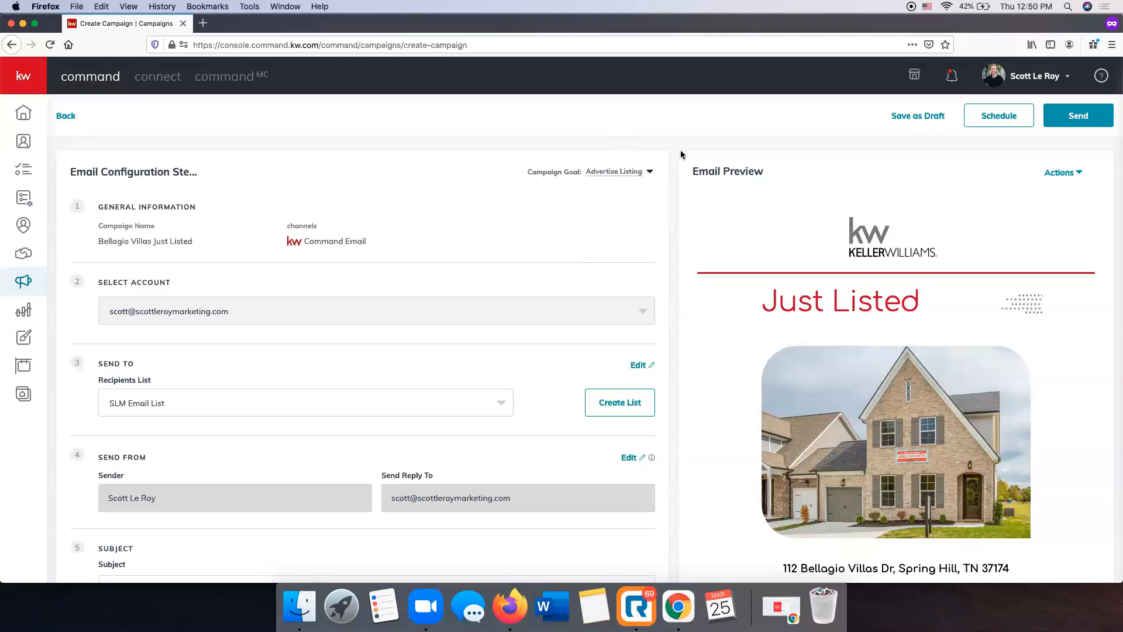
Schedule the email campaign for March 26, 2021 at 10:00 AM
{"action": "scroll", "coordinate": [968, 472], "scroll_direction": "down", "scroll_amount": 3}
{"action": "scroll", "coordinate": [968, 471], "scroll_direction": "down", "scroll_amount": 10}
{"action": "scroll", "coordinate": [968, 471], "scroll_direction": "up", "scroll_amount": 13}
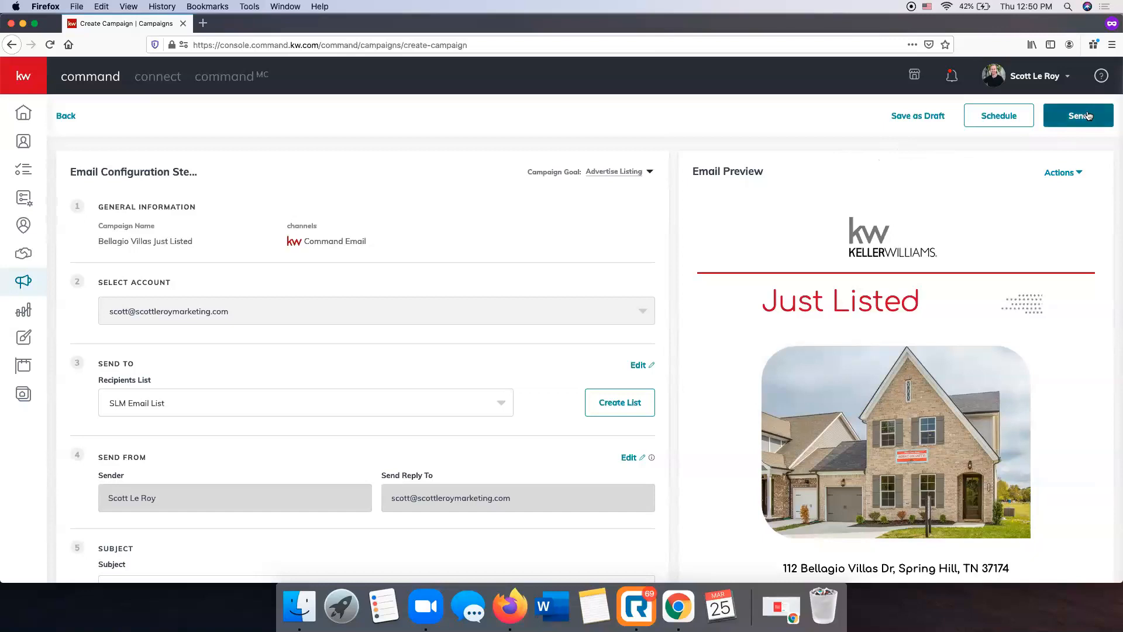
{"action": "left_click", "coordinate": [992, 116]}
{"action": "left_click", "coordinate": [594, 331]}
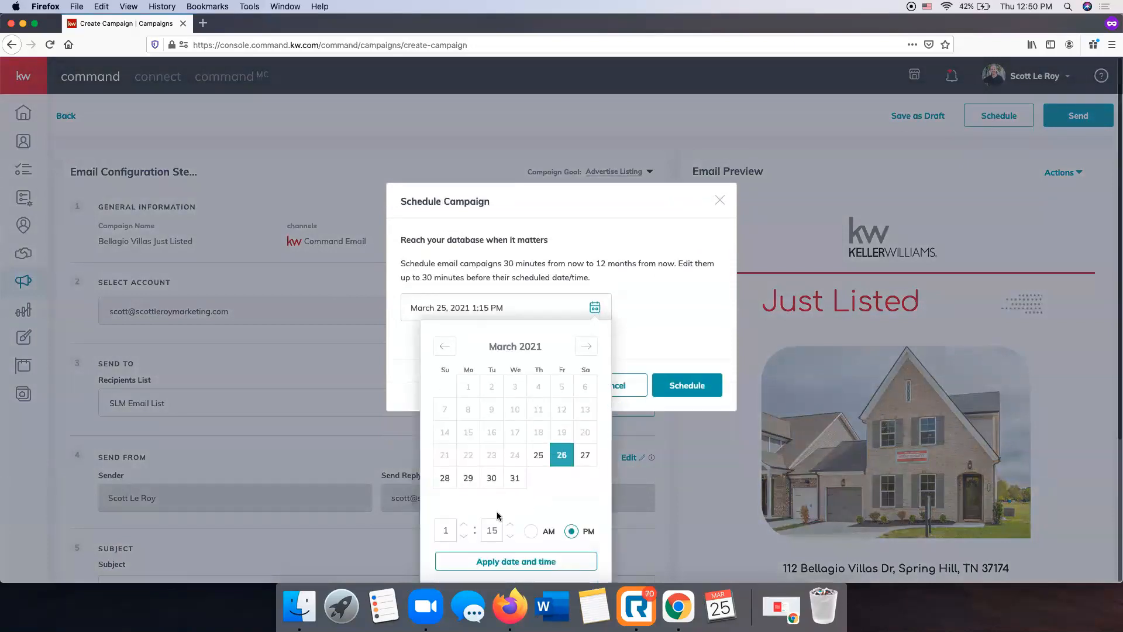
{"action": "left_click", "coordinate": [446, 529]}
{"action": "type", "text": "0"}
{"action": "left_click", "coordinate": [491, 530]}
{"action": "type", "text": "00"}
{"action": "left_click", "coordinate": [530, 531]}
{"action": "left_click", "coordinate": [536, 565]}
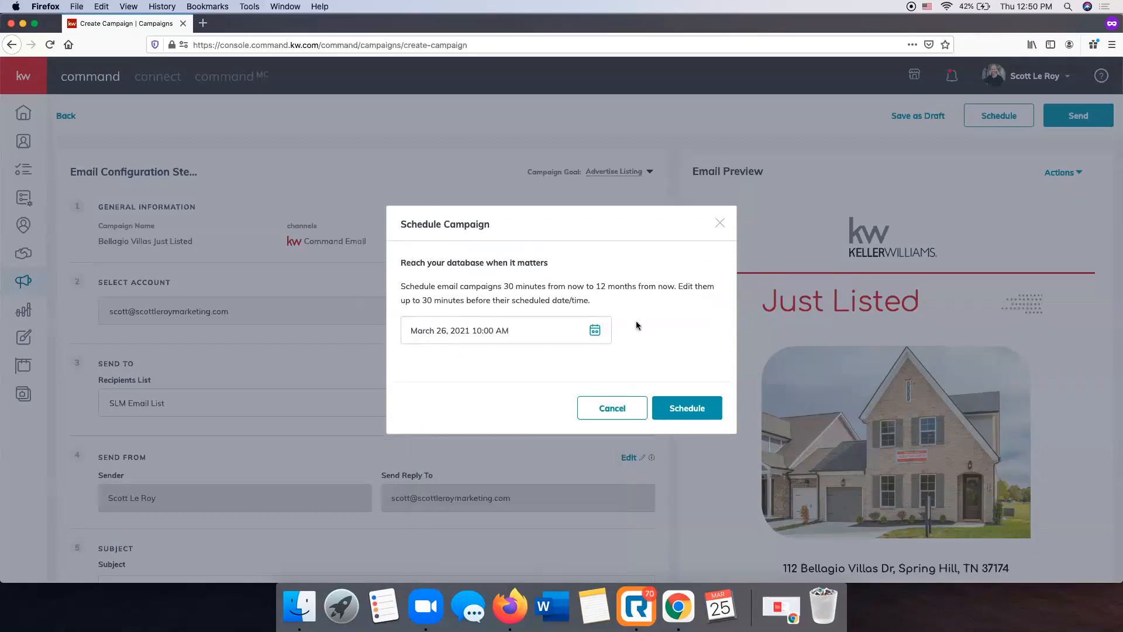
{"action": "left_click", "coordinate": [702, 414]}
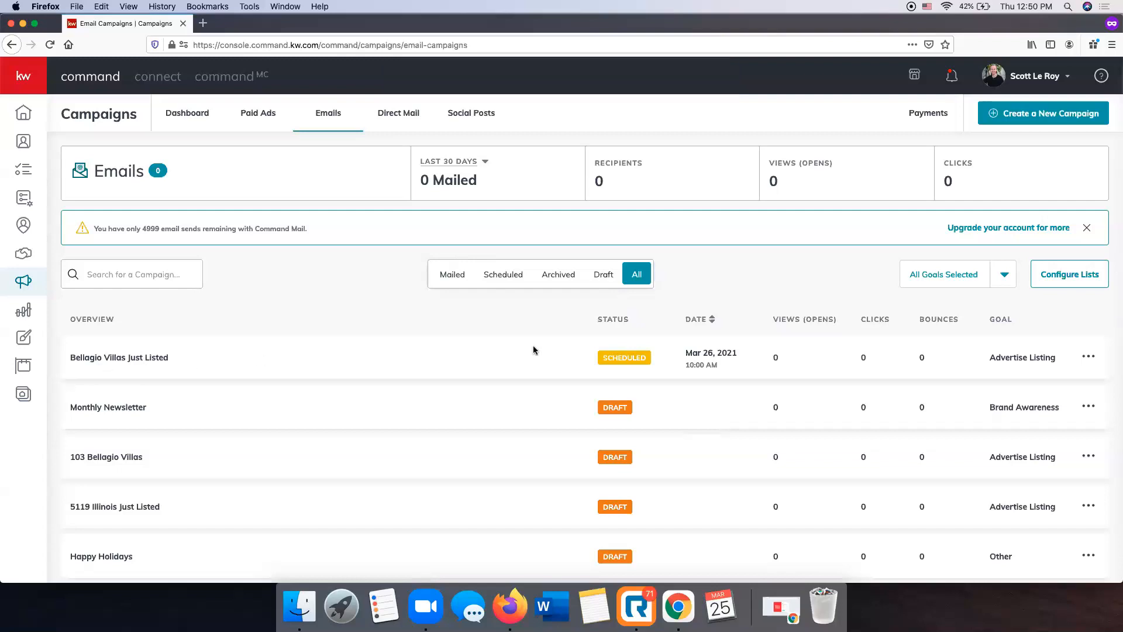
Cancel the scheduled Bellagio Villas Just Listed email campaign, turning it back into a draft
{"action": "scroll", "coordinate": [620, 359], "scroll_direction": "down", "scroll_amount": 1}
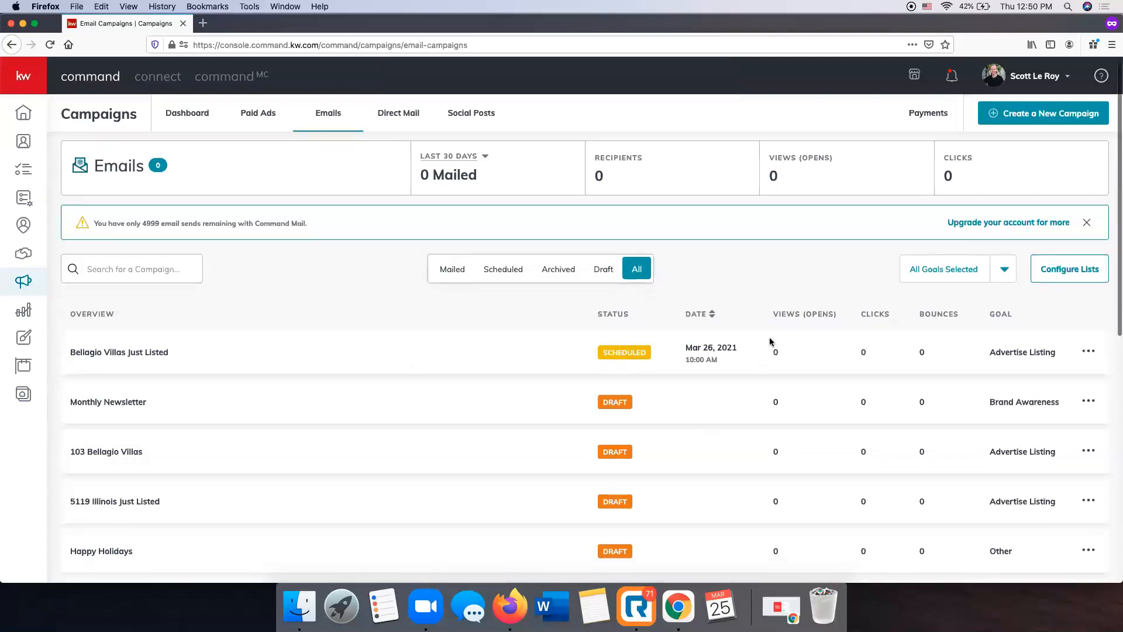
{"action": "left_click", "coordinate": [1088, 351]}
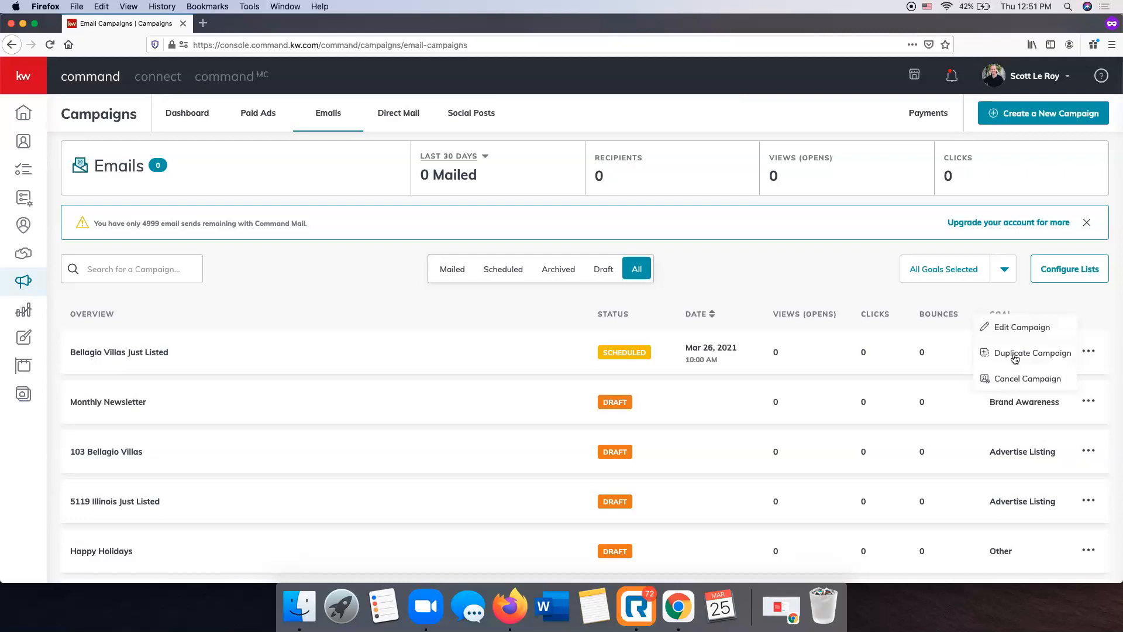
{"action": "left_click", "coordinate": [1033, 381]}
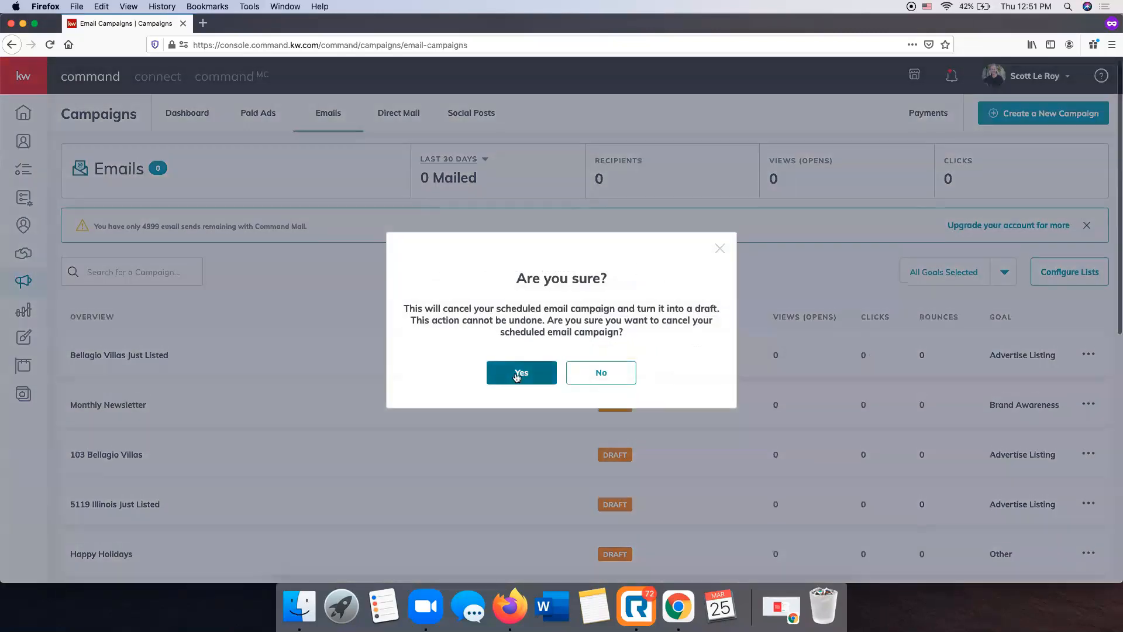
{"action": "left_click", "coordinate": [517, 376]}
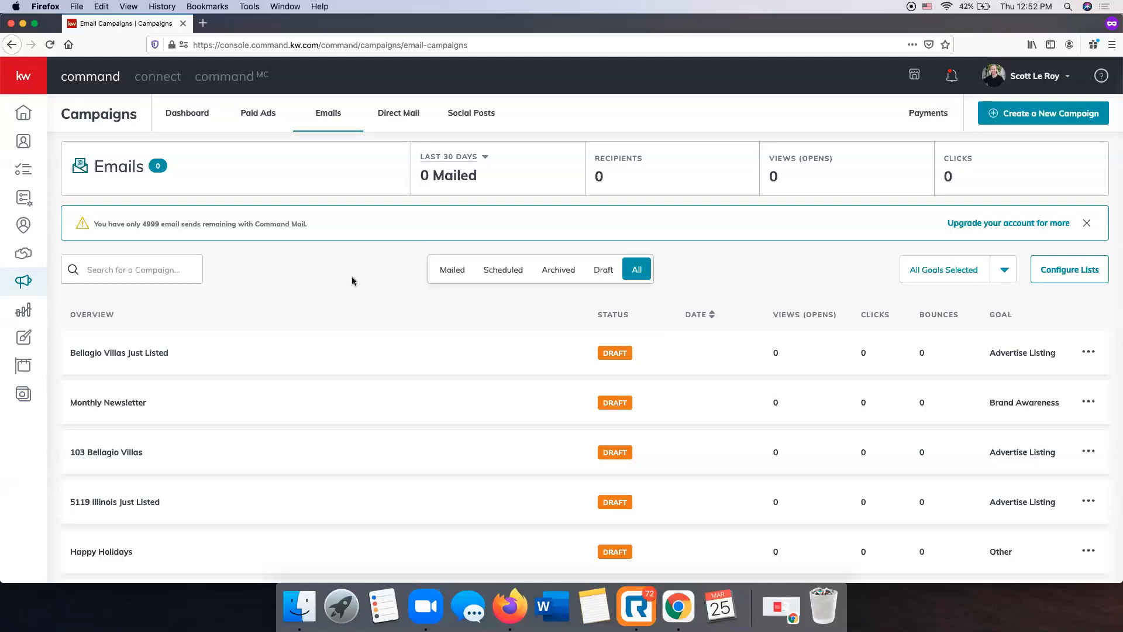
{"action": "scroll", "coordinate": [376, 270], "scroll_direction": "down", "scroll_amount": 5}
{"action": "scroll", "coordinate": [386, 234], "scroll_direction": "up", "scroll_amount": 6}
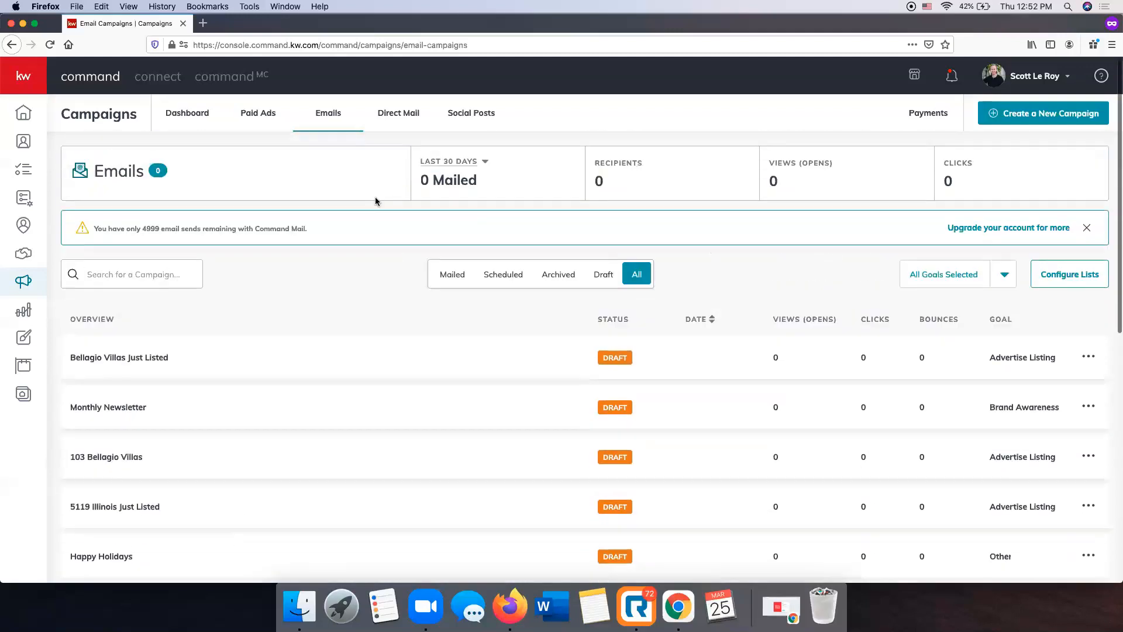
Go to the direct mail campaigns and start a new campaign of the Direct Mail type
{"action": "left_click", "coordinate": [397, 116]}
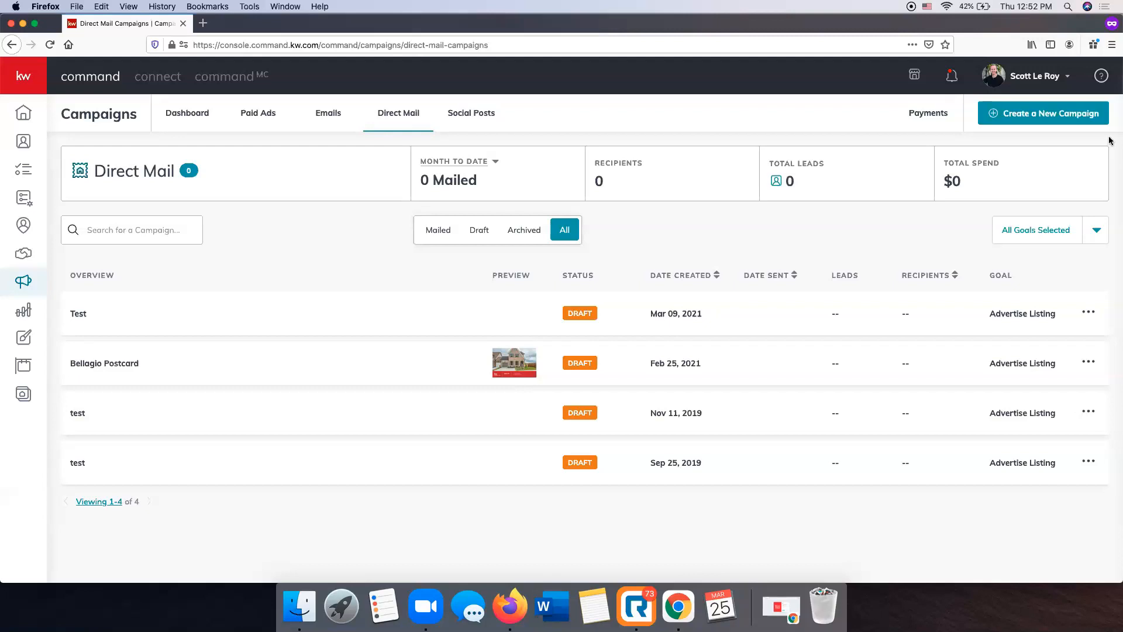
{"action": "left_click", "coordinate": [1077, 116]}
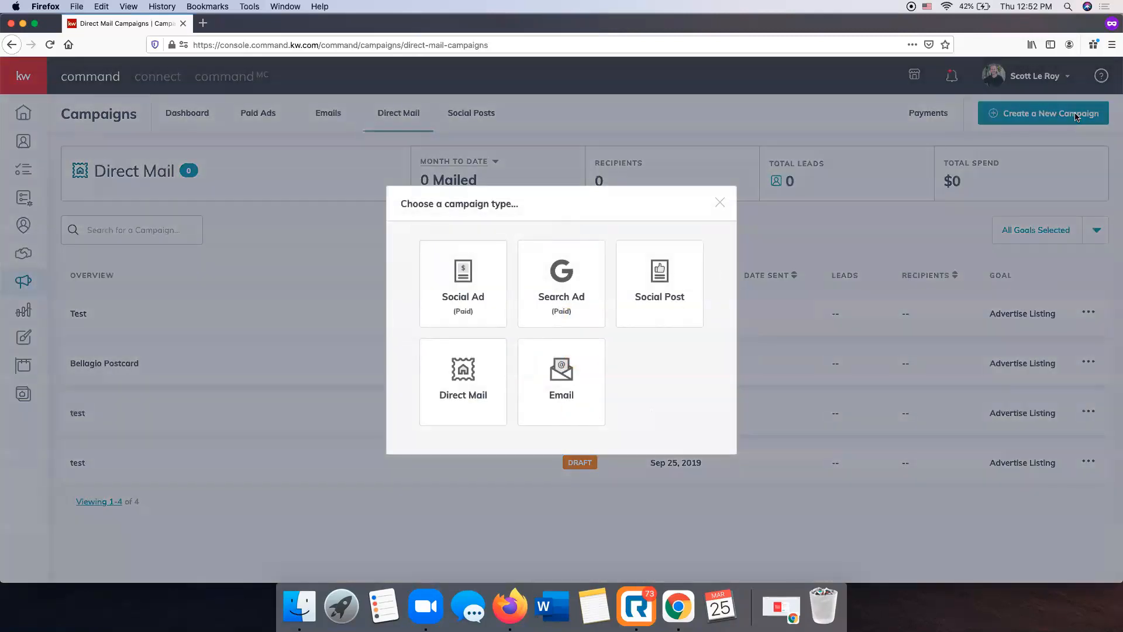
{"action": "left_click", "coordinate": [462, 376]}
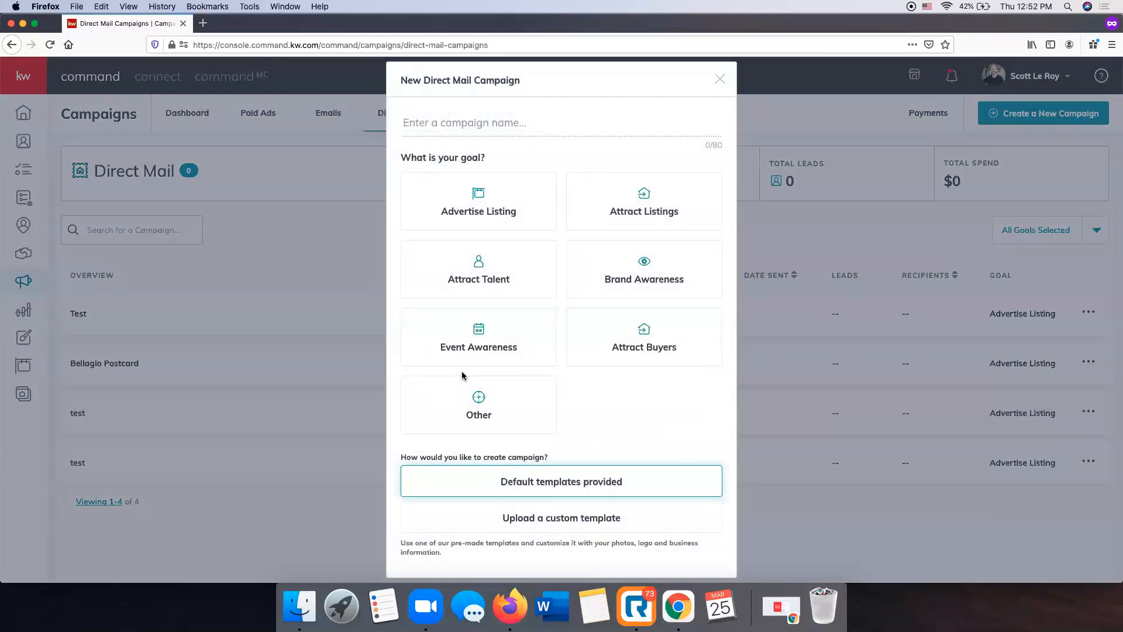
Name the direct mail campaign with the listing's street address and choose Advertise Listing as its goal, keeping the default templates
{"action": "left_click", "coordinate": [472, 125]}
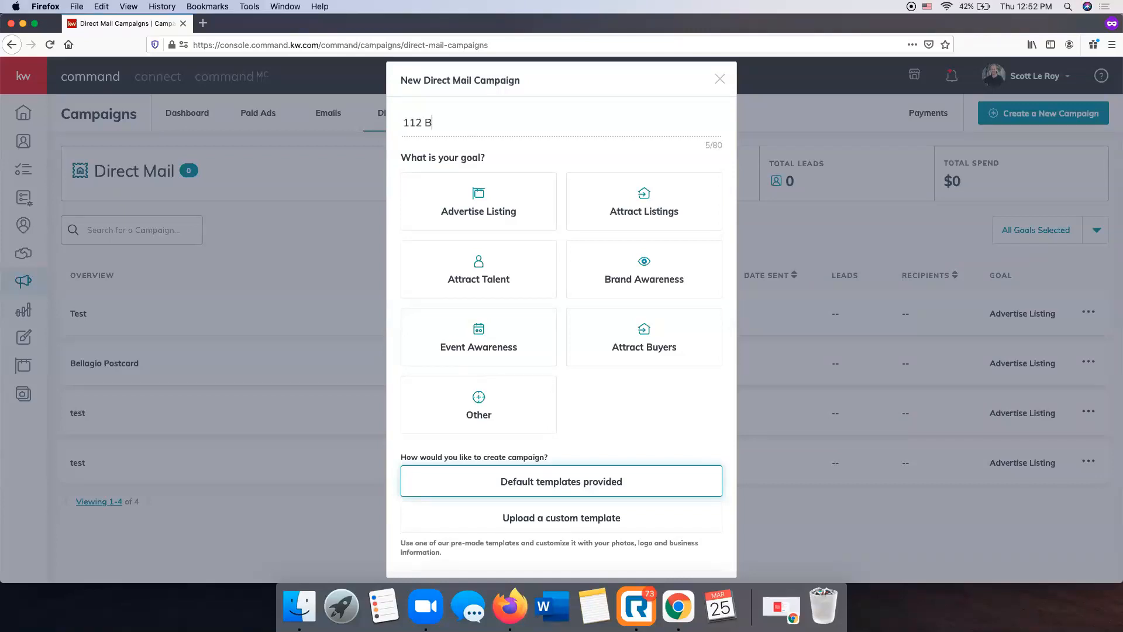
{"action": "scroll", "coordinate": [524, 100], "scroll_direction": "down", "scroll_amount": 1}
{"action": "scroll", "coordinate": [514, 188], "scroll_direction": "up", "scroll_amount": 1}
{"action": "left_click", "coordinate": [495, 209]}
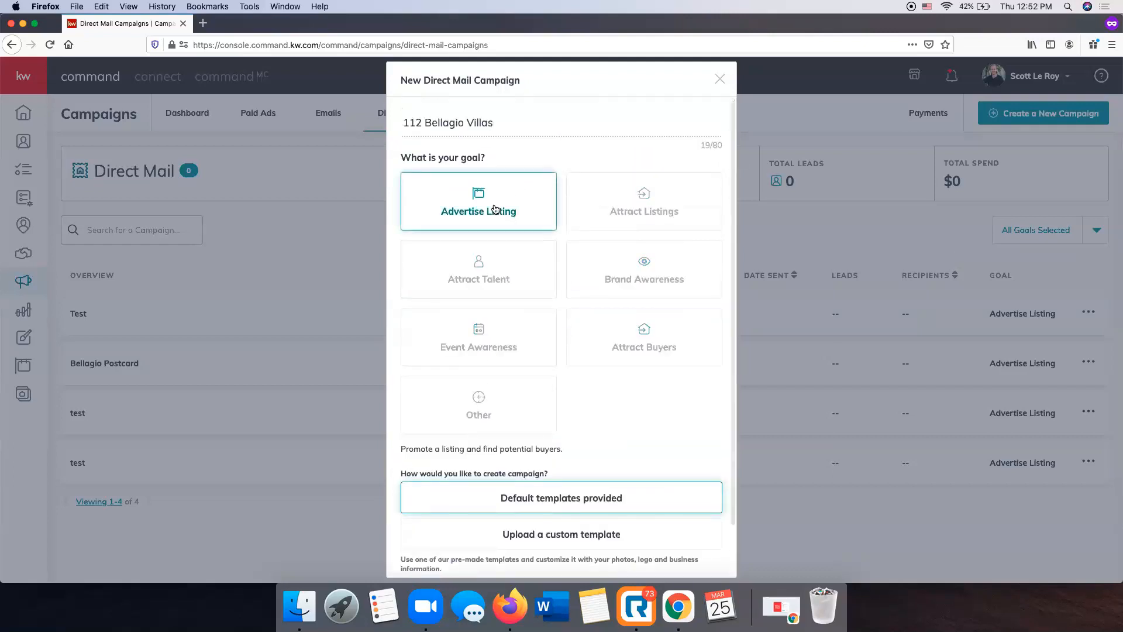
{"action": "scroll", "coordinate": [620, 372], "scroll_direction": "down", "scroll_amount": 2}
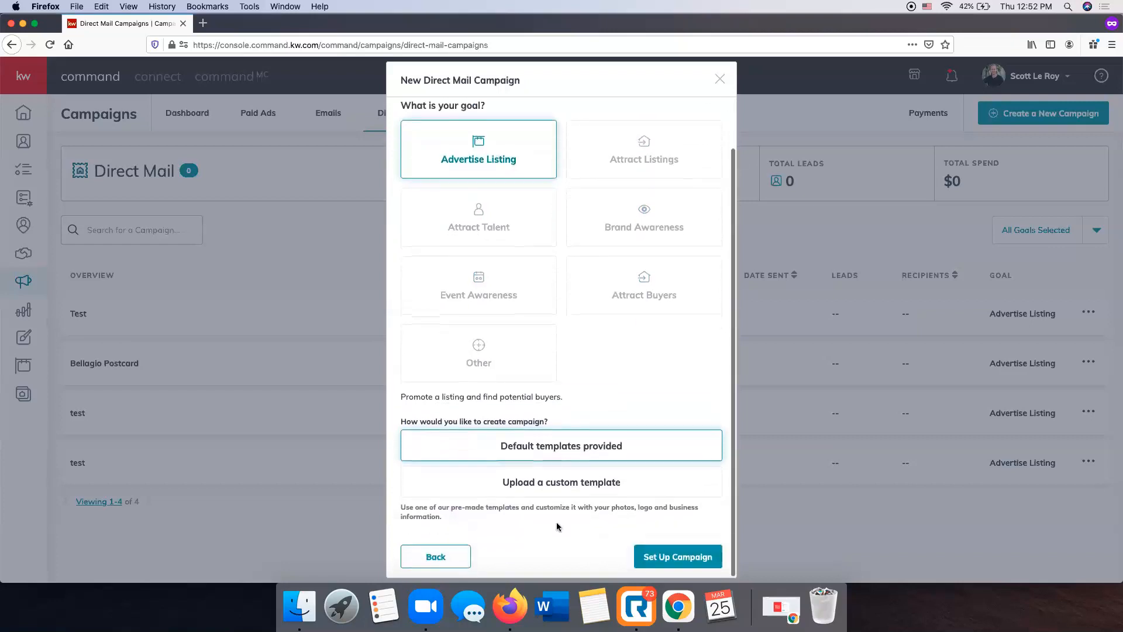
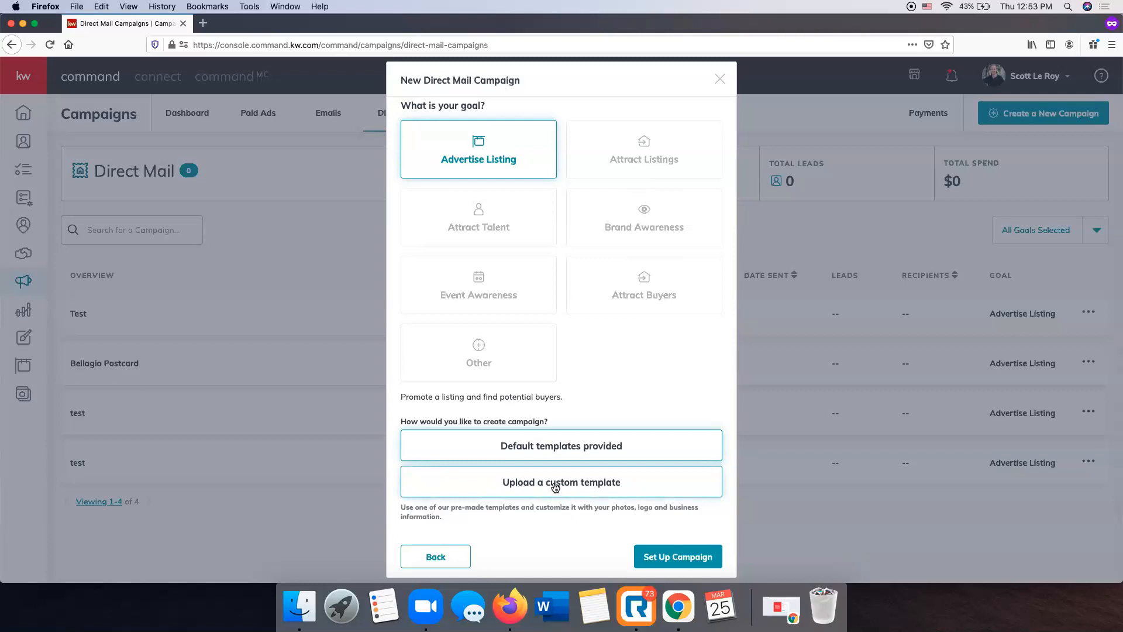
Set up the direct mail campaign using the default templates provided
{"action": "scroll", "coordinate": [591, 421], "scroll_direction": "up", "scroll_amount": 1}
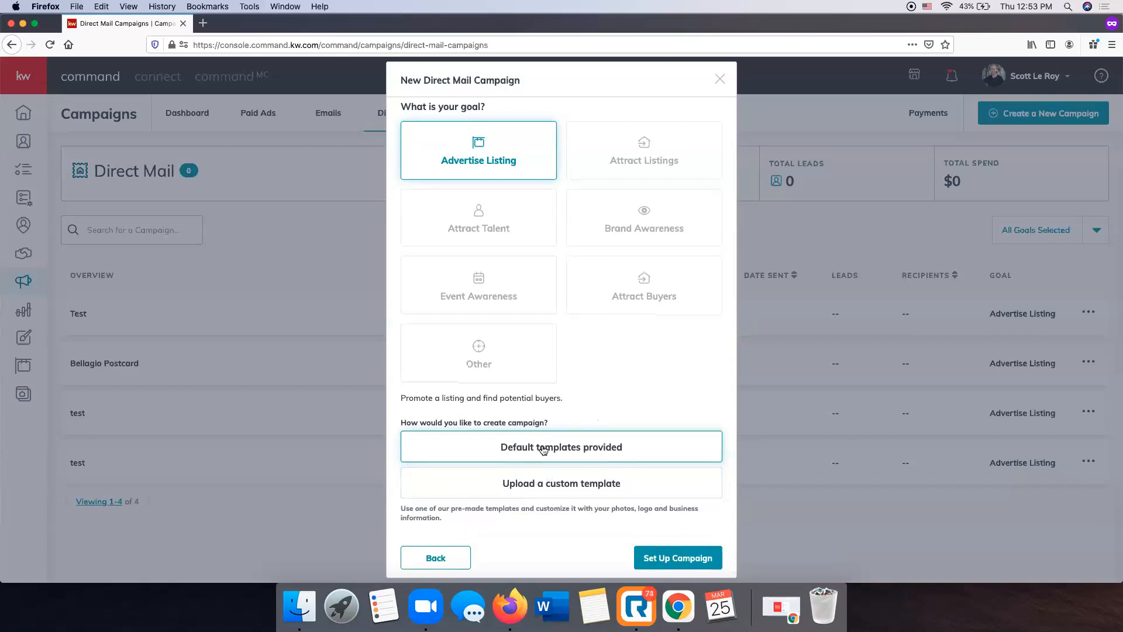
{"action": "scroll", "coordinate": [543, 449], "scroll_direction": "up", "scroll_amount": 2}
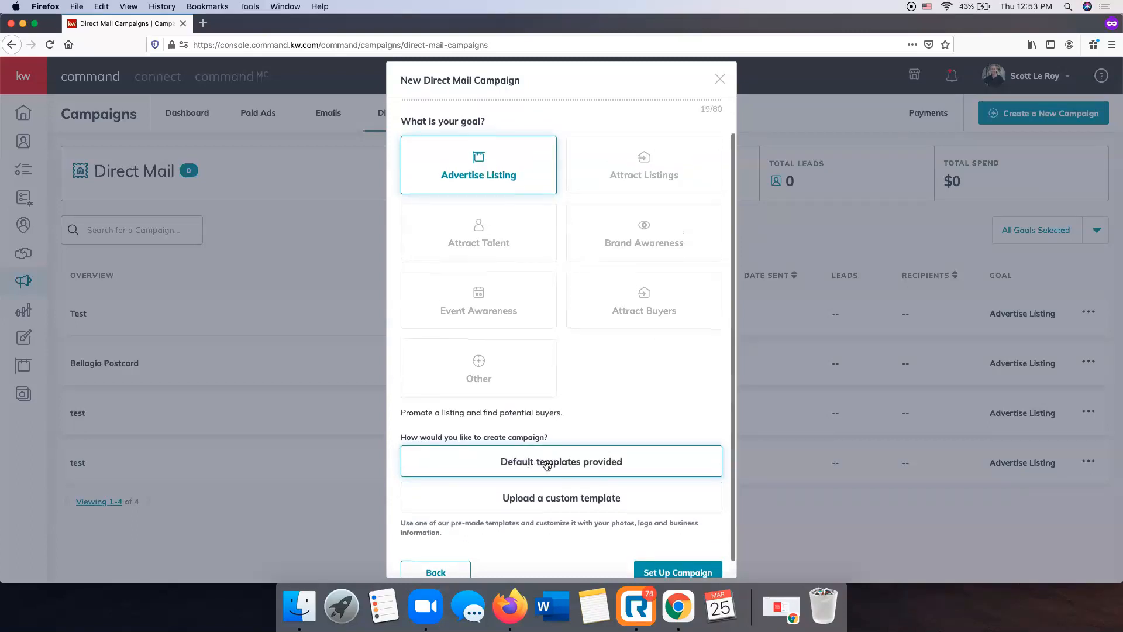
{"action": "scroll", "coordinate": [545, 463], "scroll_direction": "down", "scroll_amount": 1}
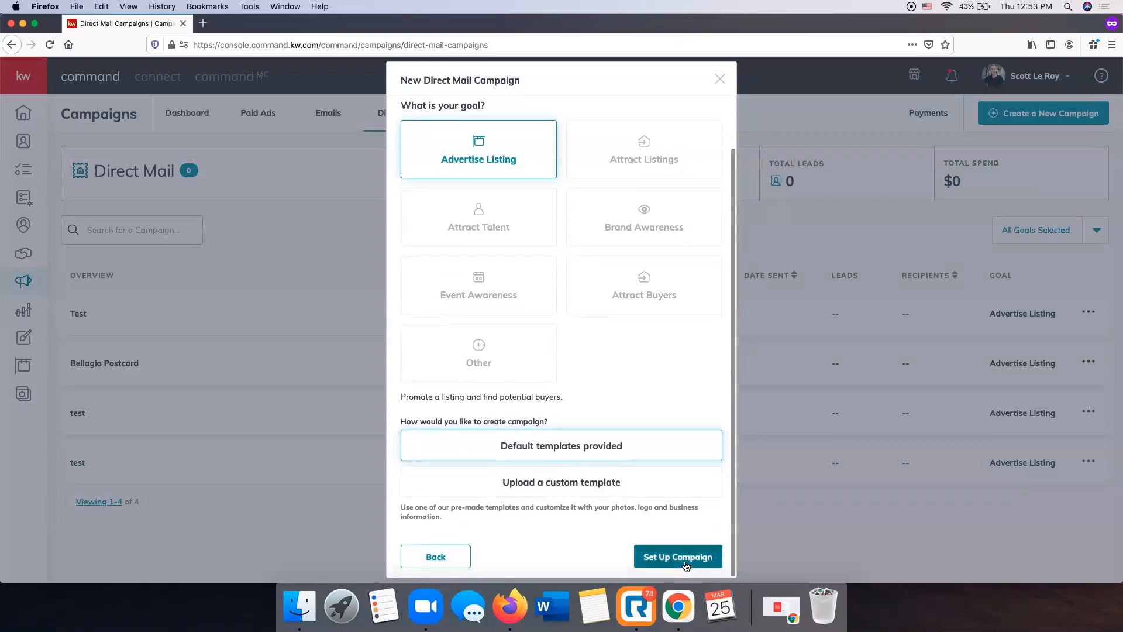
{"action": "left_click", "coordinate": [684, 563]}
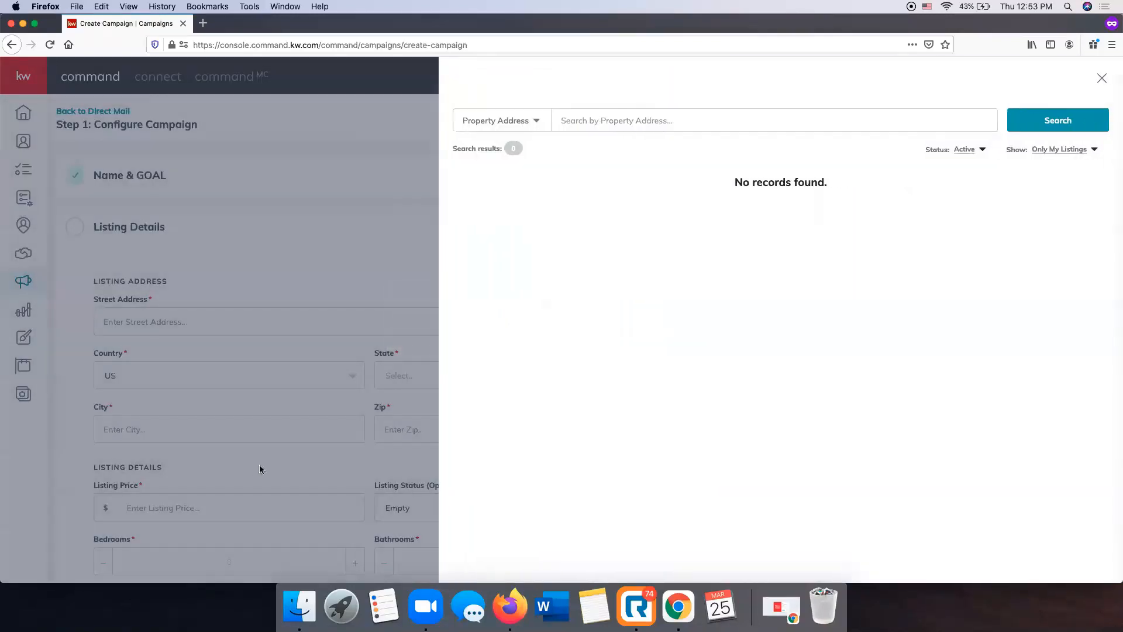
Search all listings by the property's street address and select the matching Spring Hill listing for the campaign
{"action": "left_click", "coordinate": [643, 122]}
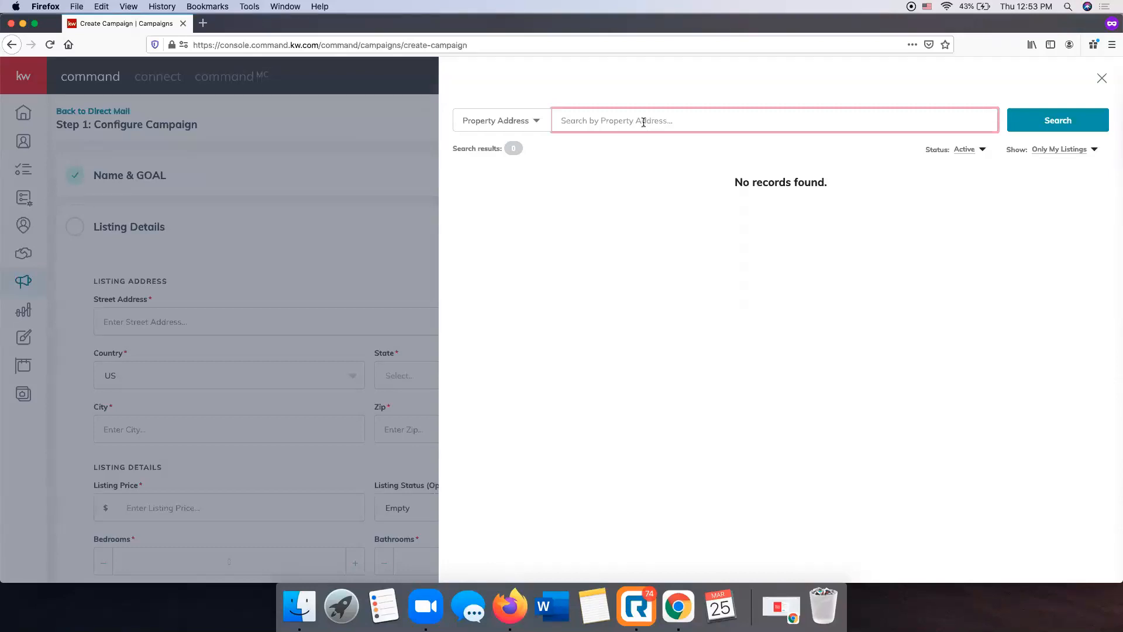
{"action": "left_click", "coordinate": [1065, 154]}
{"action": "left_click", "coordinate": [1055, 169]}
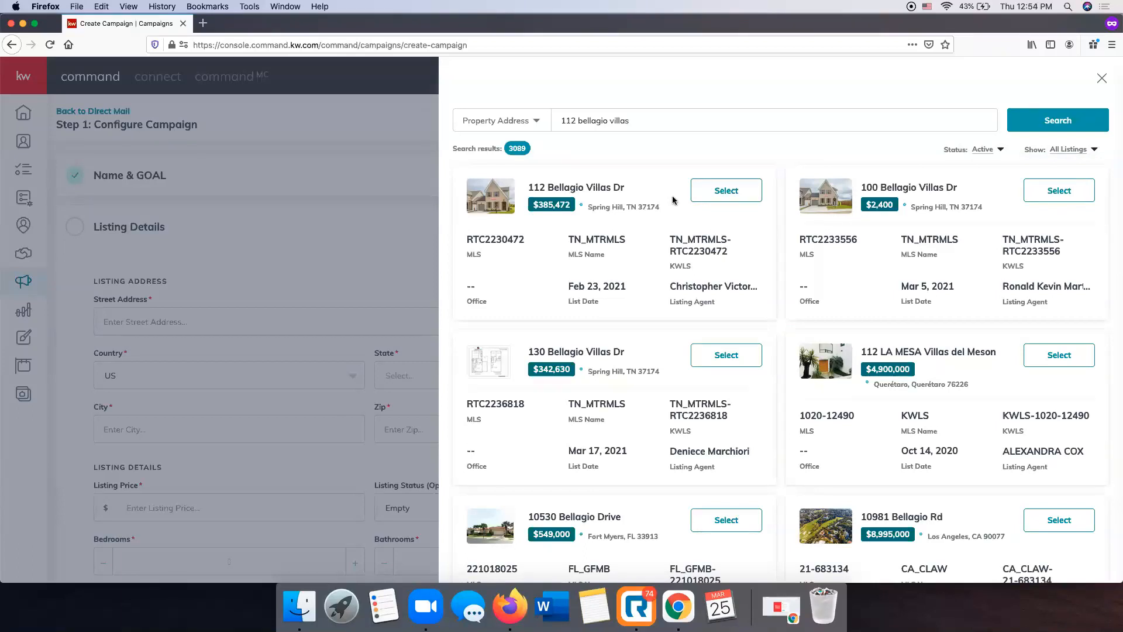
{"action": "left_click", "coordinate": [727, 191]}
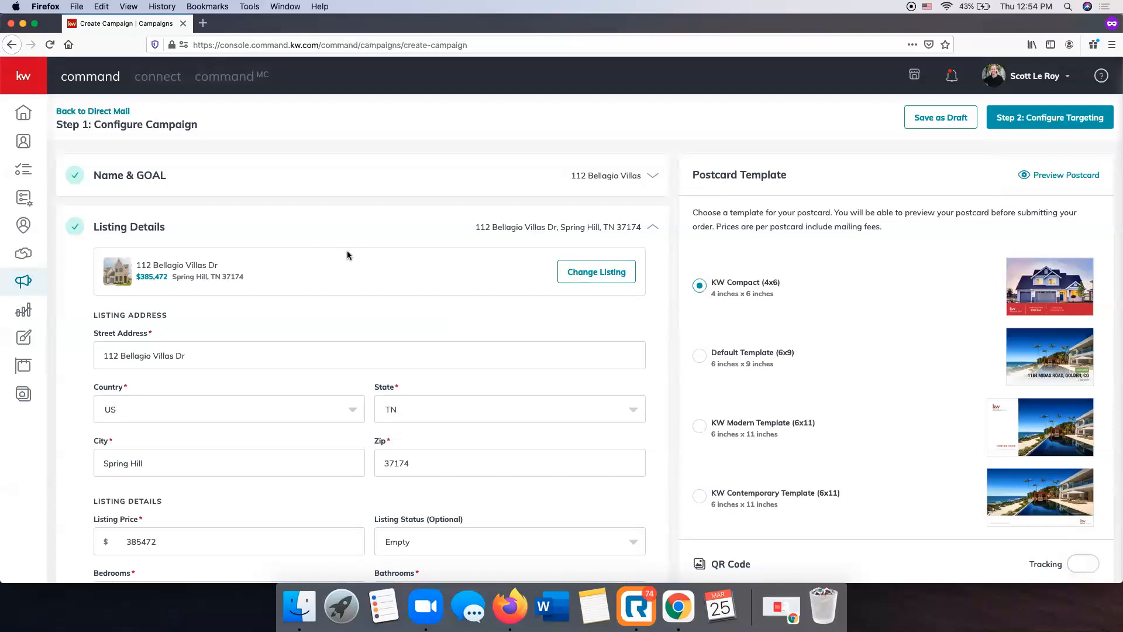
Examine the campaign configuration page, including the imported listing details, postcard template options and QR code section
{"action": "scroll", "coordinate": [350, 255], "scroll_direction": "down", "scroll_amount": 8}
{"action": "scroll", "coordinate": [350, 255], "scroll_direction": "up", "scroll_amount": 8}
{"action": "scroll", "coordinate": [928, 247], "scroll_direction": "down", "scroll_amount": 1}
{"action": "scroll", "coordinate": [927, 246], "scroll_direction": "up", "scroll_amount": 1}
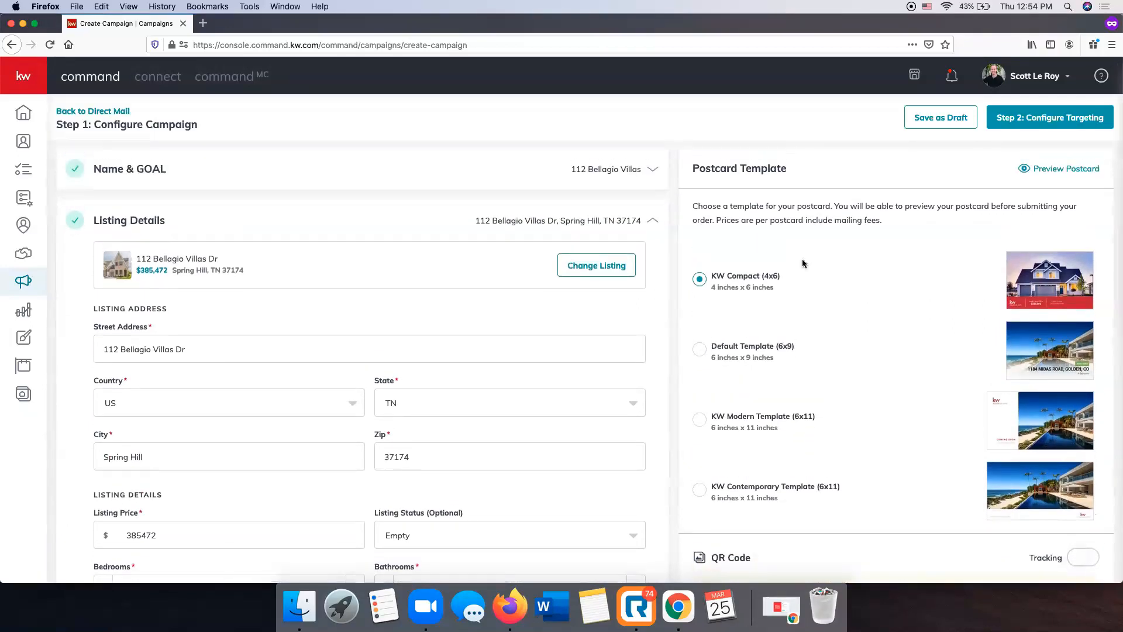
{"action": "scroll", "coordinate": [754, 345], "scroll_direction": "up", "scroll_amount": 1}
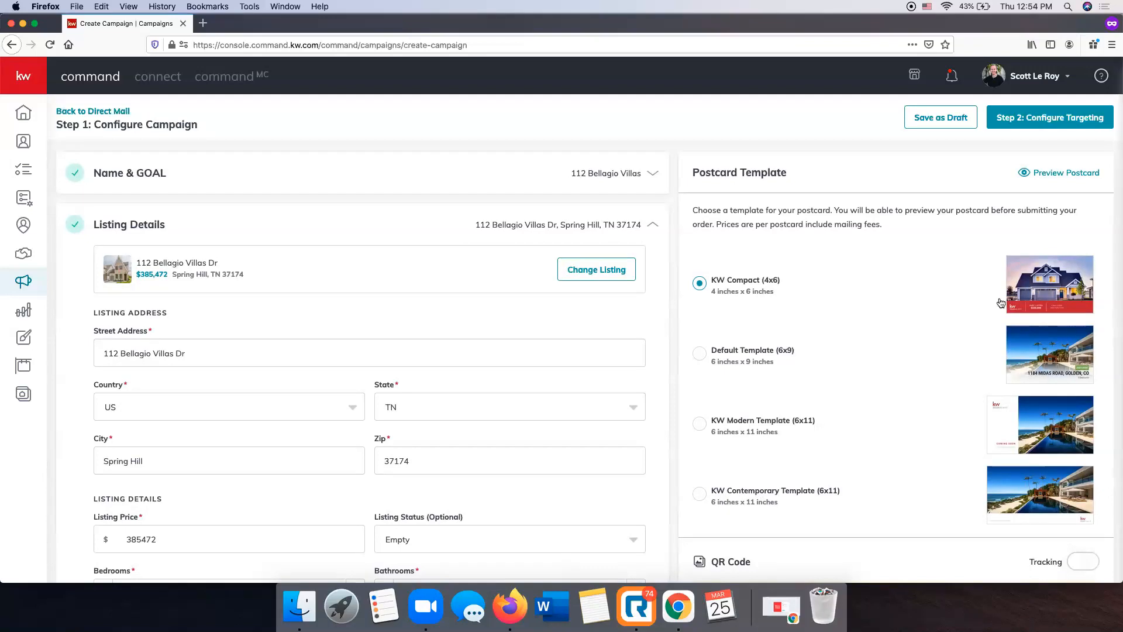
{"action": "scroll", "coordinate": [456, 312], "scroll_direction": "down", "scroll_amount": 8}
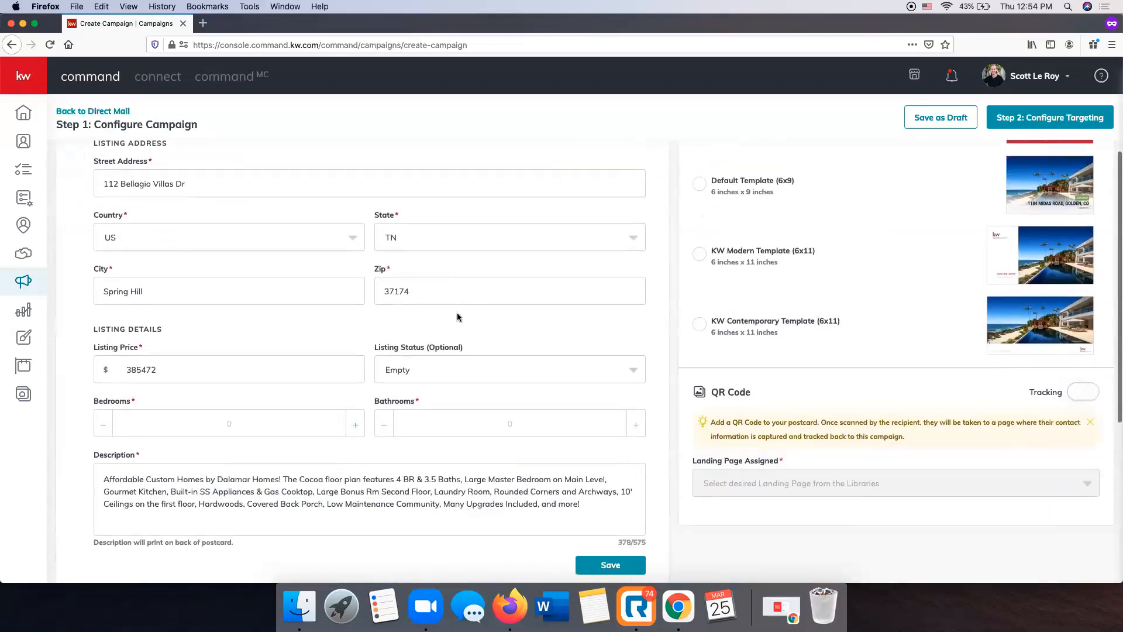
{"action": "scroll", "coordinate": [458, 313], "scroll_direction": "up", "scroll_amount": 10}
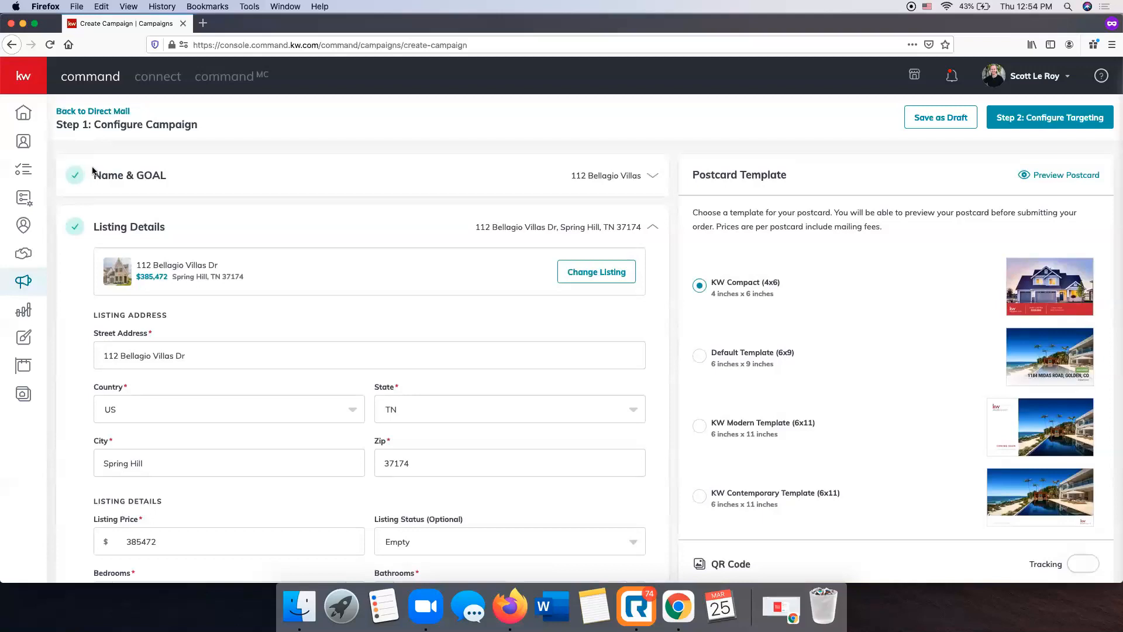
{"action": "scroll", "coordinate": [92, 172], "scroll_direction": "down", "scroll_amount": 2}
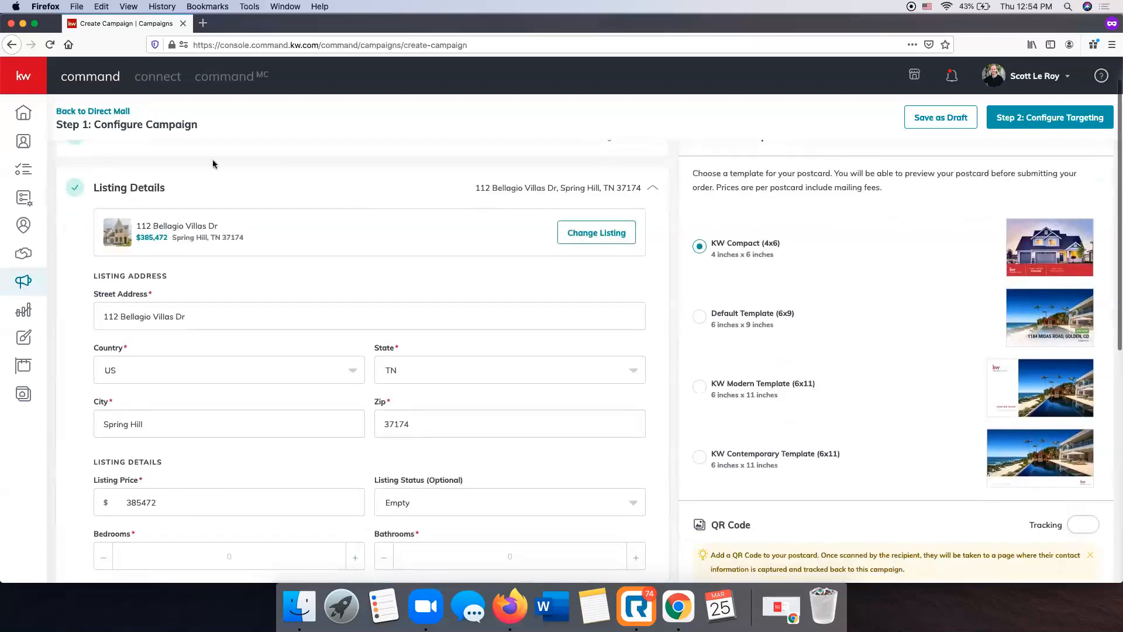
{"action": "scroll", "coordinate": [476, 293], "scroll_direction": "down", "scroll_amount": 5}
{"action": "scroll", "coordinate": [476, 294], "scroll_direction": "up", "scroll_amount": 3}
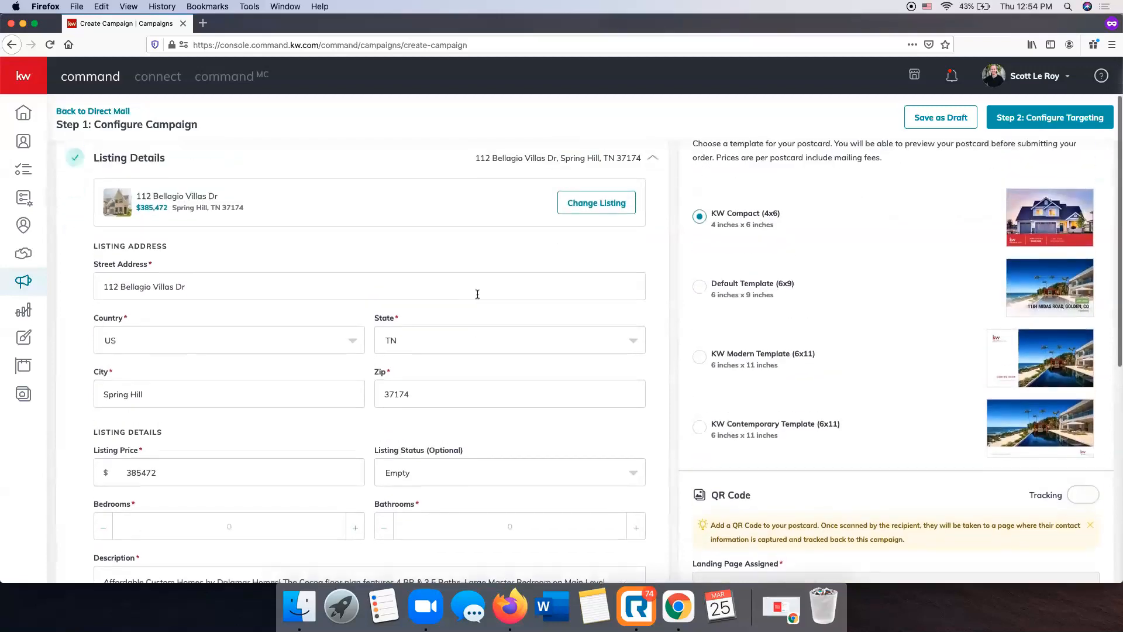
{"action": "scroll", "coordinate": [297, 211], "scroll_direction": "down", "scroll_amount": 3}
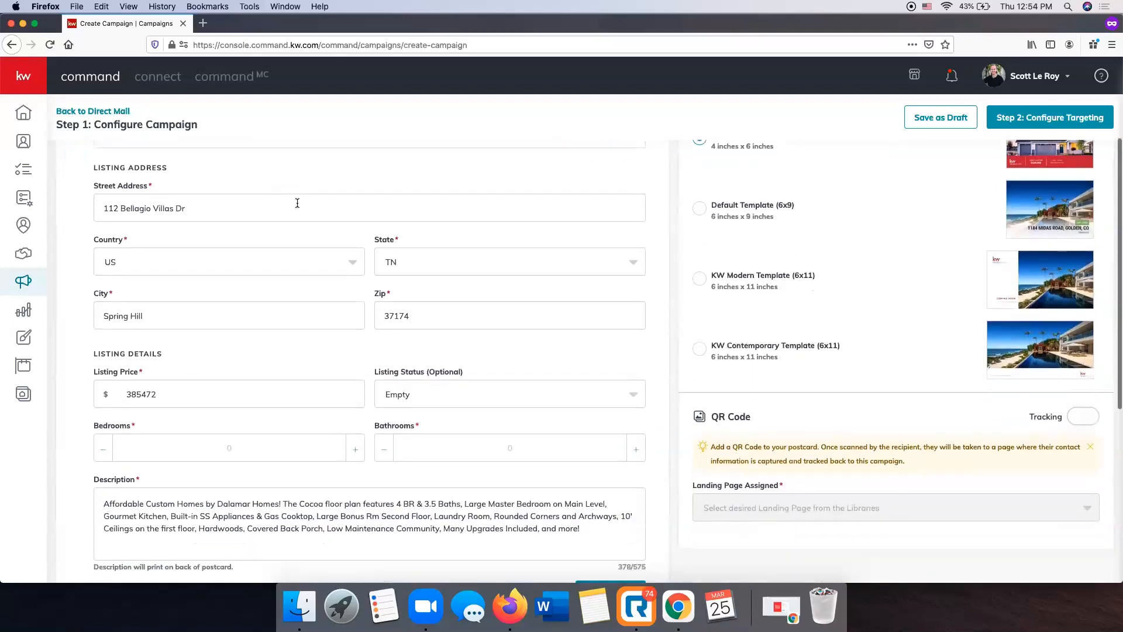
{"action": "scroll", "coordinate": [279, 340], "scroll_direction": "up", "scroll_amount": 2}
{"action": "scroll", "coordinate": [276, 335], "scroll_direction": "down", "scroll_amount": 3}
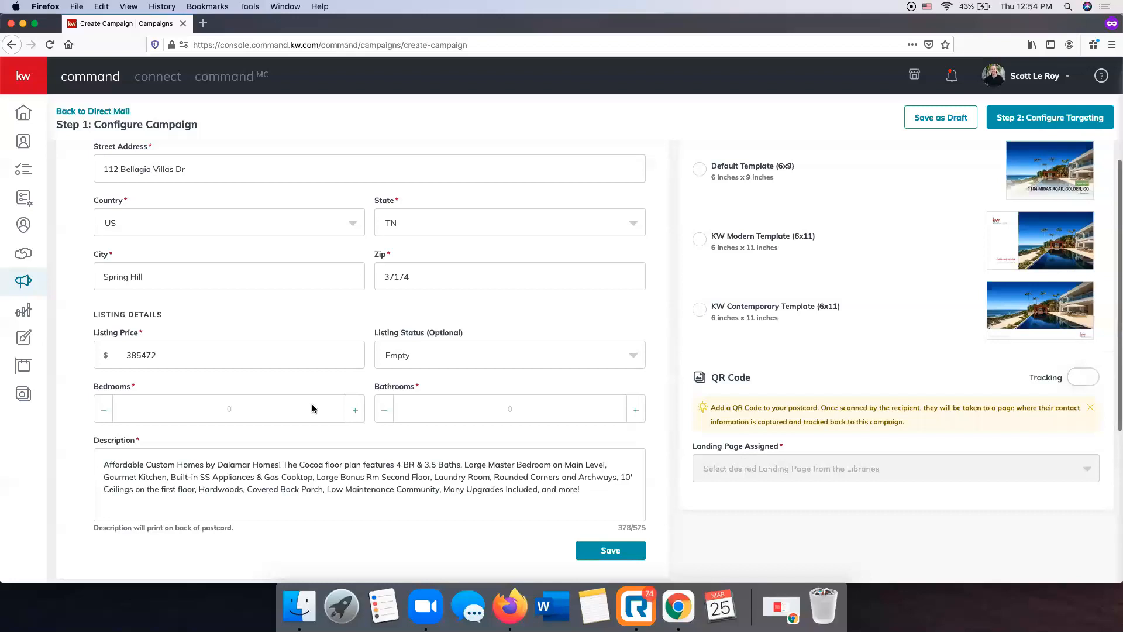
Set the listing to 4 bedrooms and 4.0 bathrooms with the listing status JUST LISTED
{"action": "left_click", "coordinate": [426, 356]}
{"action": "left_click", "coordinate": [320, 307]}
{"action": "scroll", "coordinate": [251, 401], "scroll_direction": "down", "scroll_amount": 3}
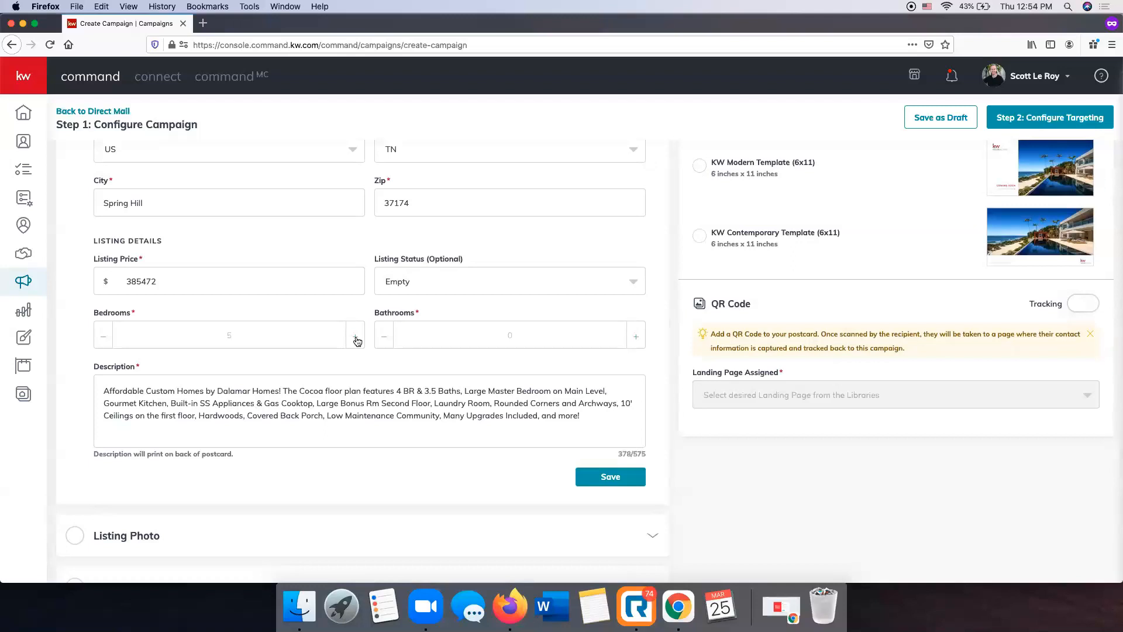
{"action": "left_click", "coordinate": [103, 340]}
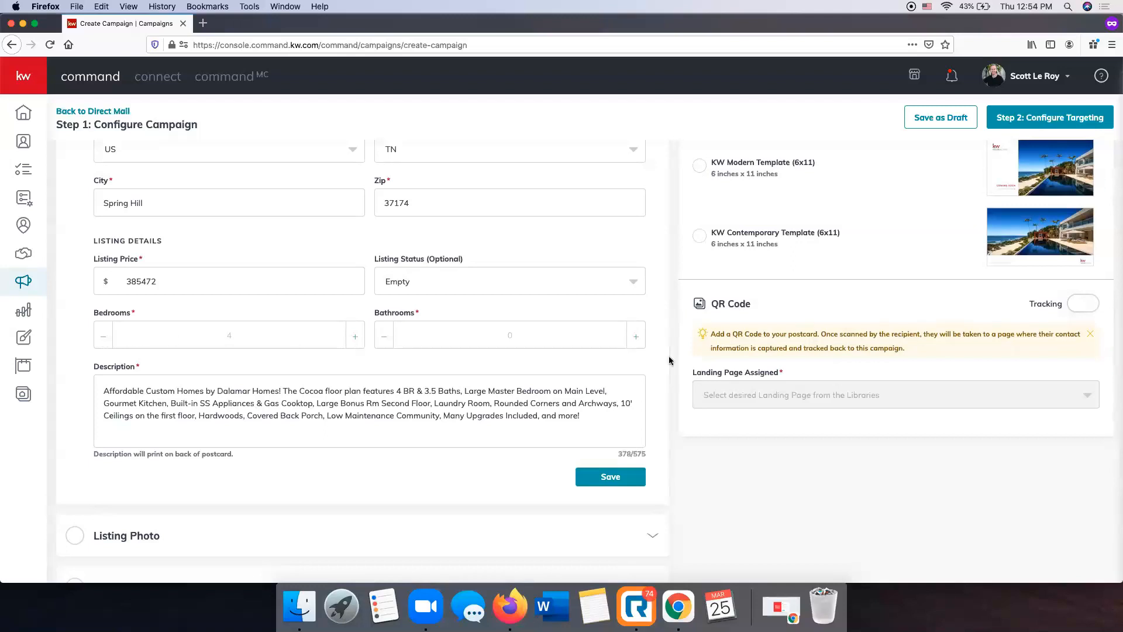
{"action": "left_click", "coordinate": [636, 341]}
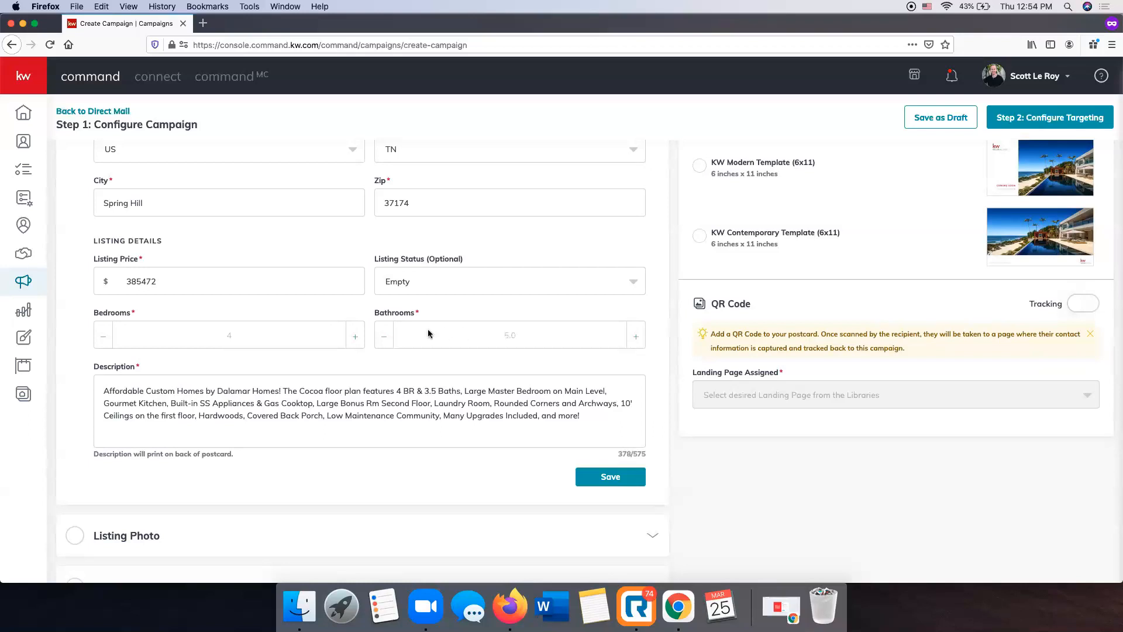
{"action": "left_click", "coordinate": [384, 339]}
{"action": "left_click", "coordinate": [418, 284]}
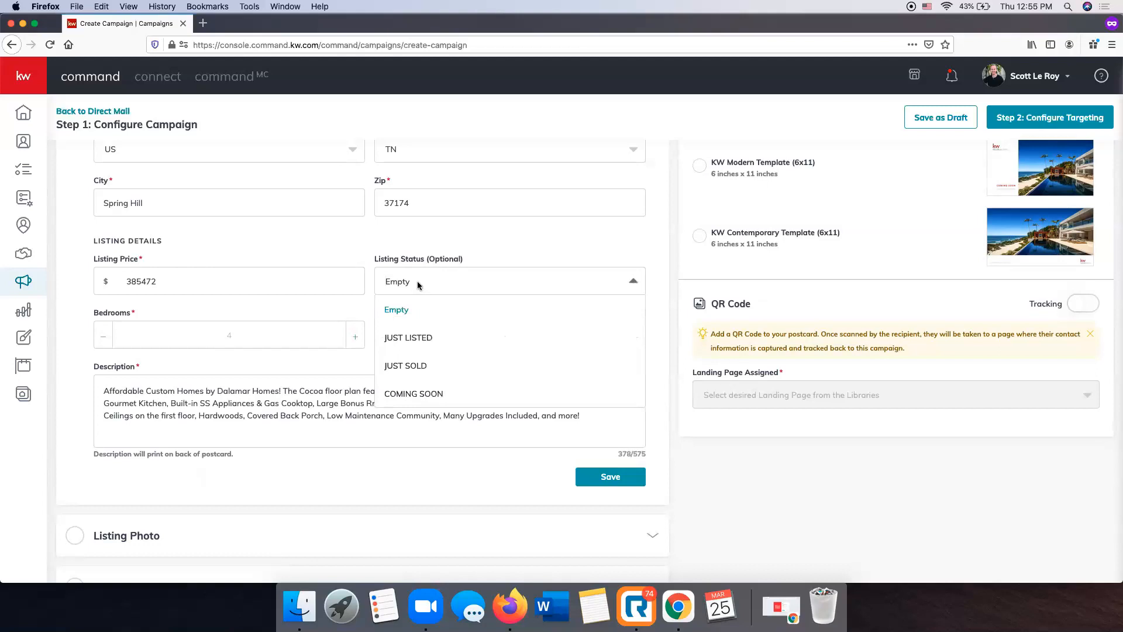
{"action": "left_click", "coordinate": [424, 345]}
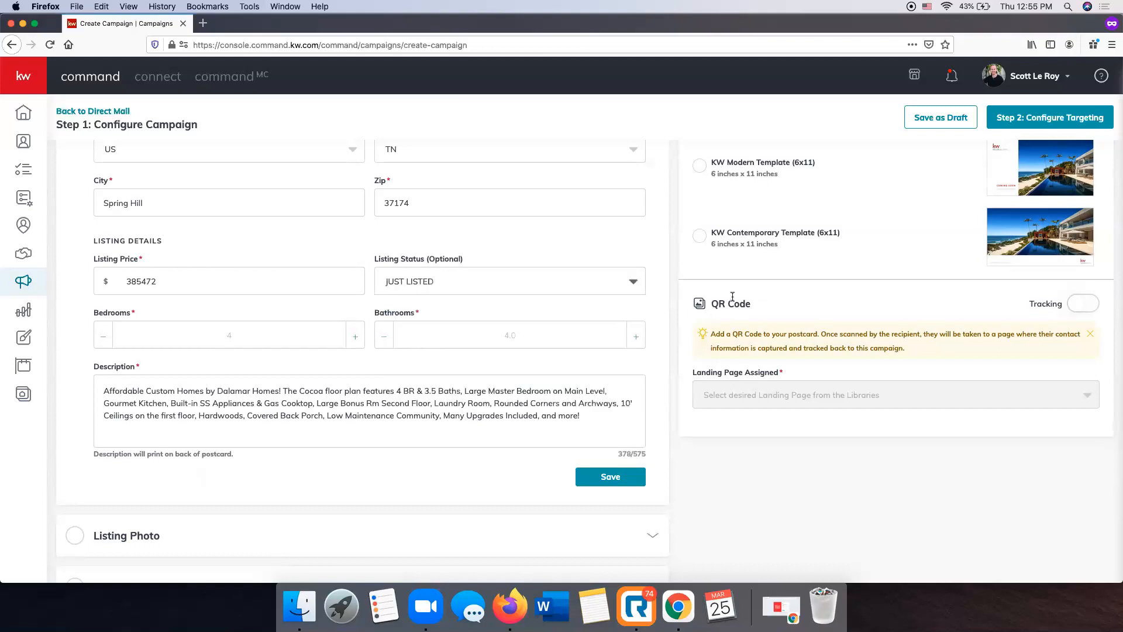
Review the postcard description without changing it and save the listing details
{"action": "scroll", "coordinate": [555, 399], "scroll_direction": "down", "scroll_amount": 1}
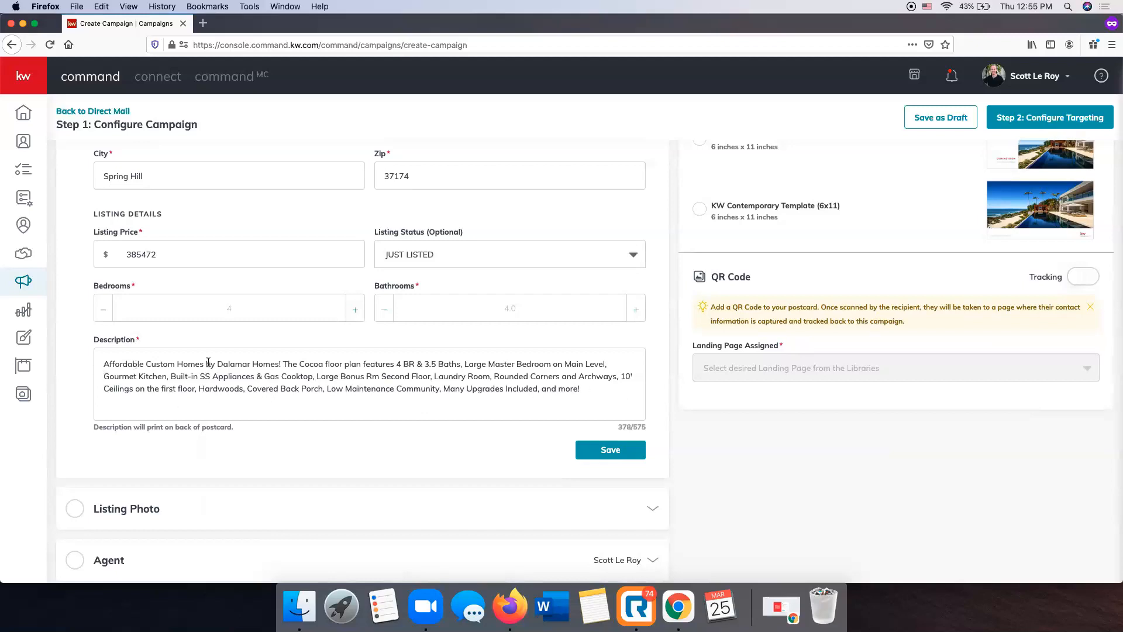
{"action": "left_click_drag", "start_coordinate": [631, 403], "coordinate": [122, 334]}
{"action": "left_click", "coordinate": [234, 443]}
{"action": "scroll", "coordinate": [497, 302], "scroll_direction": "up", "scroll_amount": 5}
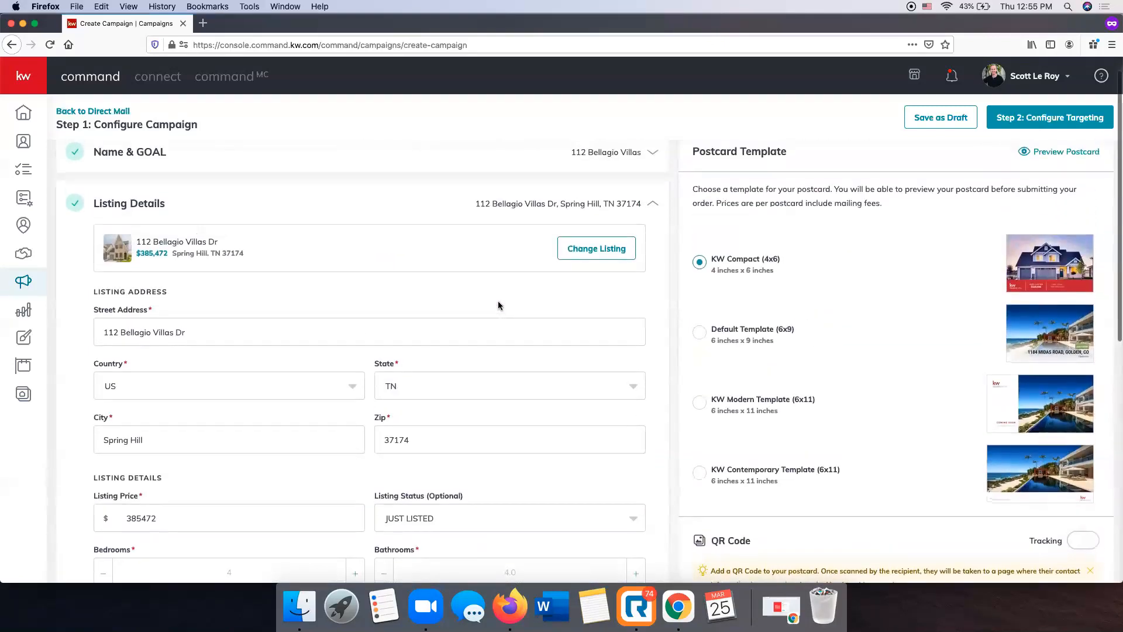
{"action": "scroll", "coordinate": [497, 301], "scroll_direction": "down", "scroll_amount": 5}
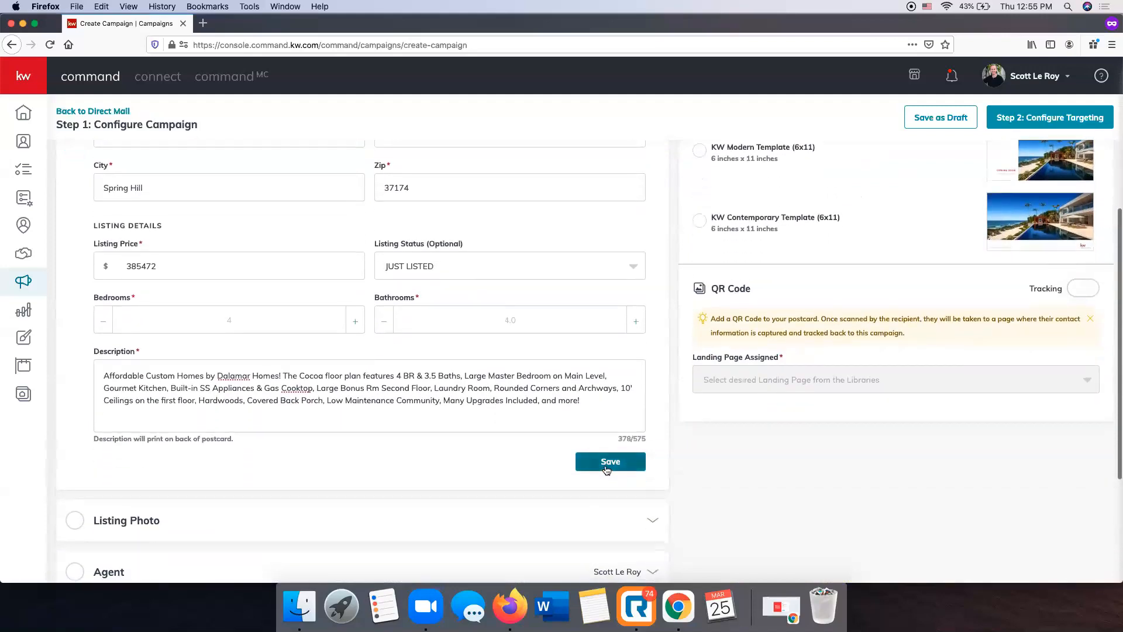
{"action": "left_click", "coordinate": [609, 462]}
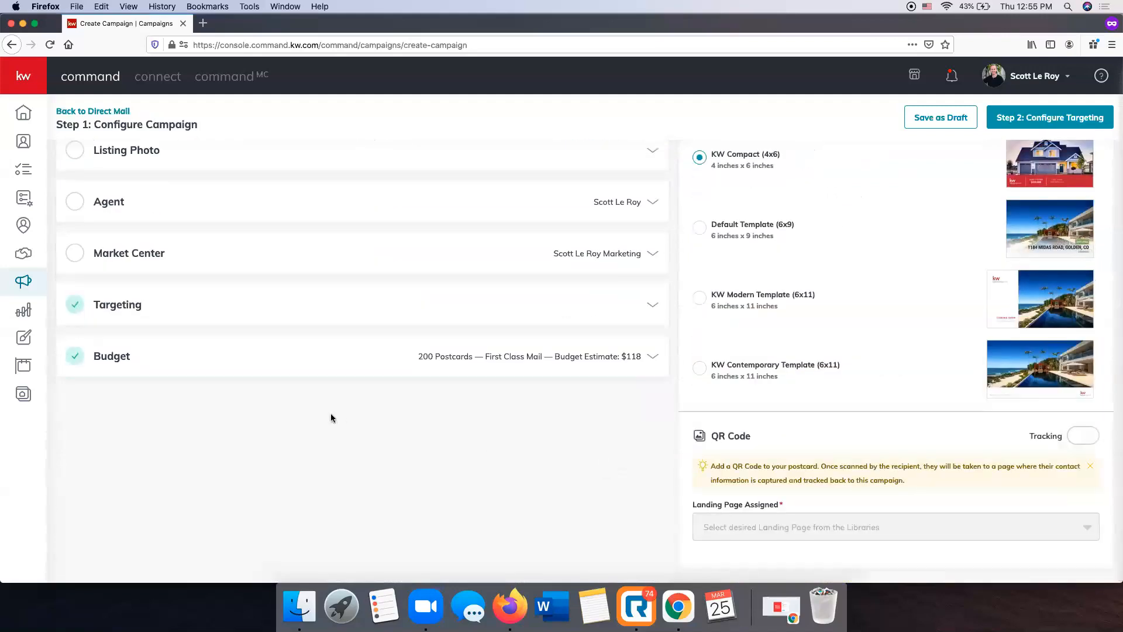
Choose the front exterior view of the house as the listing photo and save it
{"action": "scroll", "coordinate": [331, 418], "scroll_direction": "up", "scroll_amount": 3}
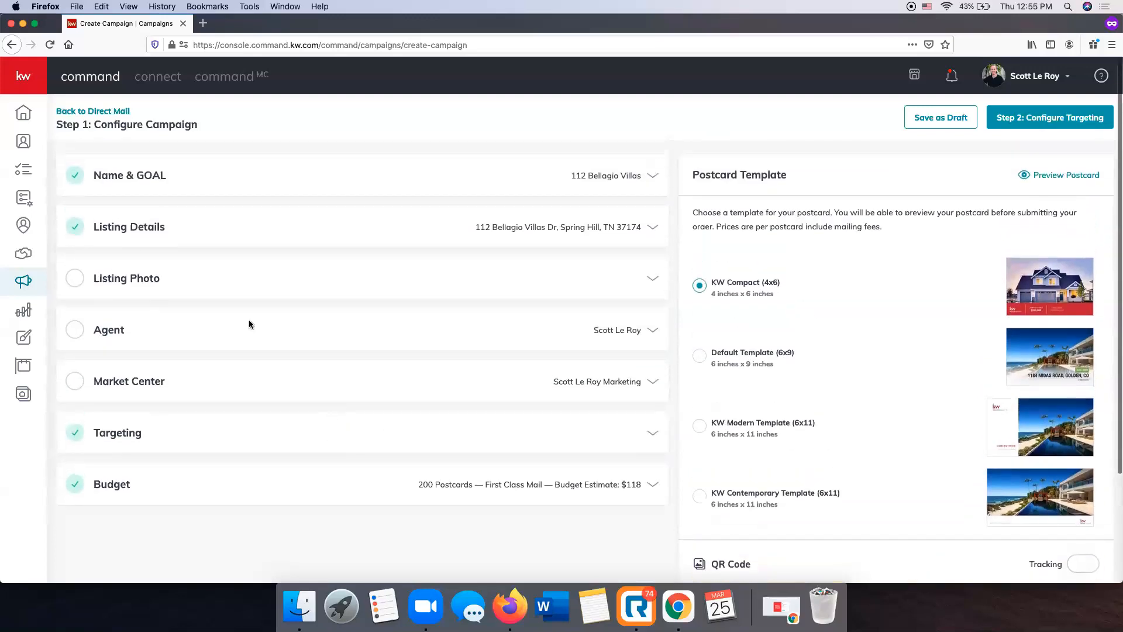
{"action": "left_click", "coordinate": [117, 282]}
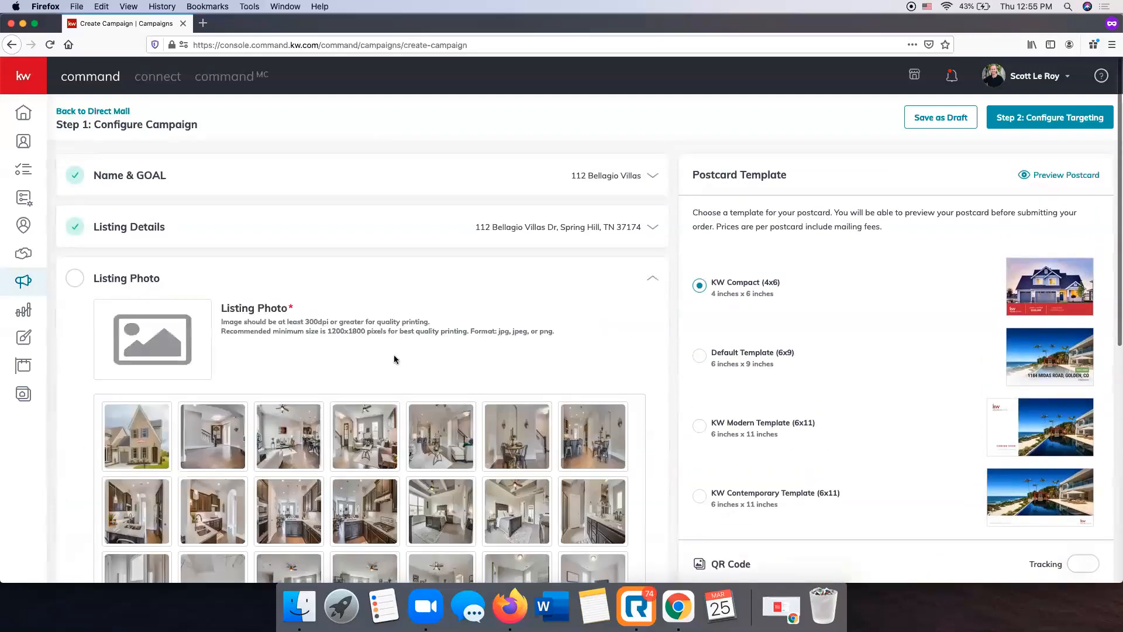
{"action": "scroll", "coordinate": [394, 359], "scroll_direction": "down", "scroll_amount": 2}
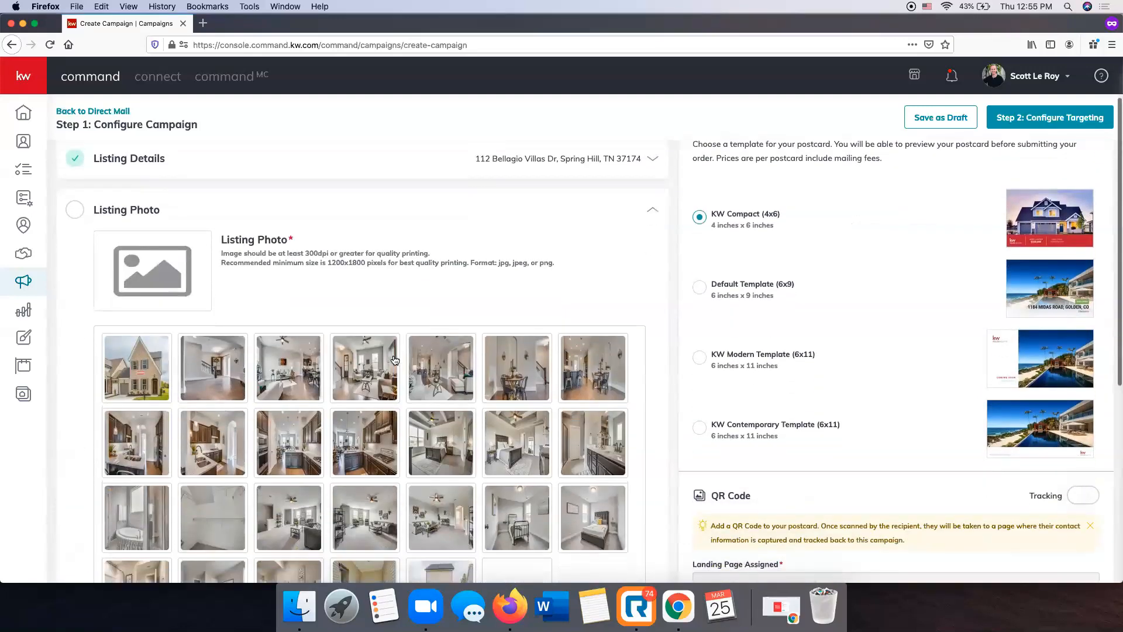
{"action": "left_click", "coordinate": [142, 386]}
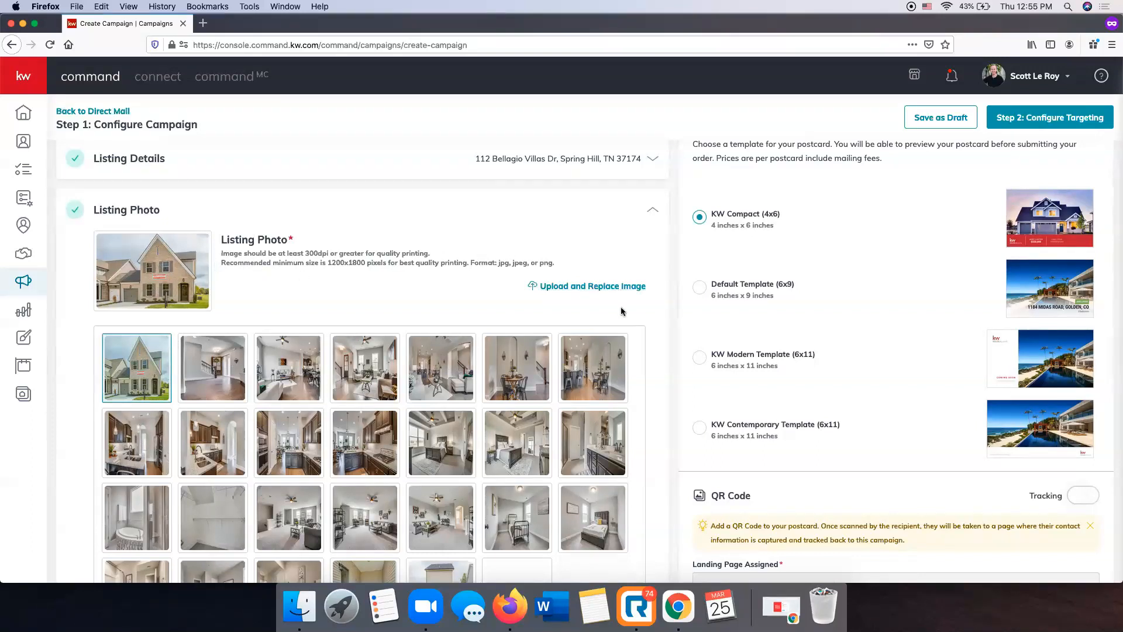
{"action": "scroll", "coordinate": [608, 304], "scroll_direction": "down", "scroll_amount": 3}
{"action": "scroll", "coordinate": [621, 312], "scroll_direction": "up", "scroll_amount": 1}
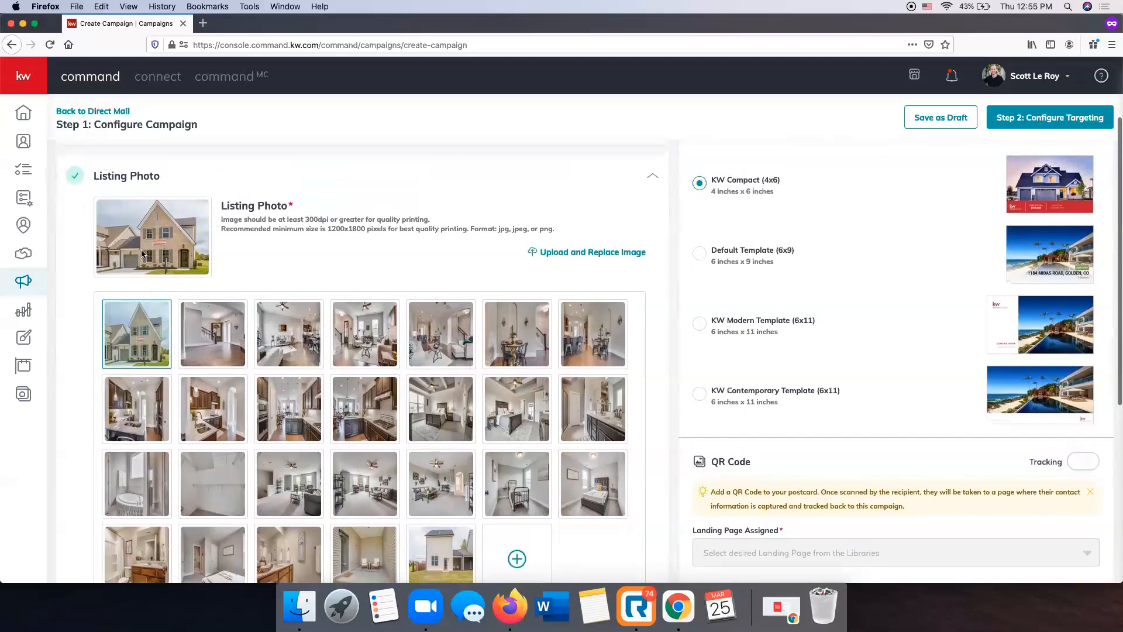
{"action": "scroll", "coordinate": [241, 235], "scroll_direction": "down", "scroll_amount": 2}
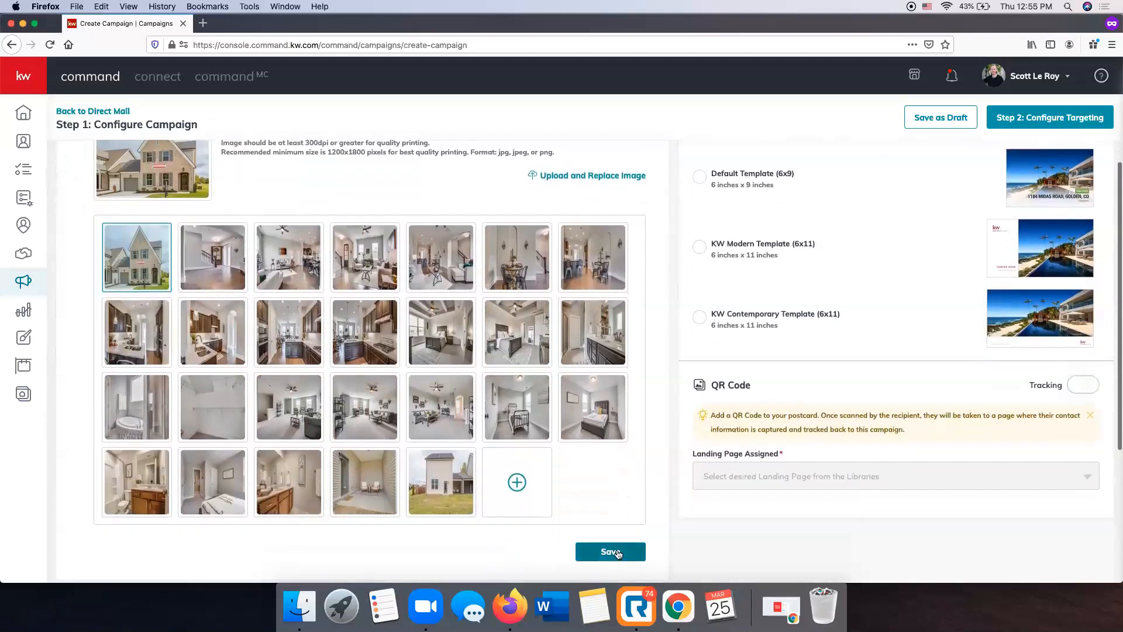
{"action": "left_click", "coordinate": [610, 552]}
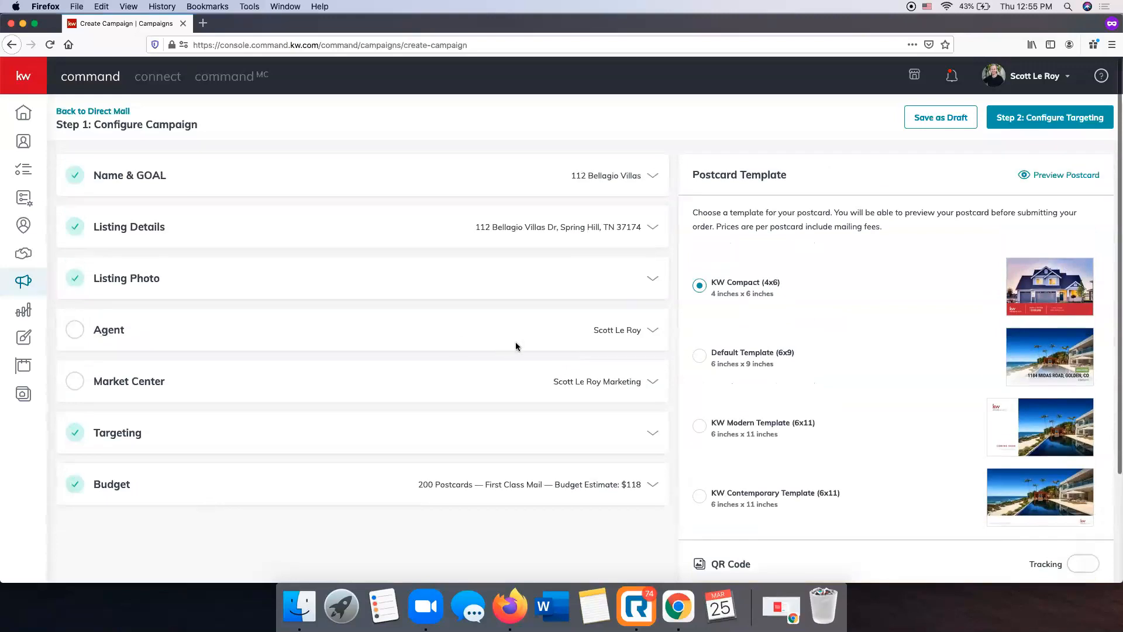
Open the agent section and save the prefilled agent photo and contact details
{"action": "left_click", "coordinate": [617, 331]}
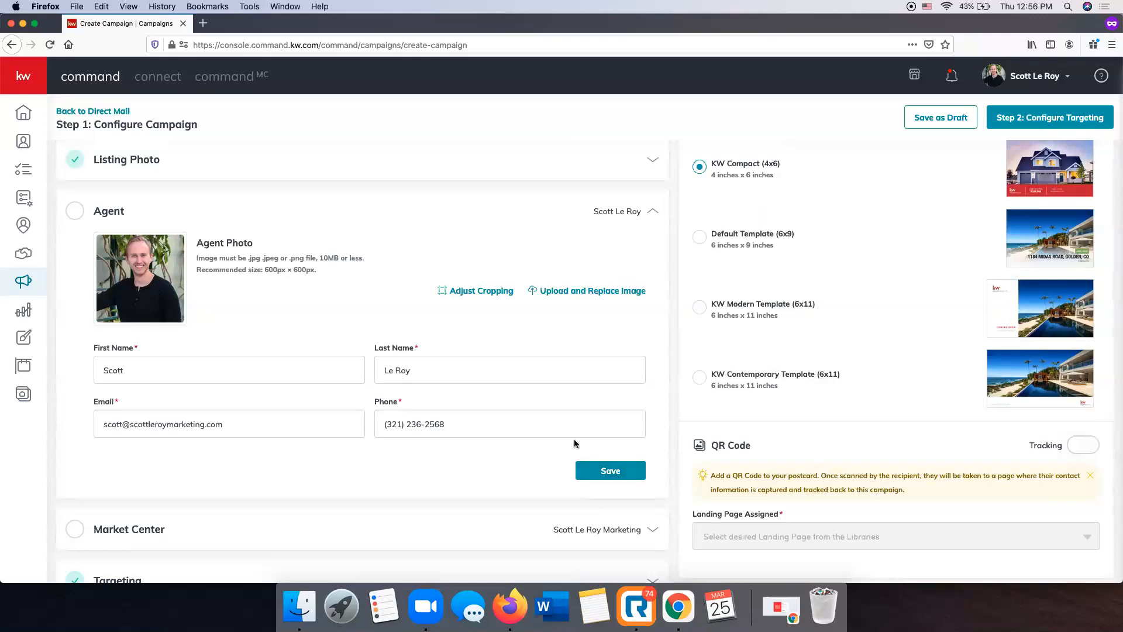
{"action": "left_click", "coordinate": [621, 477]}
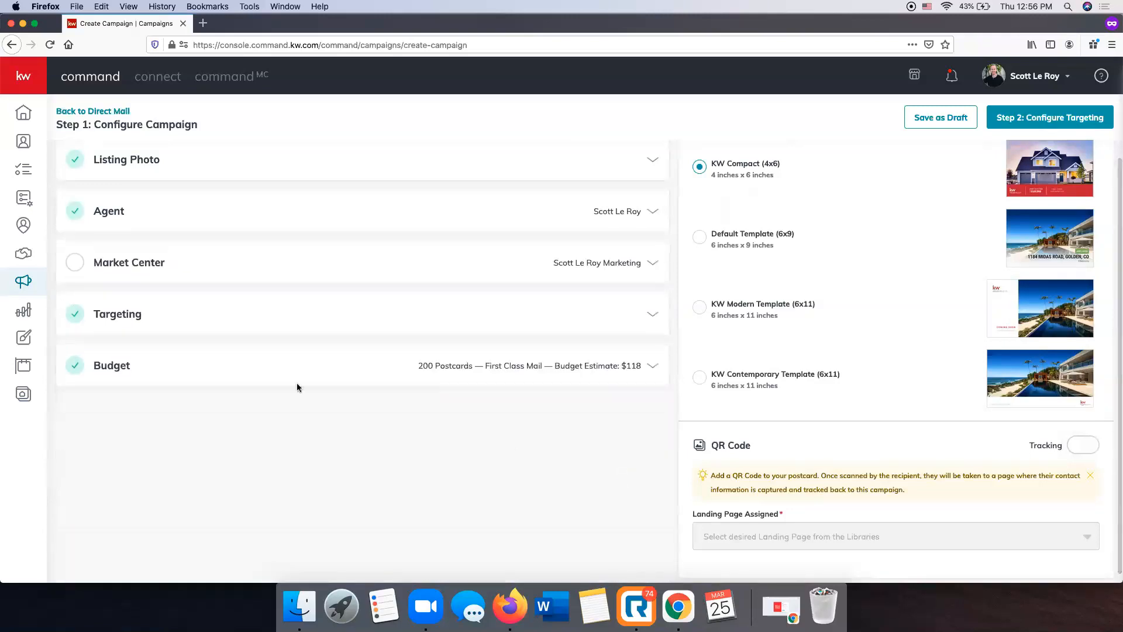
{"action": "scroll", "coordinate": [286, 374], "scroll_direction": "up", "scroll_amount": 3}
{"action": "scroll", "coordinate": [471, 353], "scroll_direction": "up", "scroll_amount": 1}
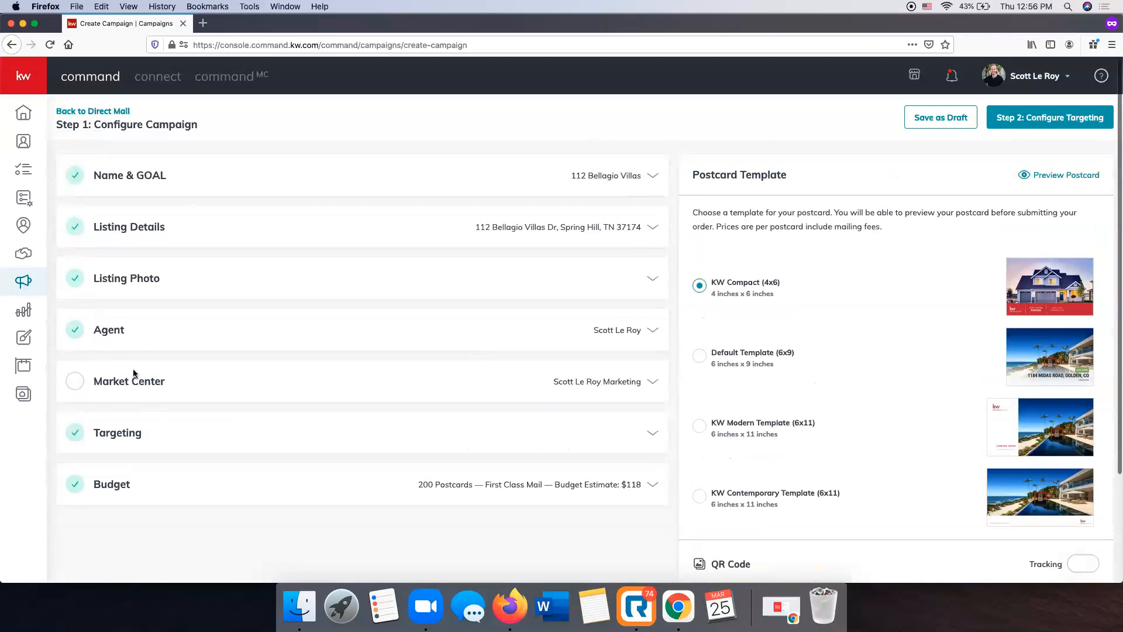
Complete the market center address with state AR and its ZIP code, verify it and confirm the corrected address
{"action": "left_click", "coordinate": [602, 382]}
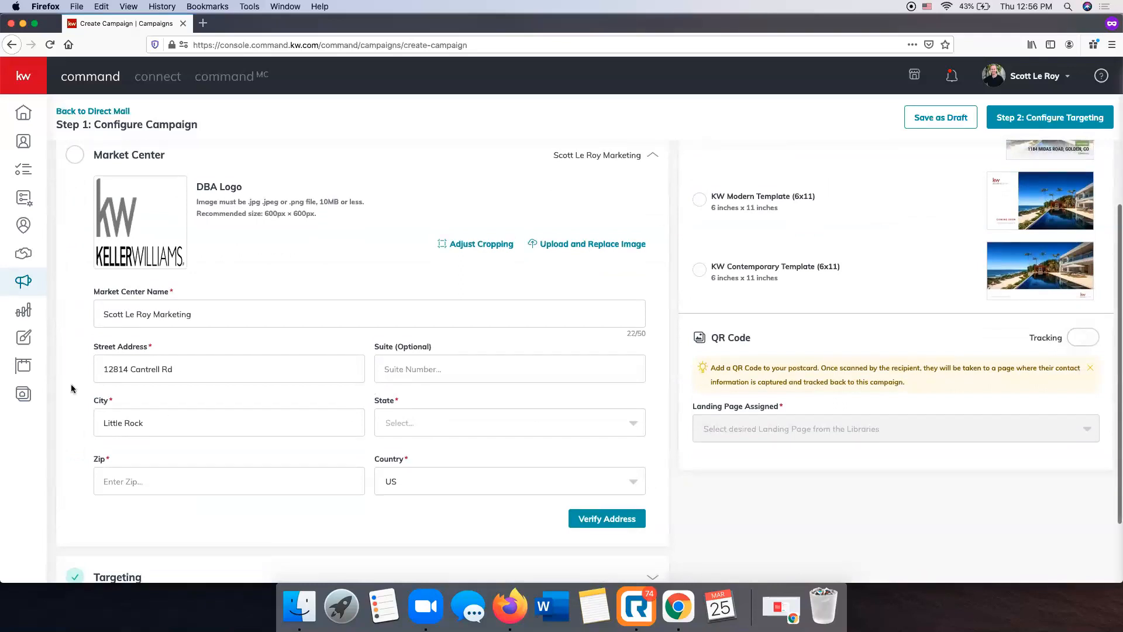
{"action": "left_click", "coordinate": [474, 425]}
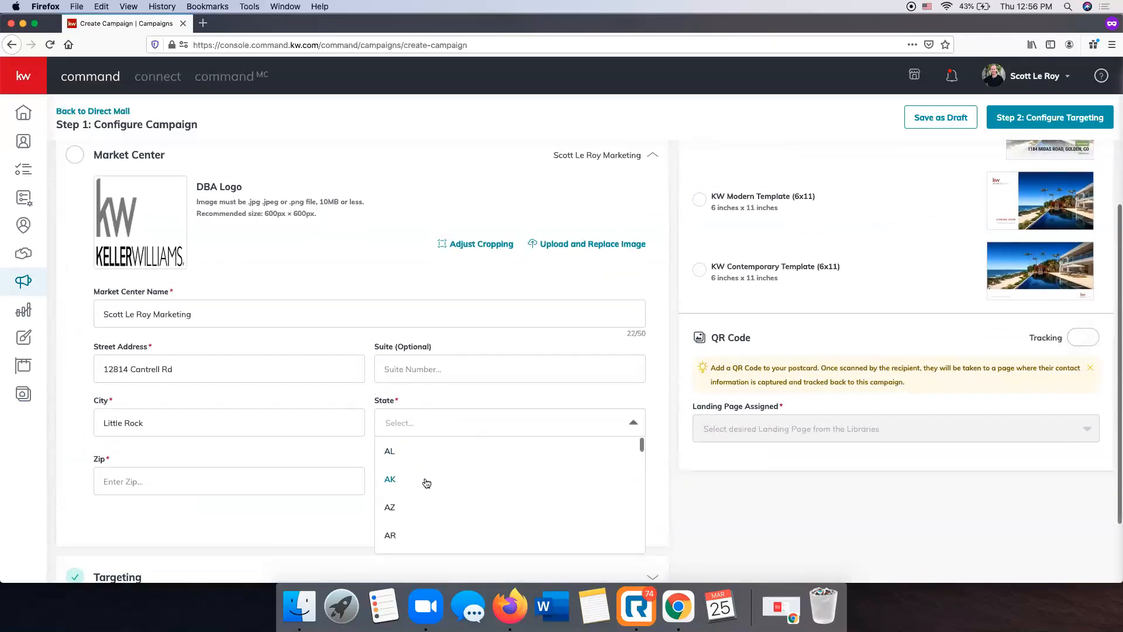
{"action": "left_click", "coordinate": [415, 538]}
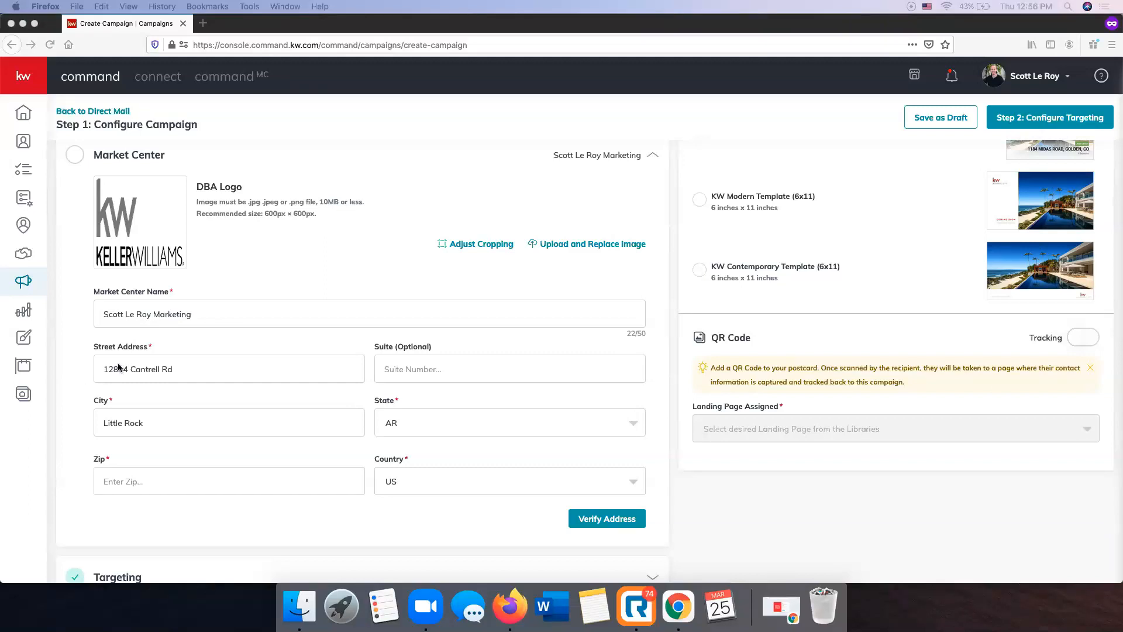
{"action": "left_click", "coordinate": [128, 481]}
{"action": "type", "text": "72223"}
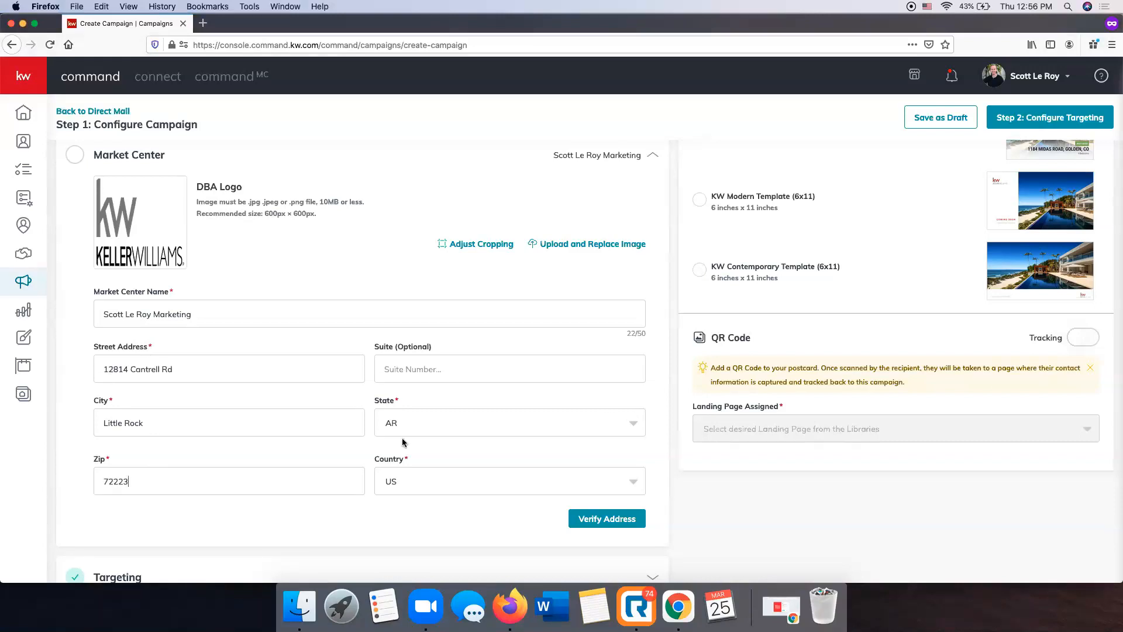
{"action": "scroll", "coordinate": [263, 151], "scroll_direction": "up", "scroll_amount": 1}
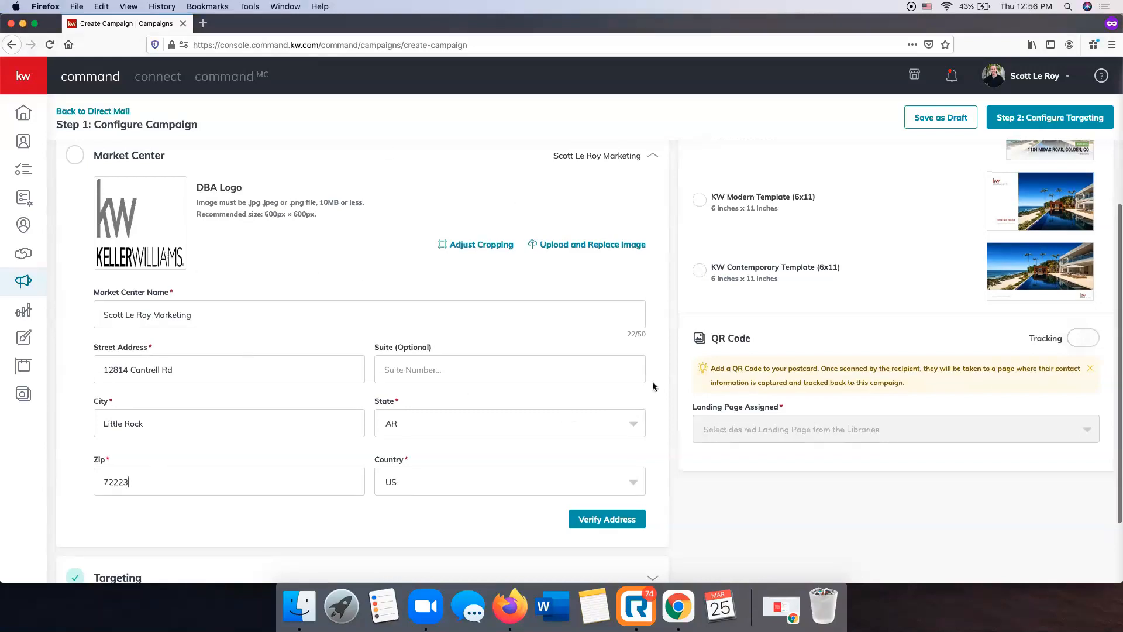
{"action": "left_click", "coordinate": [619, 529]}
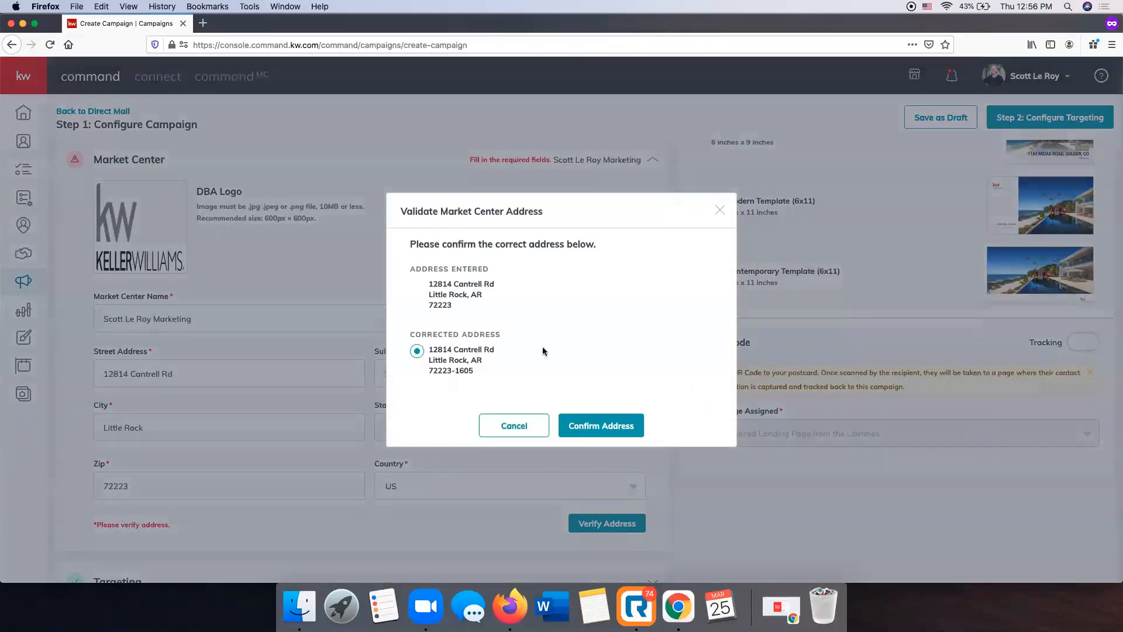
{"action": "left_click", "coordinate": [625, 428]}
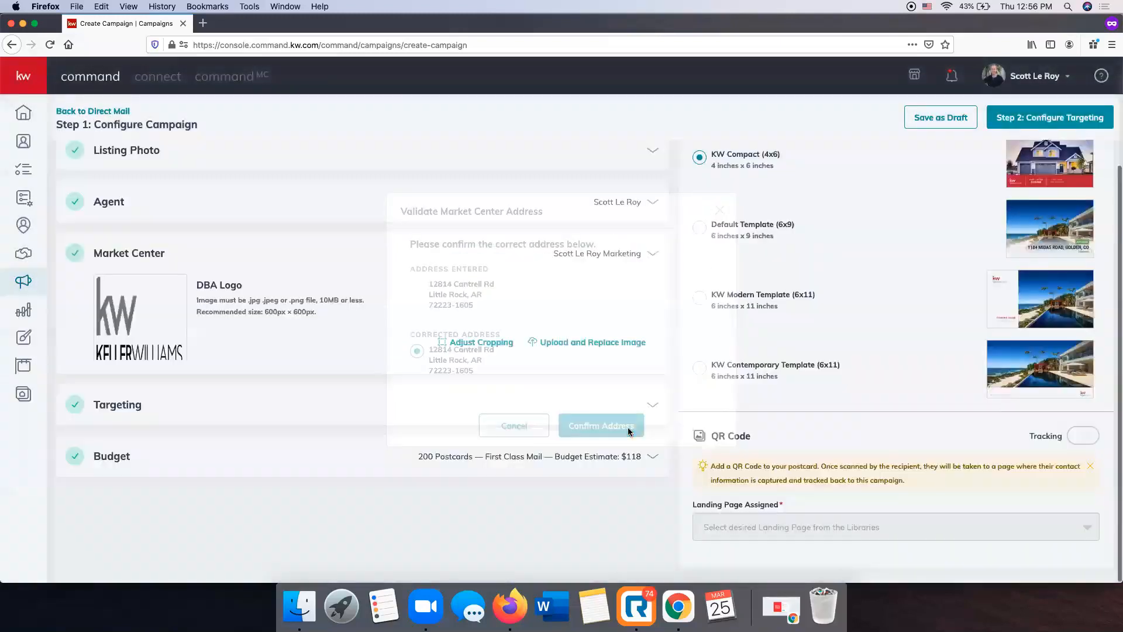
Review the budget for 200 postcards, keep First Class postage at $0.59, and save it
{"action": "scroll", "coordinate": [132, 318], "scroll_direction": "up", "scroll_amount": 1}
{"action": "scroll", "coordinate": [133, 319], "scroll_direction": "down", "scroll_amount": 1}
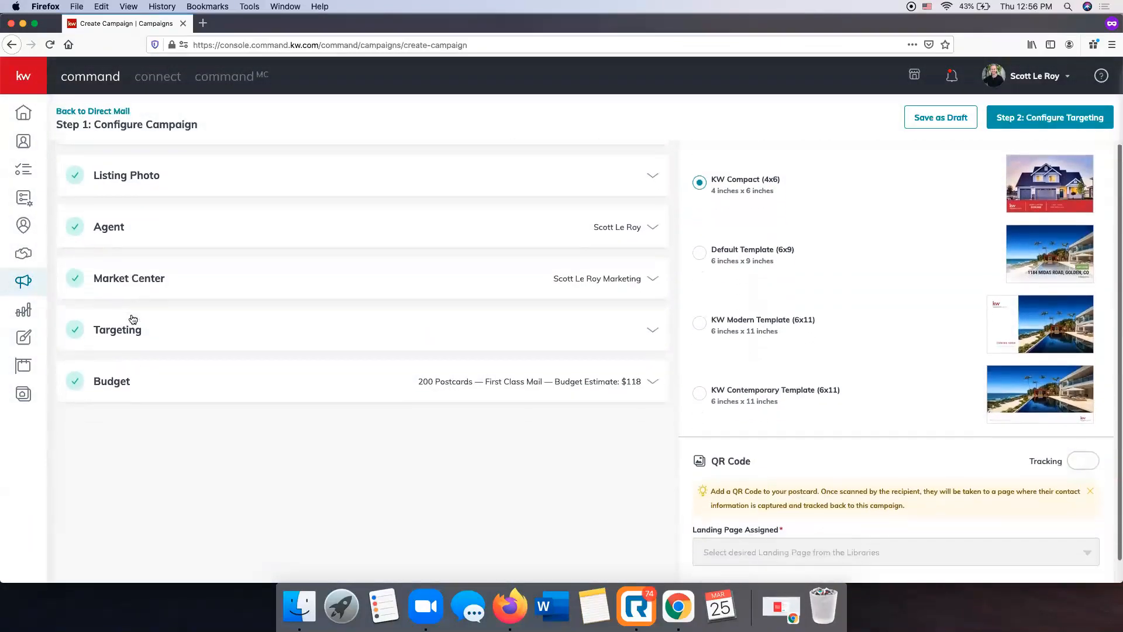
{"action": "left_click", "coordinate": [576, 386]}
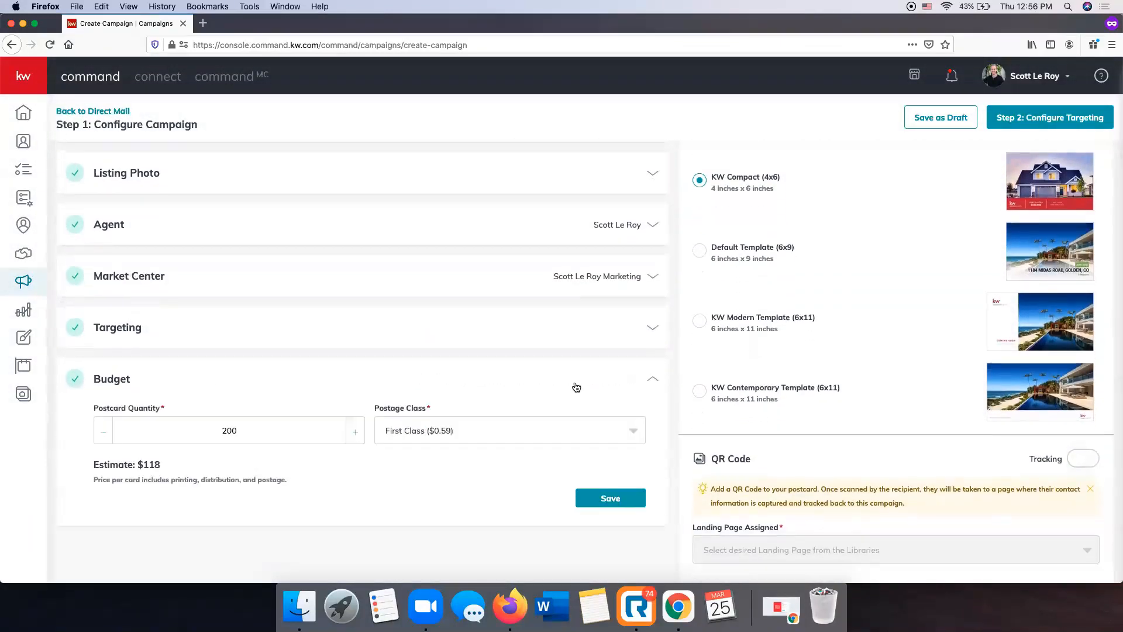
{"action": "scroll", "coordinate": [574, 382], "scroll_direction": "down", "scroll_amount": 1}
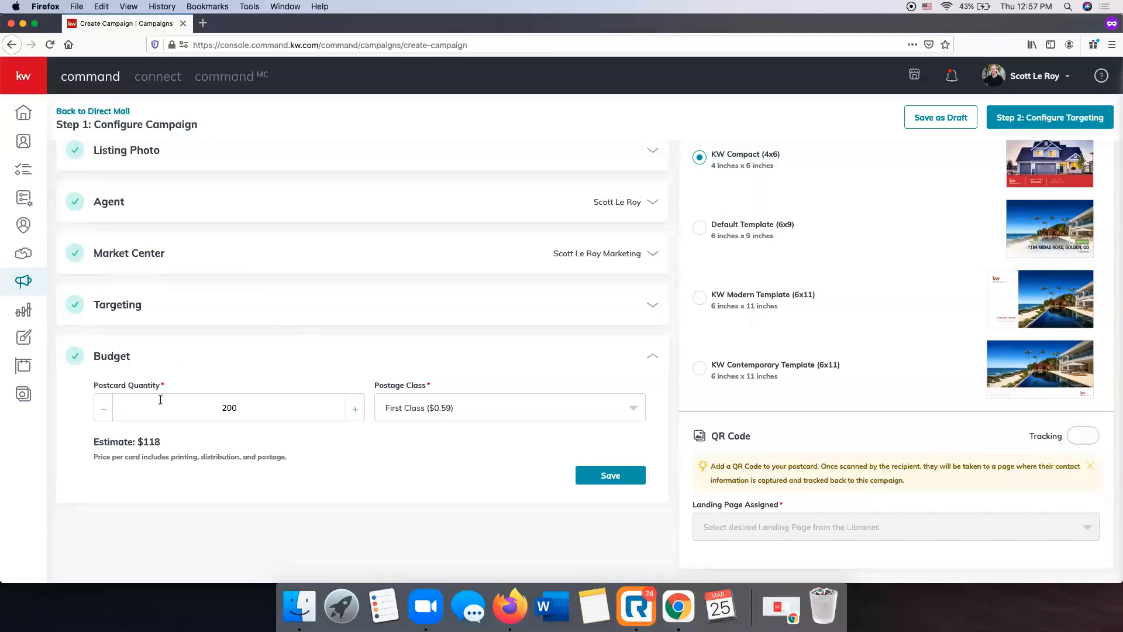
{"action": "left_click", "coordinate": [453, 412]}
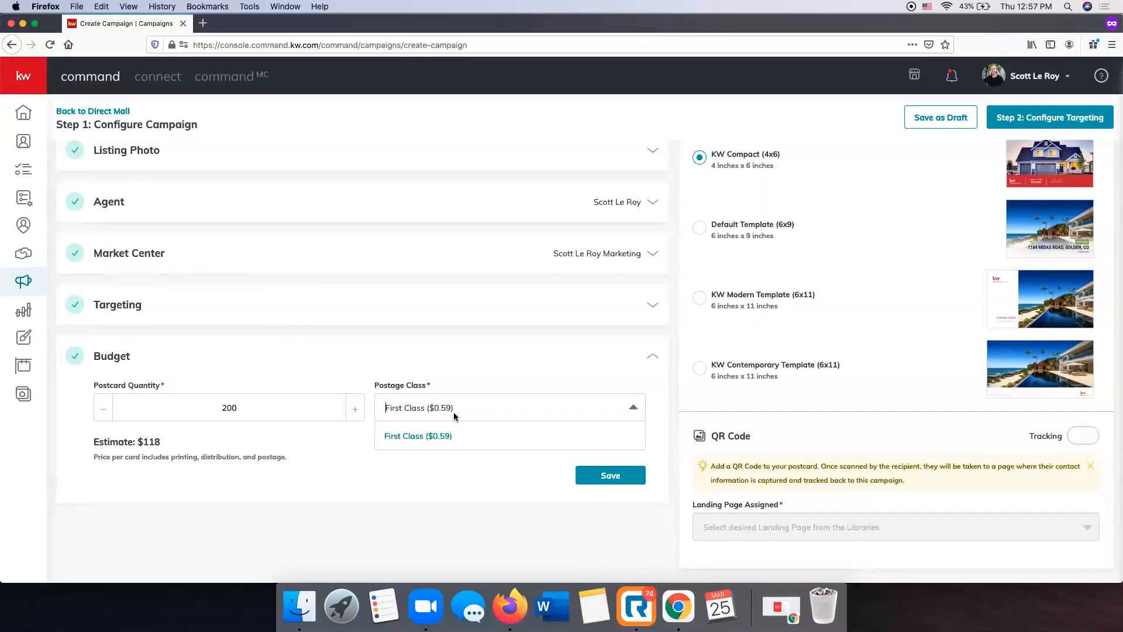
{"action": "left_click", "coordinate": [427, 439]}
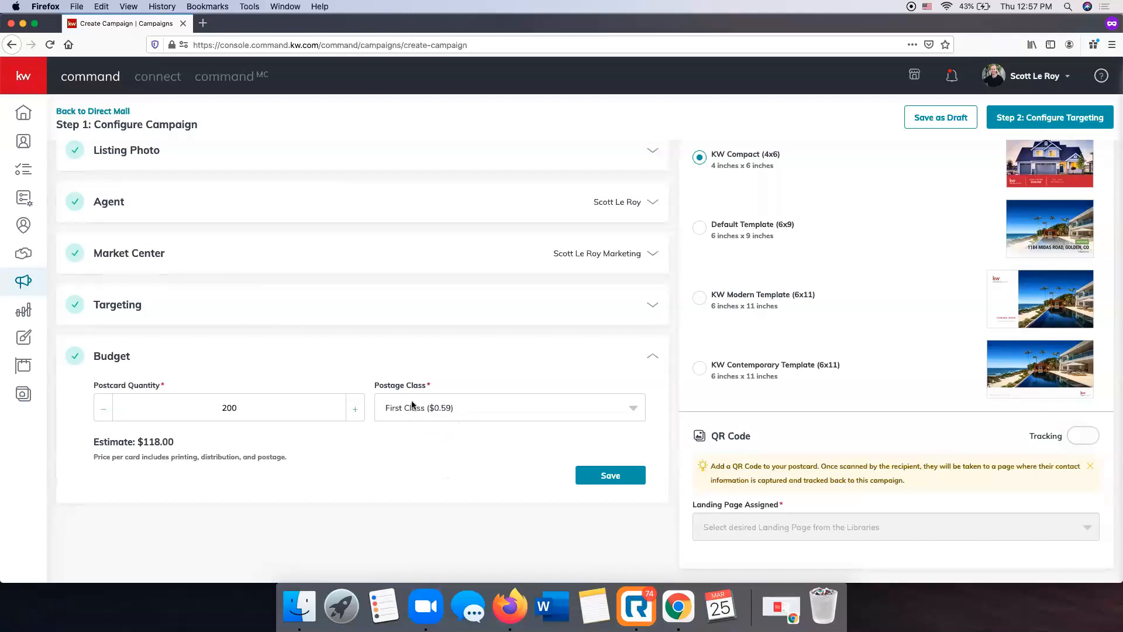
{"action": "left_click", "coordinate": [480, 405]}
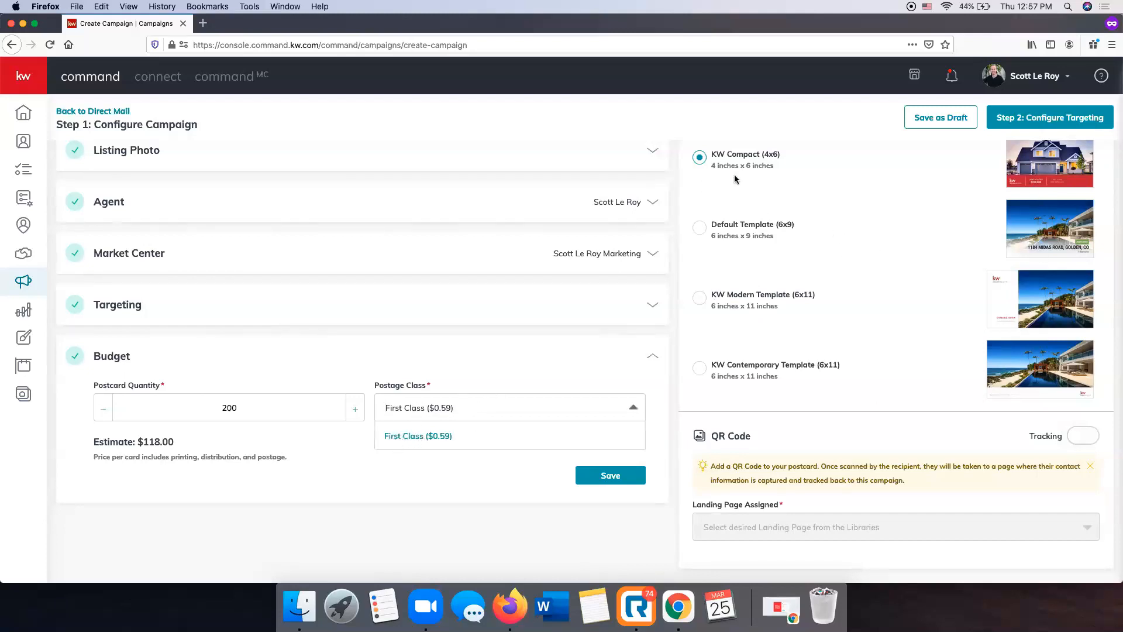
{"action": "left_click", "coordinate": [425, 462]}
{"action": "scroll", "coordinate": [425, 463], "scroll_direction": "up", "scroll_amount": 1}
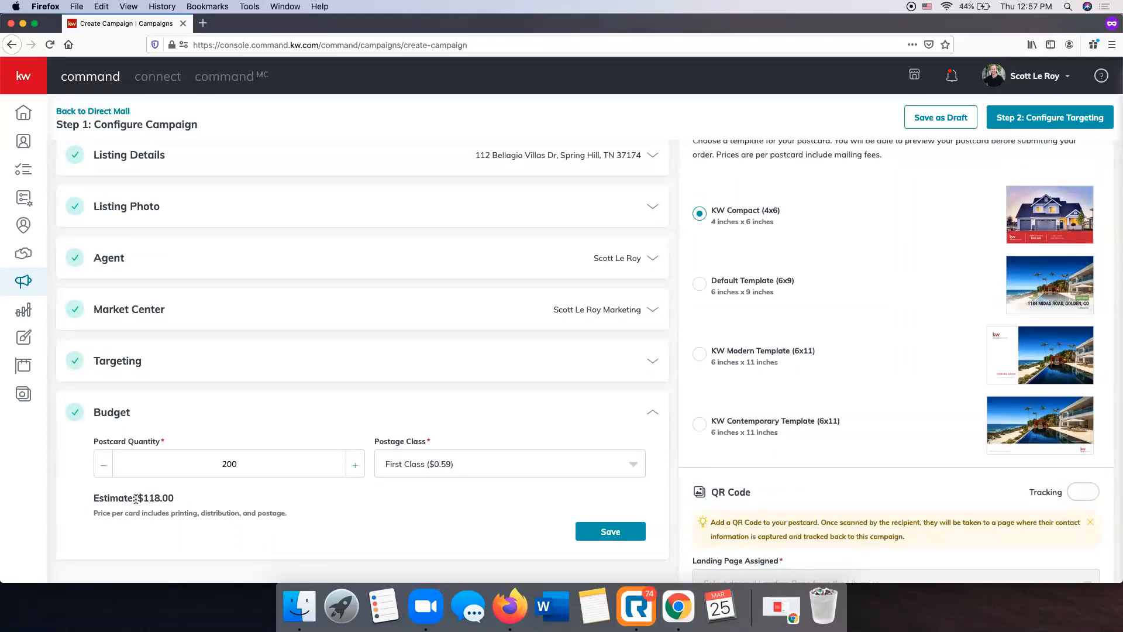
{"action": "scroll", "coordinate": [238, 494], "scroll_direction": "up", "scroll_amount": 2}
{"action": "scroll", "coordinate": [238, 494], "scroll_direction": "down", "scroll_amount": 2}
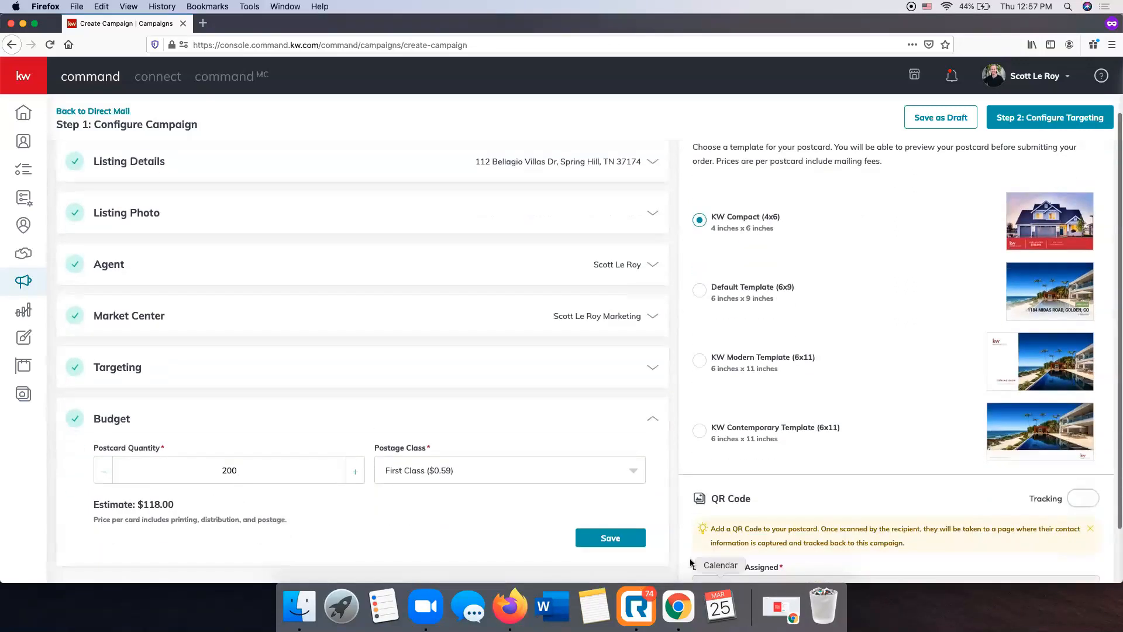
{"action": "left_click", "coordinate": [602, 538]}
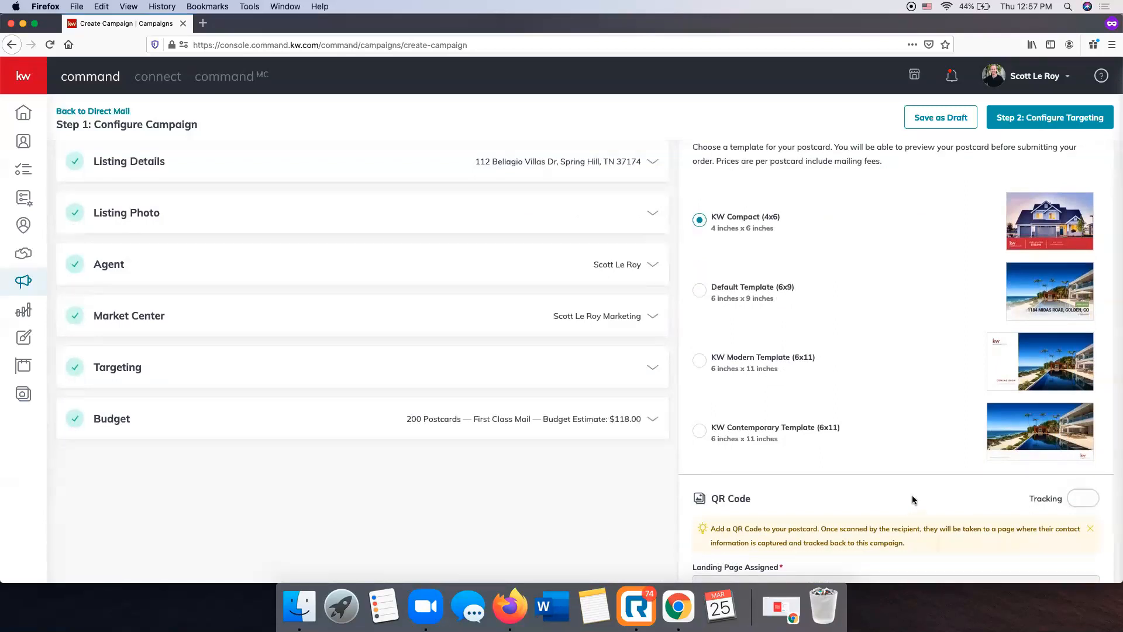
Preview the front and back of the KW Compact (4x6) postcard and close the preview
{"action": "scroll", "coordinate": [913, 500], "scroll_direction": "up", "scroll_amount": 2}
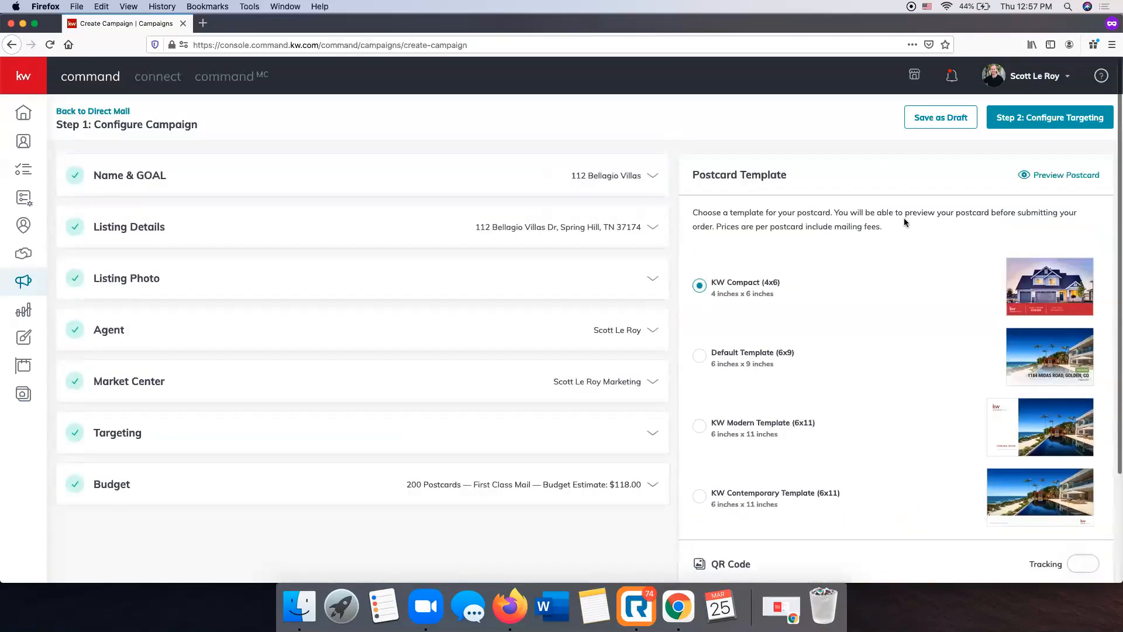
{"action": "left_click", "coordinate": [1052, 182]}
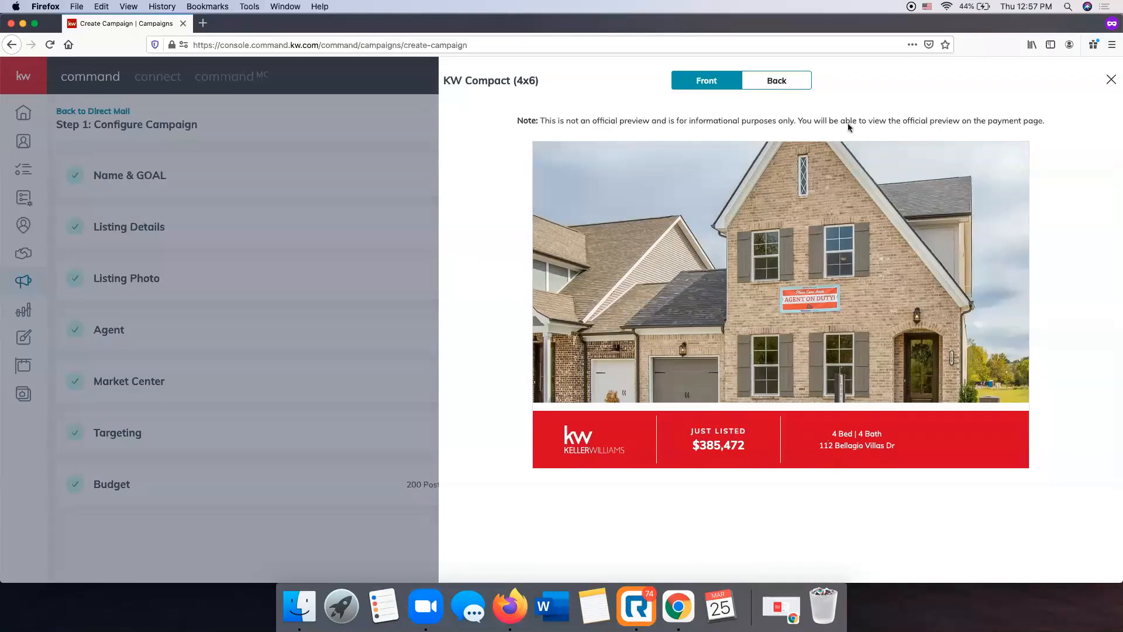
{"action": "left_click", "coordinate": [805, 84]}
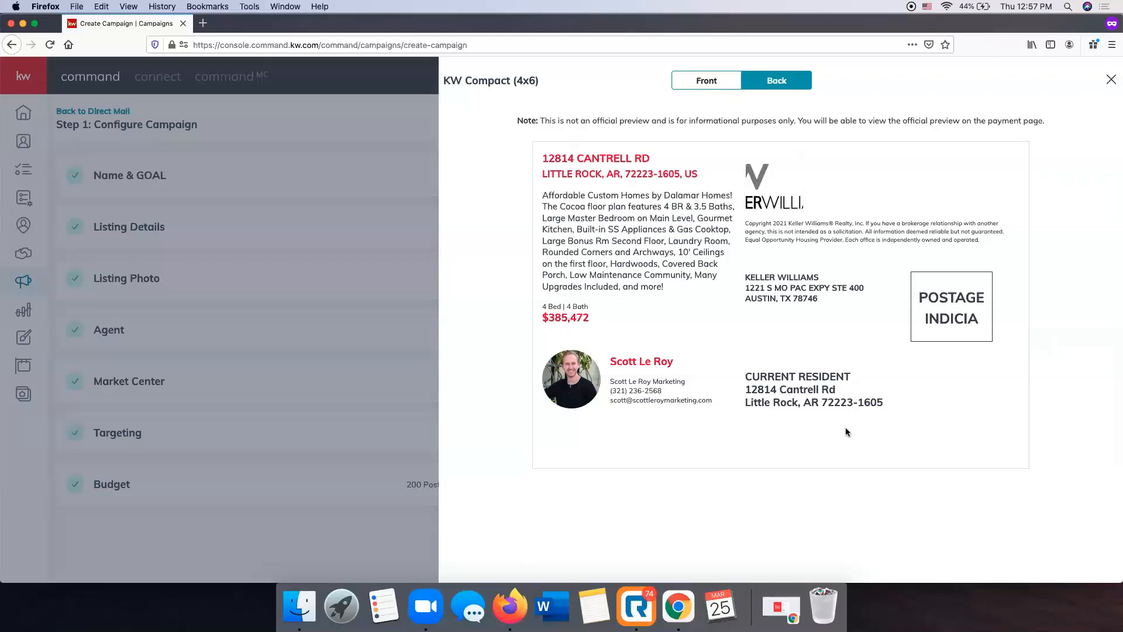
{"action": "left_click", "coordinate": [1109, 81]}
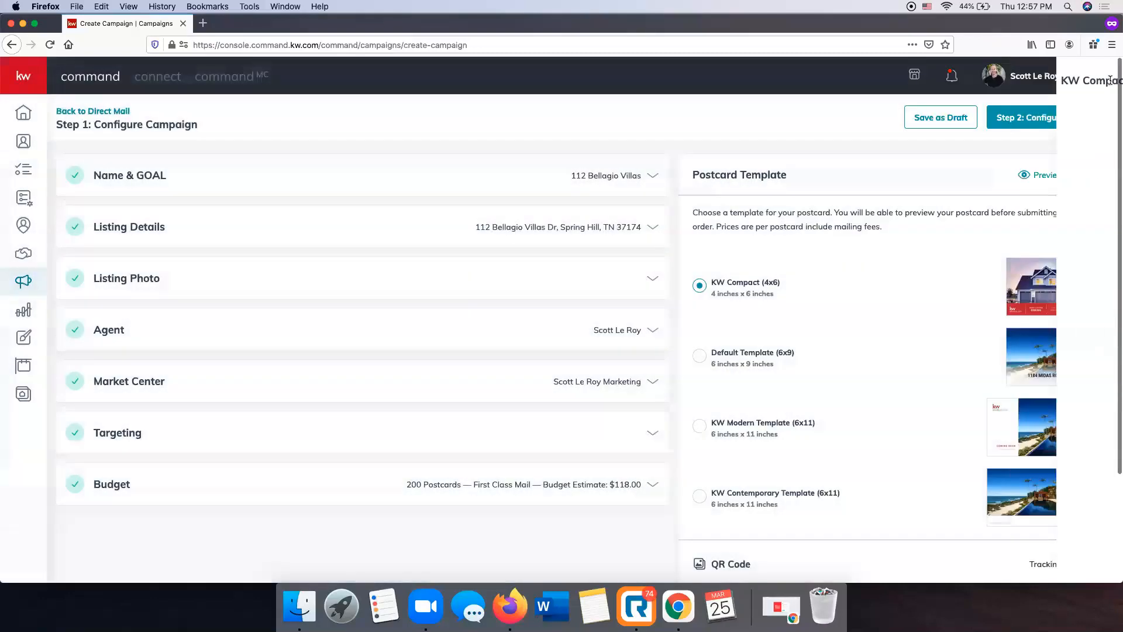
Turn on QR code tracking for the postcard and assign the 103 Bellagio landing page
{"action": "scroll", "coordinate": [797, 310], "scroll_direction": "down", "scroll_amount": 3}
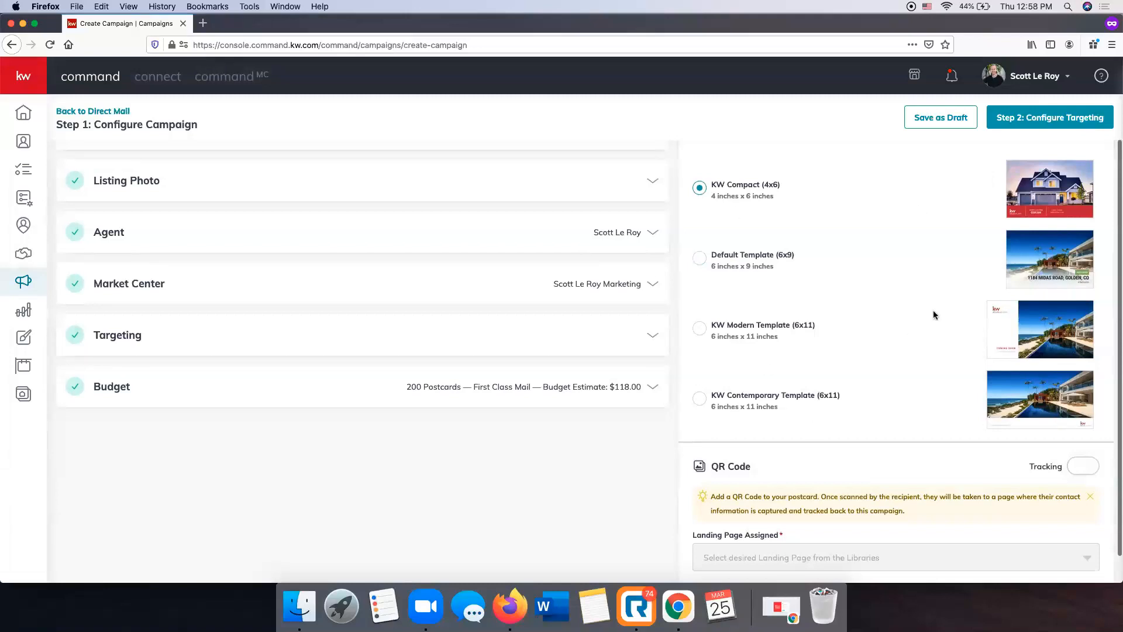
{"action": "scroll", "coordinate": [932, 311], "scroll_direction": "up", "scroll_amount": 3}
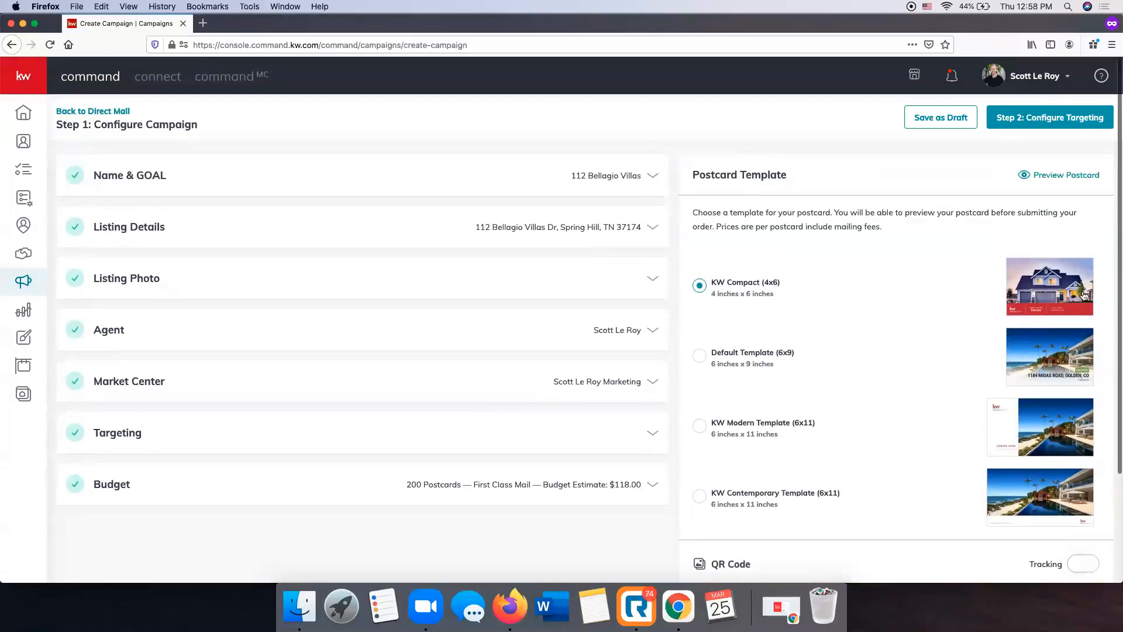
{"action": "scroll", "coordinate": [1073, 302], "scroll_direction": "down", "scroll_amount": 3}
{"action": "scroll", "coordinate": [1073, 302], "scroll_direction": "down", "scroll_amount": 1}
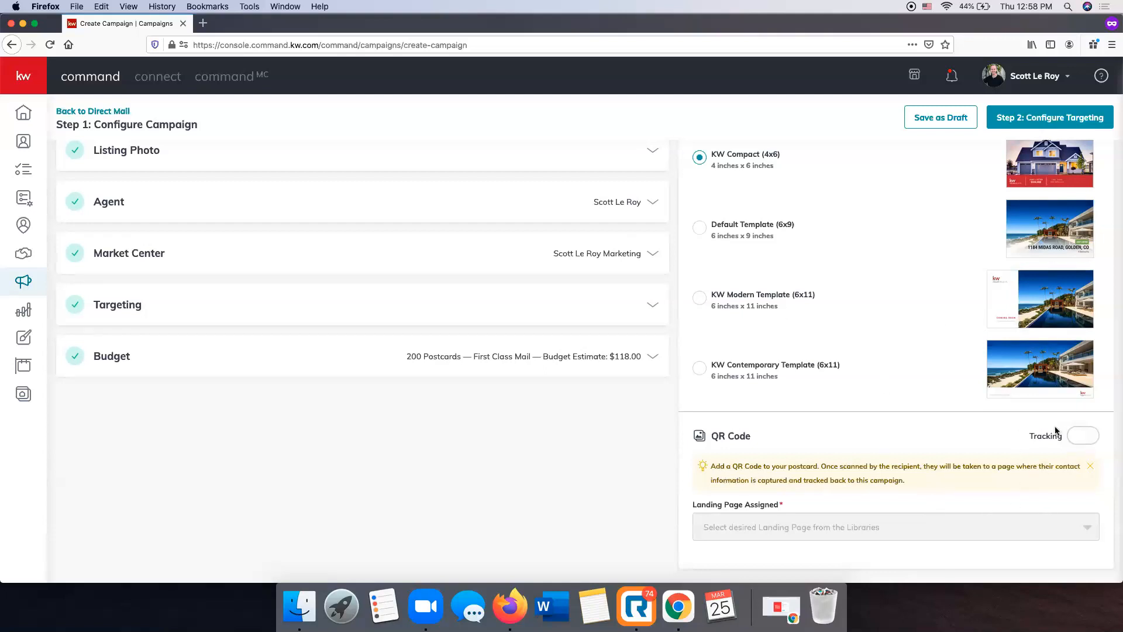
{"action": "left_click", "coordinate": [1079, 441]}
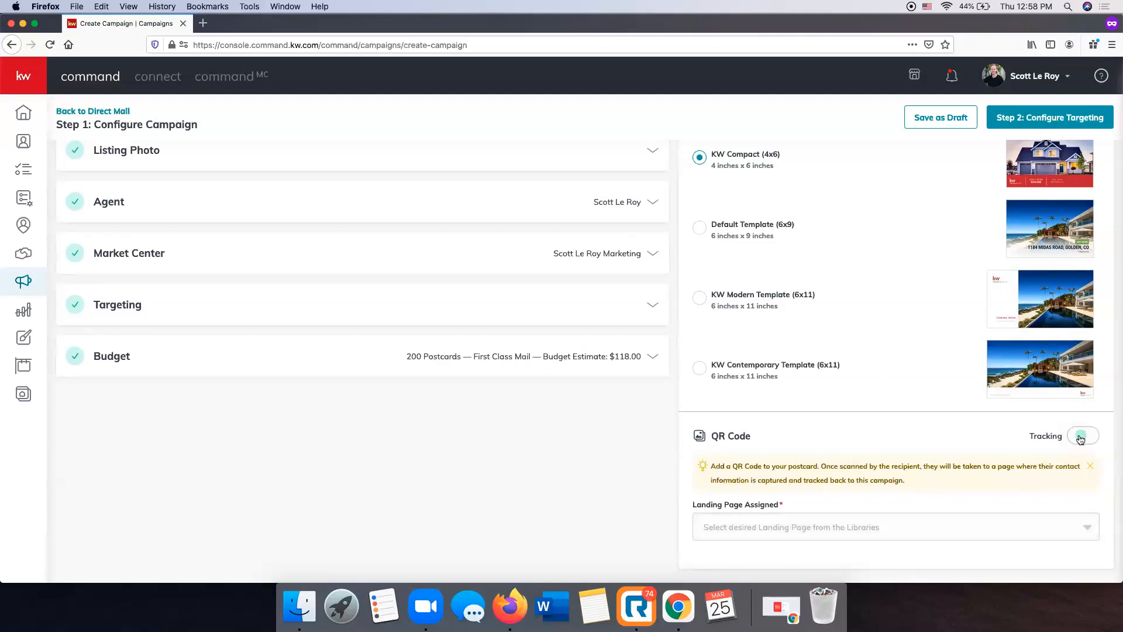
{"action": "left_click", "coordinate": [806, 525]}
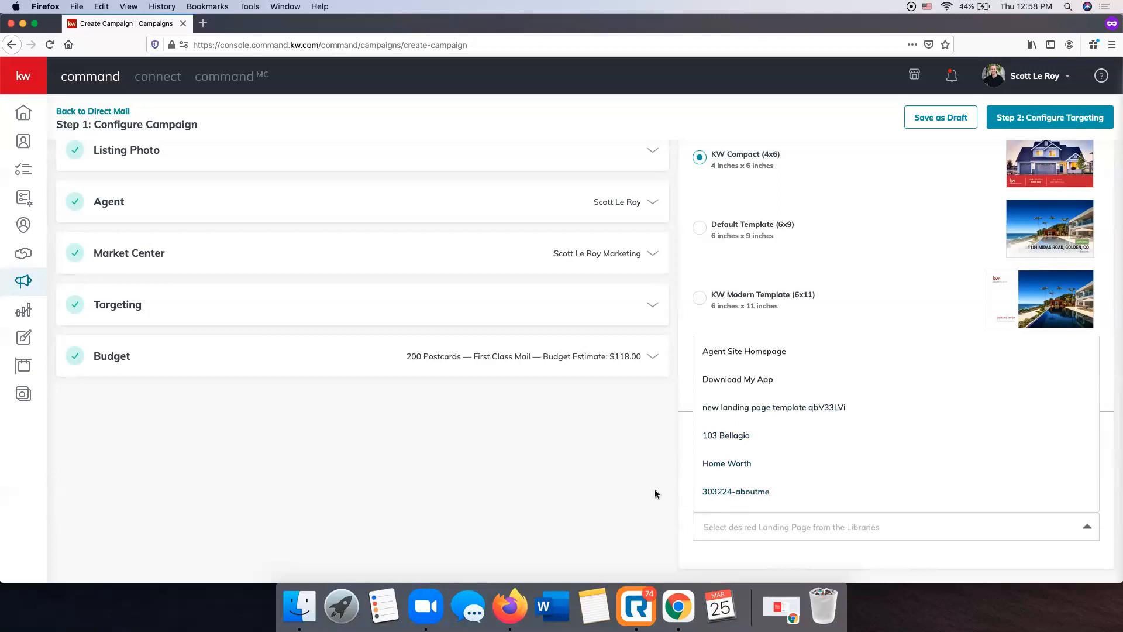
{"action": "left_click", "coordinate": [736, 443]}
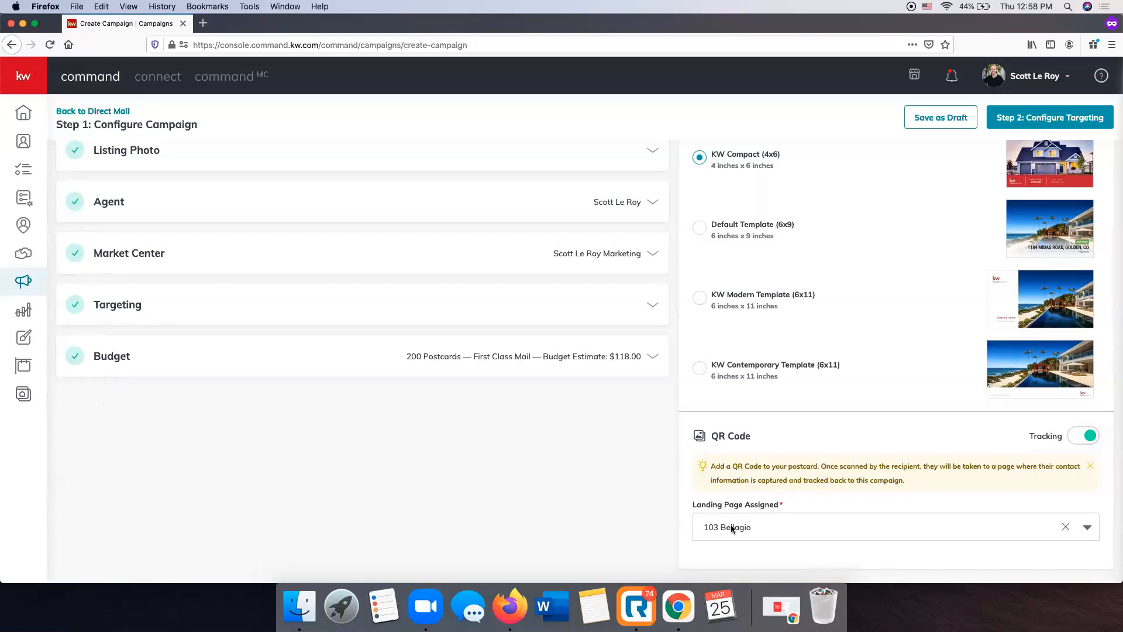
{"action": "scroll", "coordinate": [731, 526], "scroll_direction": "up", "scroll_amount": 2}
{"action": "scroll", "coordinate": [734, 526], "scroll_direction": "down", "scroll_amount": 2}
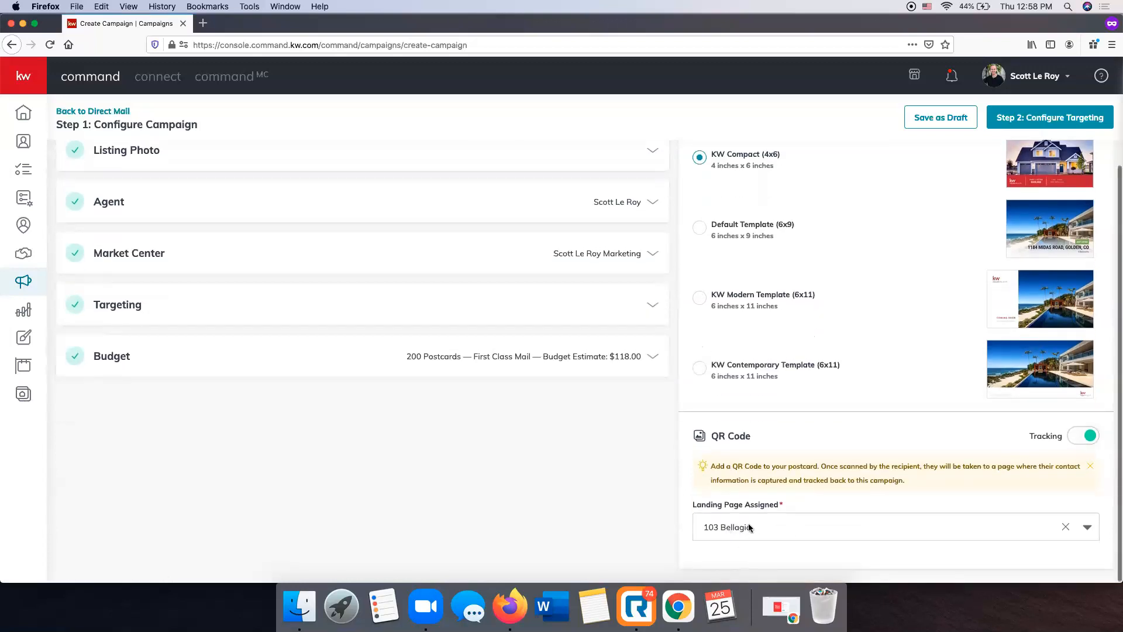
{"action": "left_click", "coordinate": [749, 526]}
{"action": "left_click", "coordinate": [743, 436]}
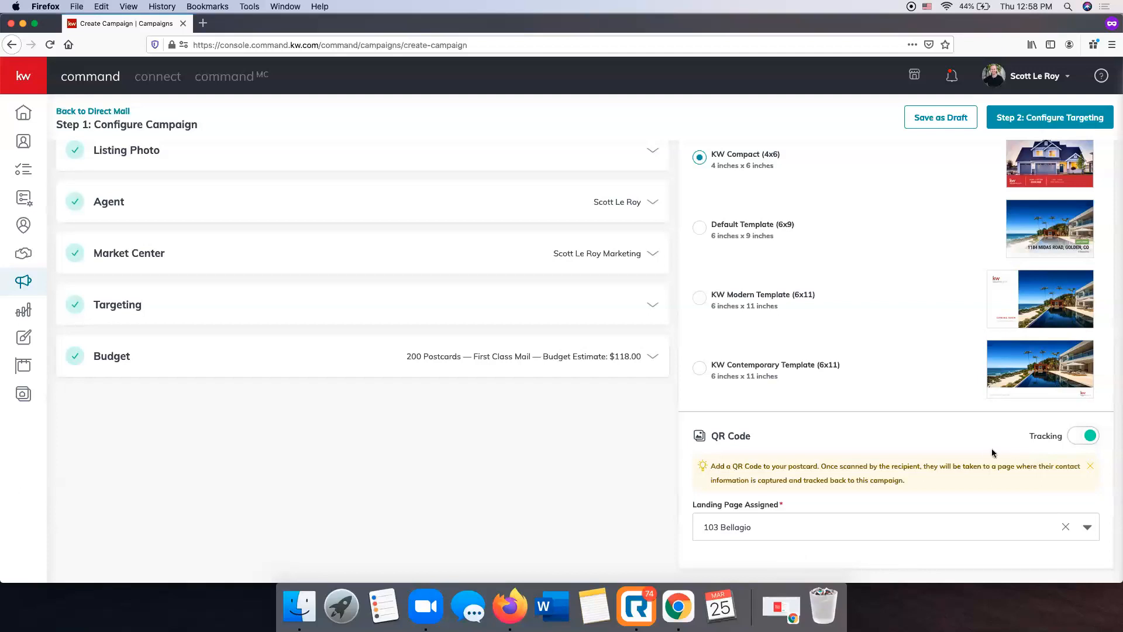
Proceed to configuring the targeting and confirm creating the campaign
{"action": "scroll", "coordinate": [876, 539], "scroll_direction": "up", "scroll_amount": 3}
{"action": "scroll", "coordinate": [875, 541], "scroll_direction": "down", "scroll_amount": 3}
{"action": "scroll", "coordinate": [743, 534], "scroll_direction": "up", "scroll_amount": 5}
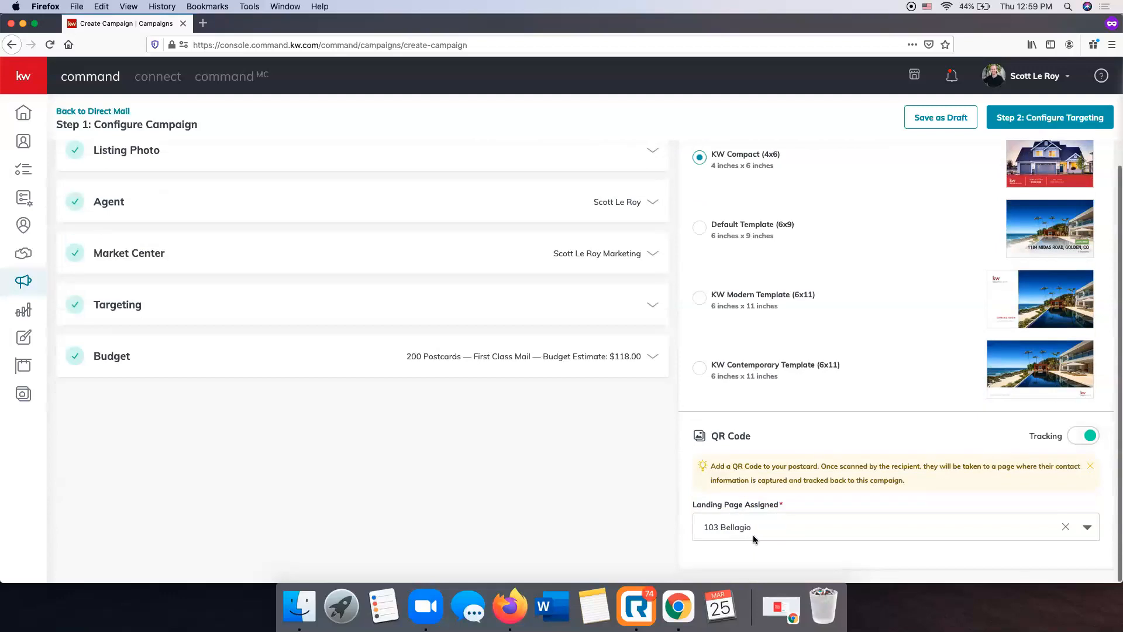
{"action": "scroll", "coordinate": [994, 532], "scroll_direction": "down", "scroll_amount": 5}
{"action": "scroll", "coordinate": [982, 540], "scroll_direction": "up", "scroll_amount": 5}
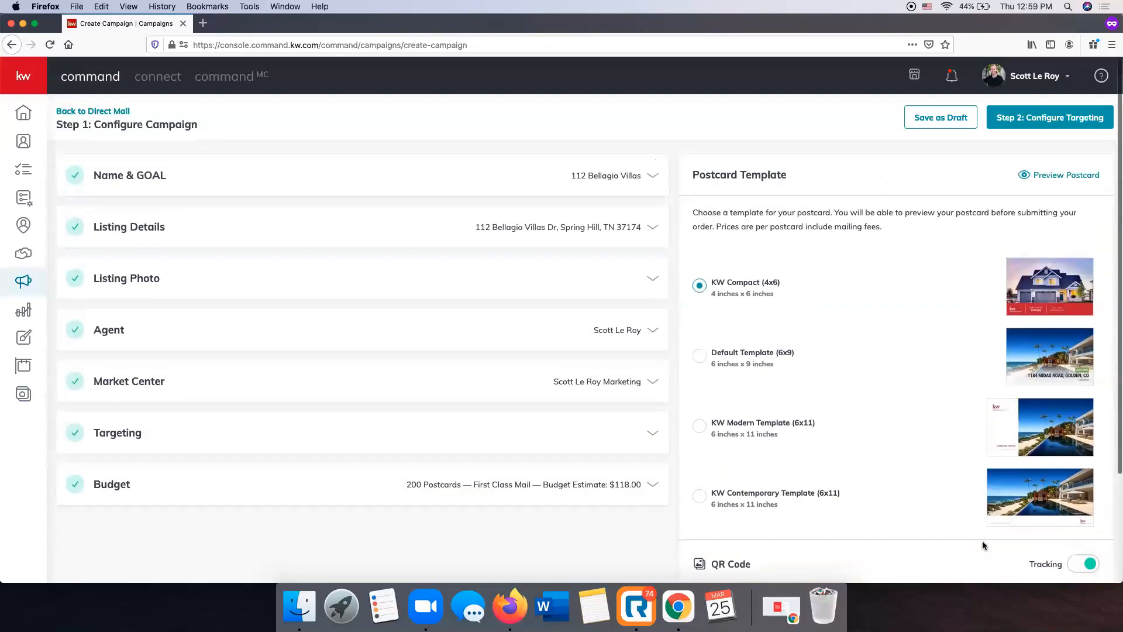
{"action": "left_click", "coordinate": [1066, 127]}
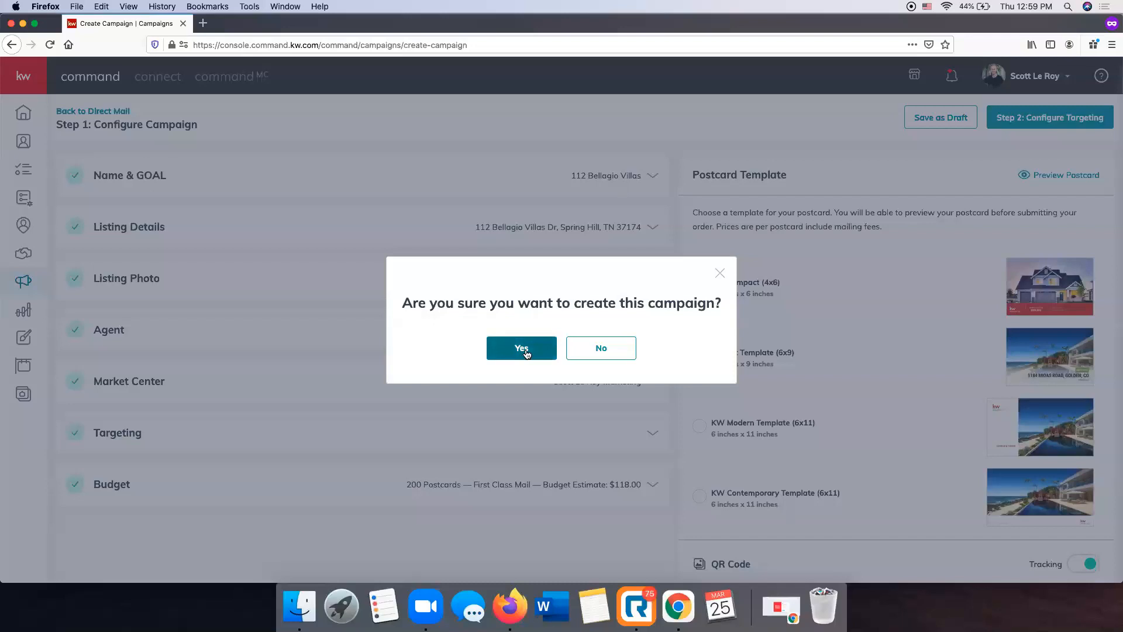
{"action": "left_click", "coordinate": [526, 354]}
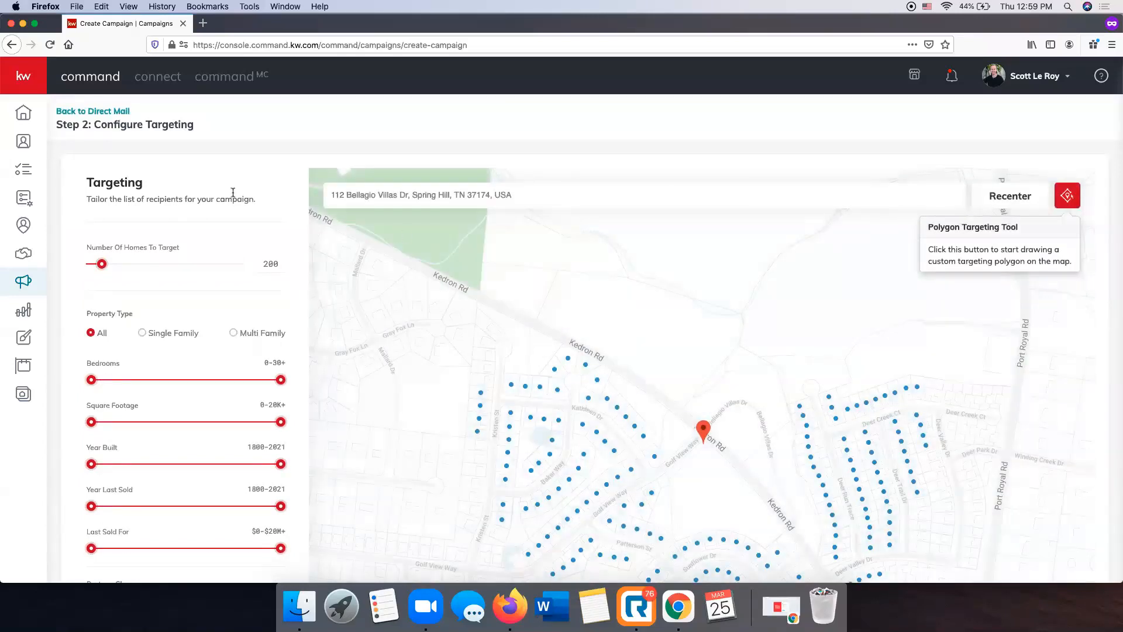
Examine the targeting filters, the homes plotted on the map around the listing, and an individual home's details
{"action": "scroll", "coordinate": [250, 205], "scroll_direction": "down", "scroll_amount": 2}
{"action": "scroll", "coordinate": [250, 208], "scroll_direction": "up", "scroll_amount": 2}
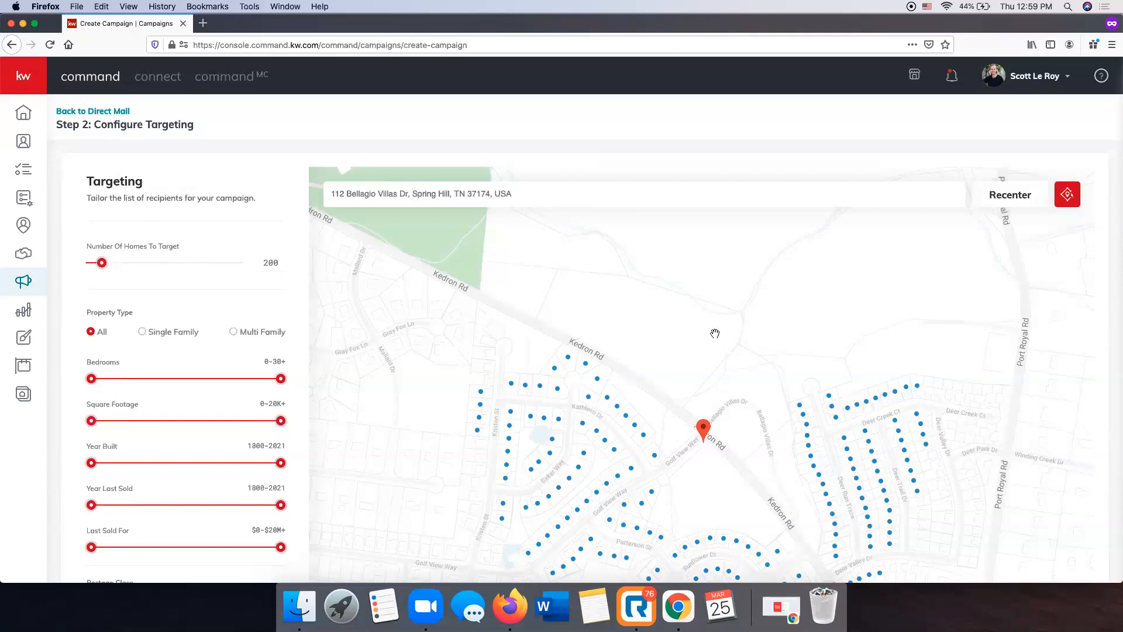
{"action": "scroll", "coordinate": [304, 389], "scroll_direction": "down", "scroll_amount": 2}
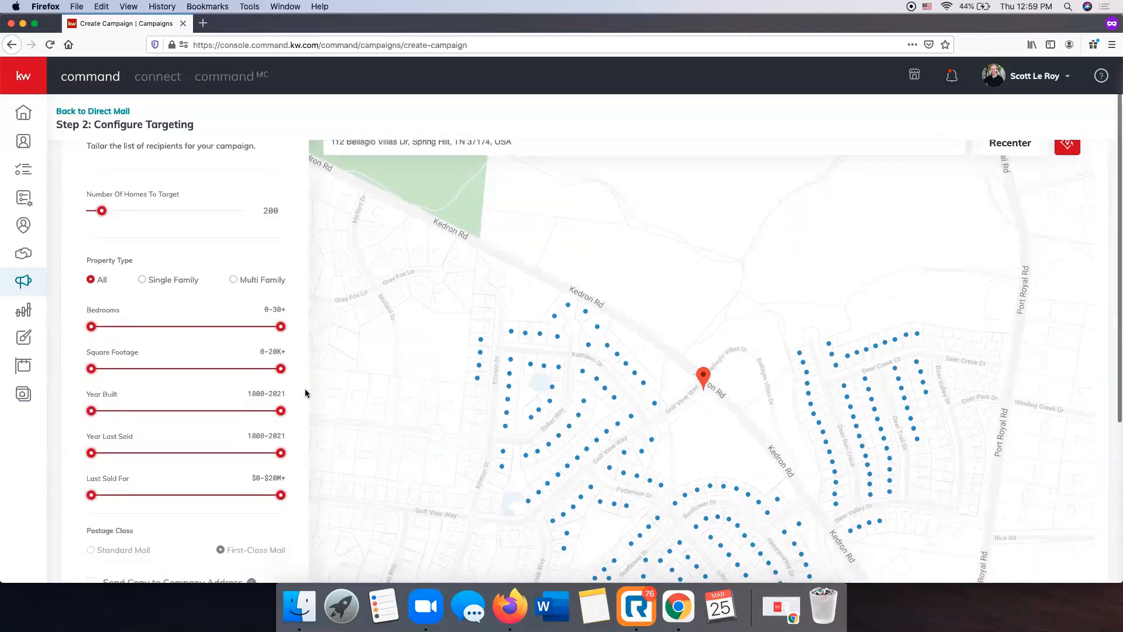
{"action": "scroll", "coordinate": [304, 389], "scroll_direction": "down", "scroll_amount": 2}
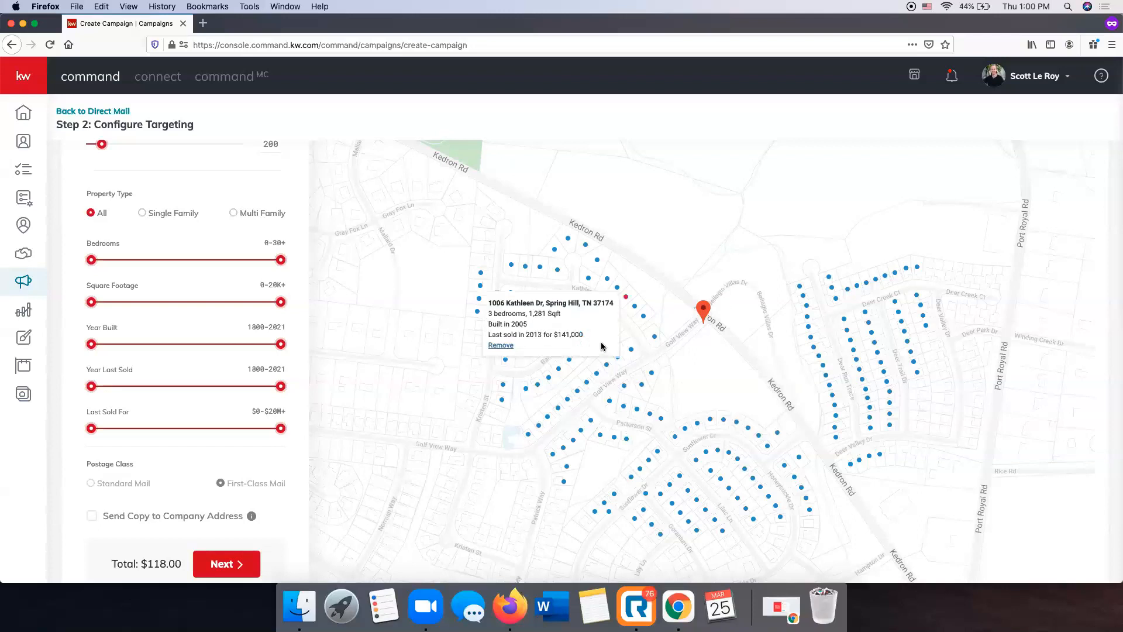
{"action": "scroll", "coordinate": [601, 343], "scroll_direction": "up", "scroll_amount": 1}
{"action": "scroll", "coordinate": [122, 211], "scroll_direction": "up", "scroll_amount": 2}
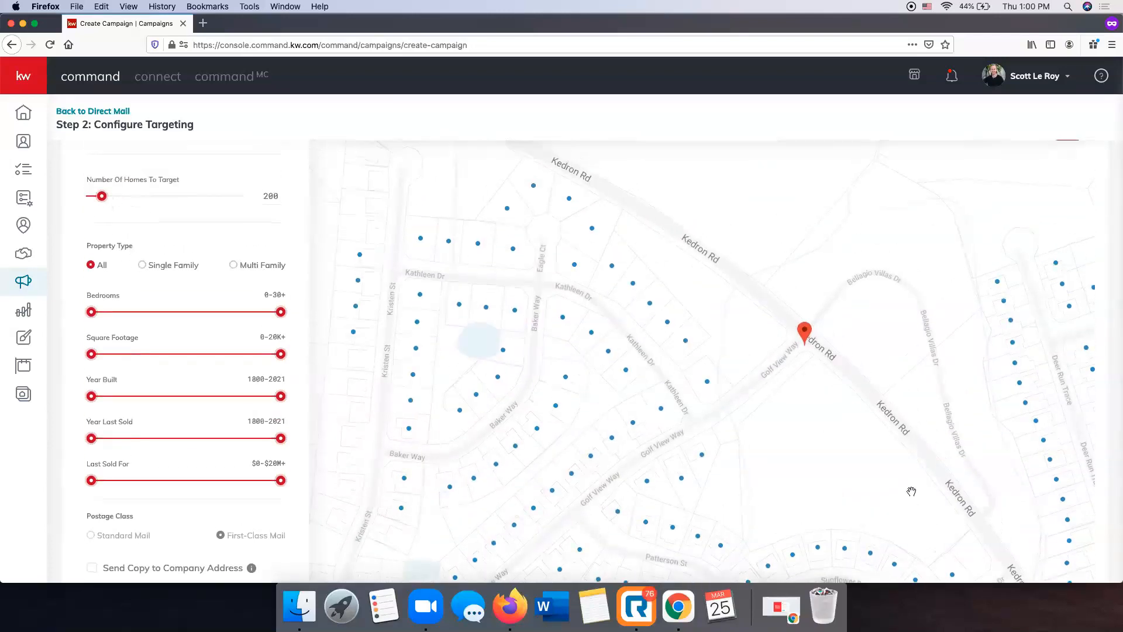
{"action": "scroll", "coordinate": [905, 486], "scroll_direction": "down", "scroll_amount": 1}
{"action": "scroll", "coordinate": [906, 486], "scroll_direction": "down", "scroll_amount": 3}
{"action": "left_click_drag", "start_coordinate": [554, 421], "coordinate": [447, 286]}
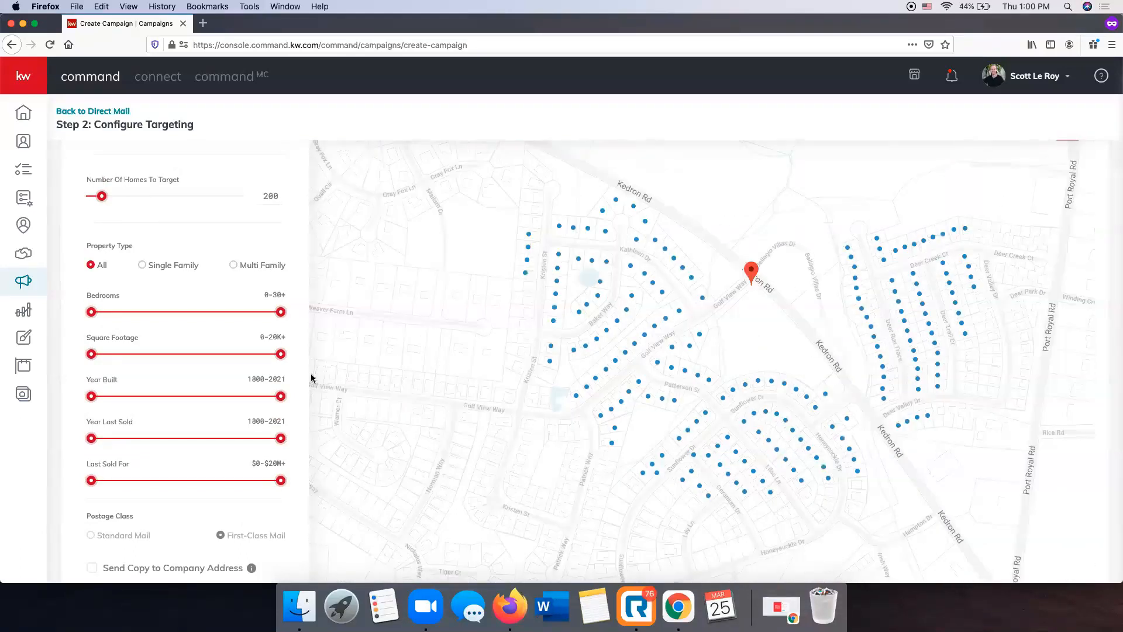
Include a copy sent to the company address in the mailing and proceed to the preview and payment page
{"action": "scroll", "coordinate": [177, 330], "scroll_direction": "down", "scroll_amount": 3}
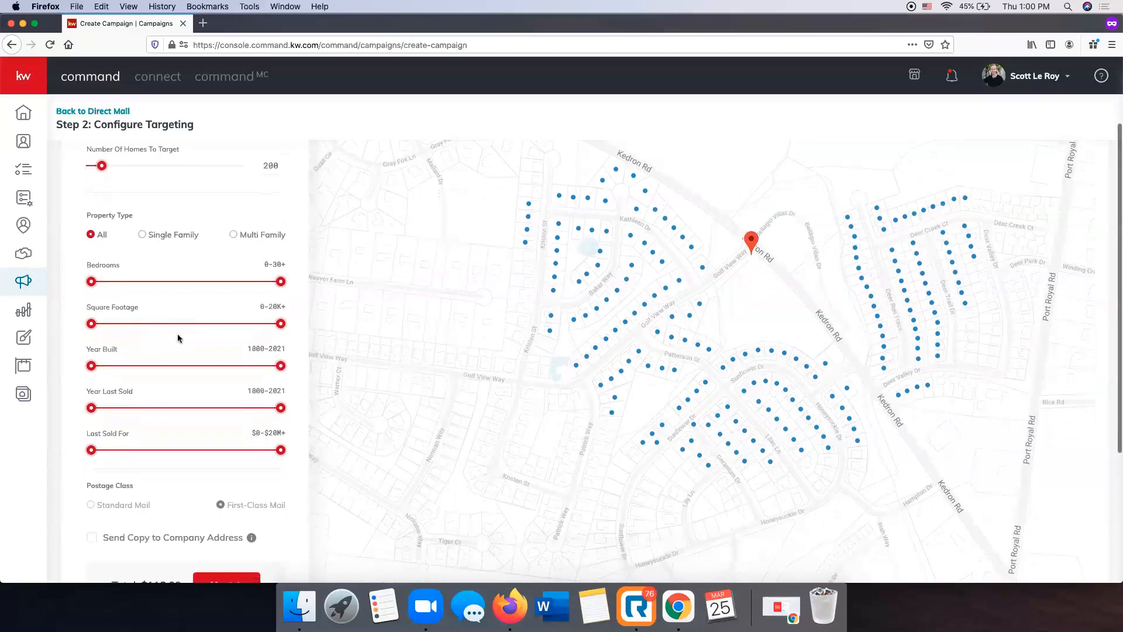
{"action": "scroll", "coordinate": [195, 382], "scroll_direction": "down", "scroll_amount": 3}
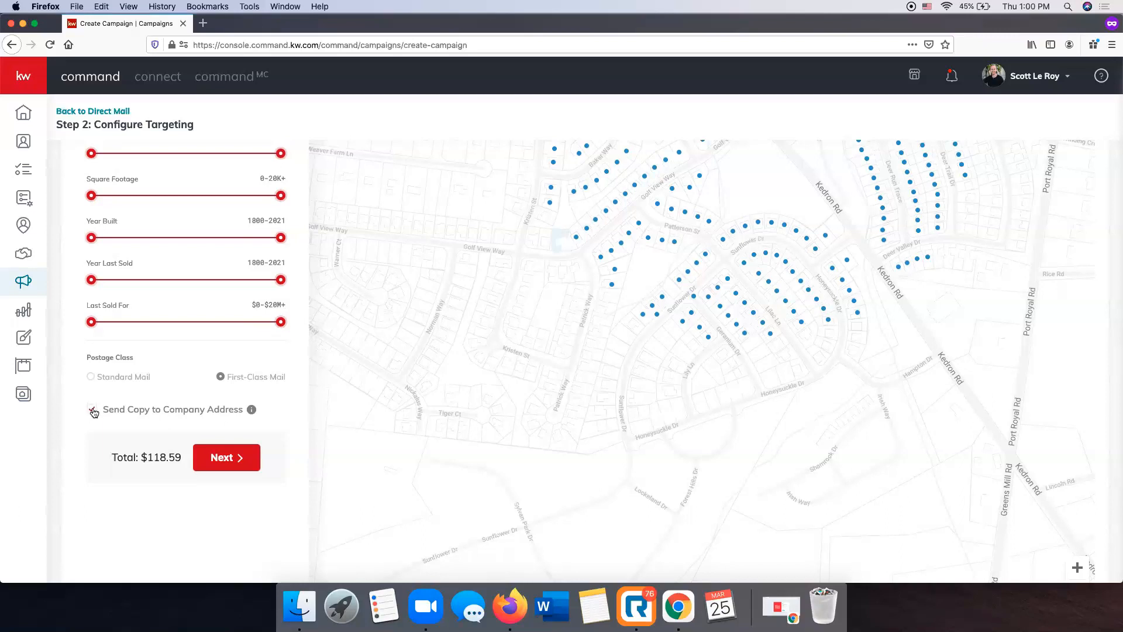
{"action": "scroll", "coordinate": [160, 364], "scroll_direction": "up", "scroll_amount": 1}
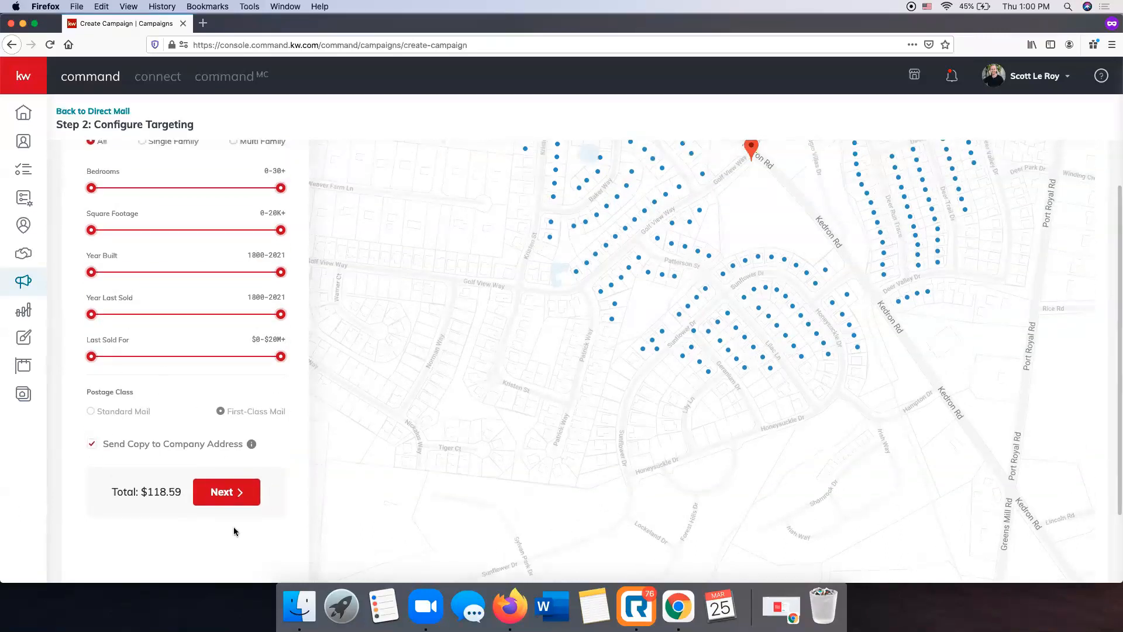
{"action": "left_click", "coordinate": [224, 491]}
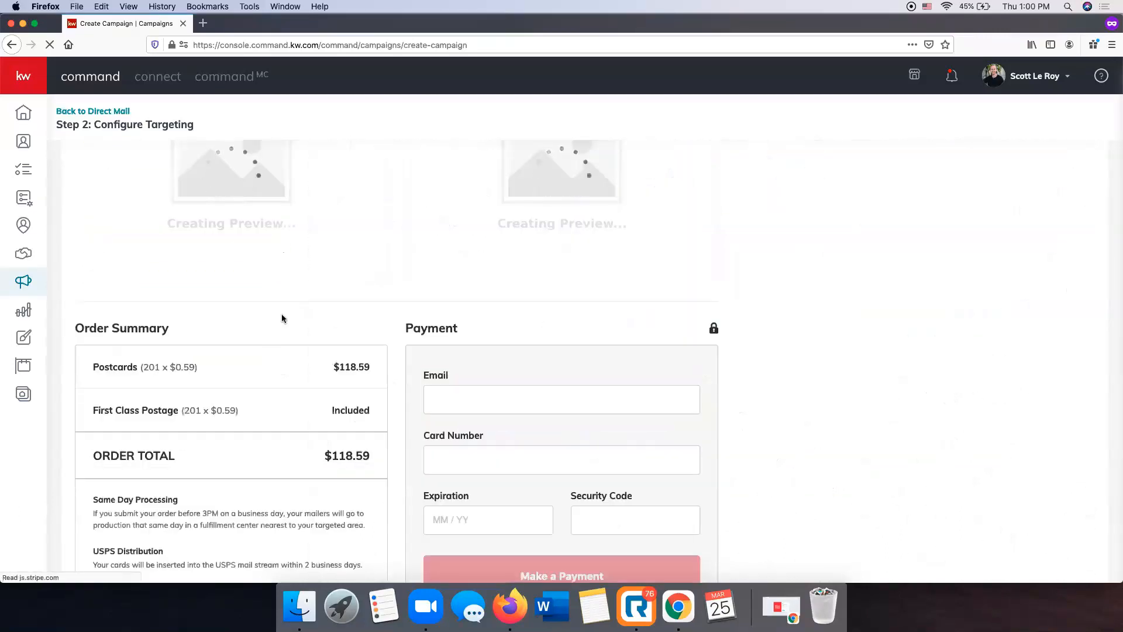
Review the postcard's front and back previews, the order summary with delivery details, and the payment form
{"action": "scroll", "coordinate": [296, 307], "scroll_direction": "down", "scroll_amount": 3}
{"action": "scroll", "coordinate": [297, 311], "scroll_direction": "down", "scroll_amount": 1}
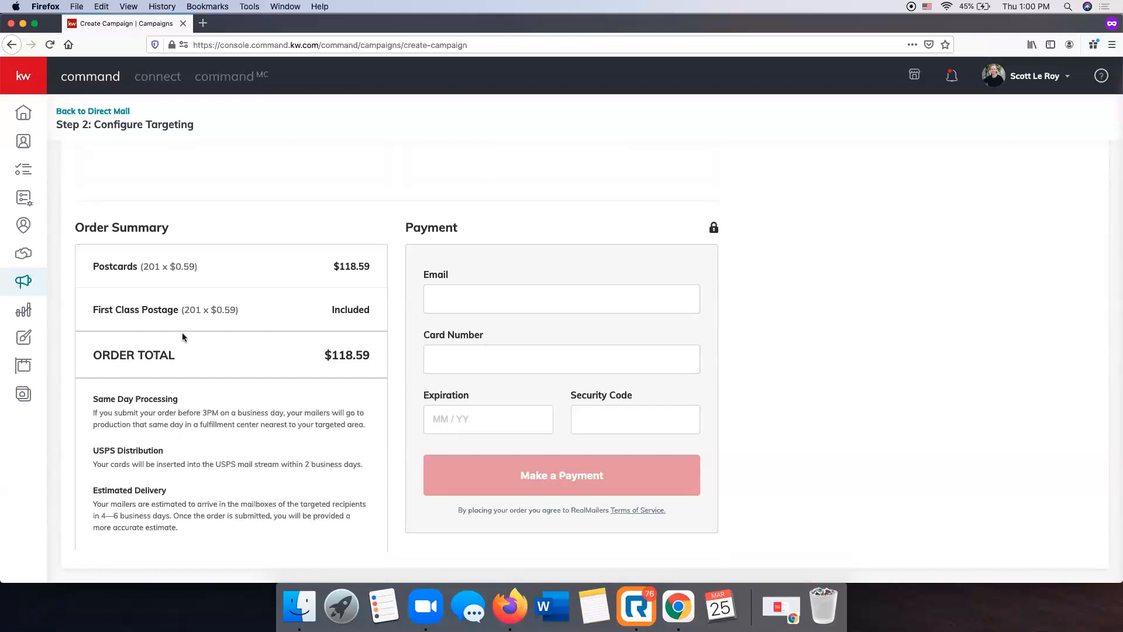
{"action": "scroll", "coordinate": [467, 301], "scroll_direction": "up", "scroll_amount": 2}
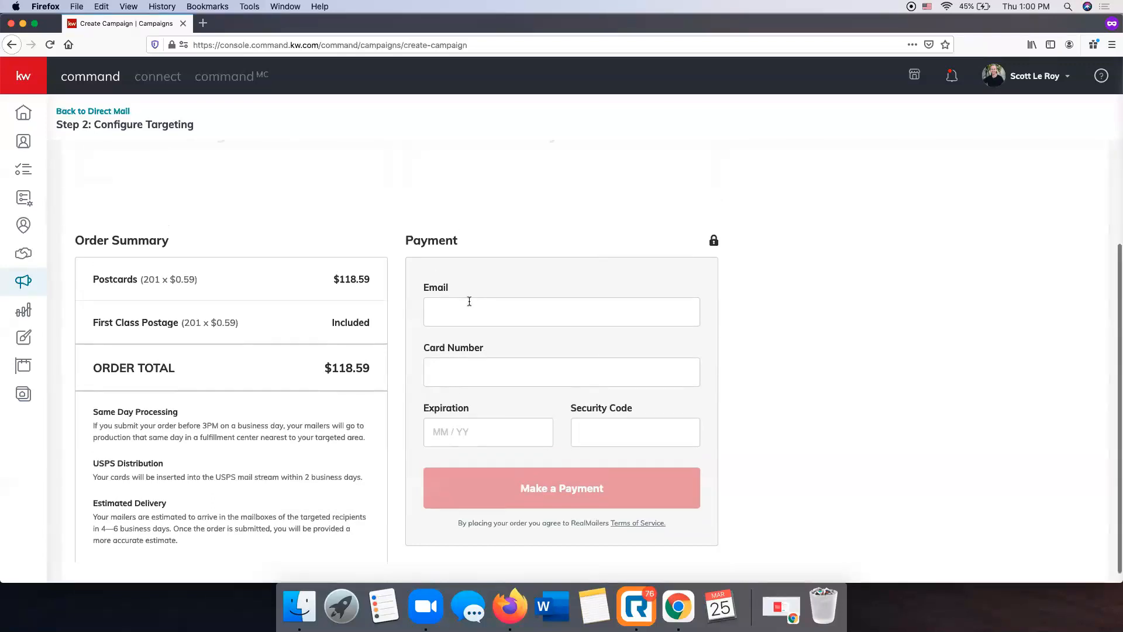
{"action": "scroll", "coordinate": [467, 301], "scroll_direction": "up", "scroll_amount": 5}
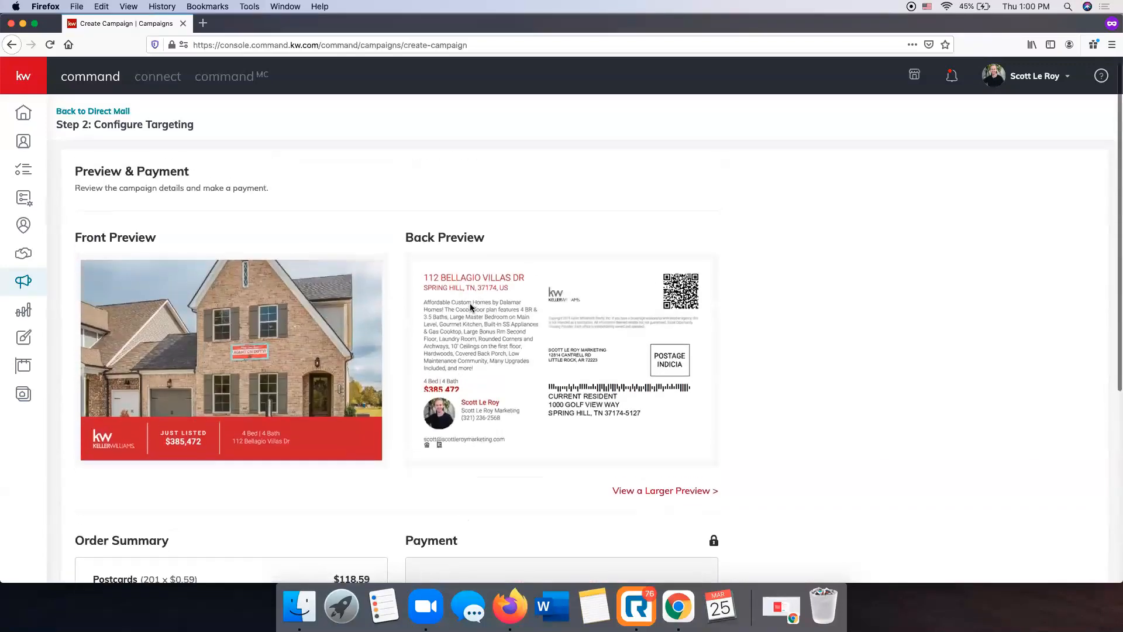
{"action": "scroll", "coordinate": [352, 372], "scroll_direction": "down", "scroll_amount": 2}
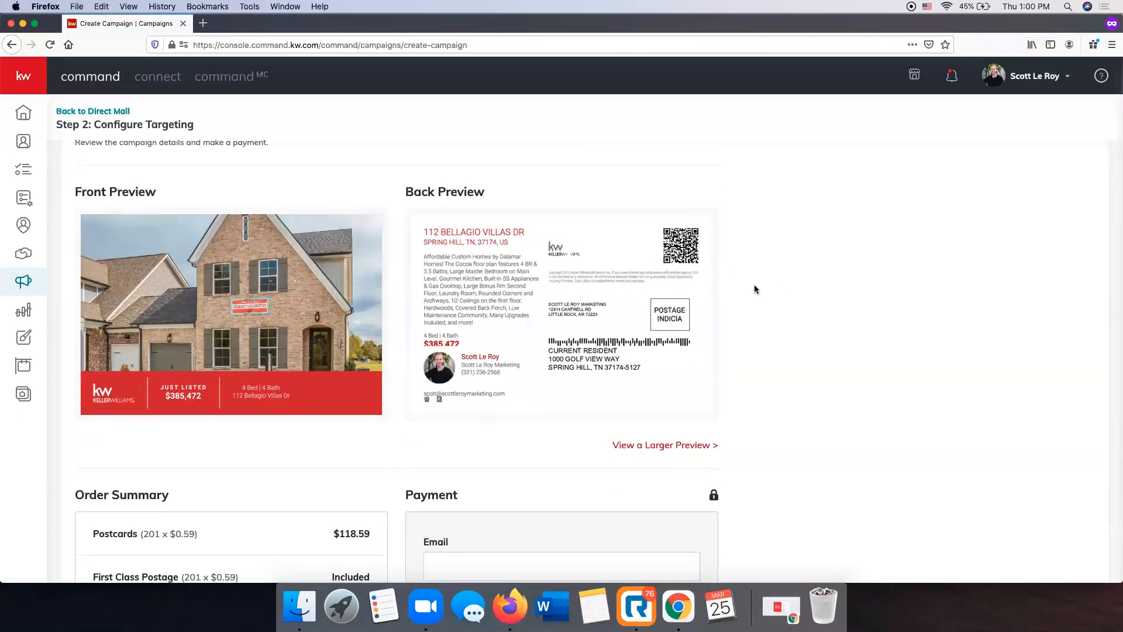
{"action": "scroll", "coordinate": [719, 275], "scroll_direction": "down", "scroll_amount": 8}
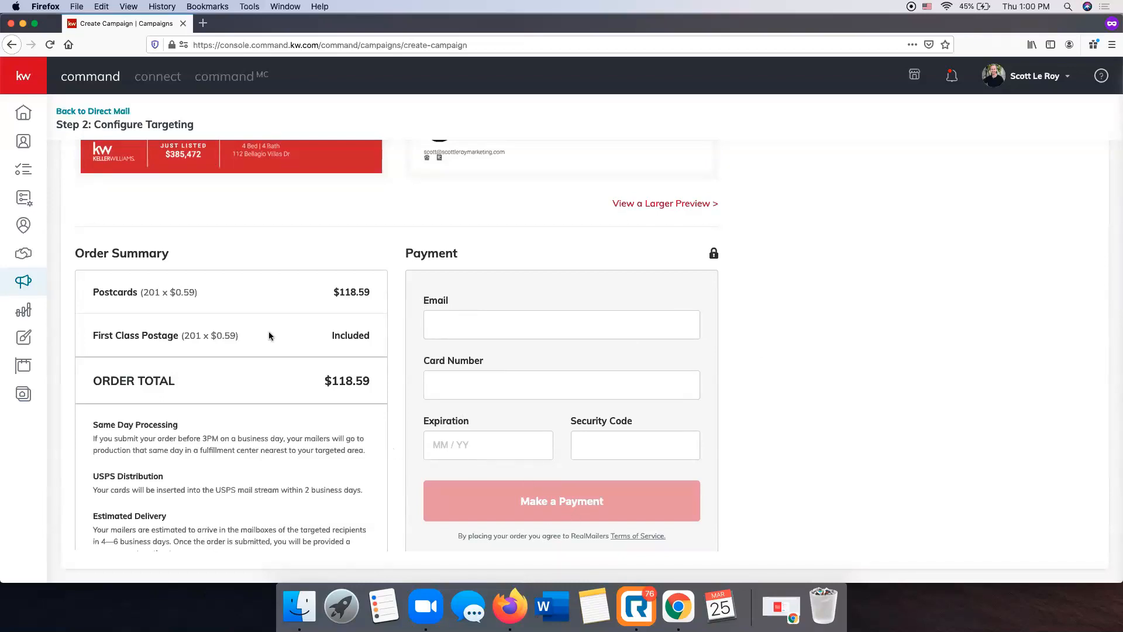
{"action": "scroll", "coordinate": [275, 327], "scroll_direction": "up", "scroll_amount": 1}
{"action": "scroll", "coordinate": [282, 325], "scroll_direction": "down", "scroll_amount": 1}
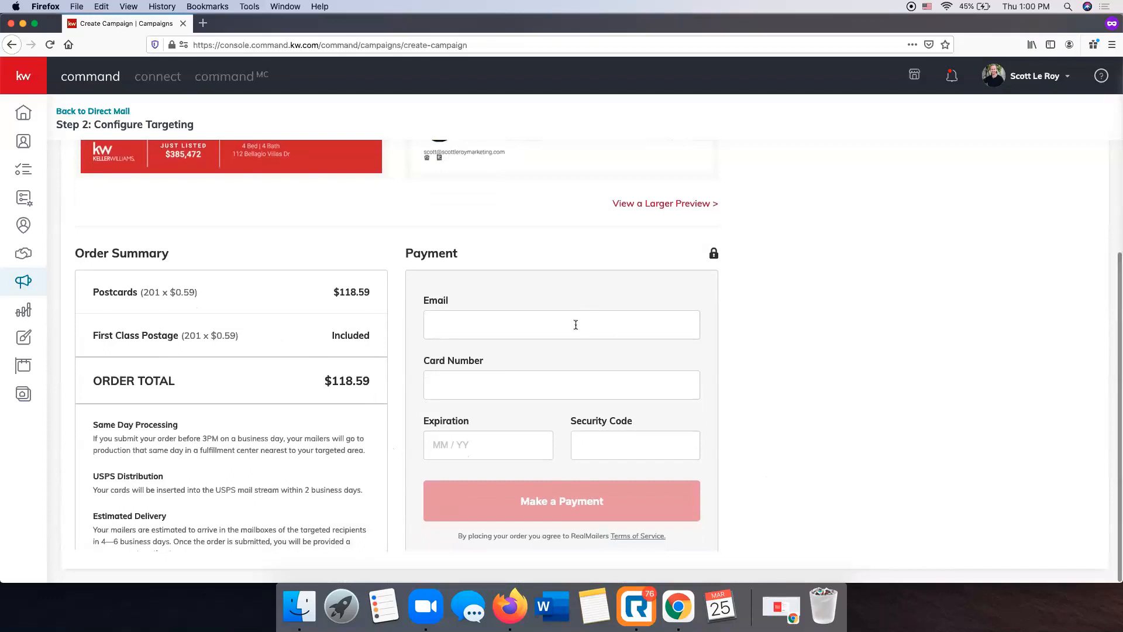
{"action": "scroll", "coordinate": [575, 325], "scroll_direction": "up", "scroll_amount": 4}
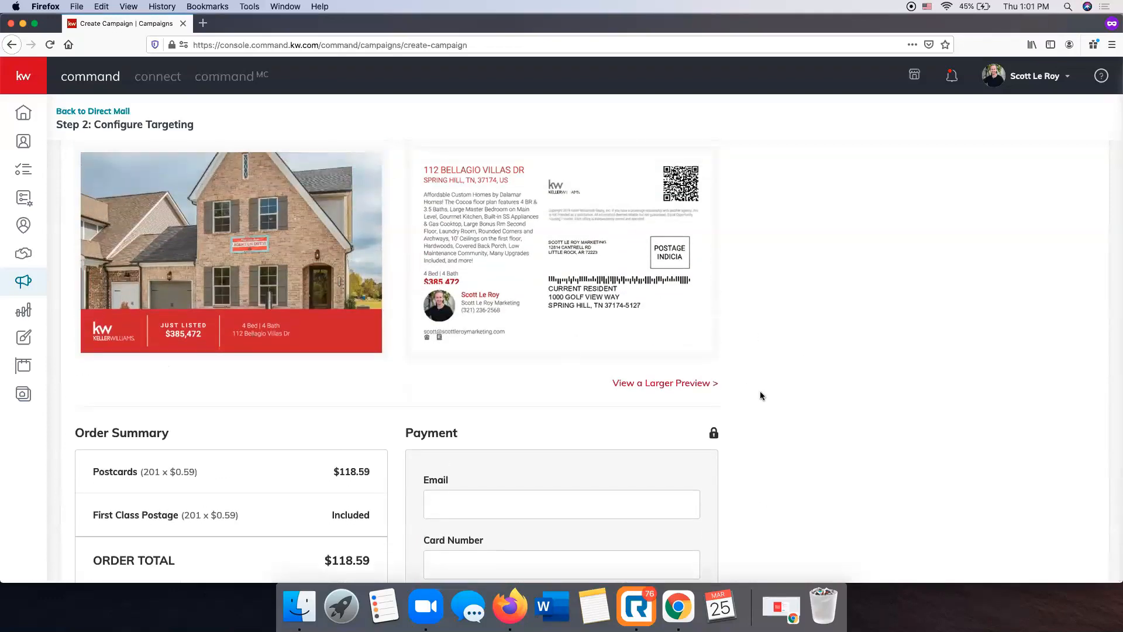
{"action": "scroll", "coordinate": [761, 395], "scroll_direction": "down", "scroll_amount": 4}
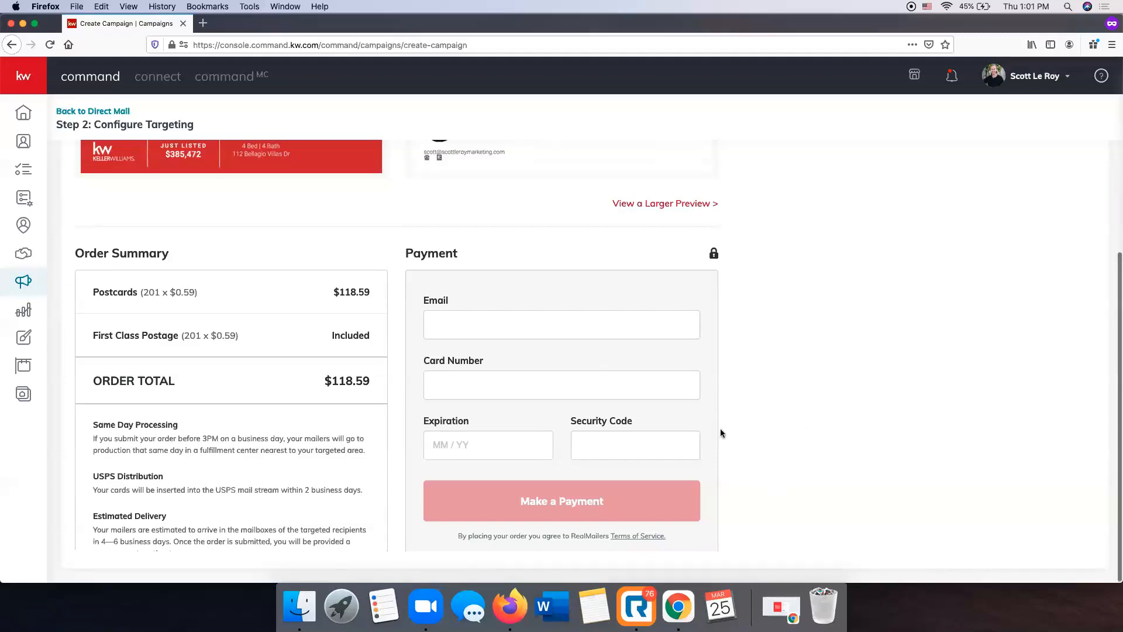
{"action": "scroll", "coordinate": [720, 430], "scroll_direction": "up", "scroll_amount": 3}
{"action": "scroll", "coordinate": [731, 431], "scroll_direction": "down", "scroll_amount": 3}
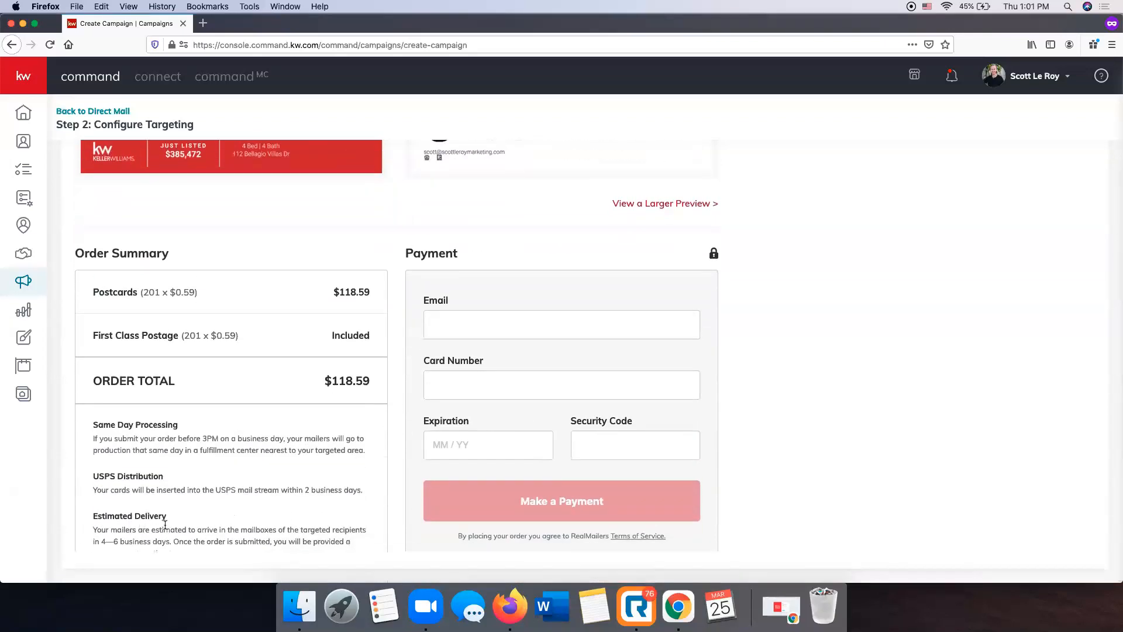
{"action": "scroll", "coordinate": [170, 523], "scroll_direction": "up", "scroll_amount": 7}
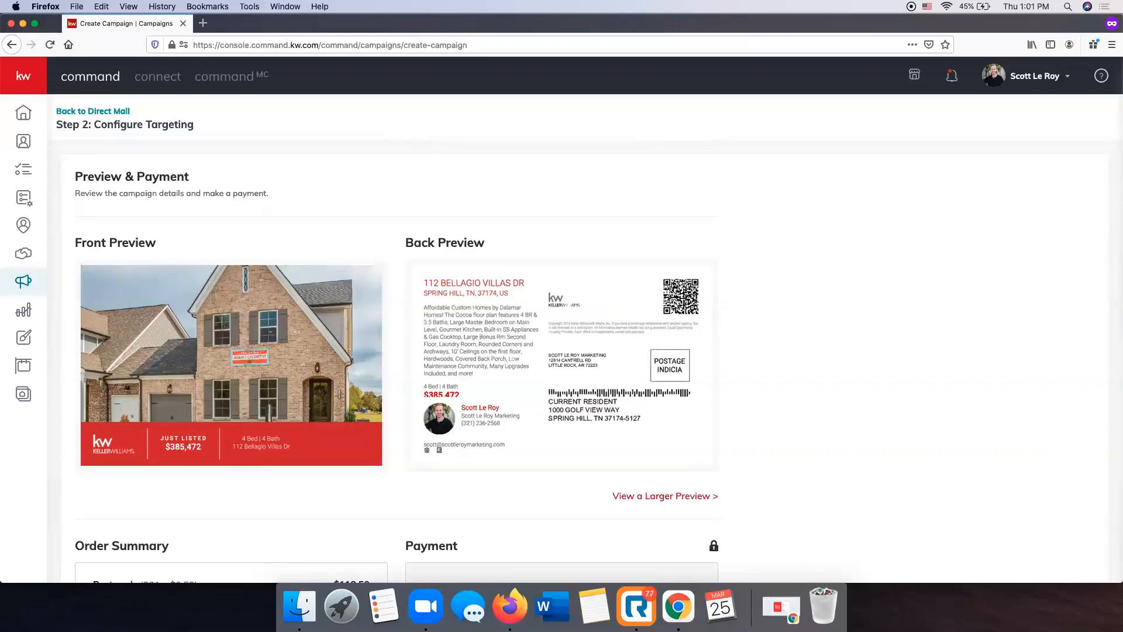
{"action": "scroll", "coordinate": [427, 333], "scroll_direction": "down", "scroll_amount": 5}
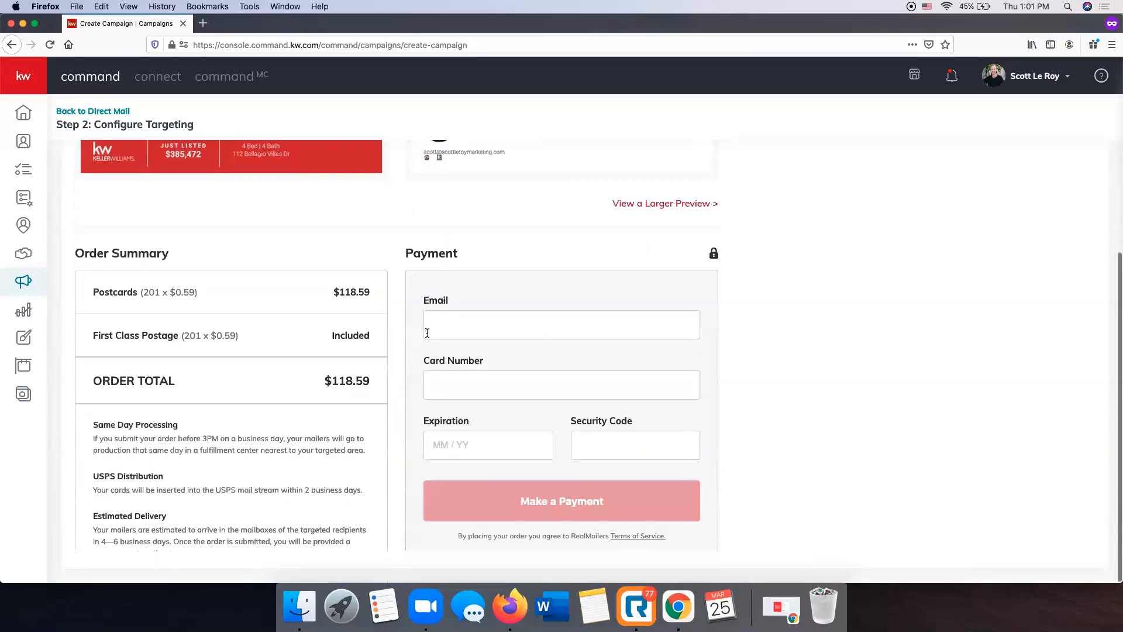
{"action": "scroll", "coordinate": [427, 335], "scroll_direction": "up", "scroll_amount": 5}
{"action": "scroll", "coordinate": [749, 301], "scroll_direction": "down", "scroll_amount": 5}
{"action": "scroll", "coordinate": [750, 301], "scroll_direction": "up", "scroll_amount": 5}
{"action": "scroll", "coordinate": [22, 284], "scroll_direction": "down", "scroll_amount": 1}
Leave the unpaid postcard order and open the list of direct mail campaigns
{"action": "left_click", "coordinate": [21, 283]}
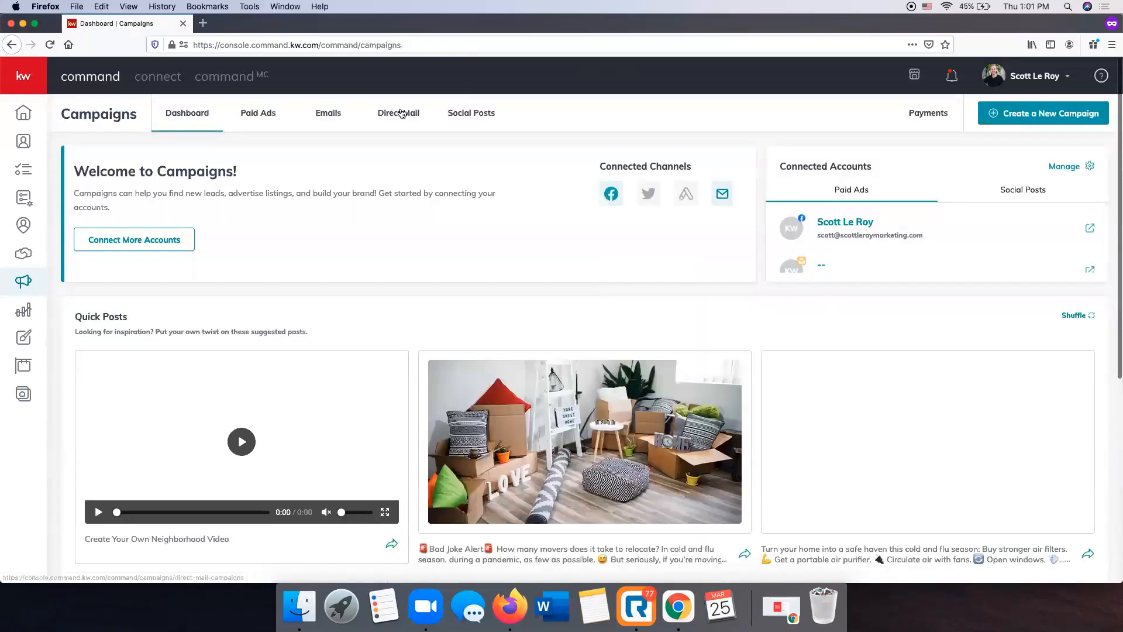
{"action": "left_click", "coordinate": [400, 113]}
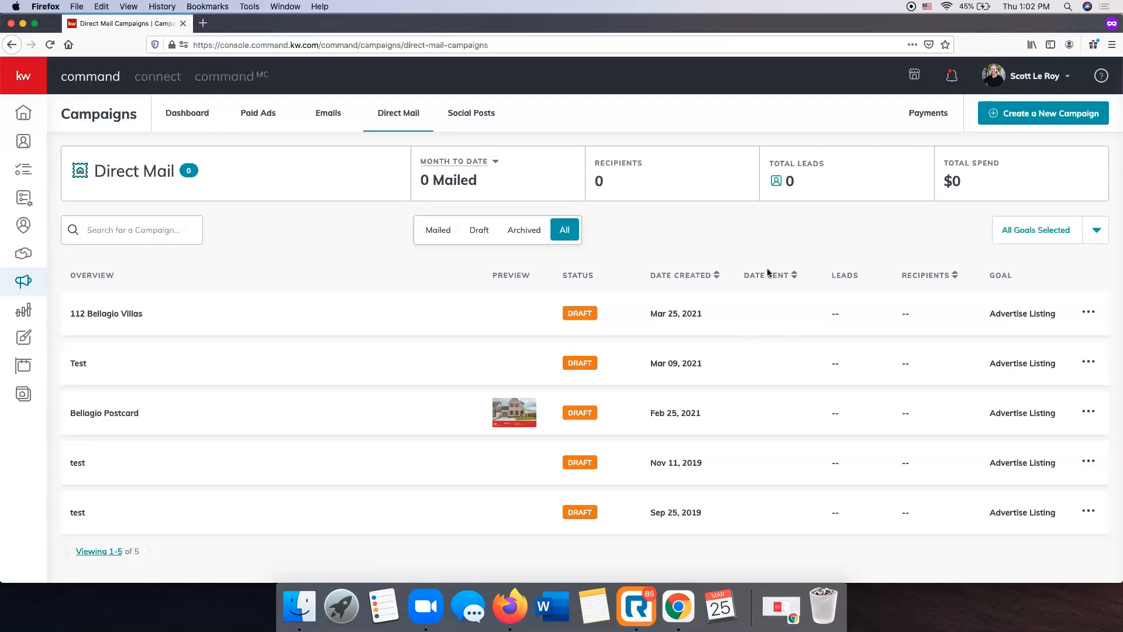
Set up a direct mail campaign named Test with the Brand Awareness goal and a custom template, and cancel at the design upload
{"action": "left_click", "coordinate": [1052, 114]}
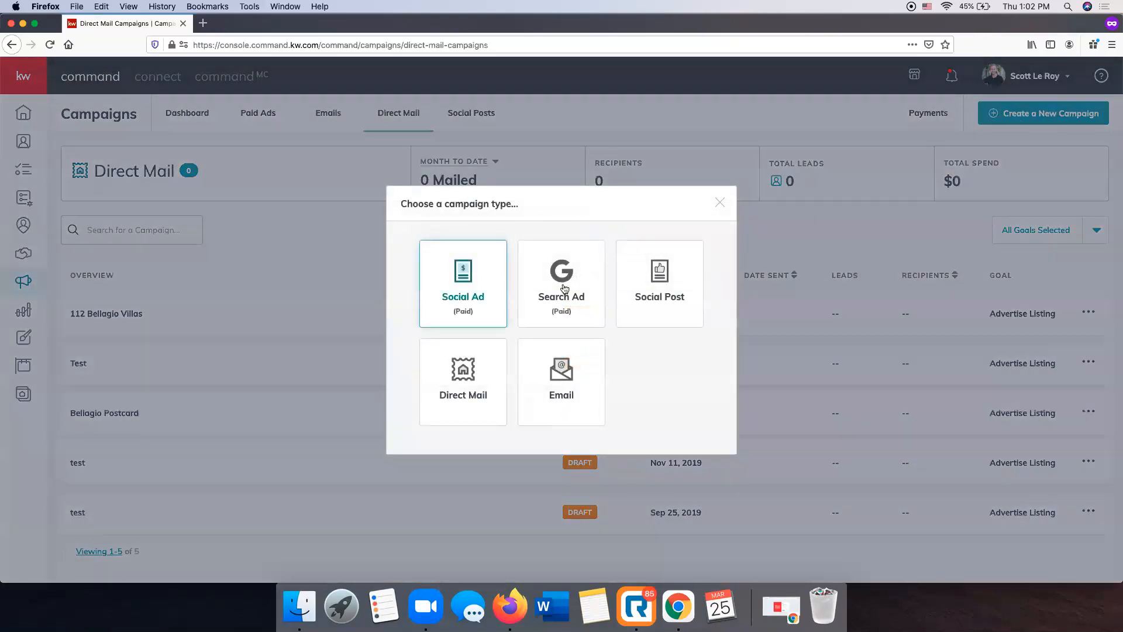
{"action": "left_click", "coordinate": [455, 389]}
{"action": "scroll", "coordinate": [610, 365], "scroll_direction": "down", "scroll_amount": 2}
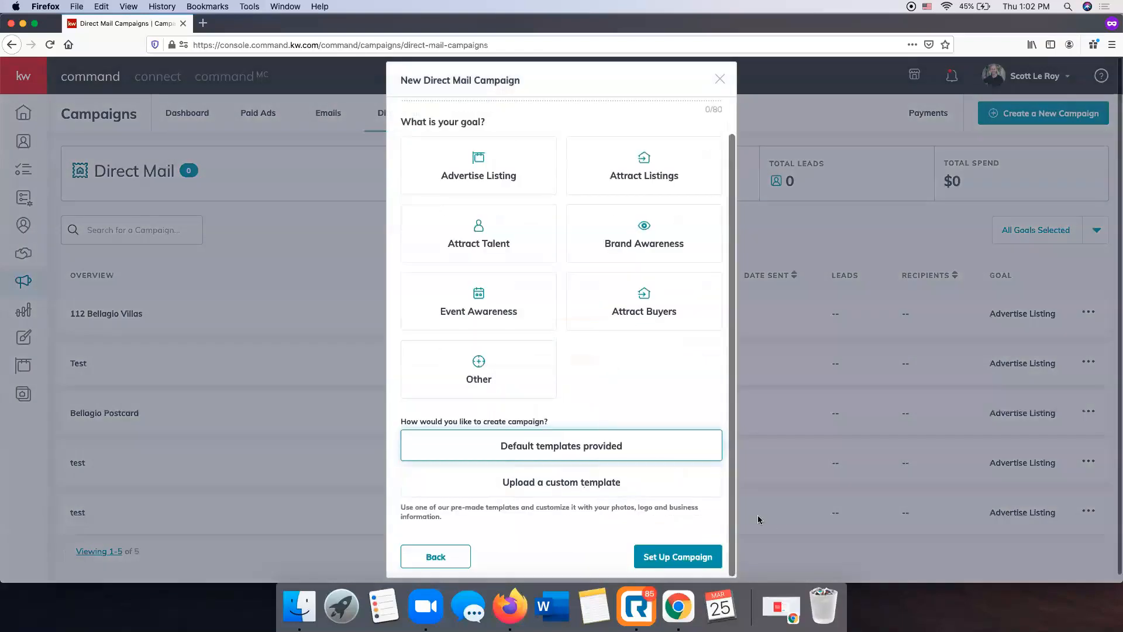
{"action": "scroll", "coordinate": [677, 384], "scroll_direction": "up", "scroll_amount": 2}
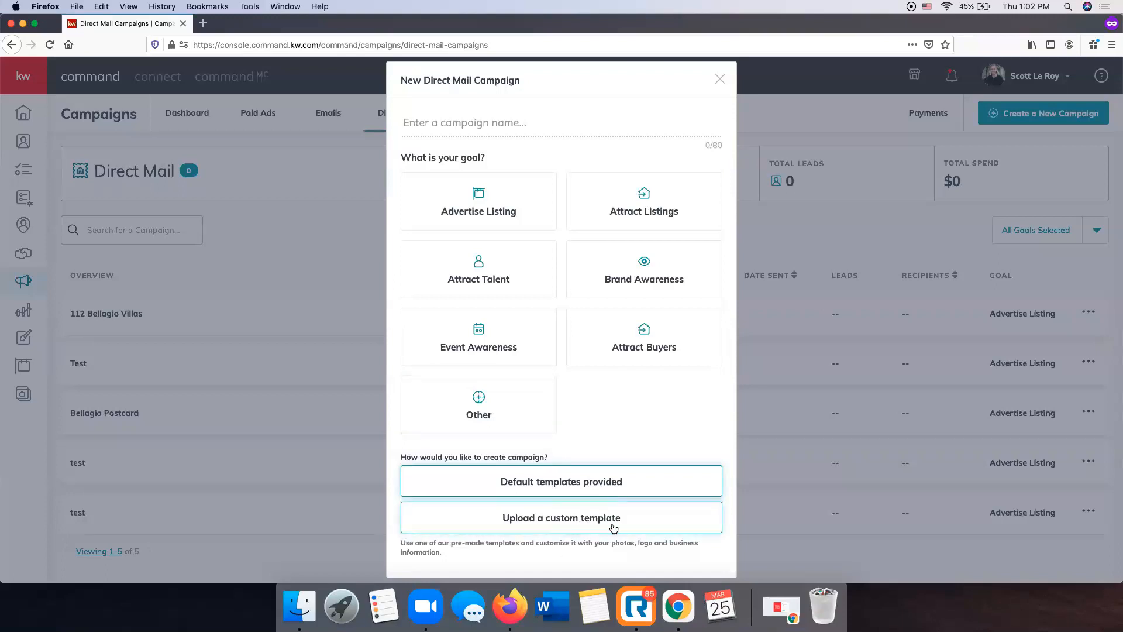
{"action": "left_click", "coordinate": [565, 522]}
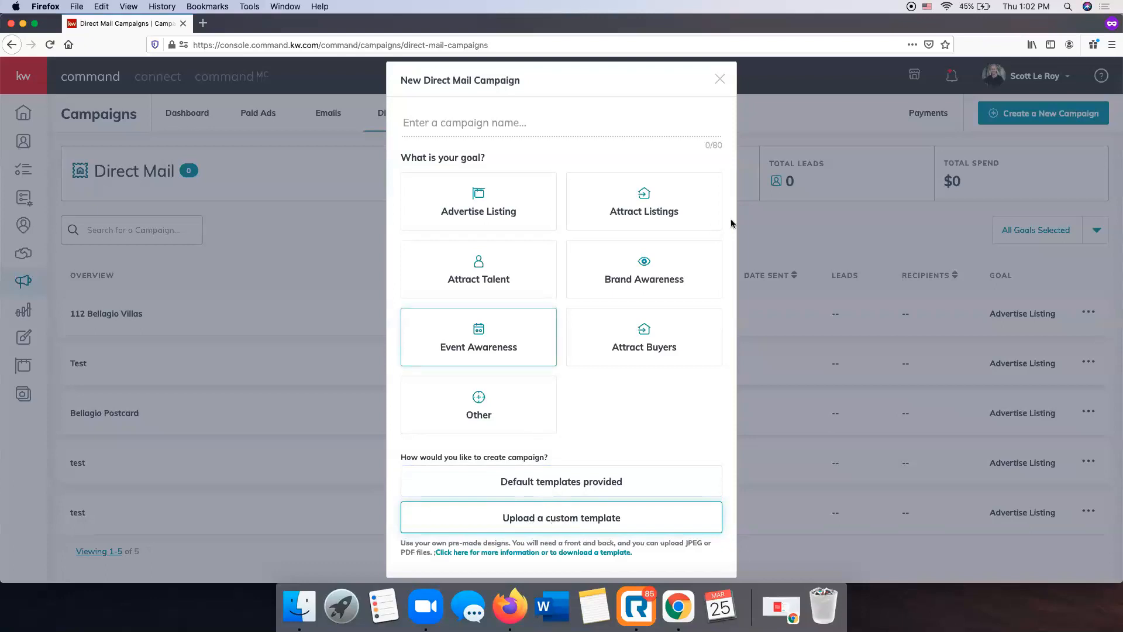
{"action": "left_click", "coordinate": [508, 122]}
{"action": "type", "text": "Test"}
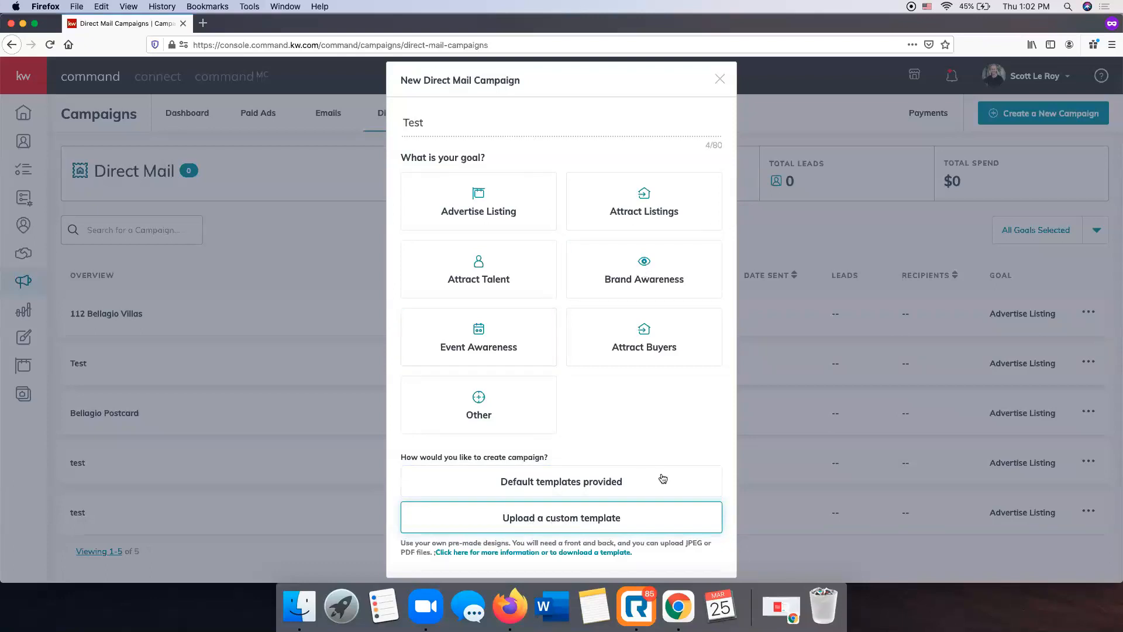
{"action": "left_click", "coordinate": [646, 261]}
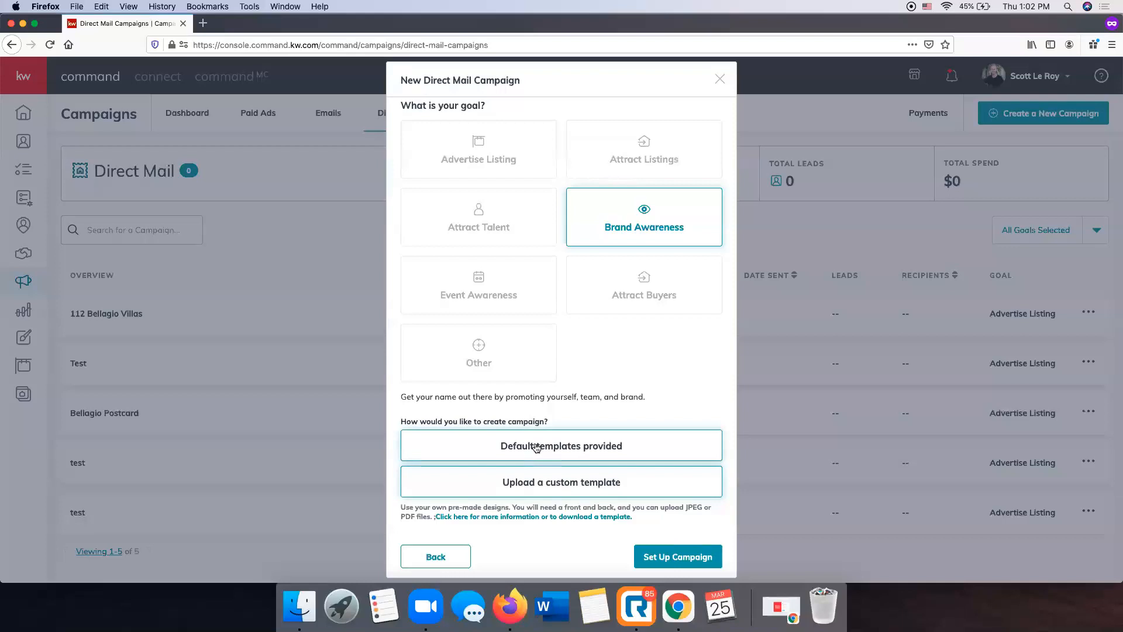
{"action": "left_click", "coordinate": [677, 560]}
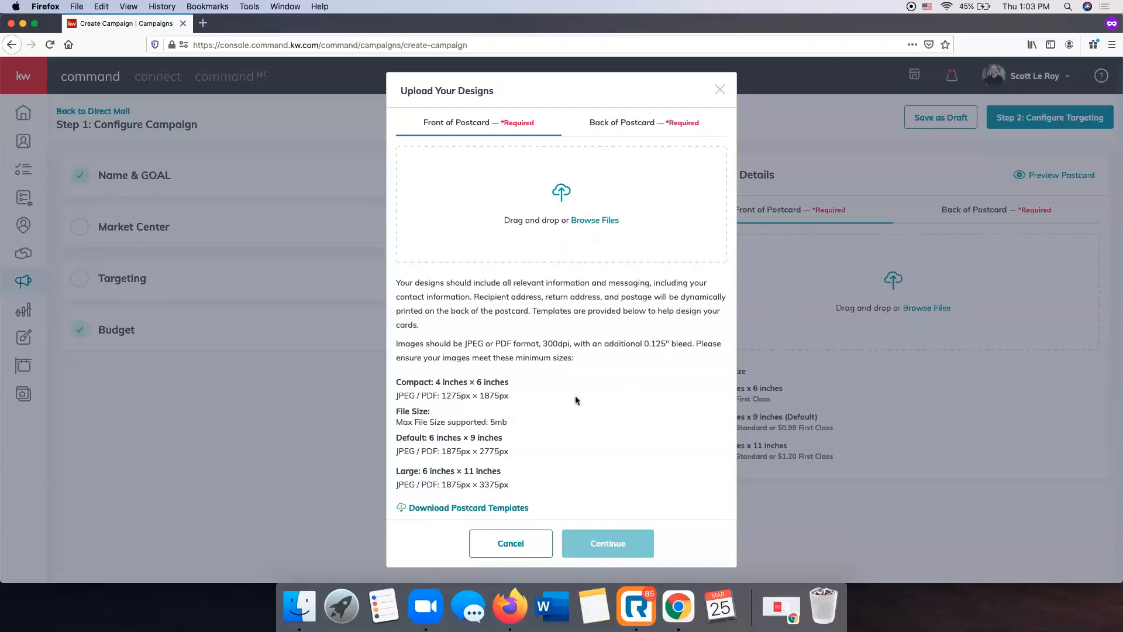
{"action": "left_click", "coordinate": [517, 552]}
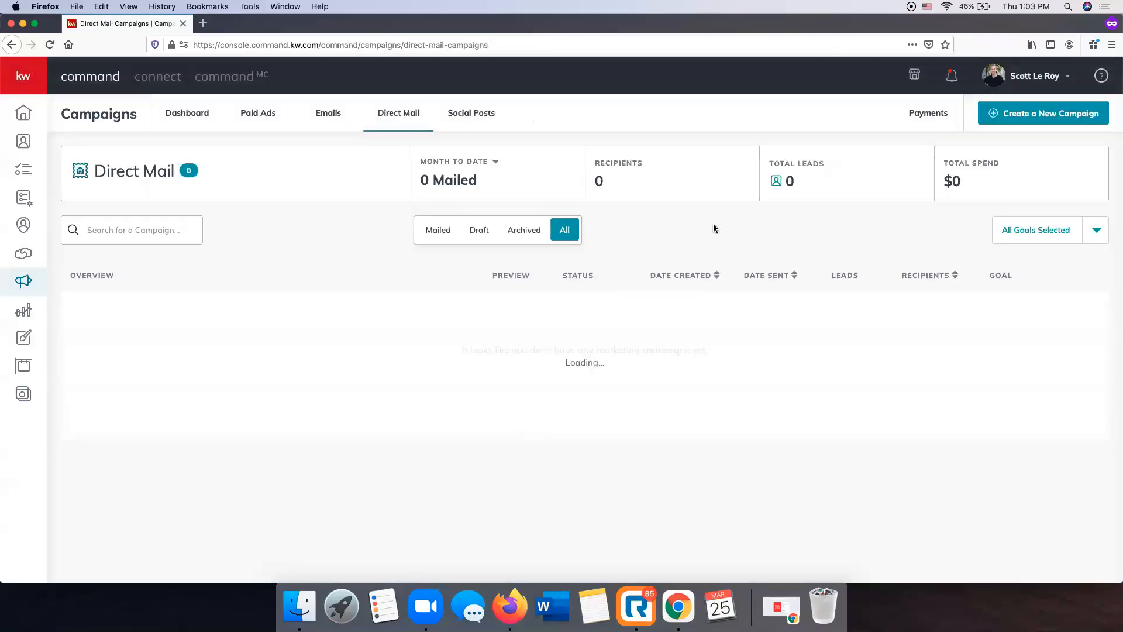
Start a direct mail campaign named Test with the Other goal and default templates, and close the form without setting it up
{"action": "left_click", "coordinate": [1000, 120]}
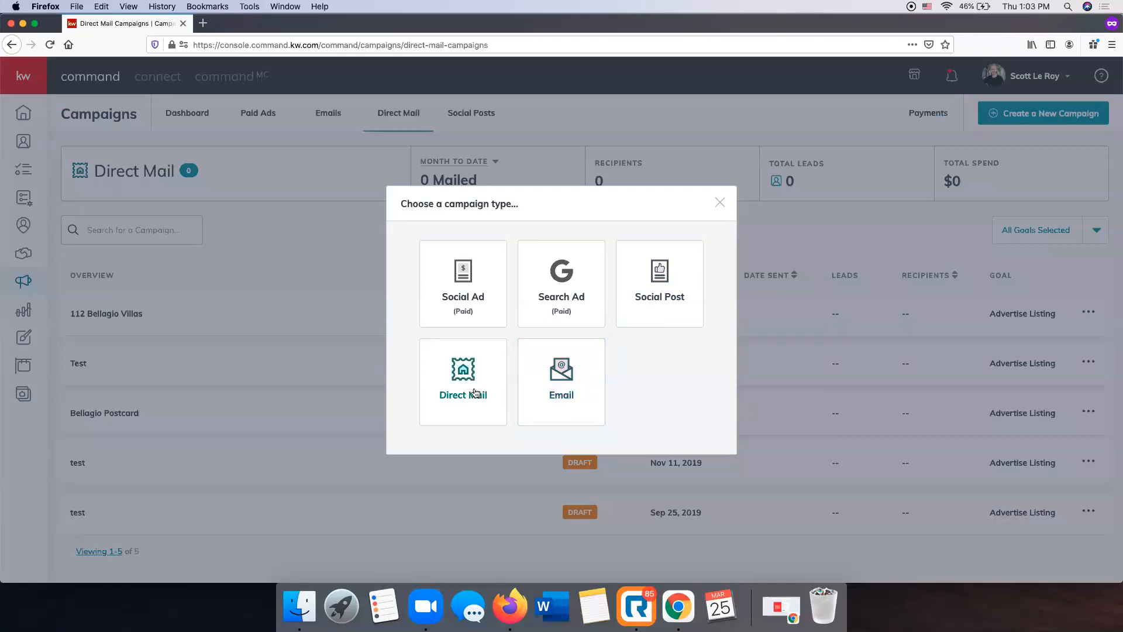
{"action": "left_click", "coordinate": [448, 382]}
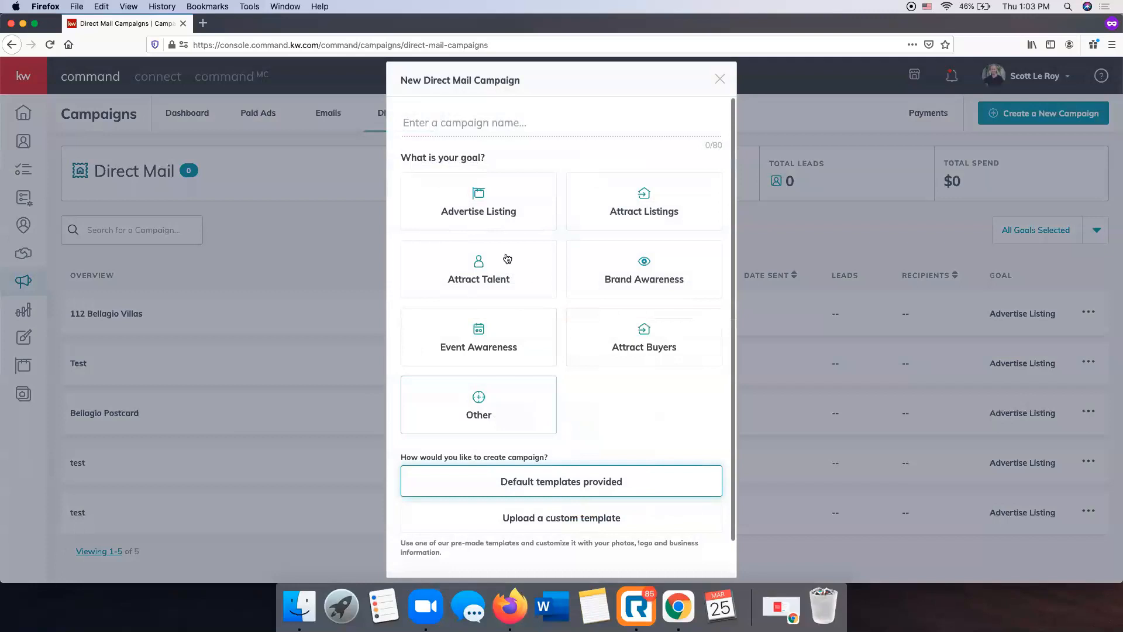
{"action": "type", "text": "Test"}
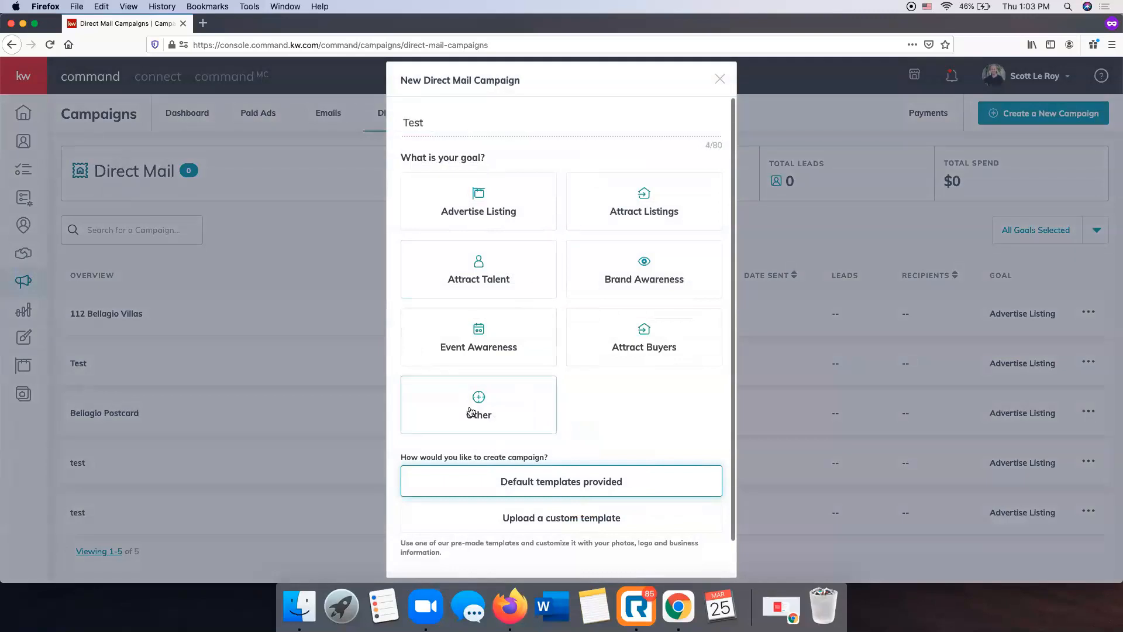
{"action": "left_click", "coordinate": [476, 409]}
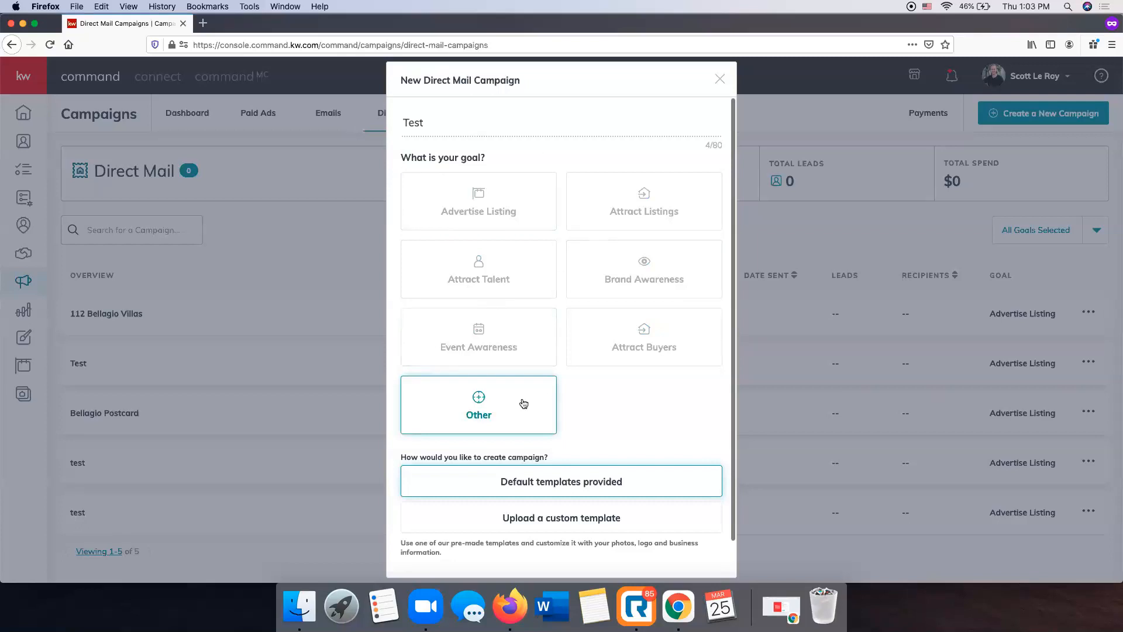
{"action": "left_click", "coordinate": [488, 120]}
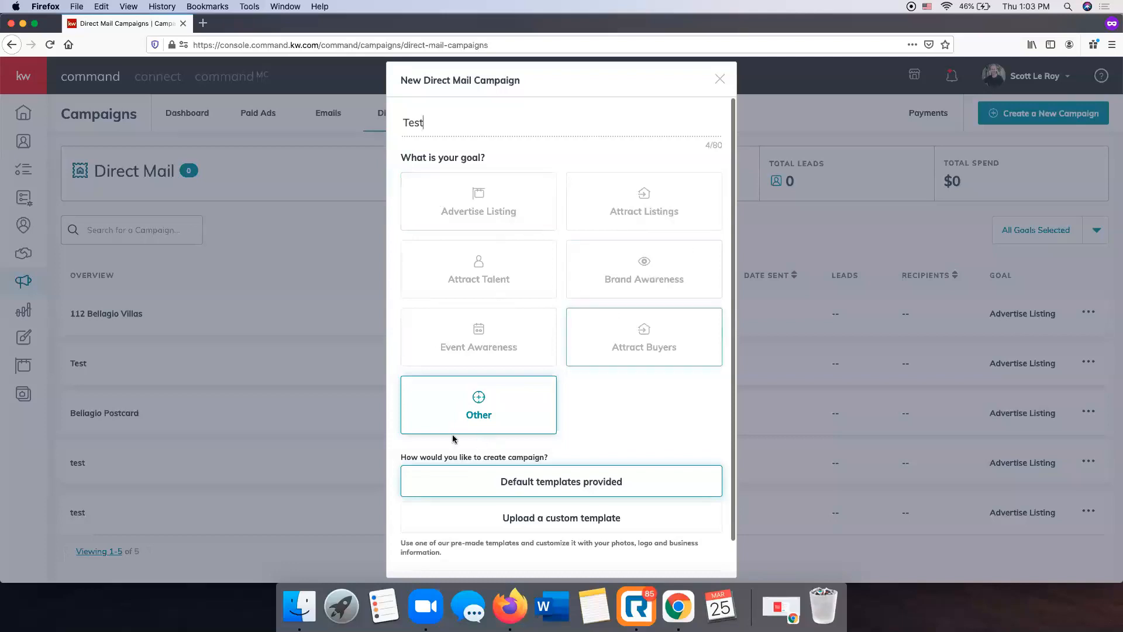
{"action": "left_click", "coordinate": [720, 80]}
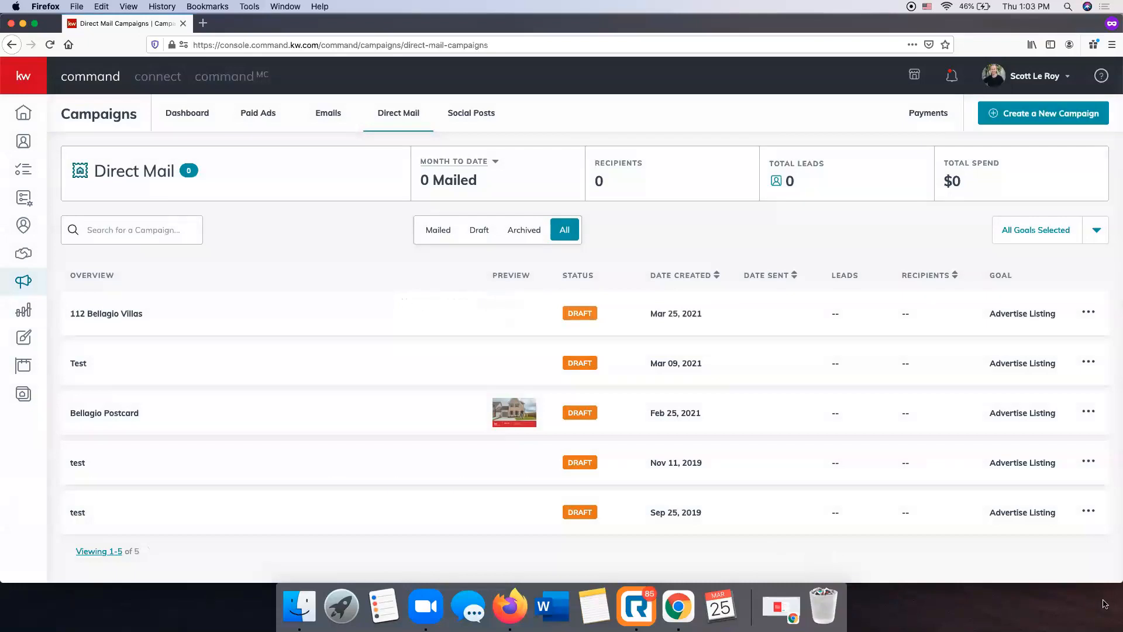